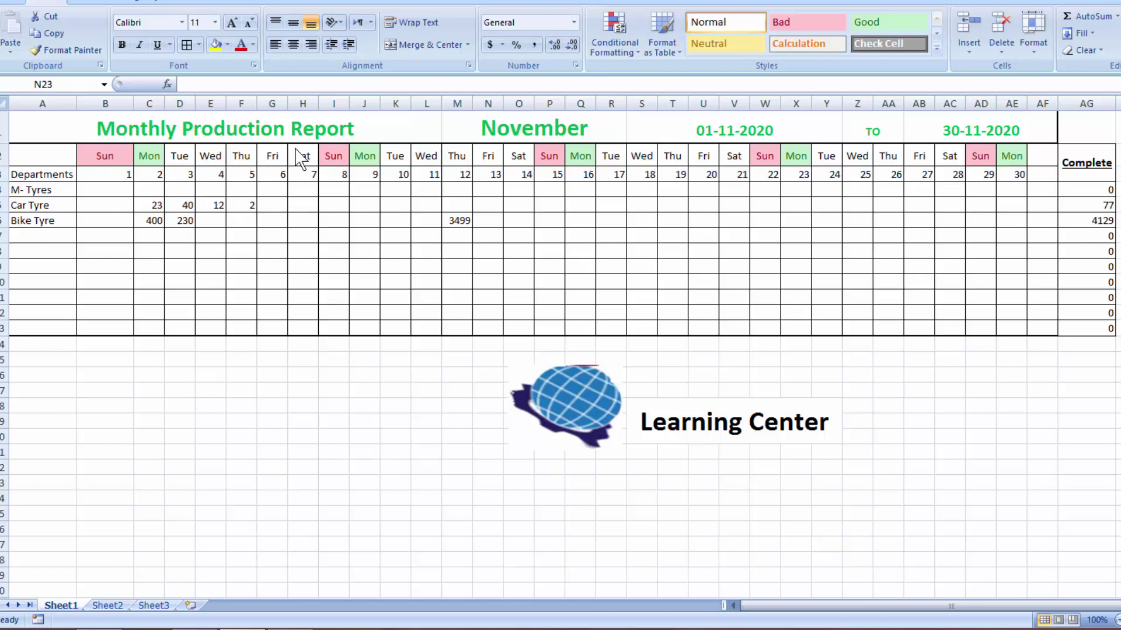
- Set the report's month to January
left_click(552, 127)
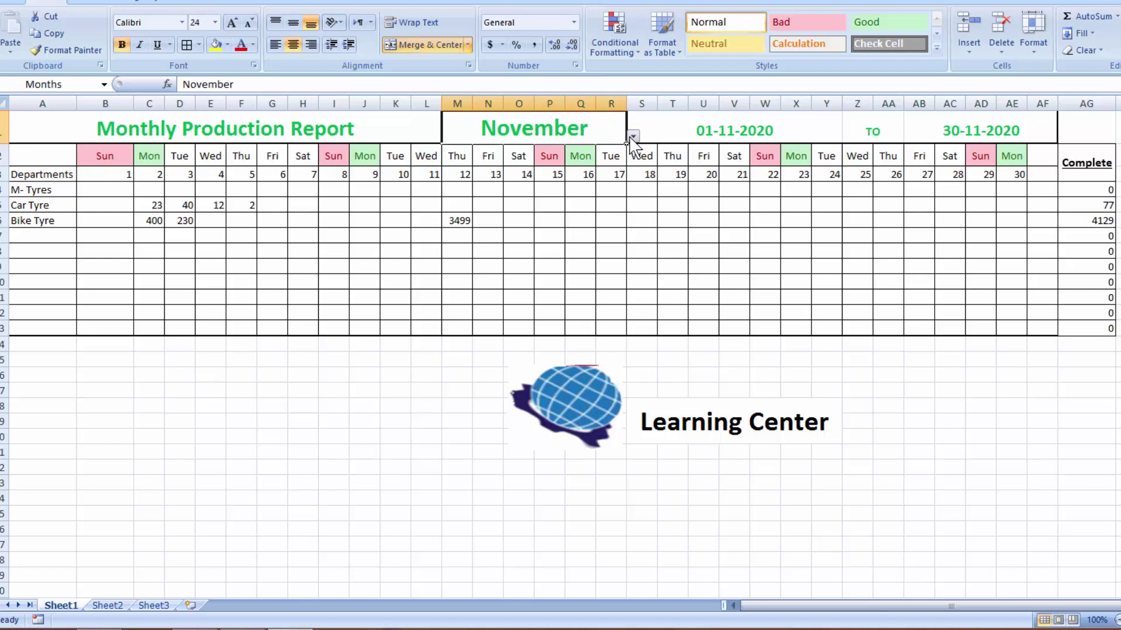
left_click(631, 138)
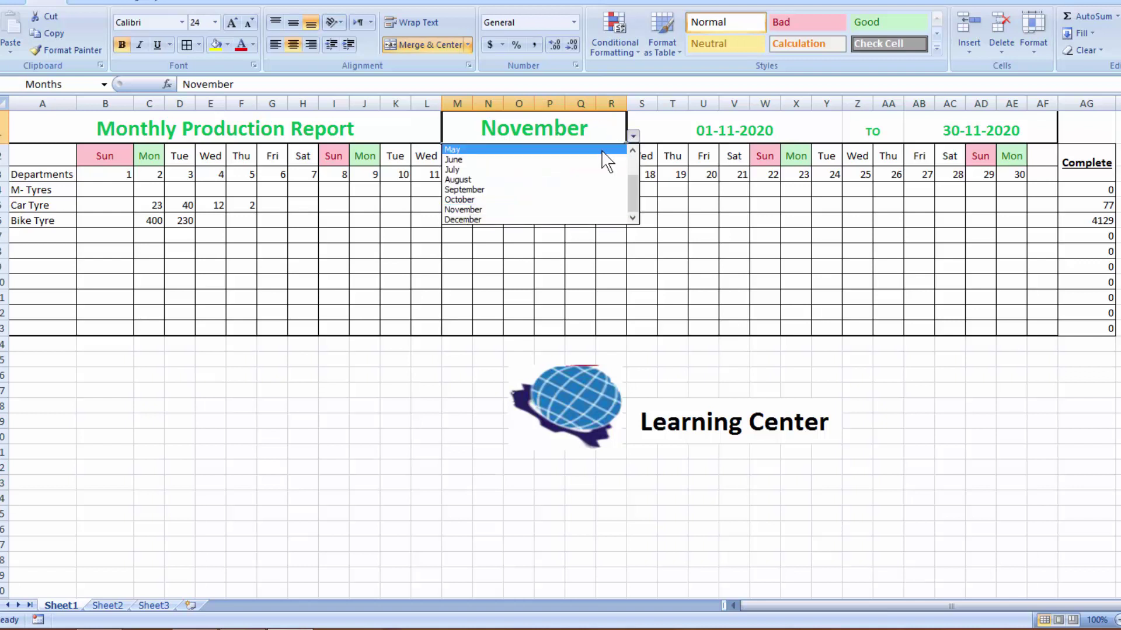
left_click(631, 160)
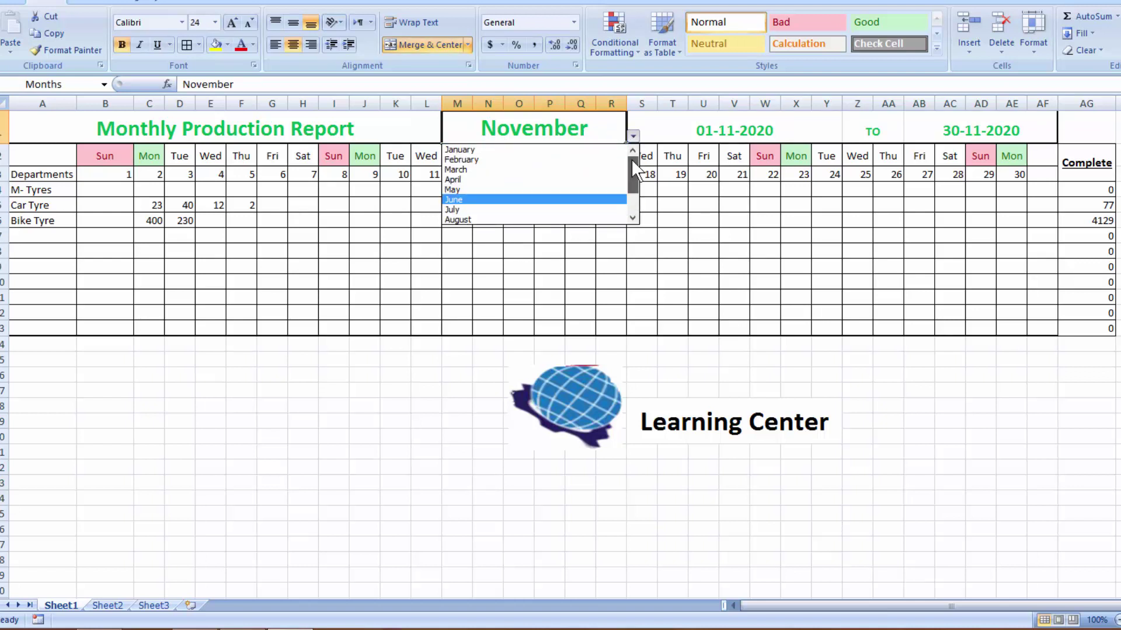
left_click(585, 151)
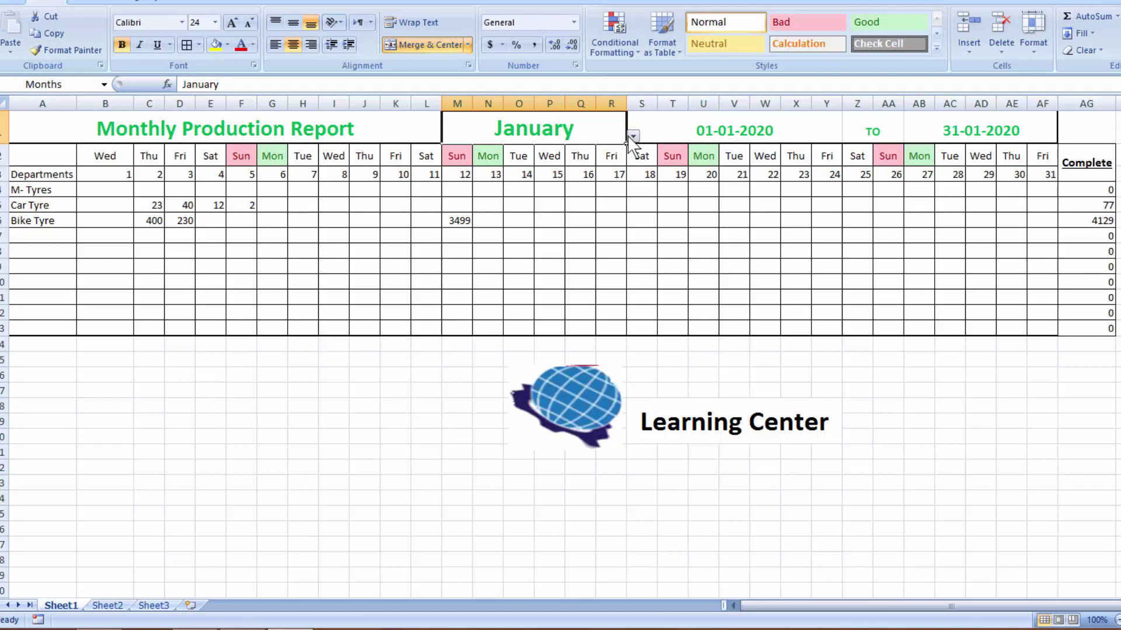
- Switch the report's month in turn to February, April, June and July to check how the dates and weekdays update
left_click(633, 136)
left_click(593, 160)
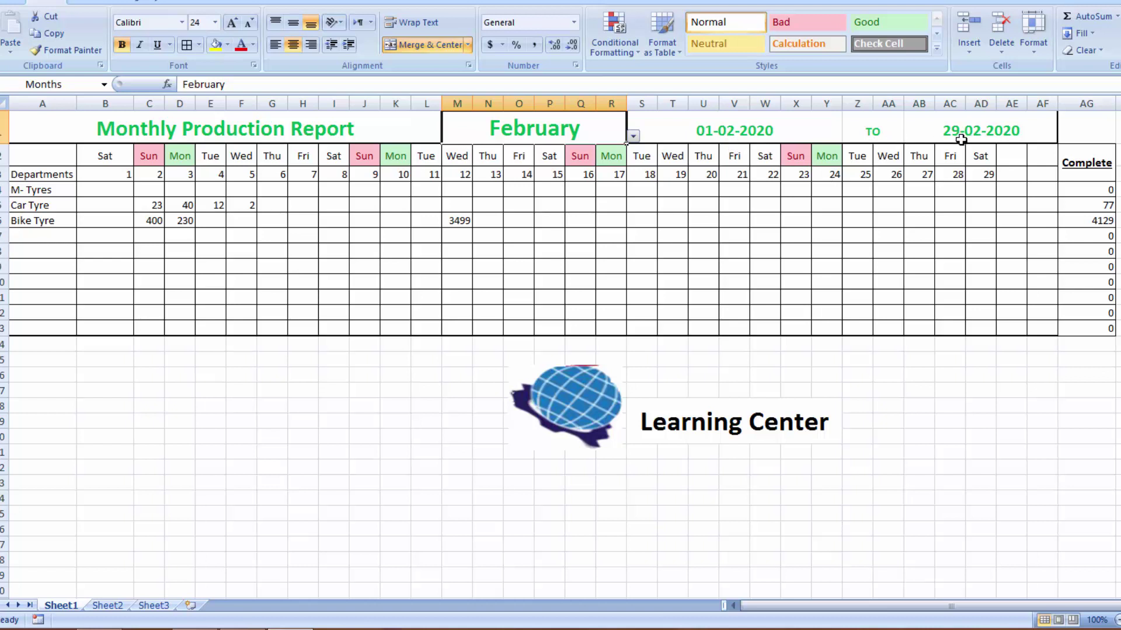
key("alt+Down")
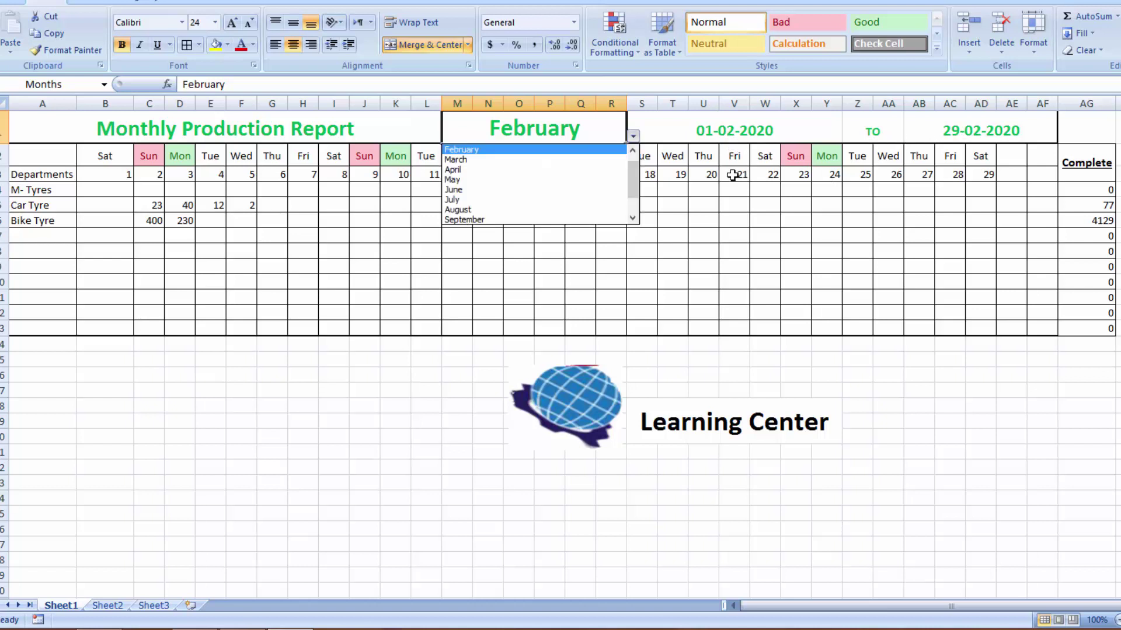
left_click(582, 173)
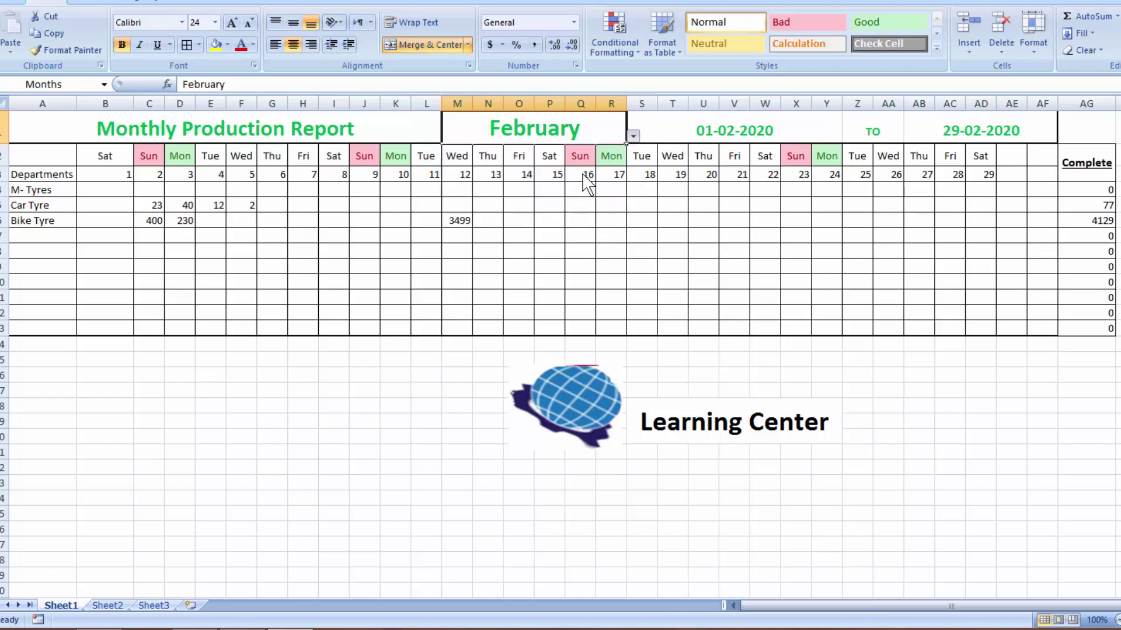
left_click(632, 136)
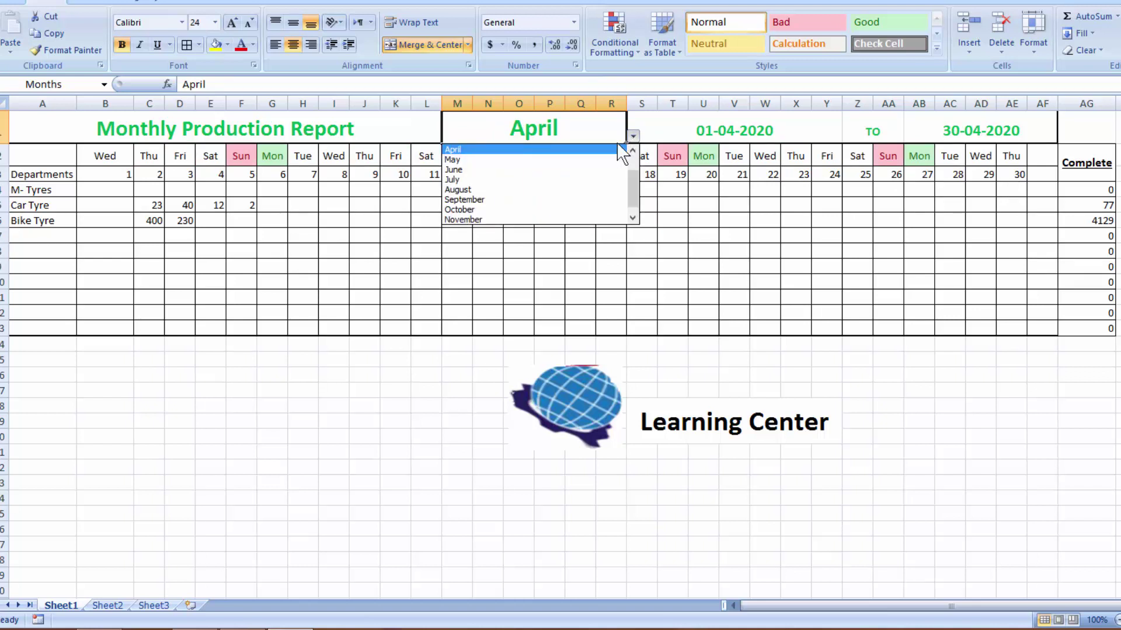
left_click(588, 170)
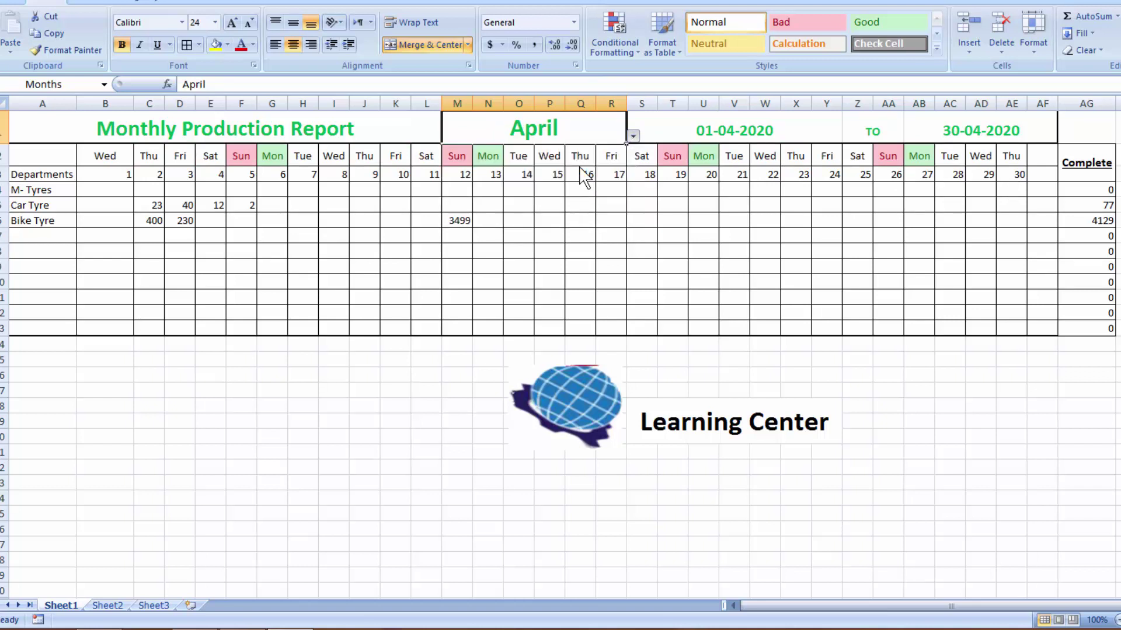
left_click(633, 137)
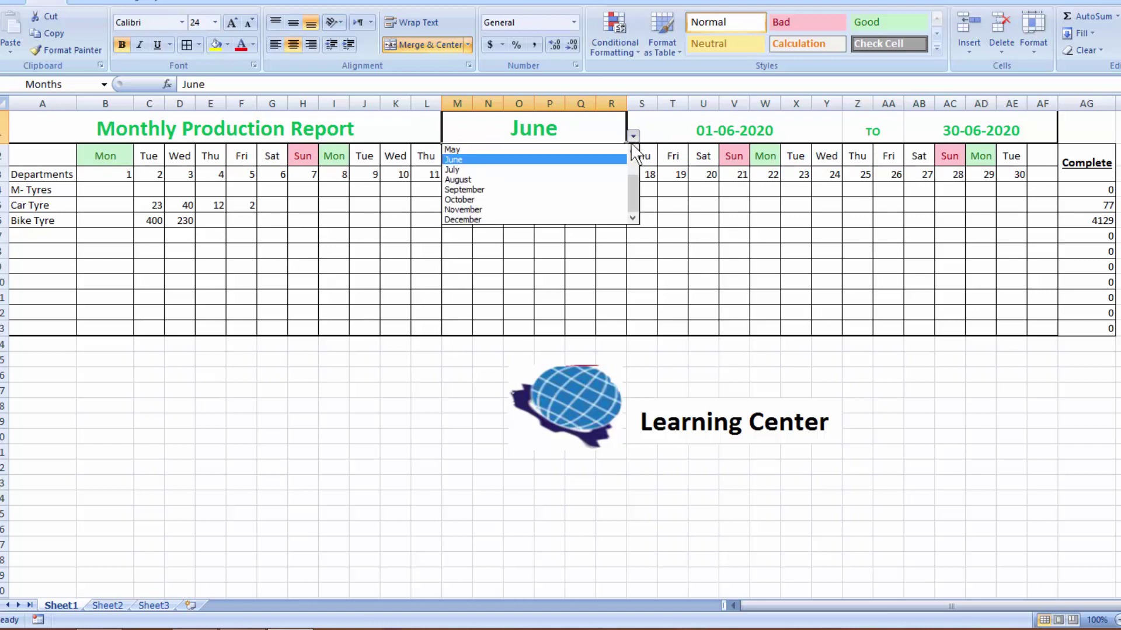
left_click(594, 170)
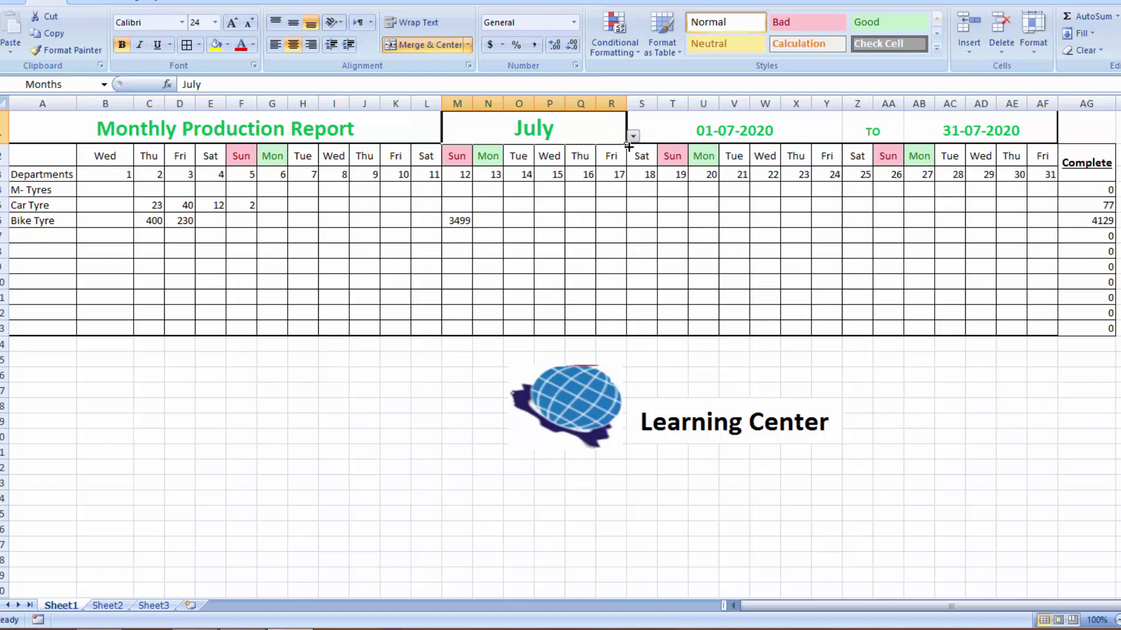
- Set the report's month back to January and inspect the Complete column's total formula for M- Tyres
left_click(633, 136)
left_click(540, 153)
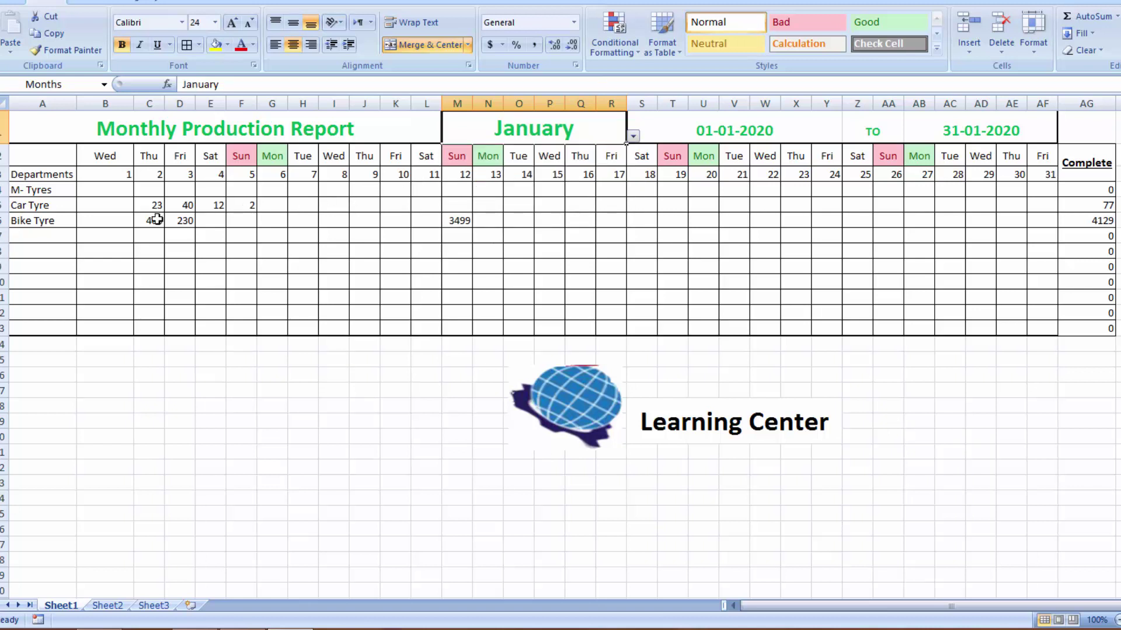
left_click(1088, 191)
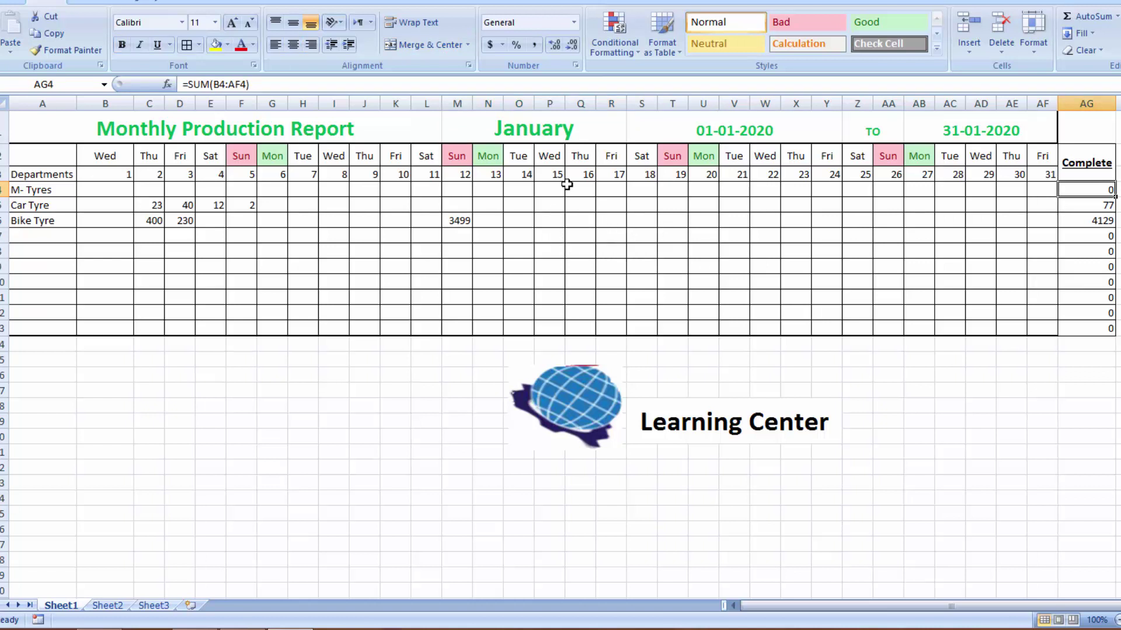
left_click(618, 135)
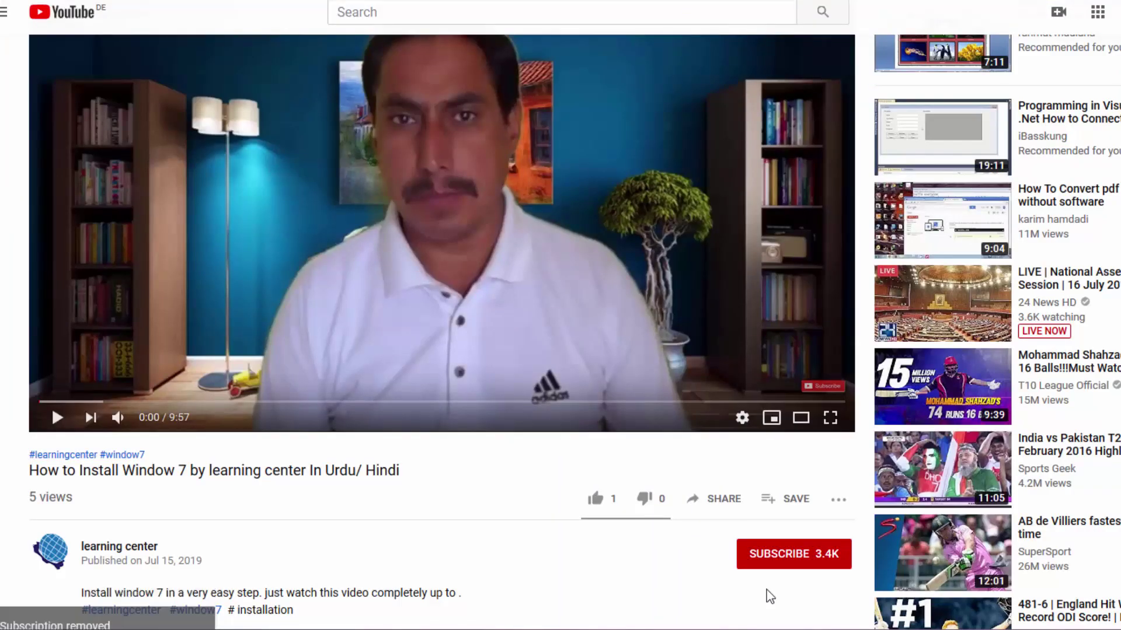
left_click(774, 555)
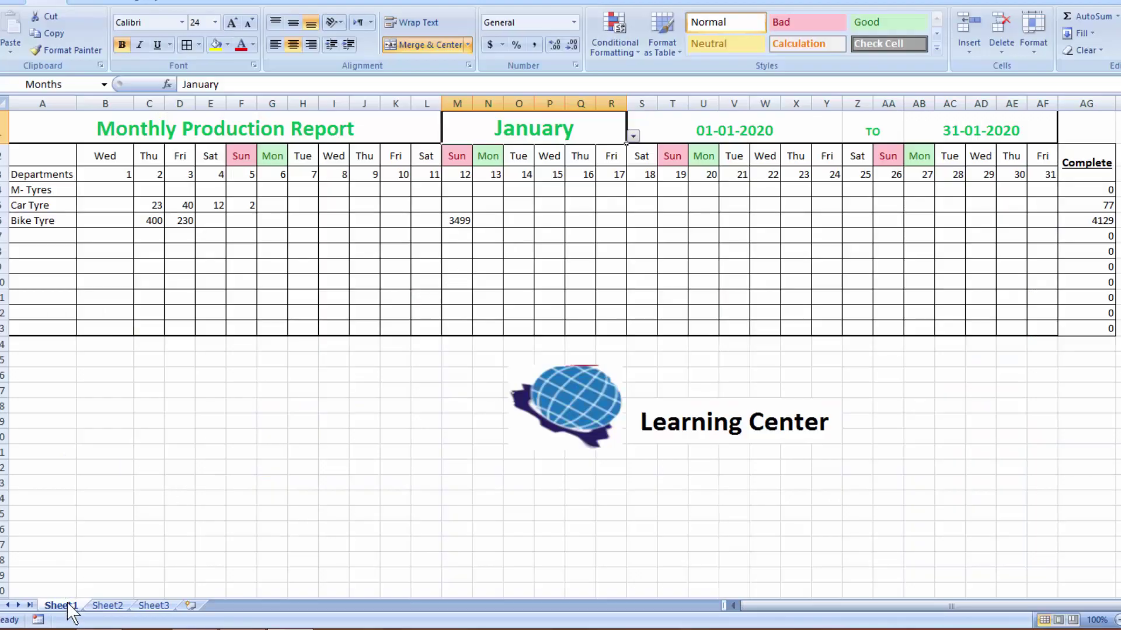
- Rename the production report's worksheet from Sheet1 to Jan
right_click(70, 607)
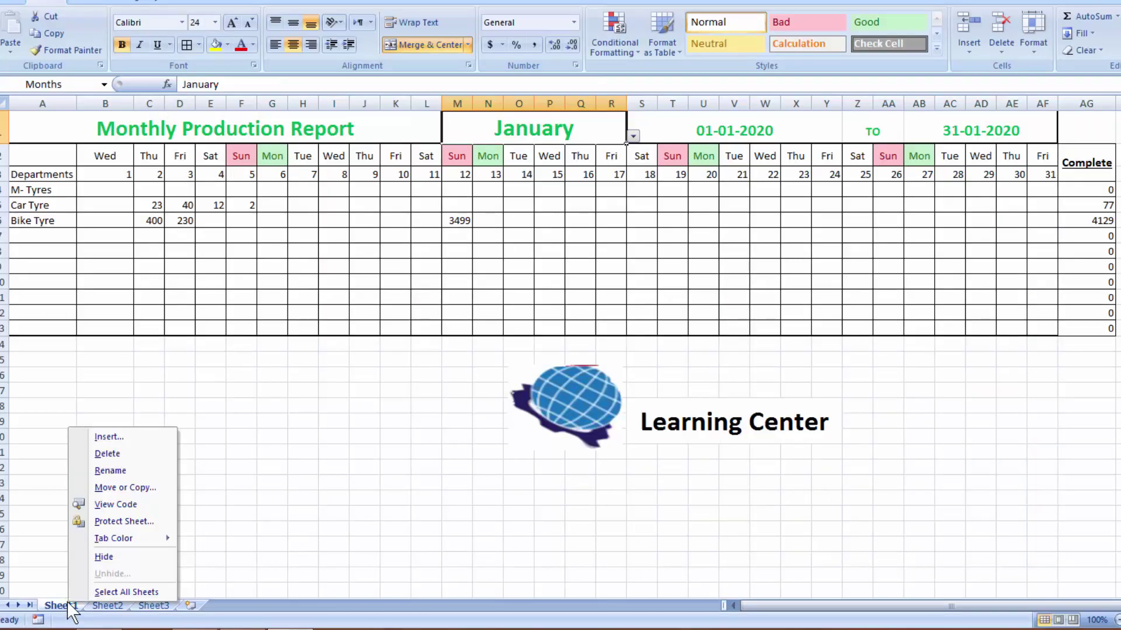
left_click(210, 486)
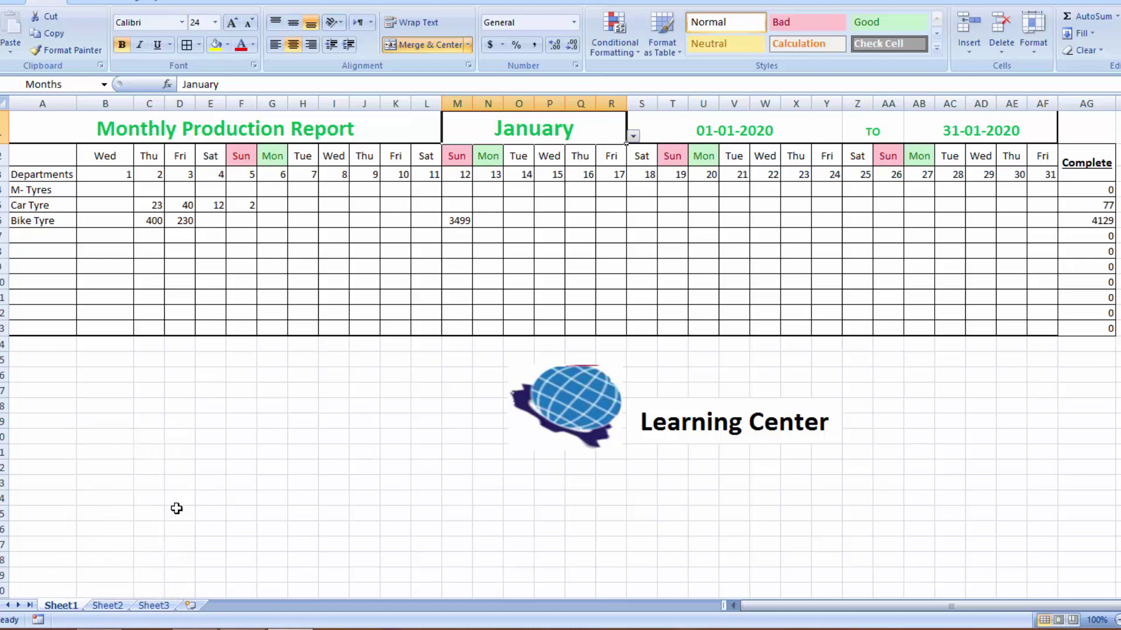
right_click(71, 601)
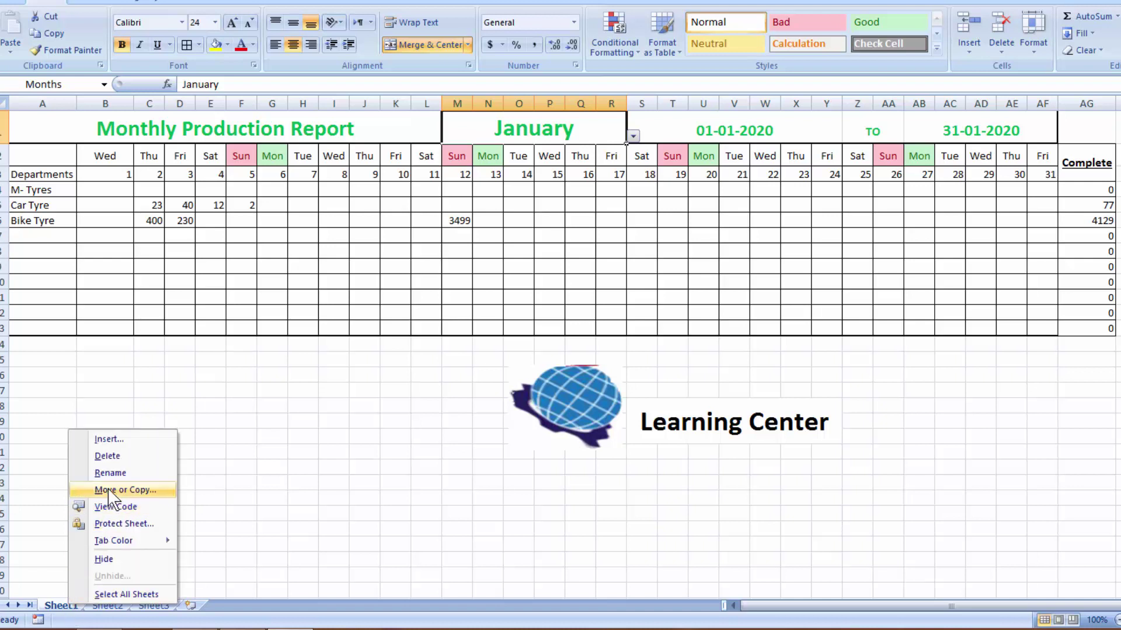
left_click(110, 473)
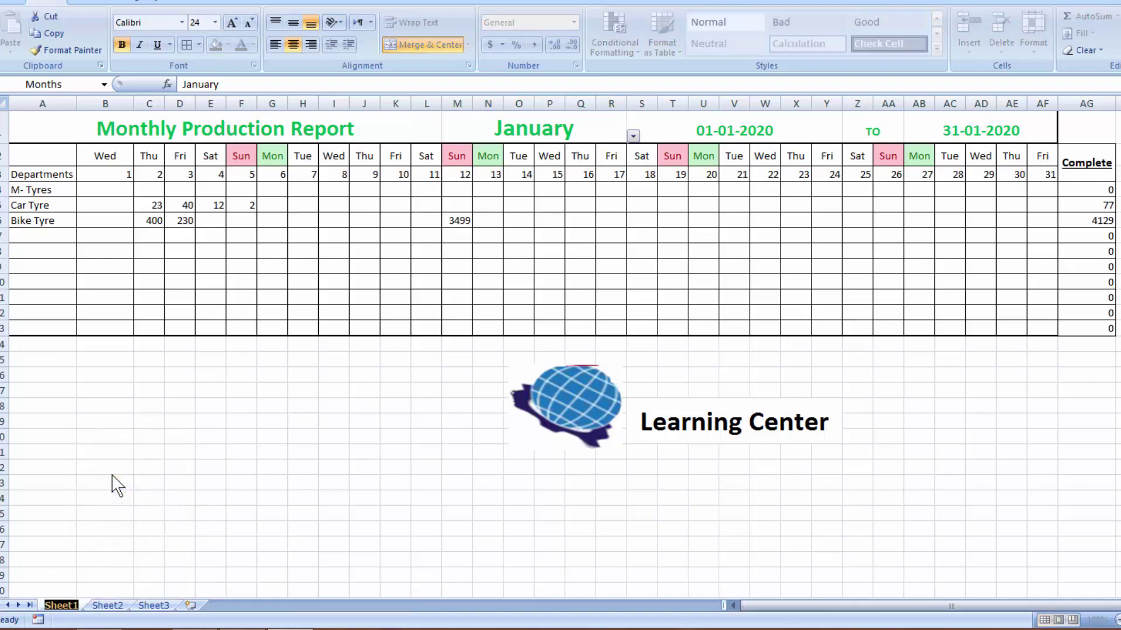
key("BackSpace")
type("Jan")
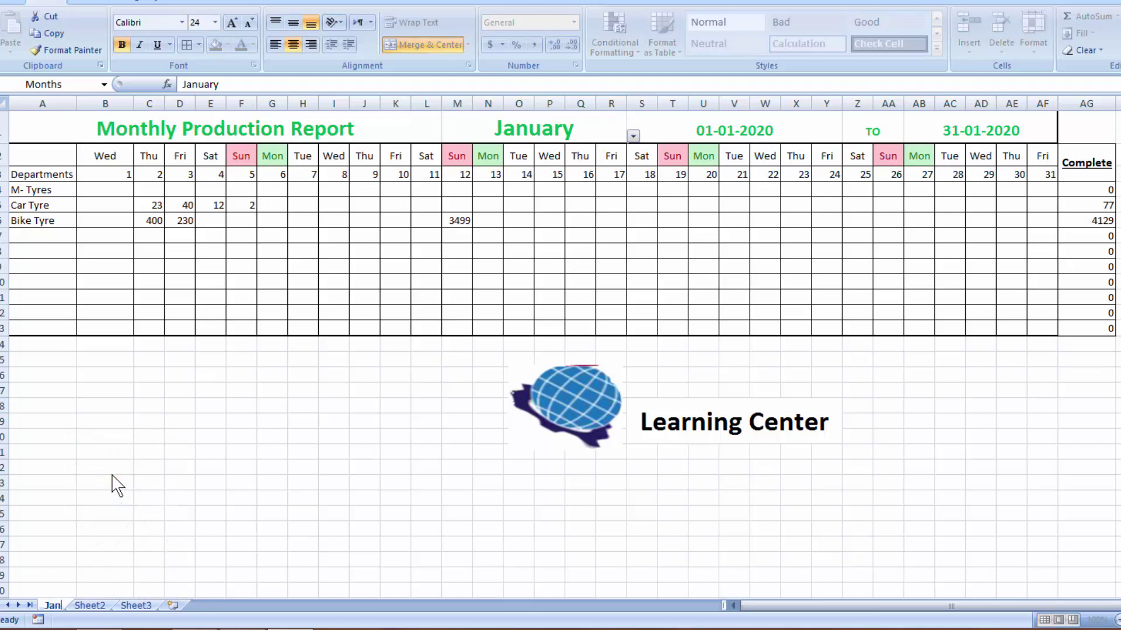
key("Return")
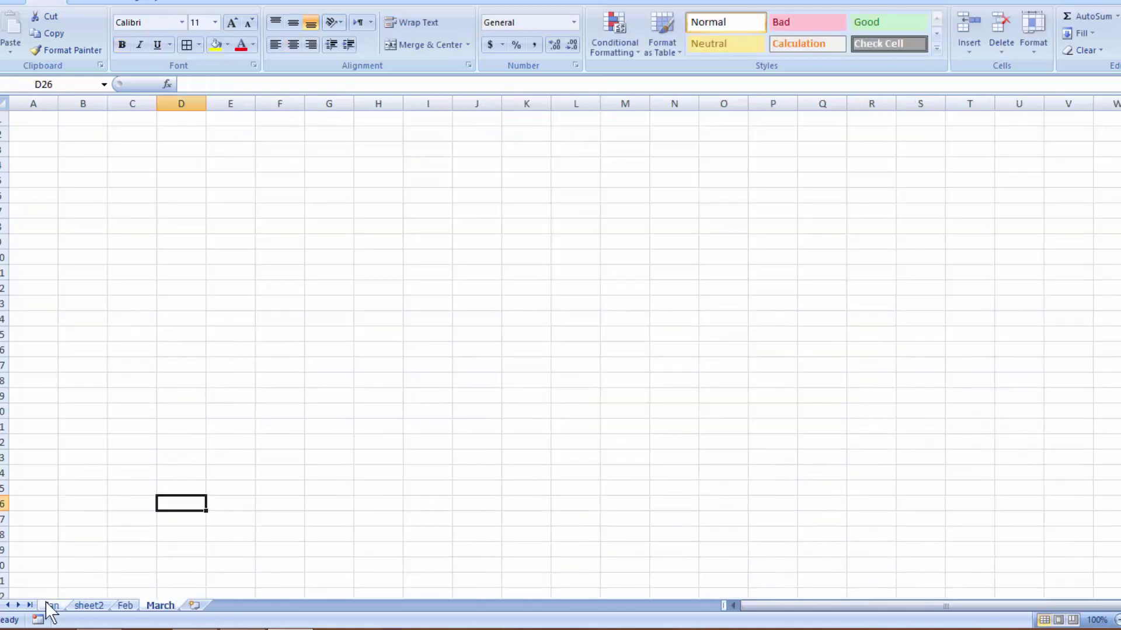
- Create a copy of the Jan worksheet in the same workbook, placed before the Feb sheet
left_click(49, 607)
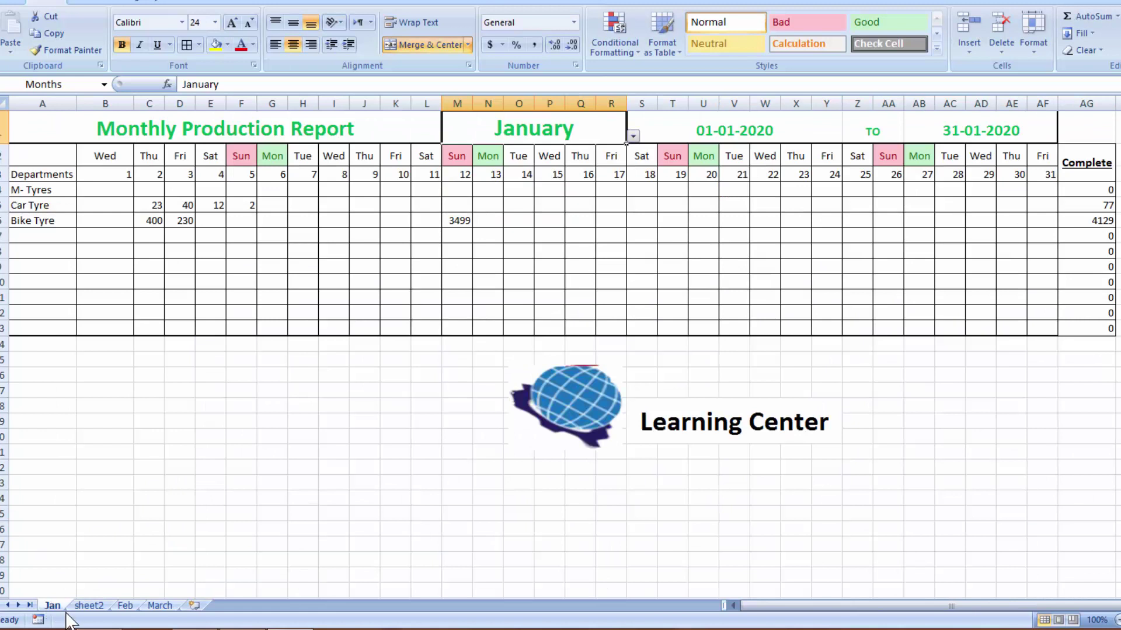
right_click(56, 610)
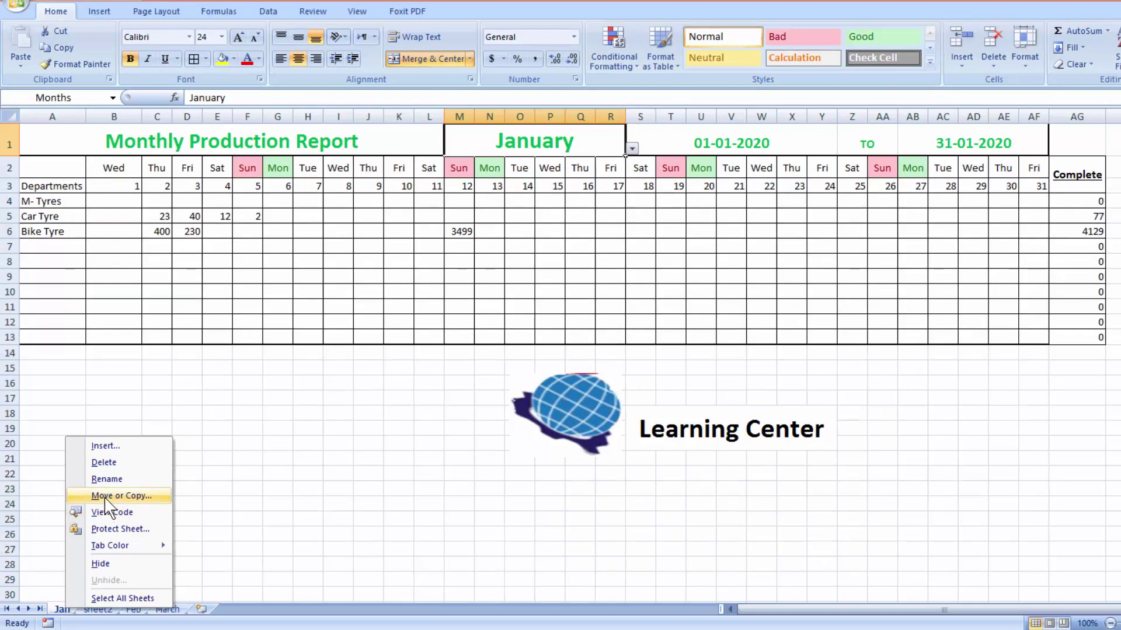
left_click(107, 498)
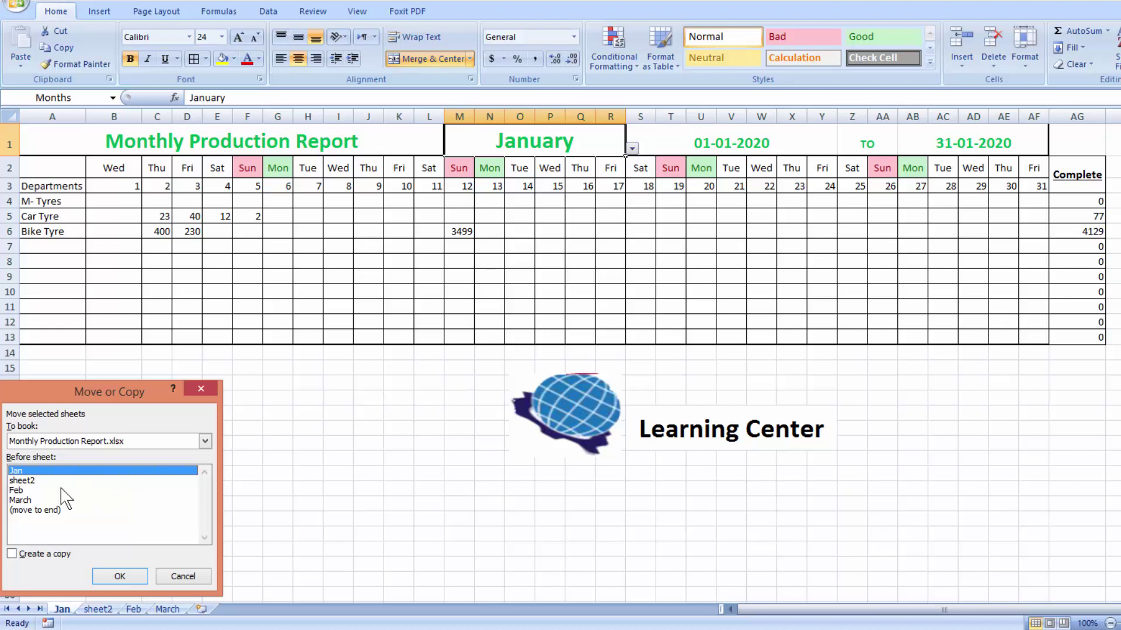
left_click(22, 492)
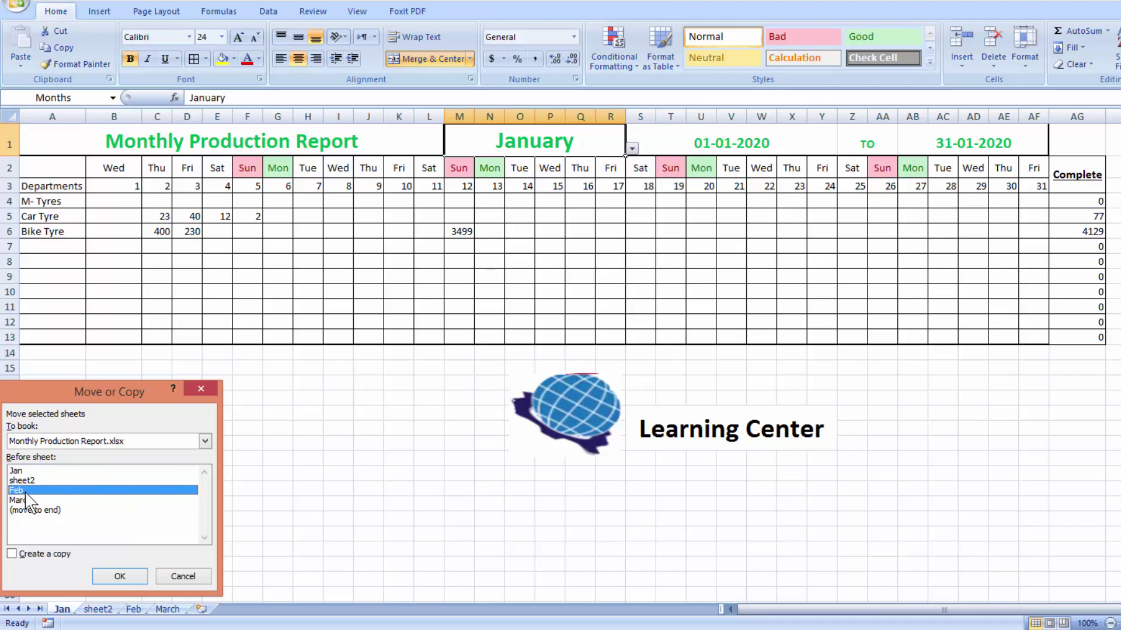
left_click(12, 554)
left_click(120, 576)
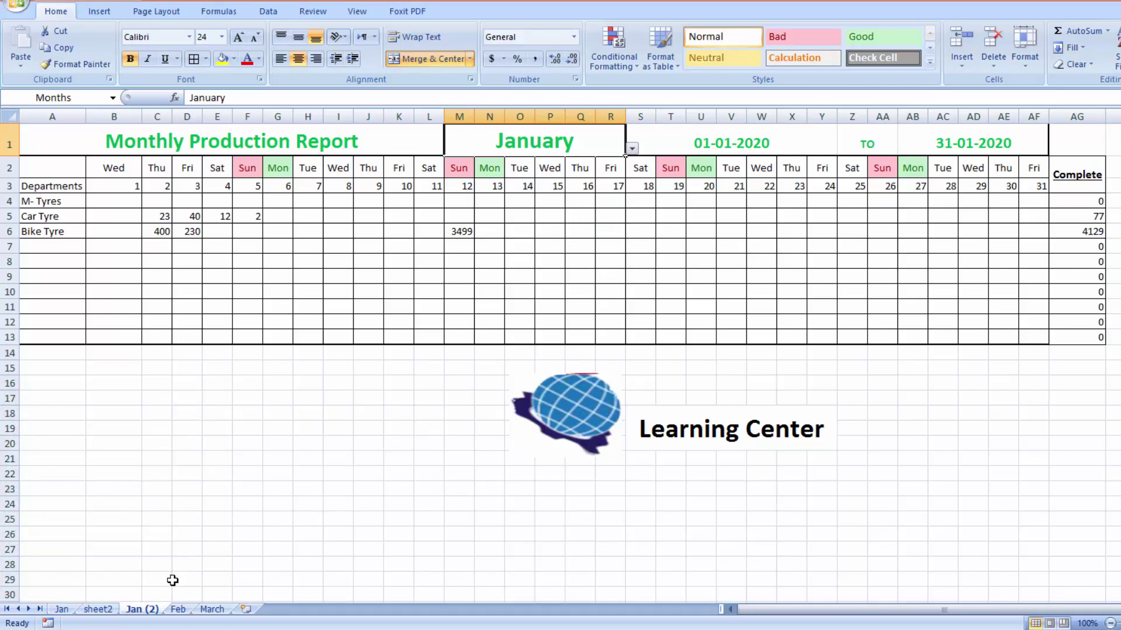
- Rename the copied January report sheet as February
right_click(144, 613)
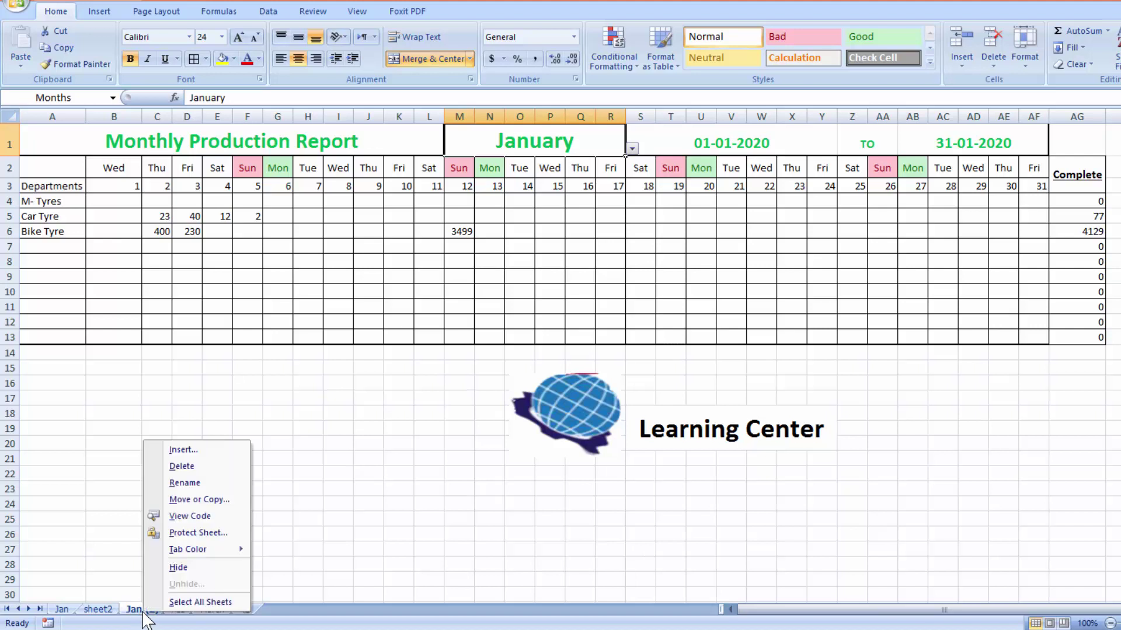
left_click(184, 483)
type("Fe")
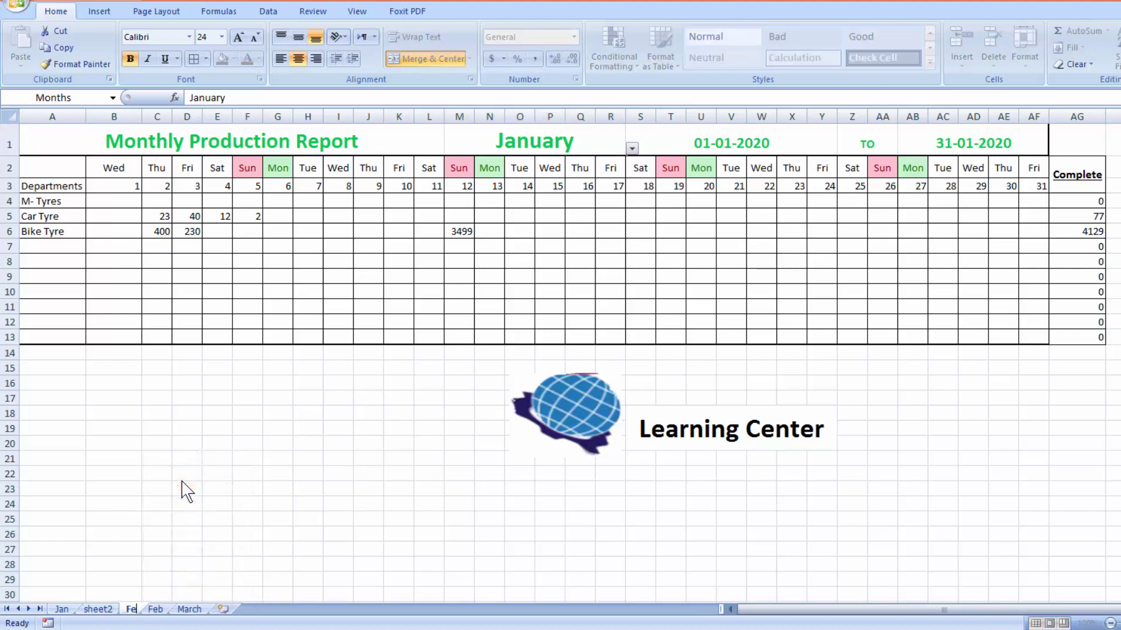
key("BackSpace")
key("BackSpace")
type("1")
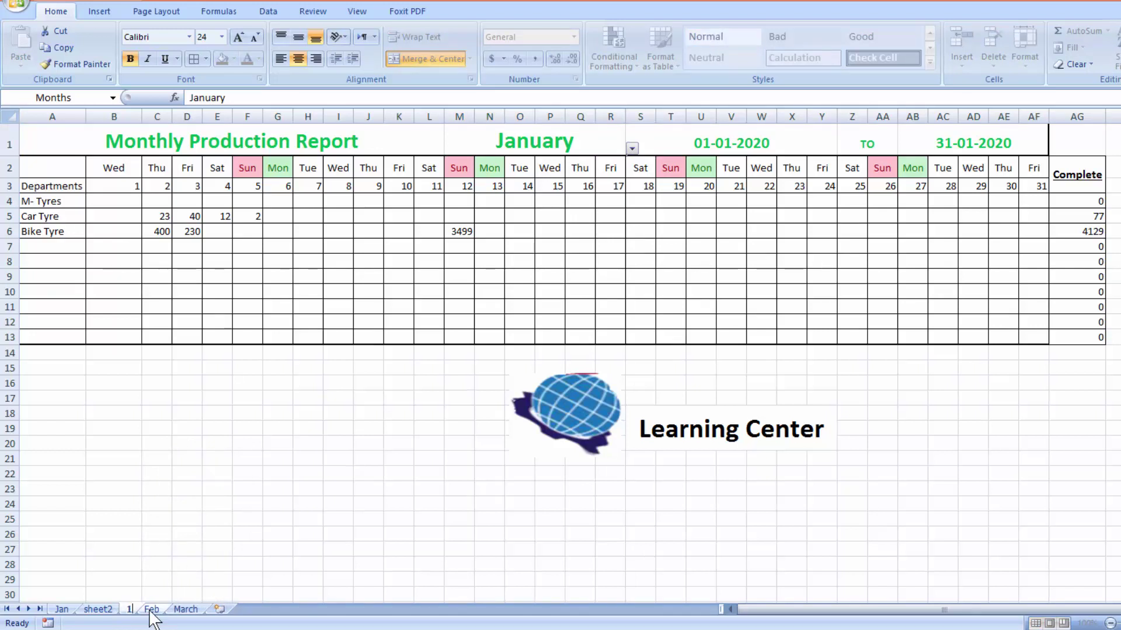
key("BackSpace")
type("Febr")
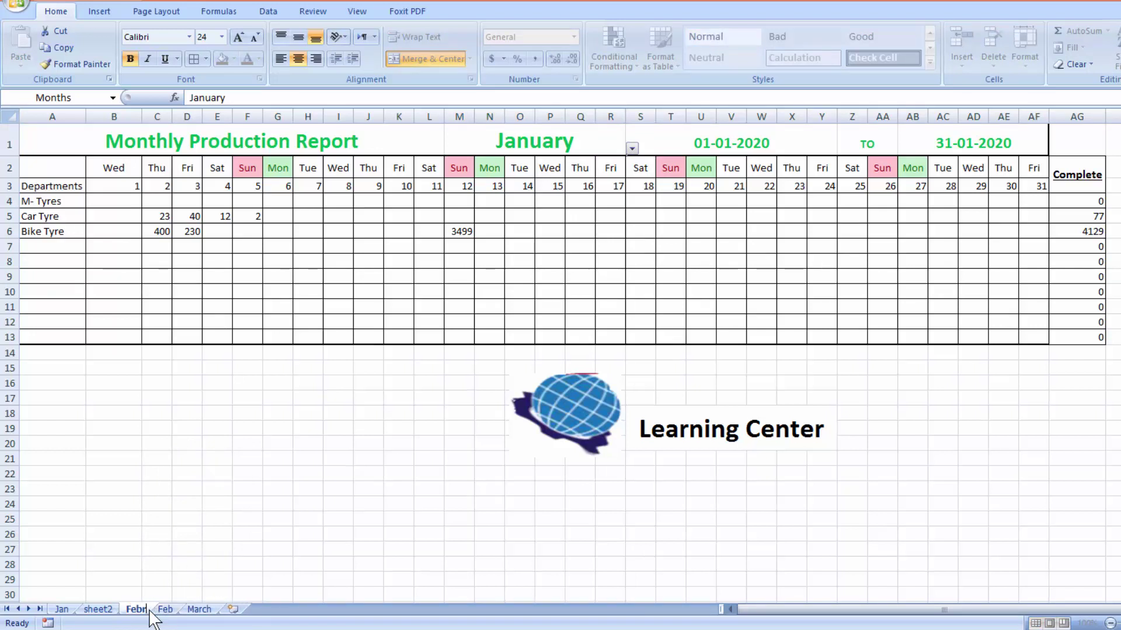
type("uary")
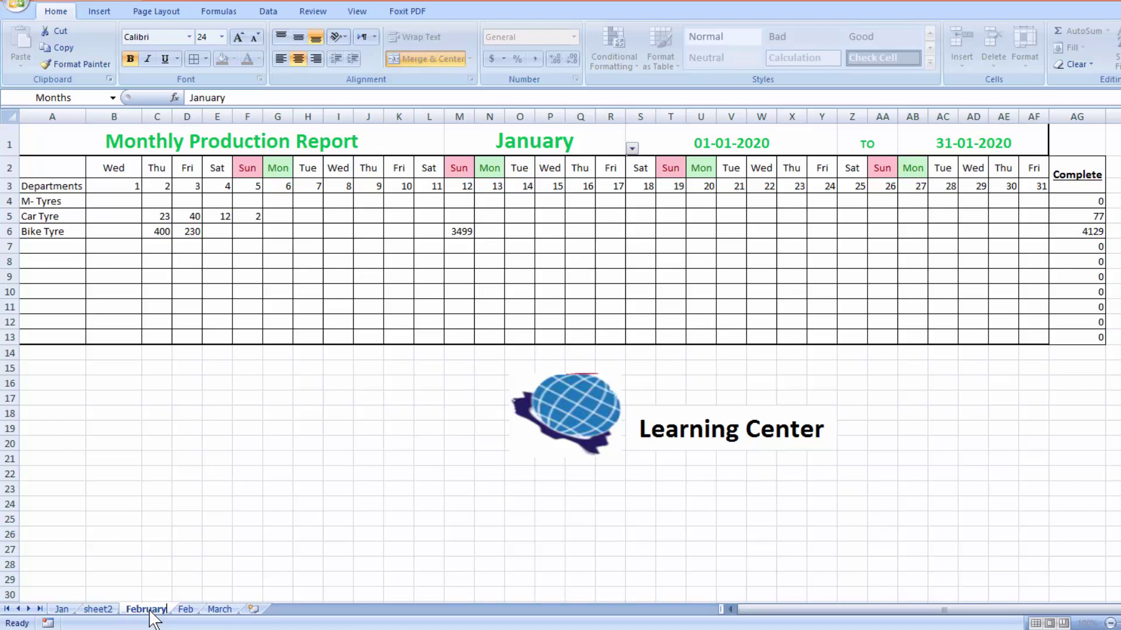
key("Return")
- Look at the Feb and March sheets and insert two new blank worksheets after March
left_click(185, 609)
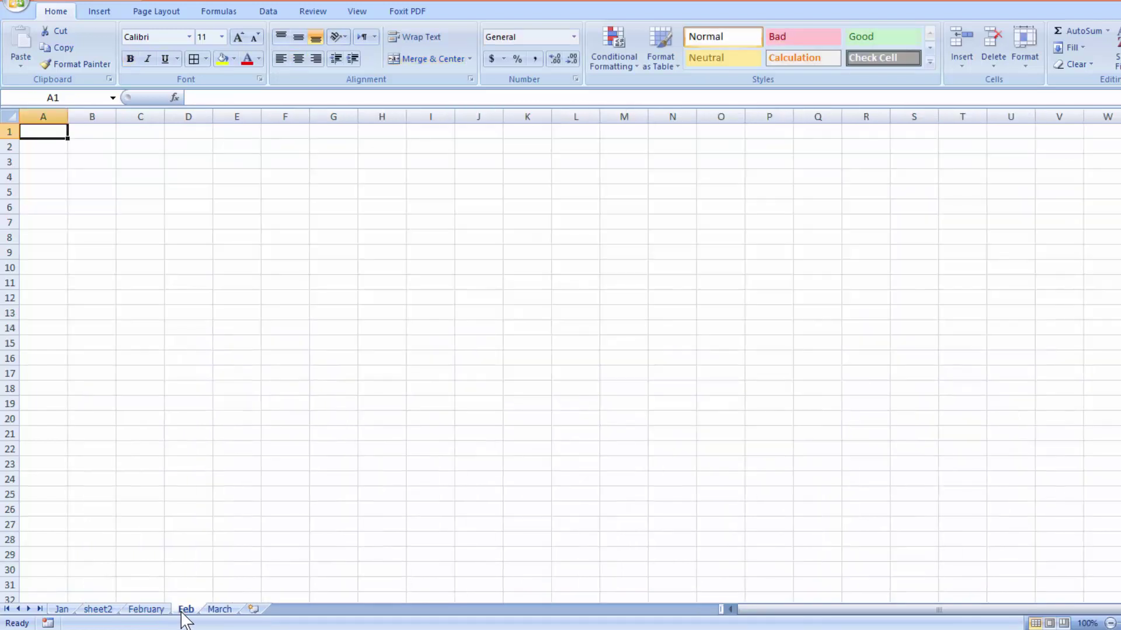
left_click(220, 610)
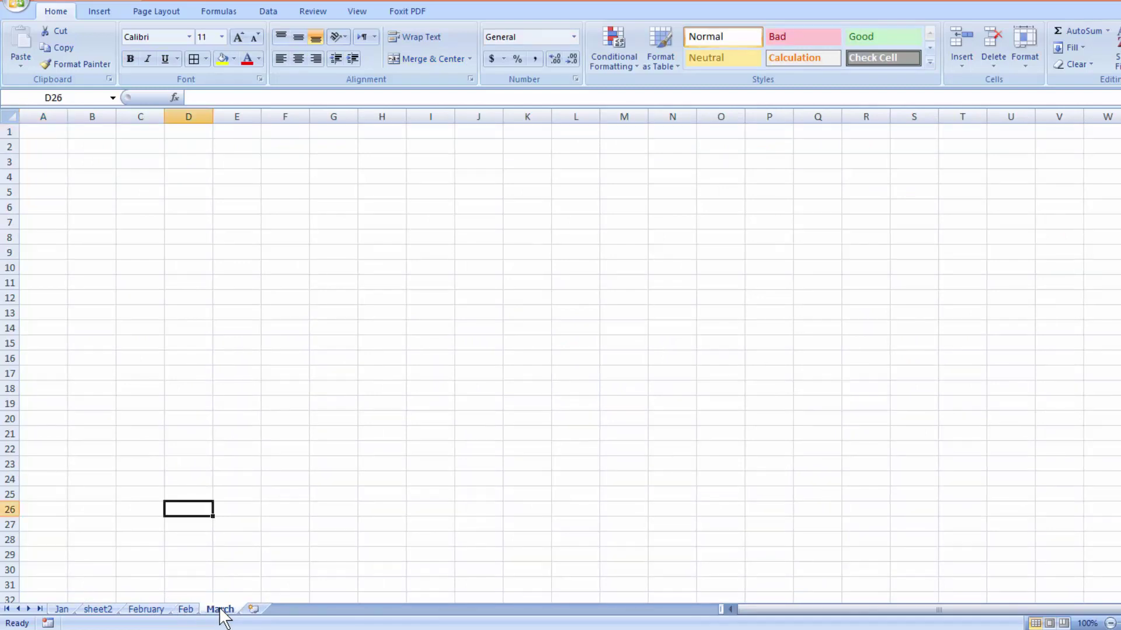
left_click(254, 609)
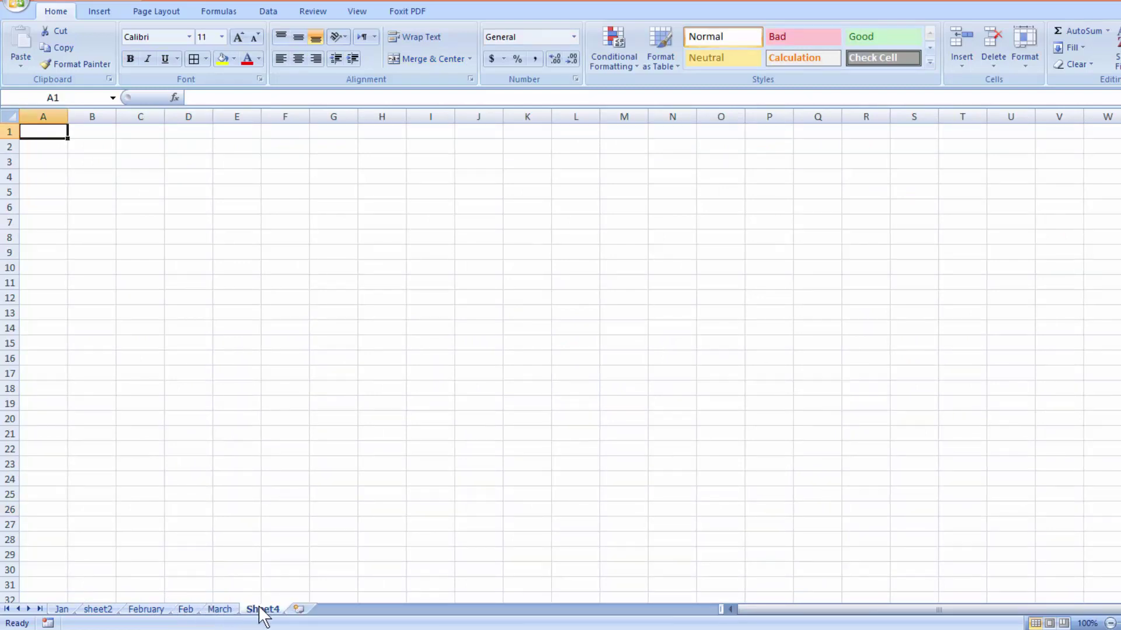
left_click(295, 608)
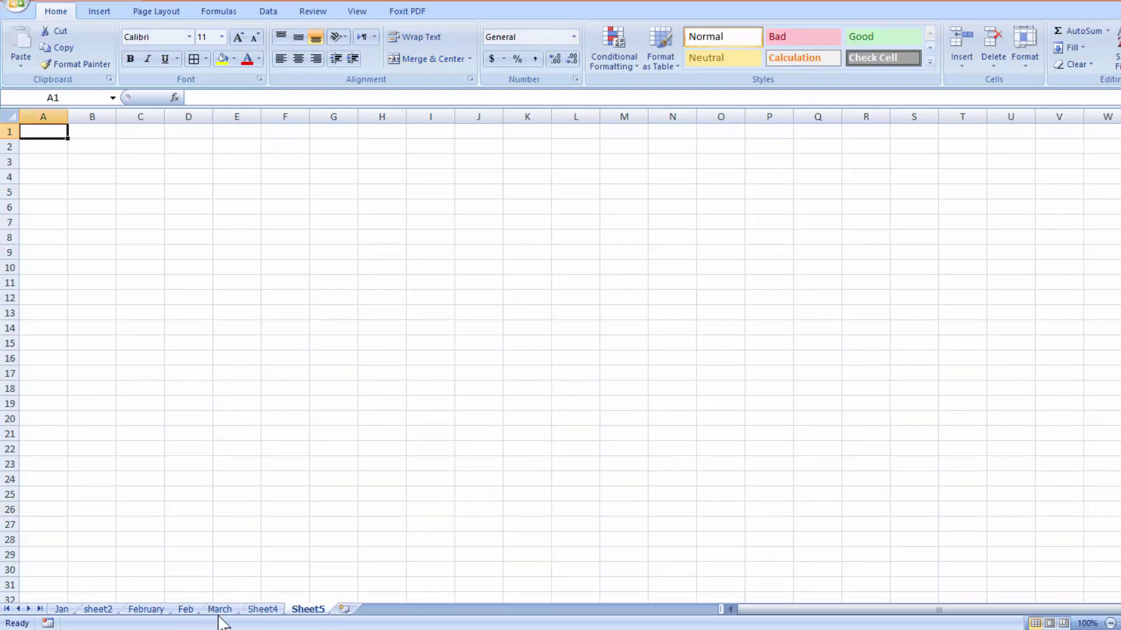
- Change the report month on the February sheet from the month list to February
left_click(62, 609)
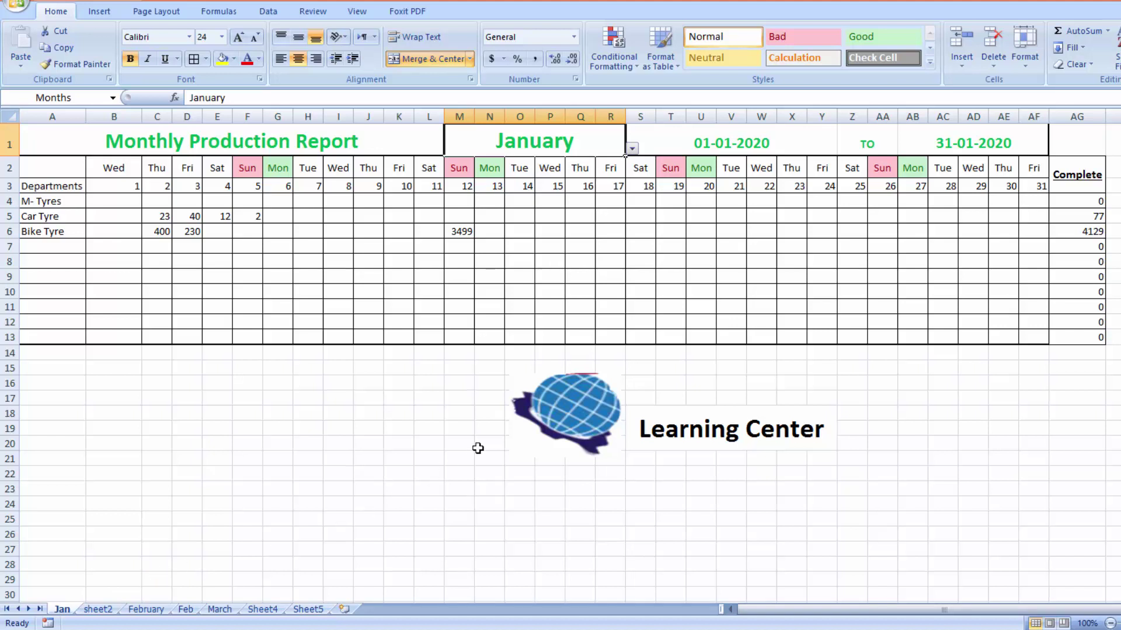
left_click(145, 609)
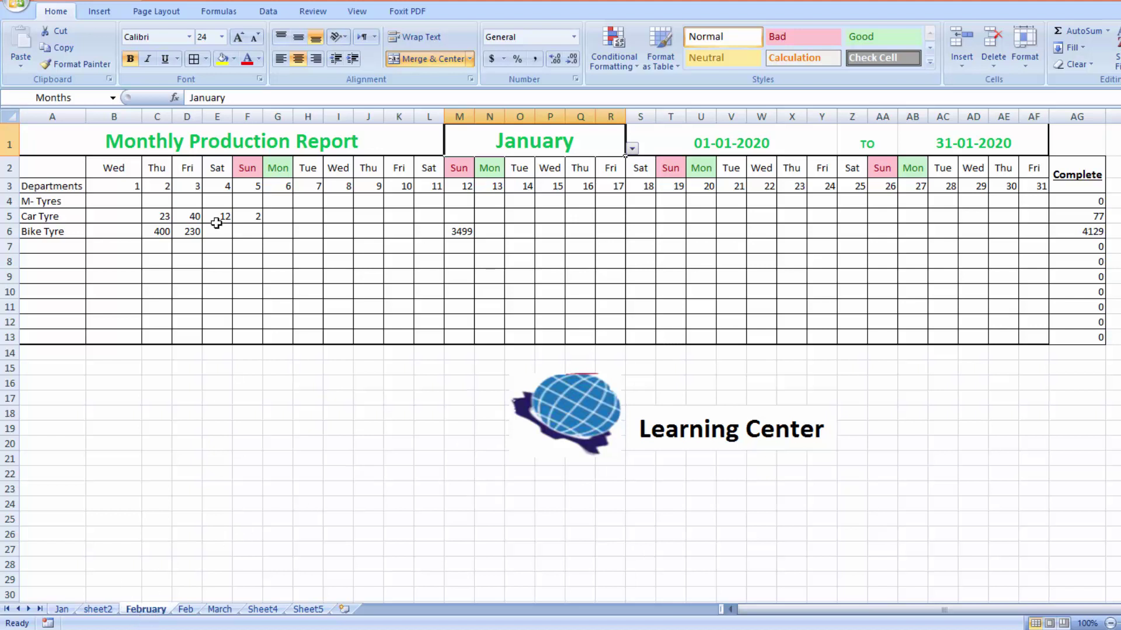
left_click(160, 216)
left_click(564, 143)
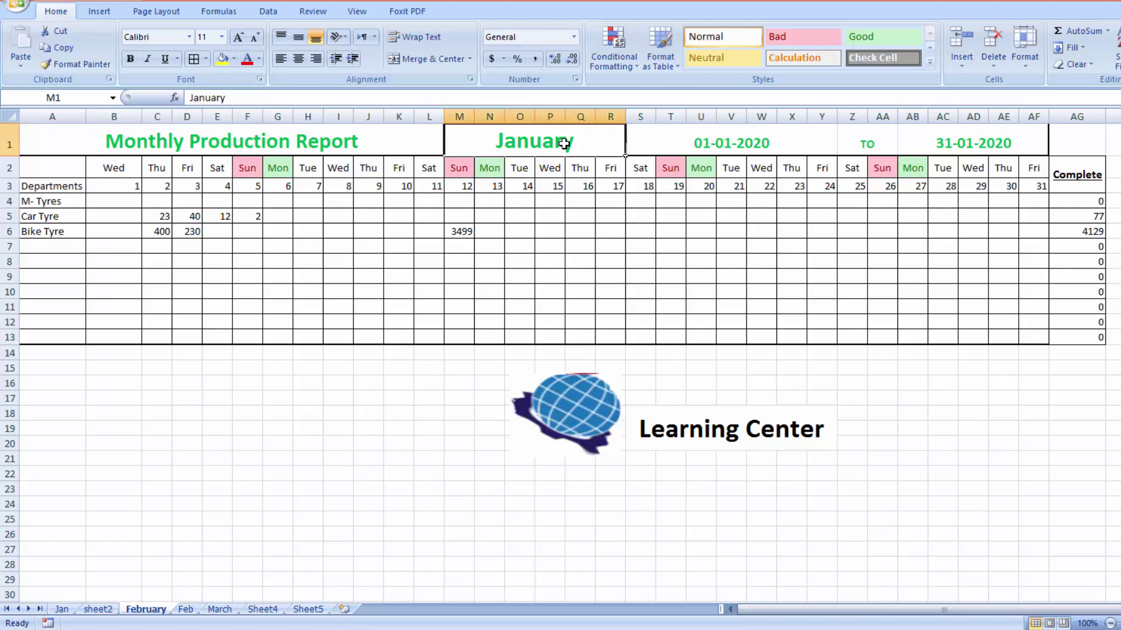
left_click(632, 149)
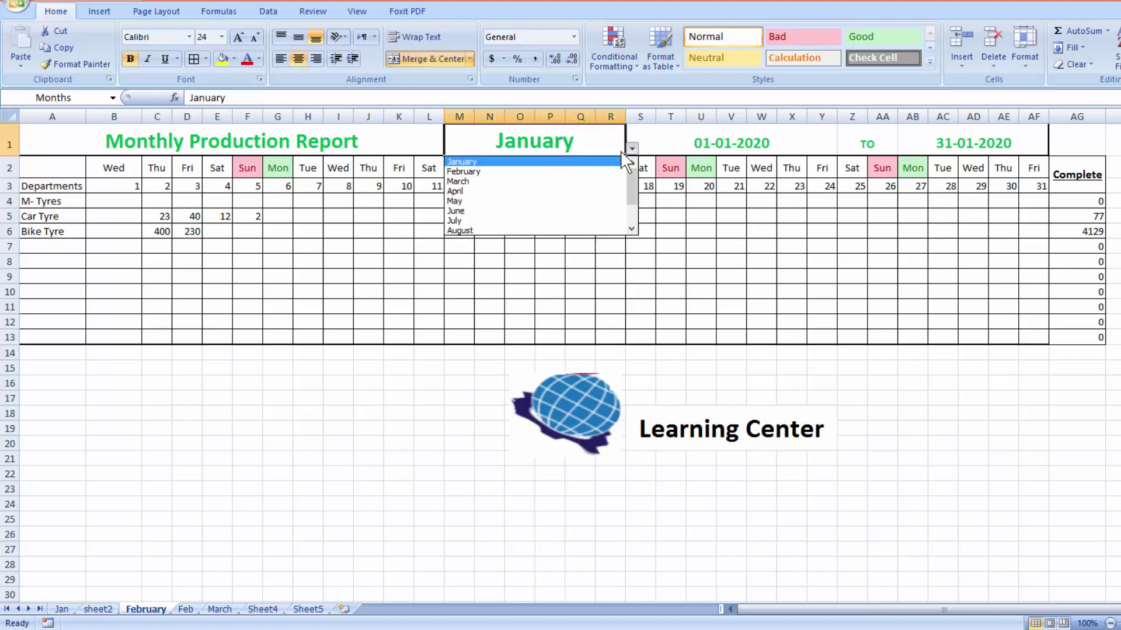
left_click(586, 173)
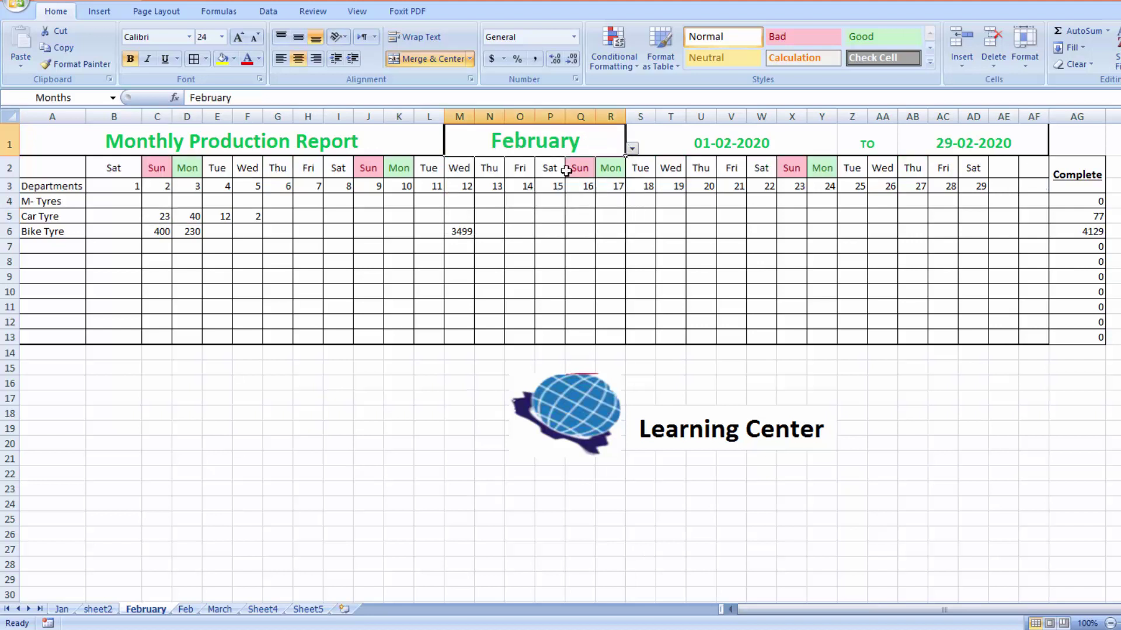
- Set Car Tyre's production for days 2–4 to 459, 38 and 98, and Bike Tyre's for days 2, 3 and 12 to 98, 980 and 120
left_click(163, 214)
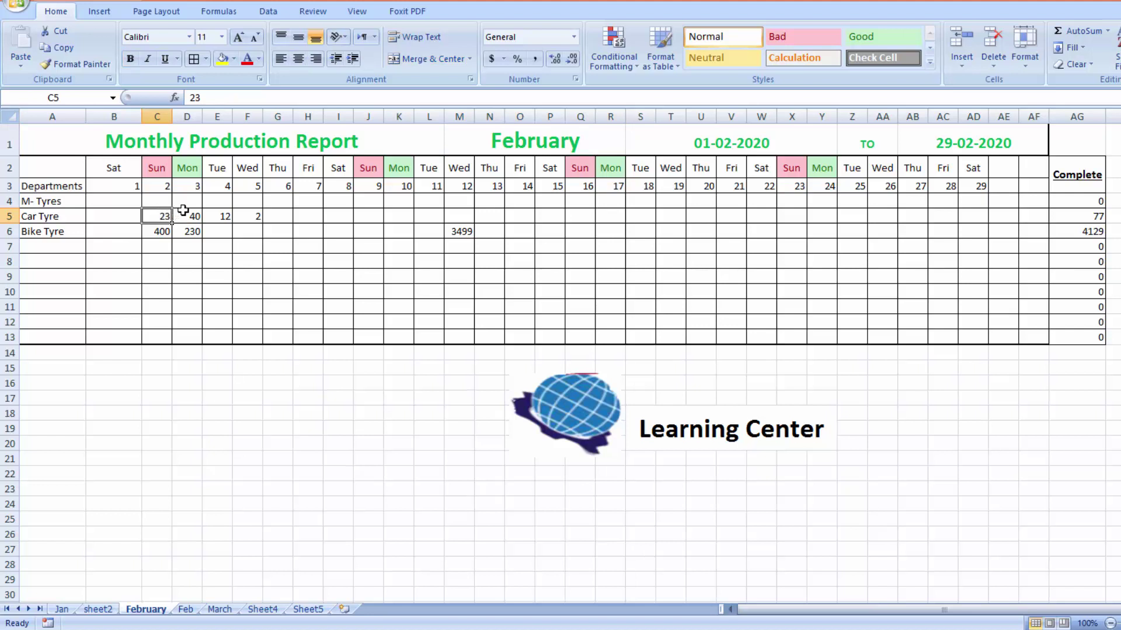
type("459")
key("Return")
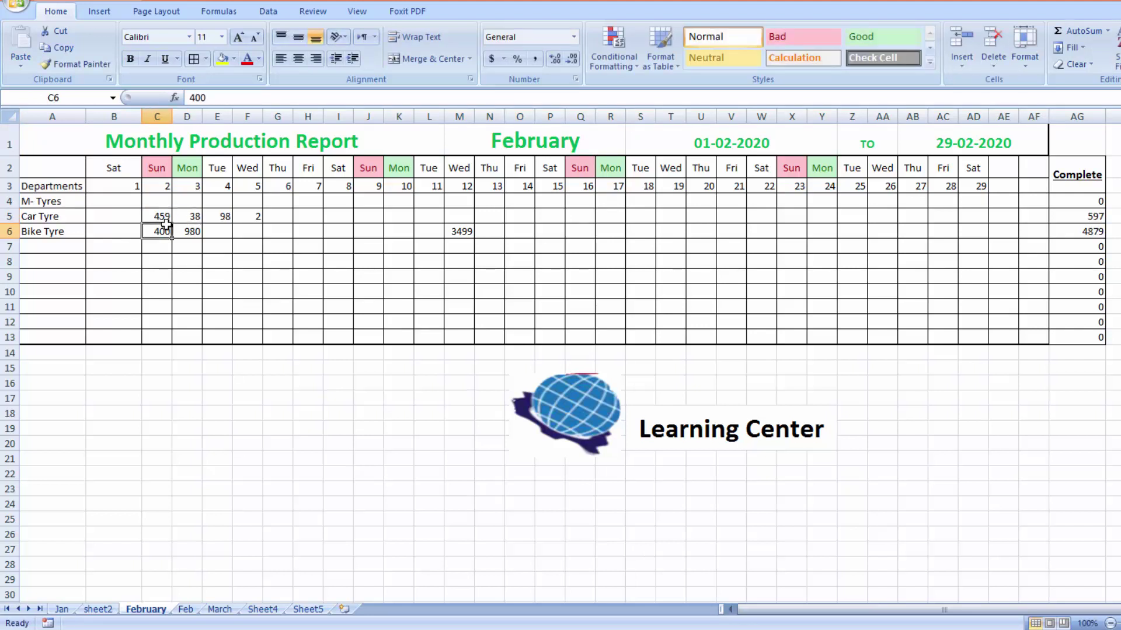
type("98")
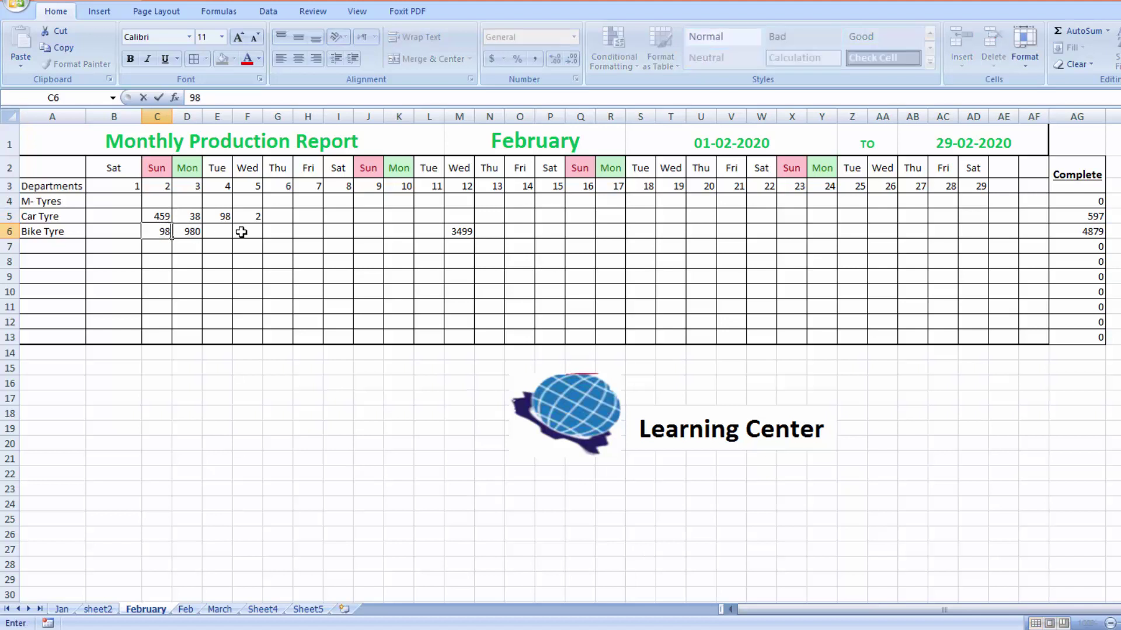
key("Tab")
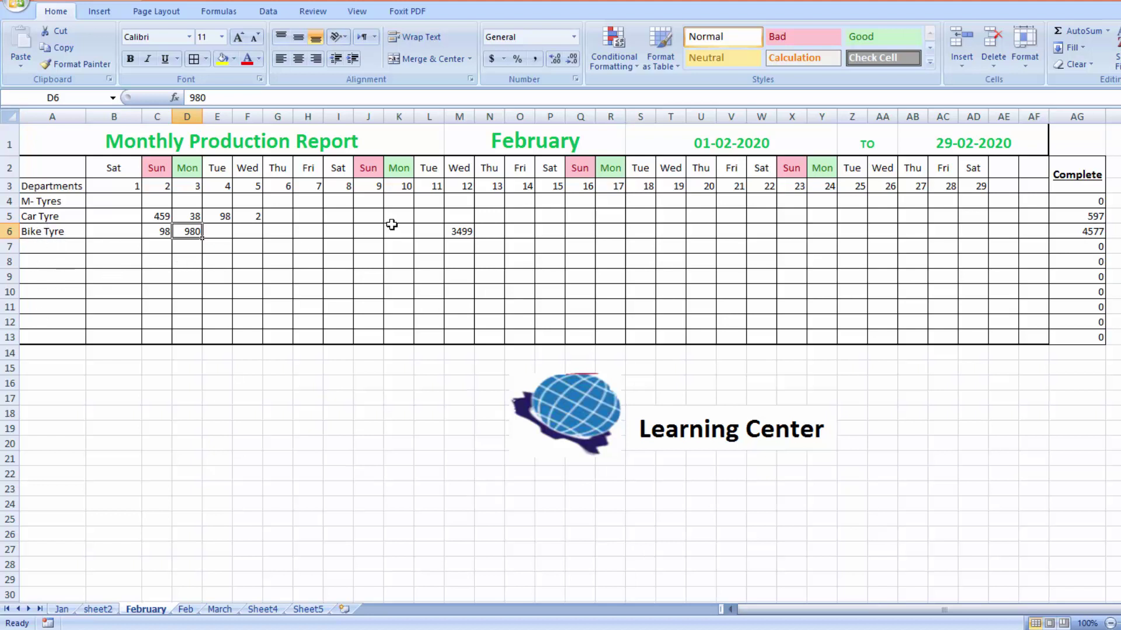
left_click(450, 233)
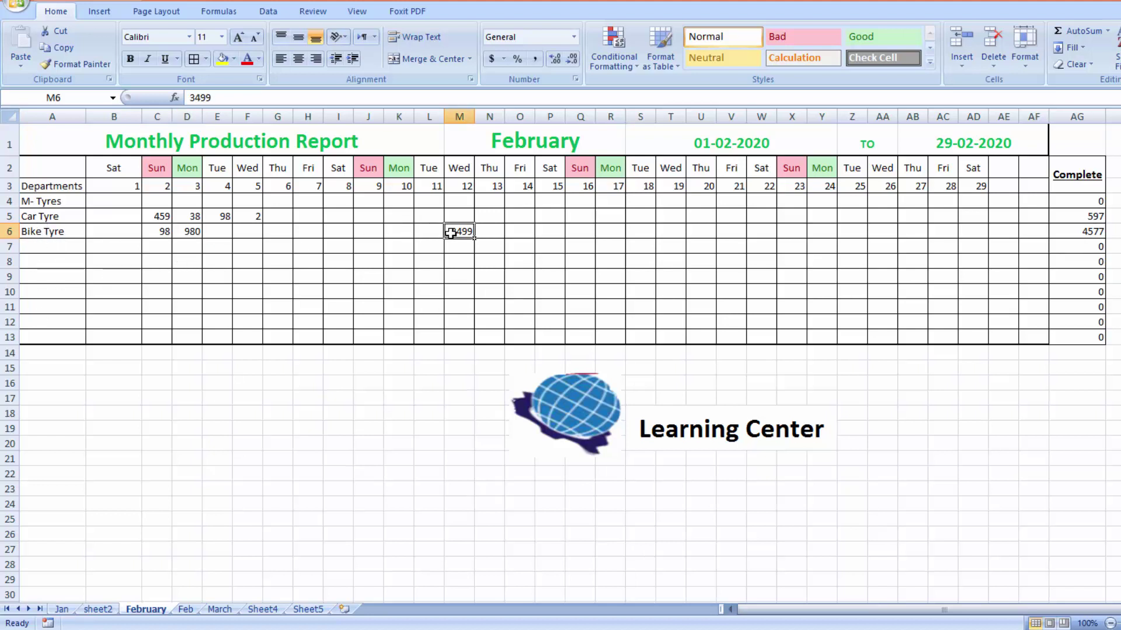
type("120")
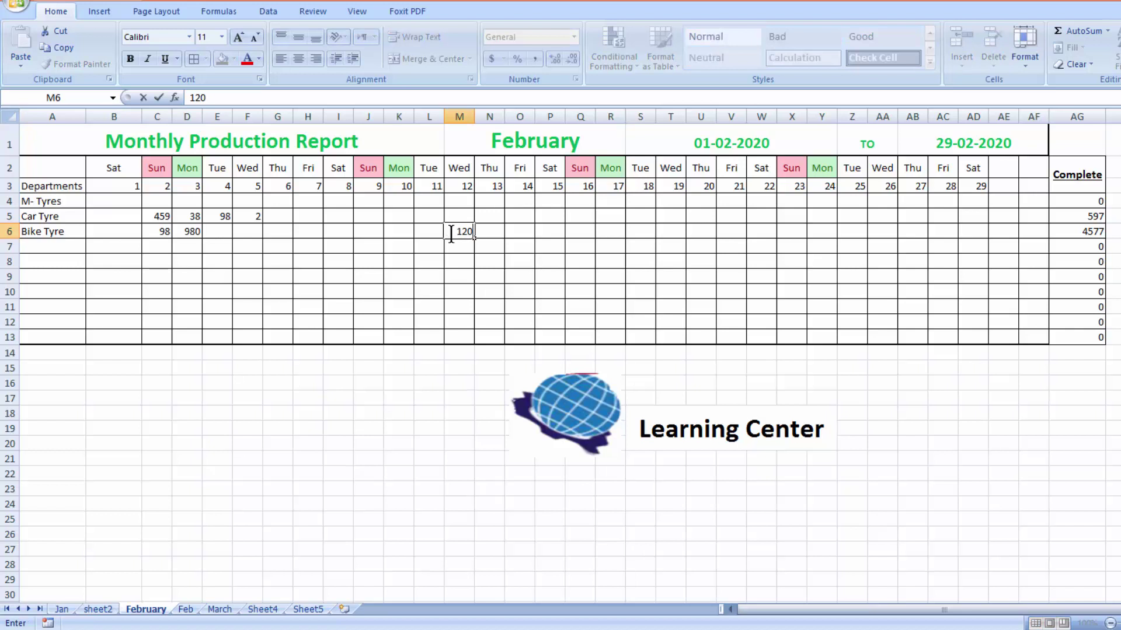
key("Tab")
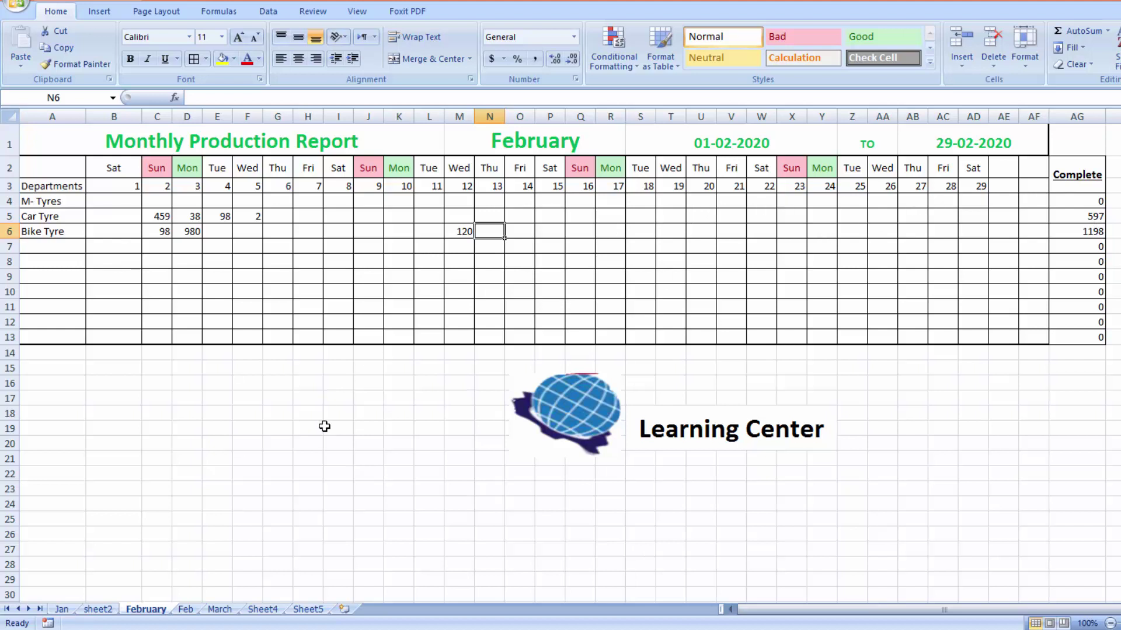
- On the blank Sheet4, merge and center A1:L1 and enter the title "Monthly Production Report"
left_click(307, 611)
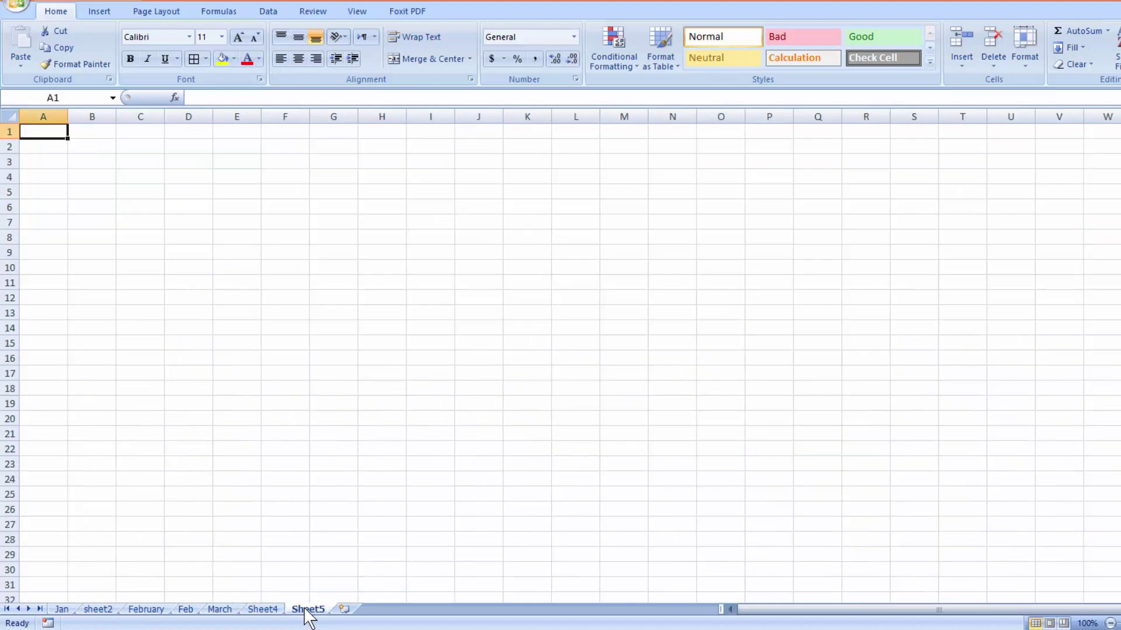
left_click(262, 609)
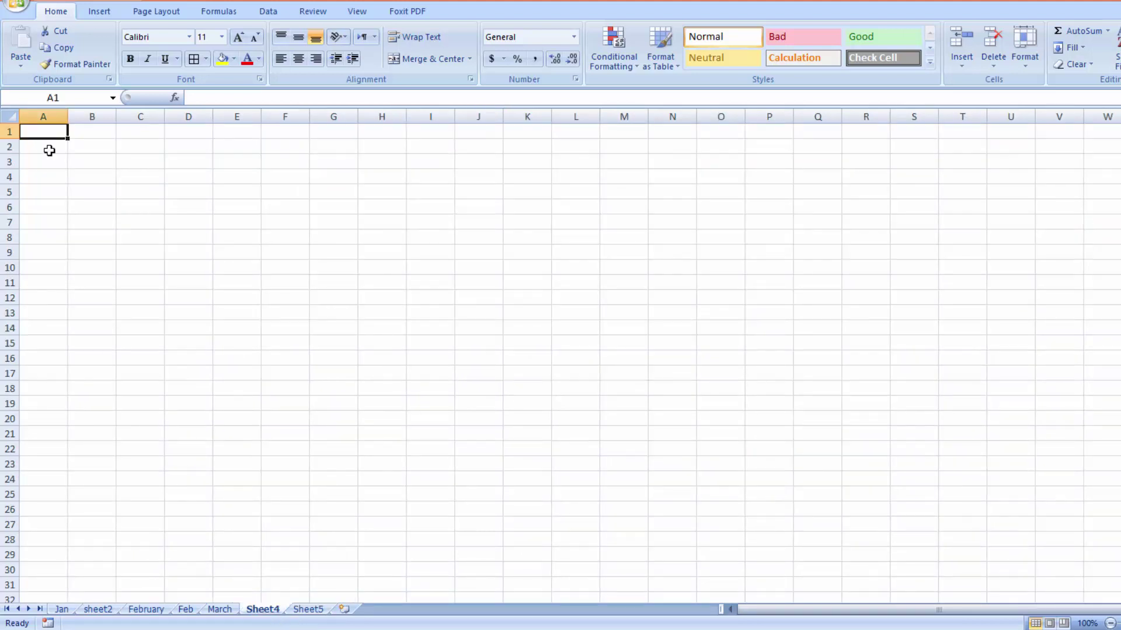
left_click_drag(52, 132, 559, 131)
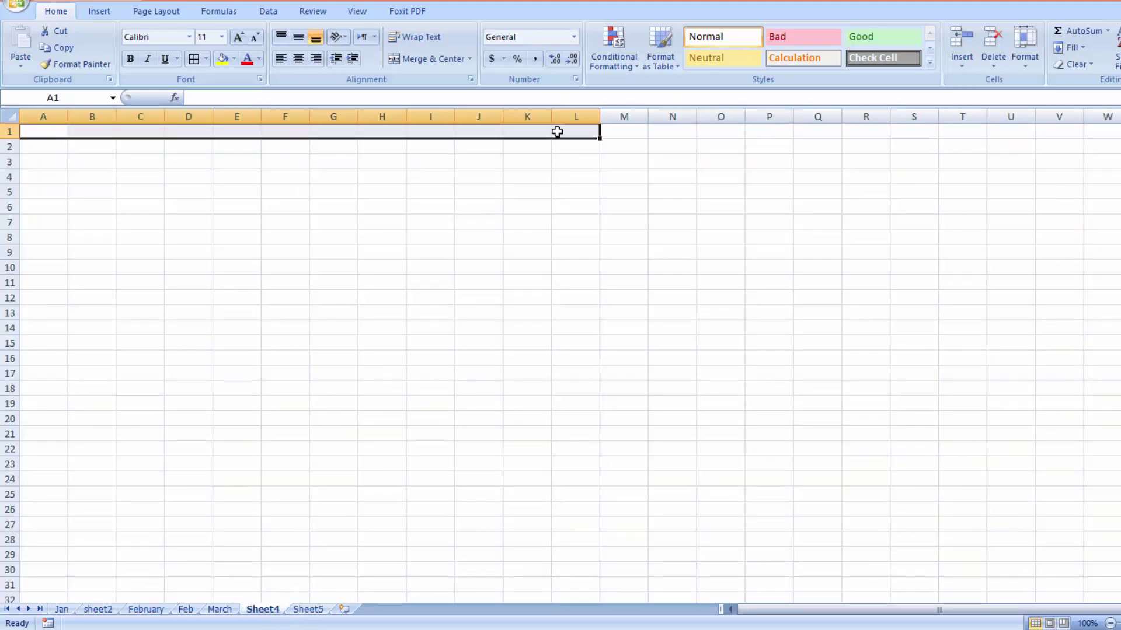
left_click(409, 59)
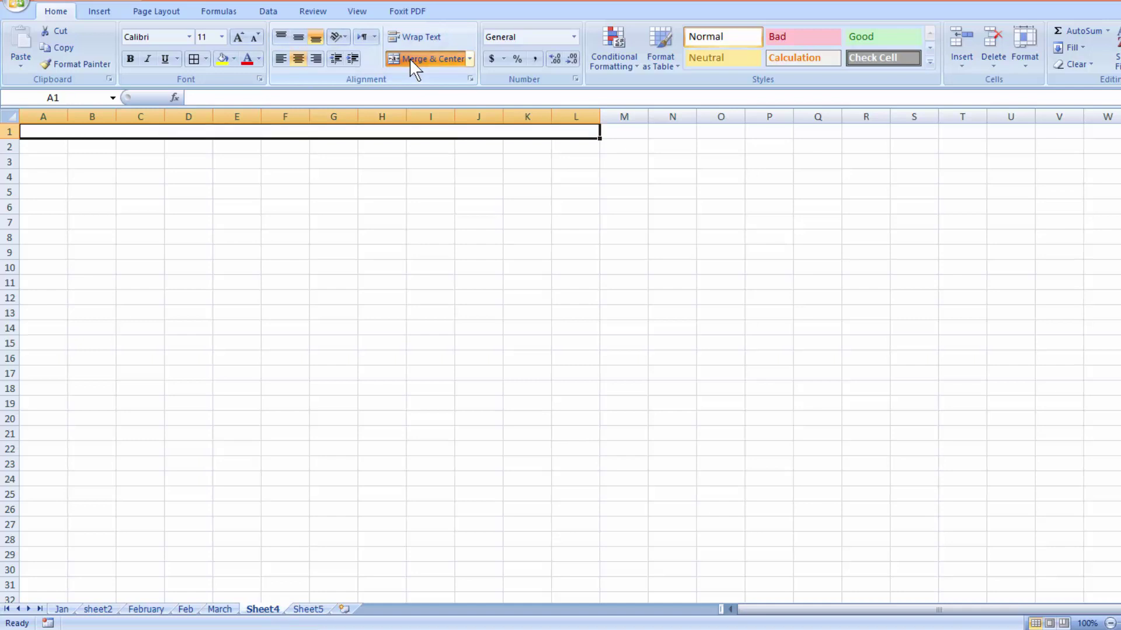
type("R")
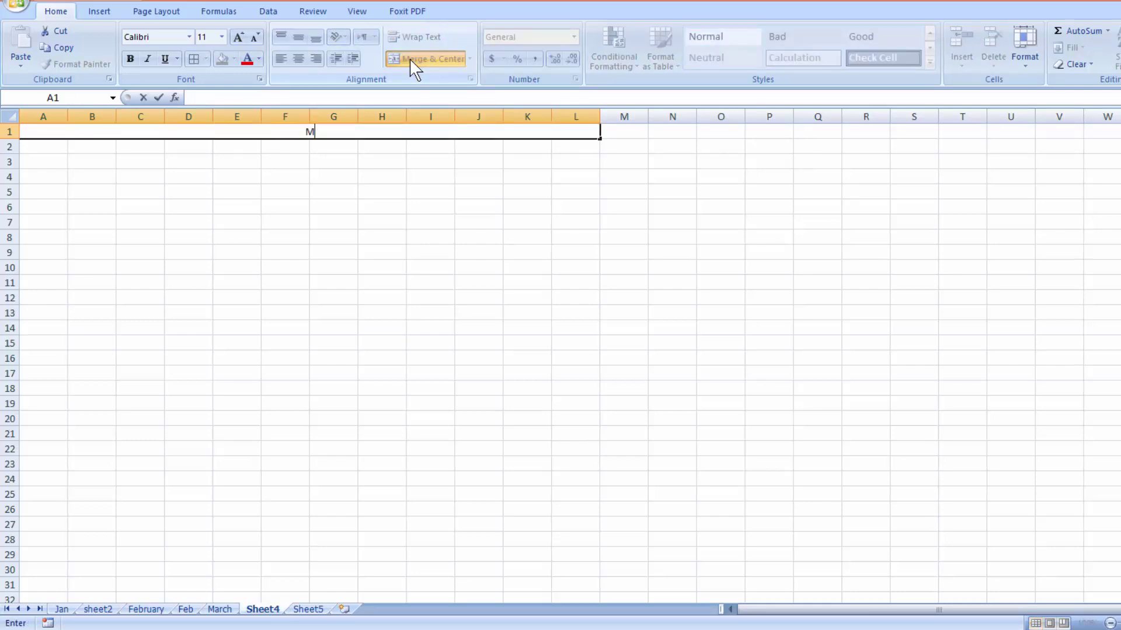
type("nthly P")
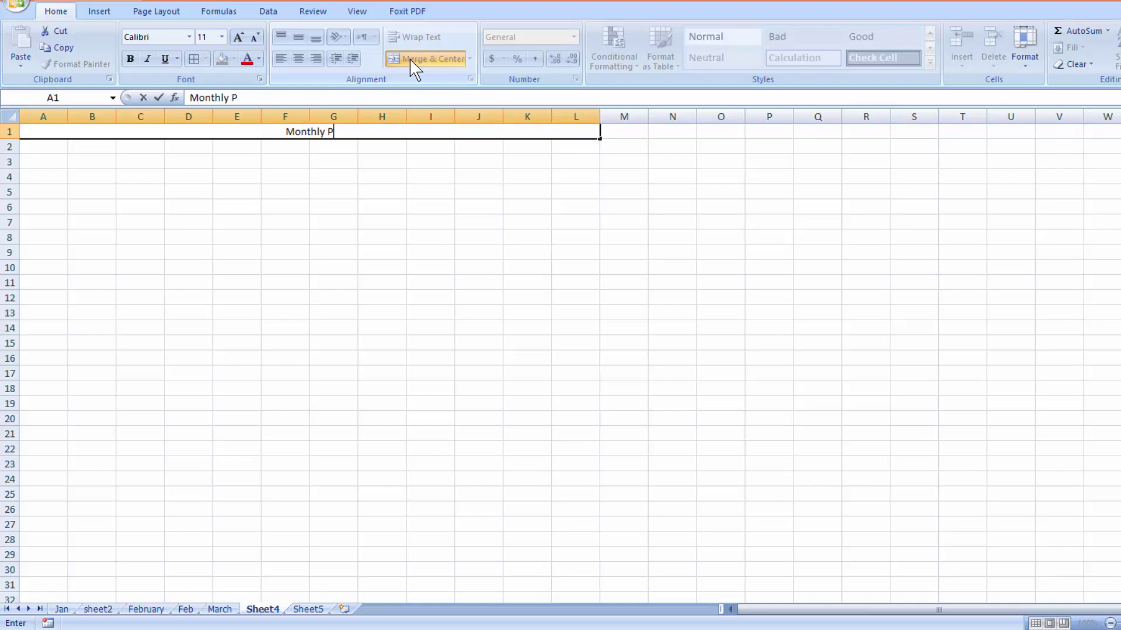
type("roductio")
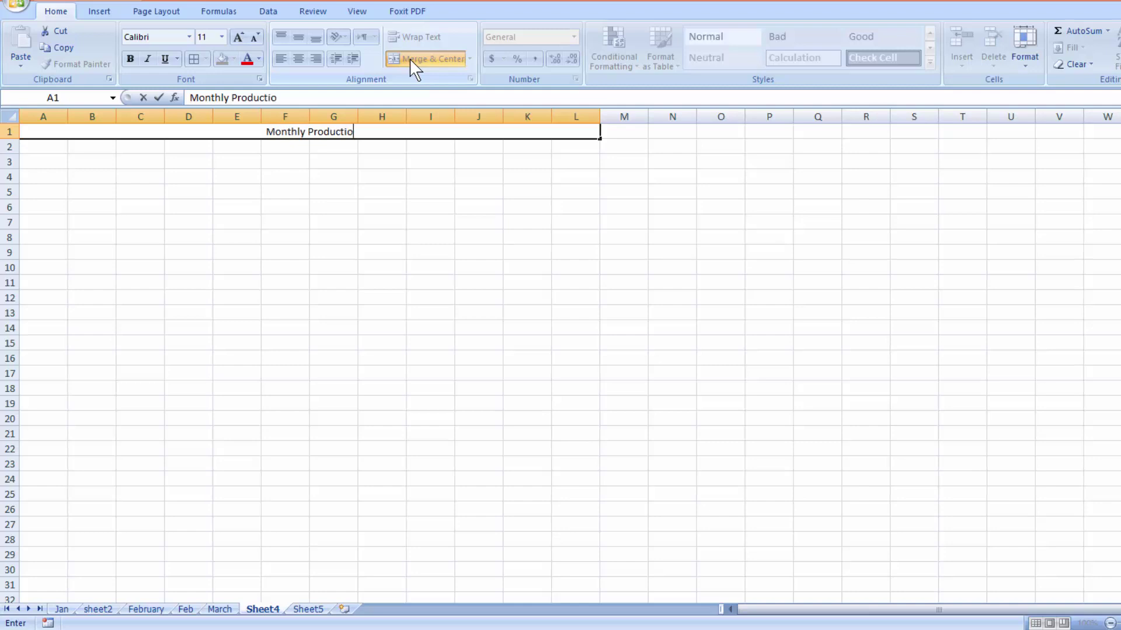
type("n")
type(" R")
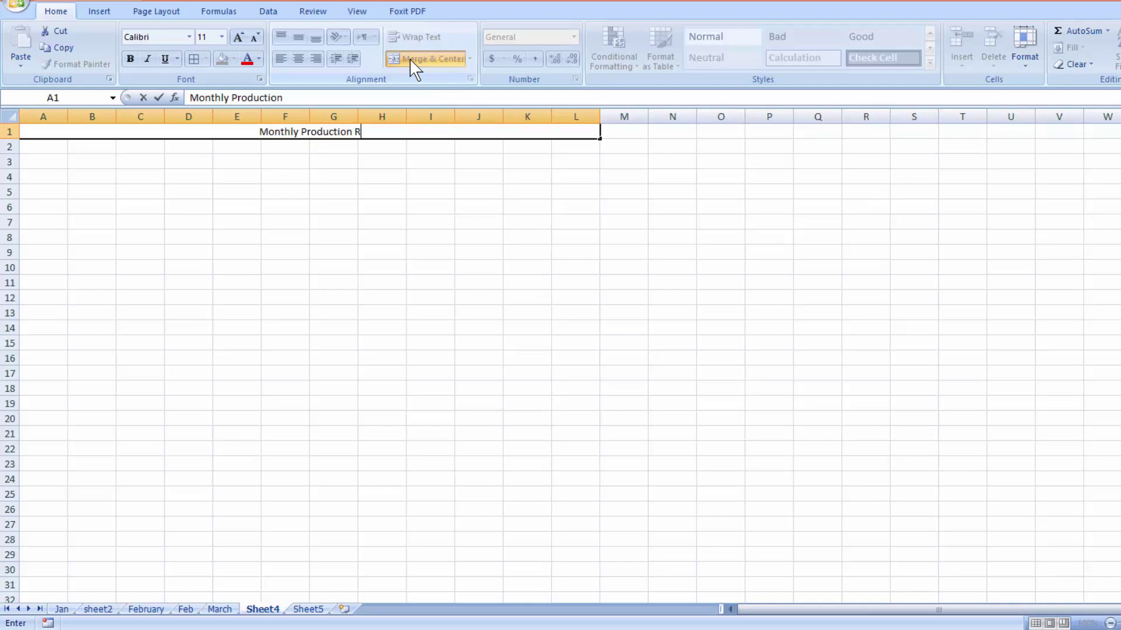
type("eport")
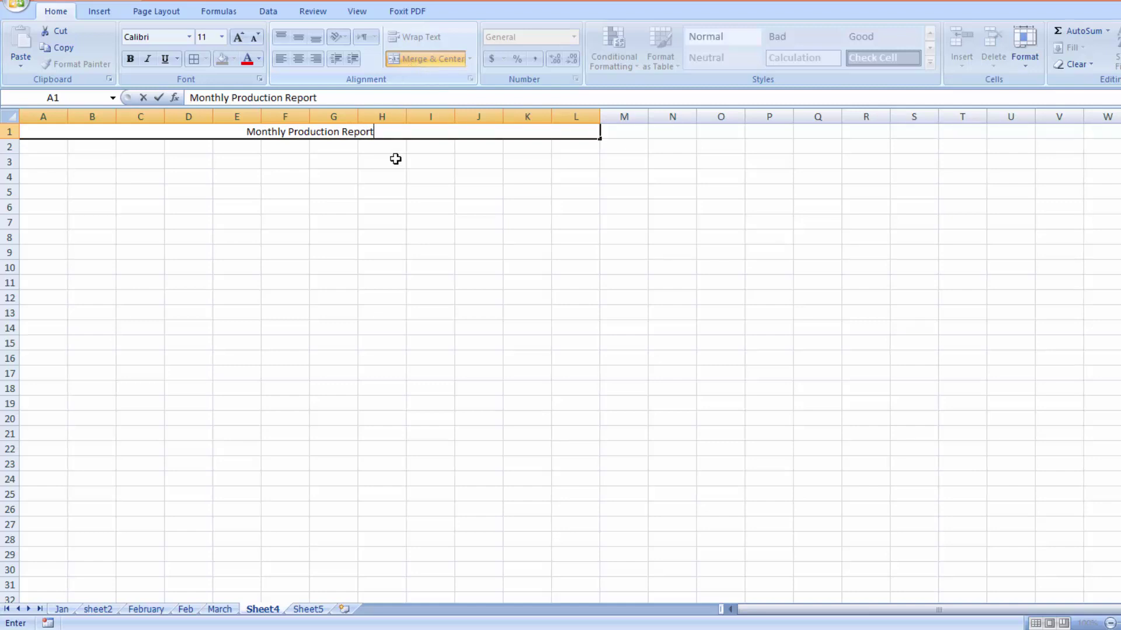
left_click(393, 181)
- Increase the font size of the Monthly Production Report title to 22
left_click(388, 134)
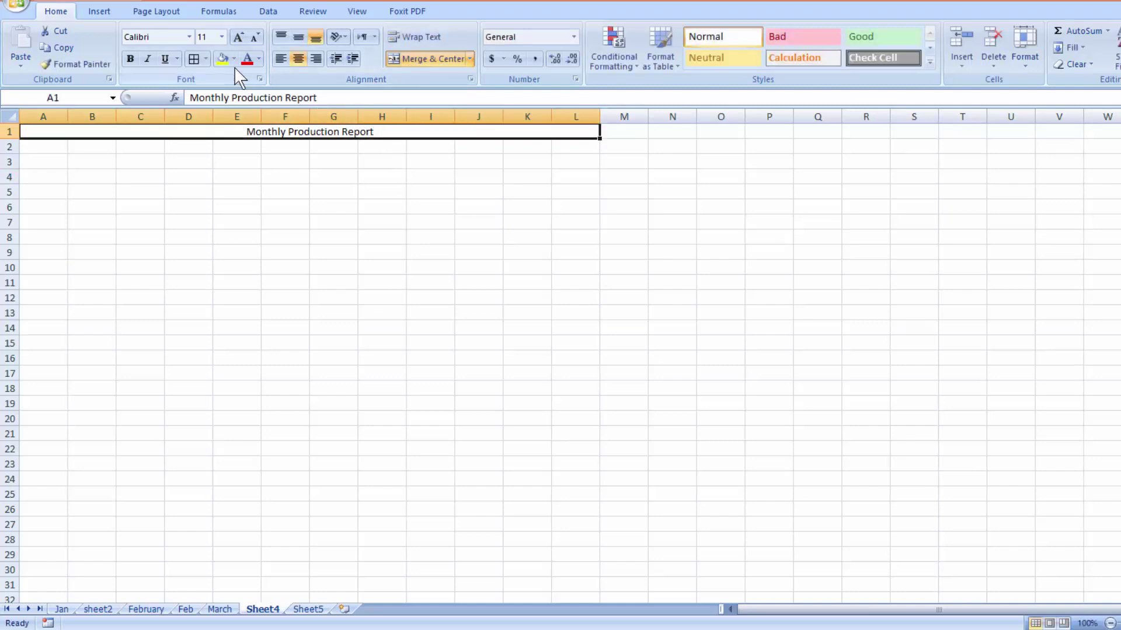
left_click(238, 36)
left_click(238, 36)
left_click(238, 37)
left_click(238, 36)
left_click(238, 36)
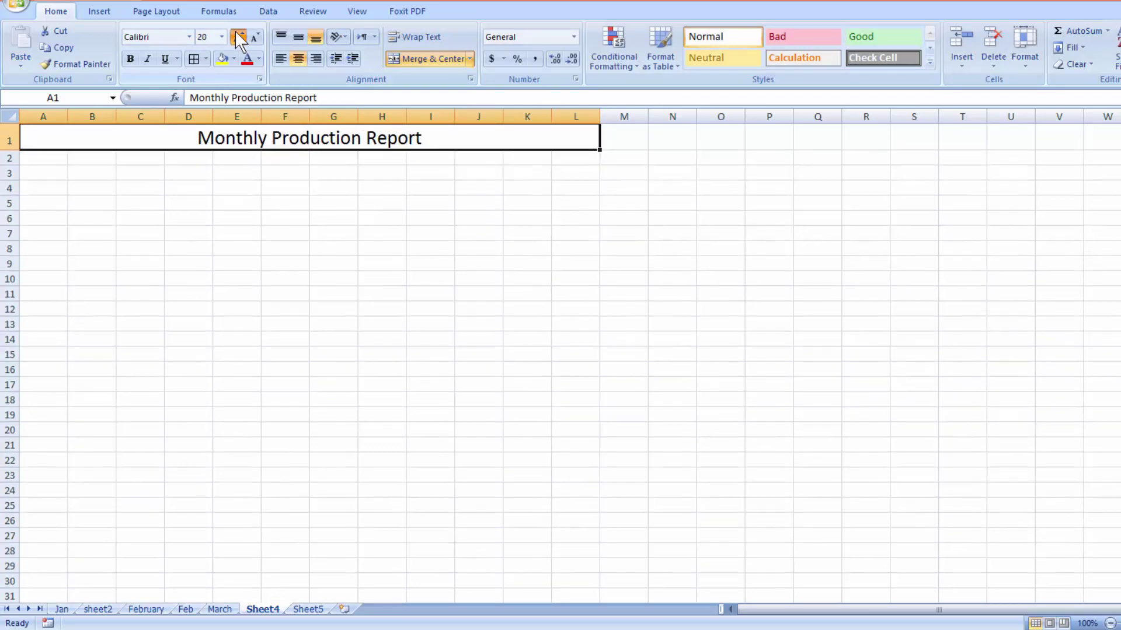
left_click(238, 37)
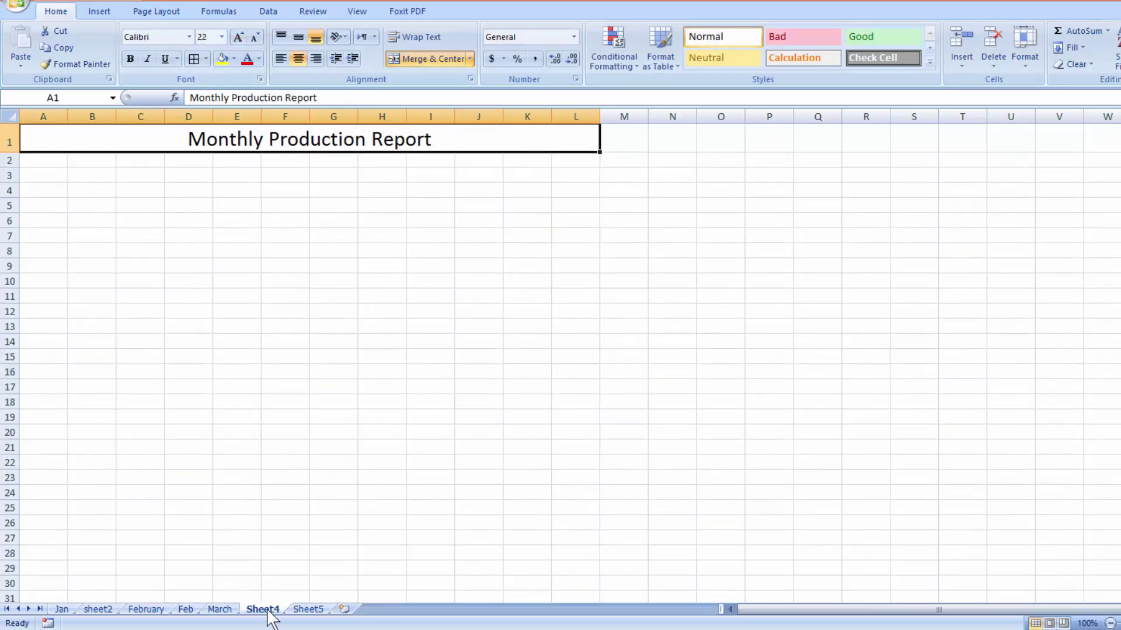
- Merge and center M1:R1 beside the title, and set the width of columns A through AQ to 4
left_click_drag(636, 144, 844, 138)
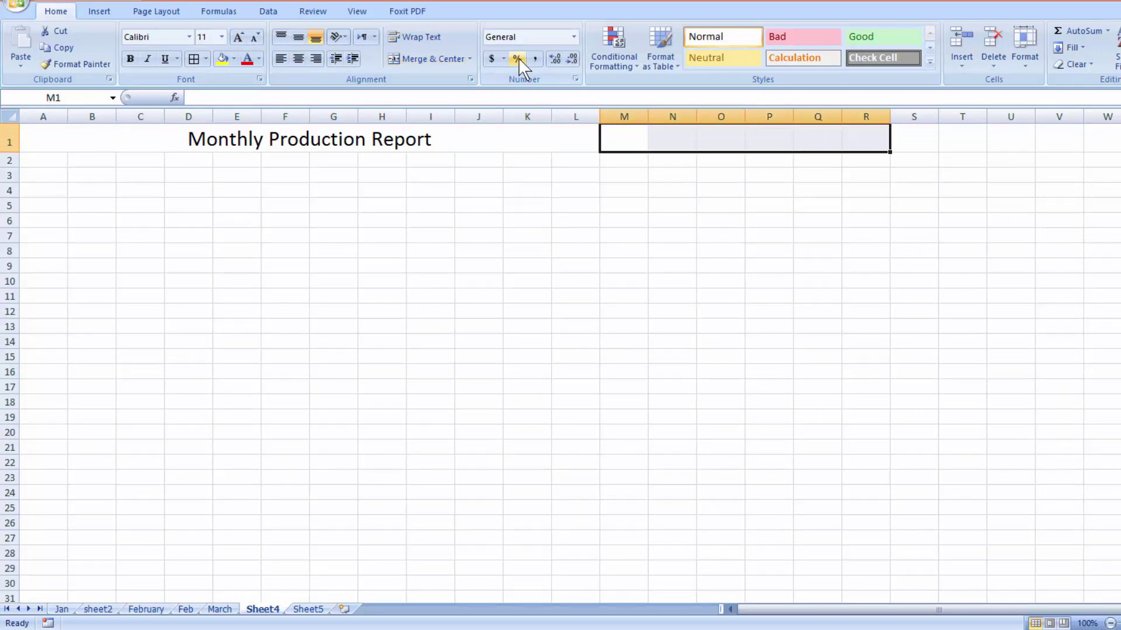
left_click(442, 60)
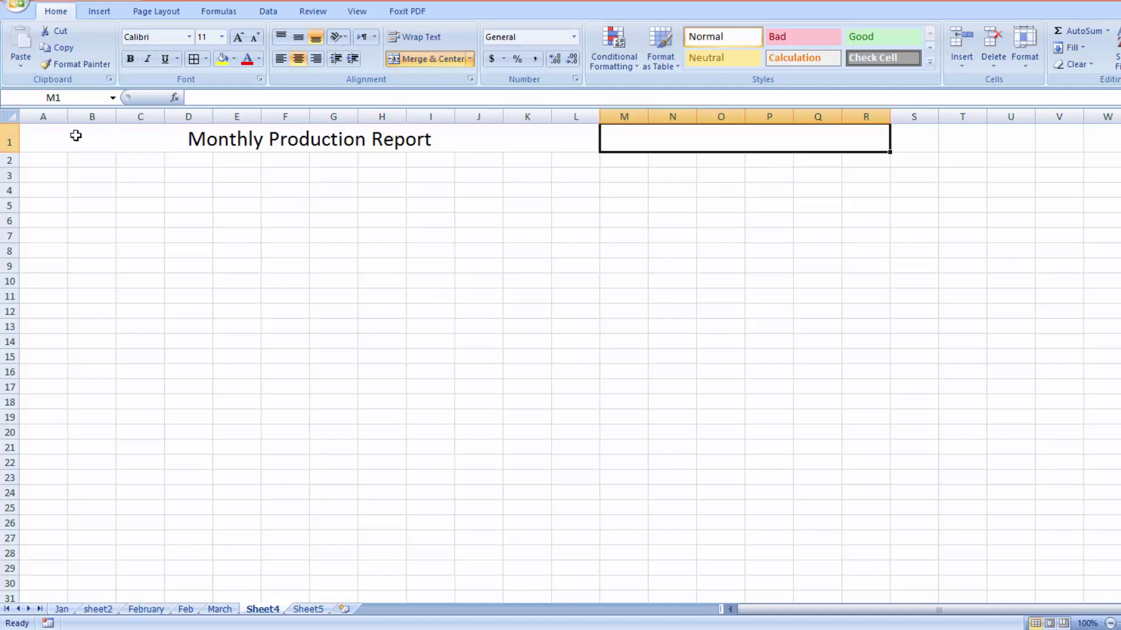
left_click_drag(43, 116, 1117, 117)
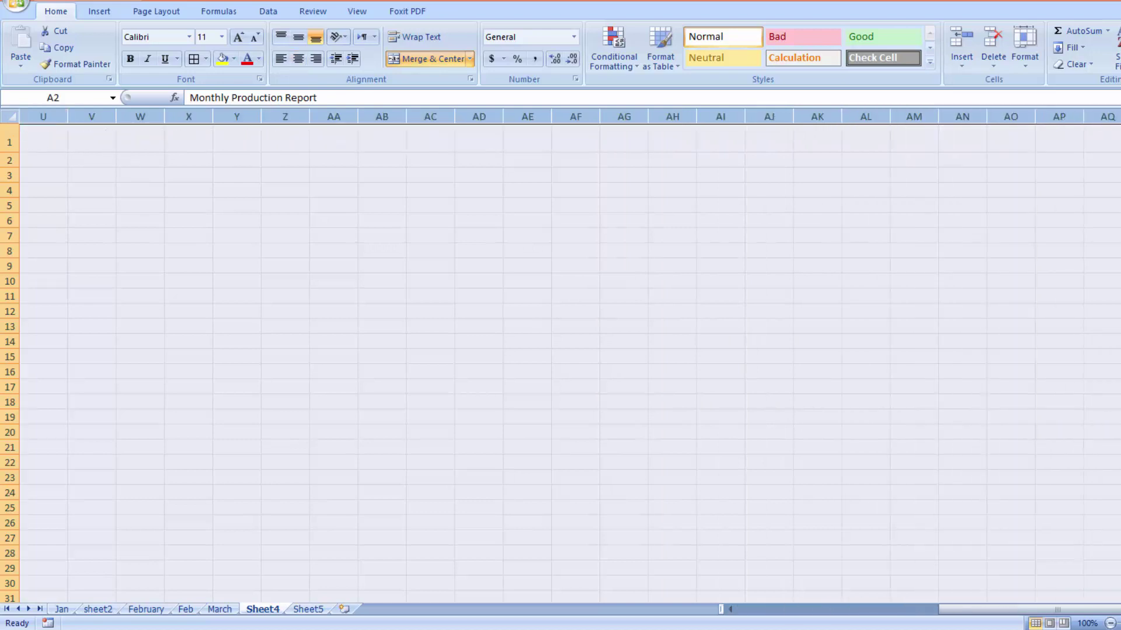
right_click(718, 117)
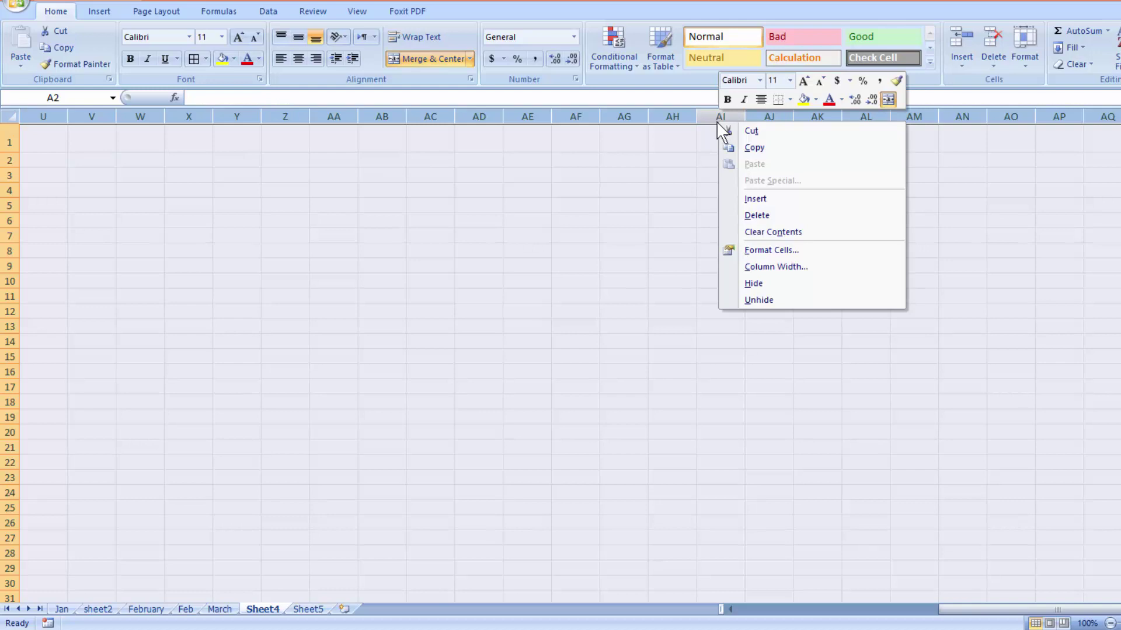
left_click(747, 266)
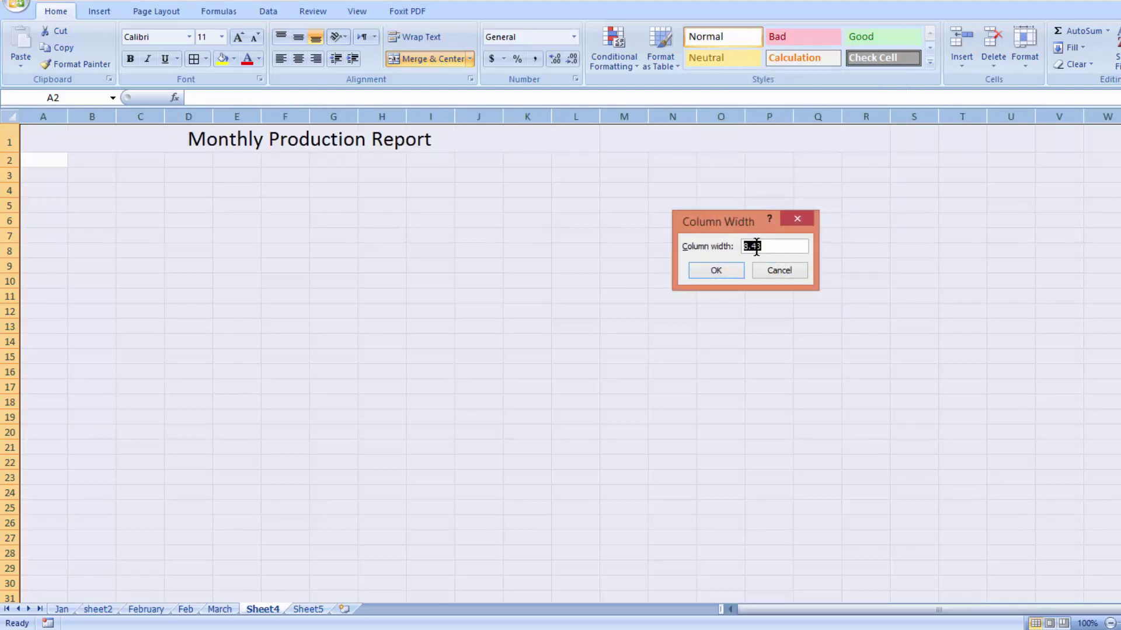
type("4")
left_click(722, 273)
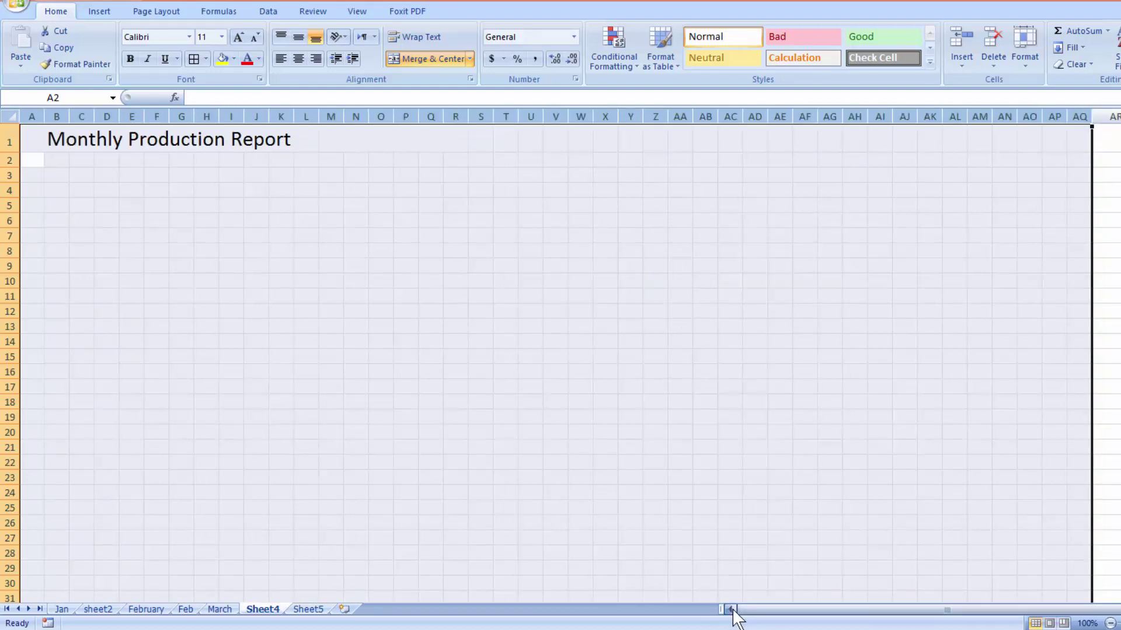
left_click(480, 401)
- Merge and center the header ranges S1:Y1, Z1:AA1 and AB1:AF1 as three separate cells
left_click_drag(486, 135, 622, 142)
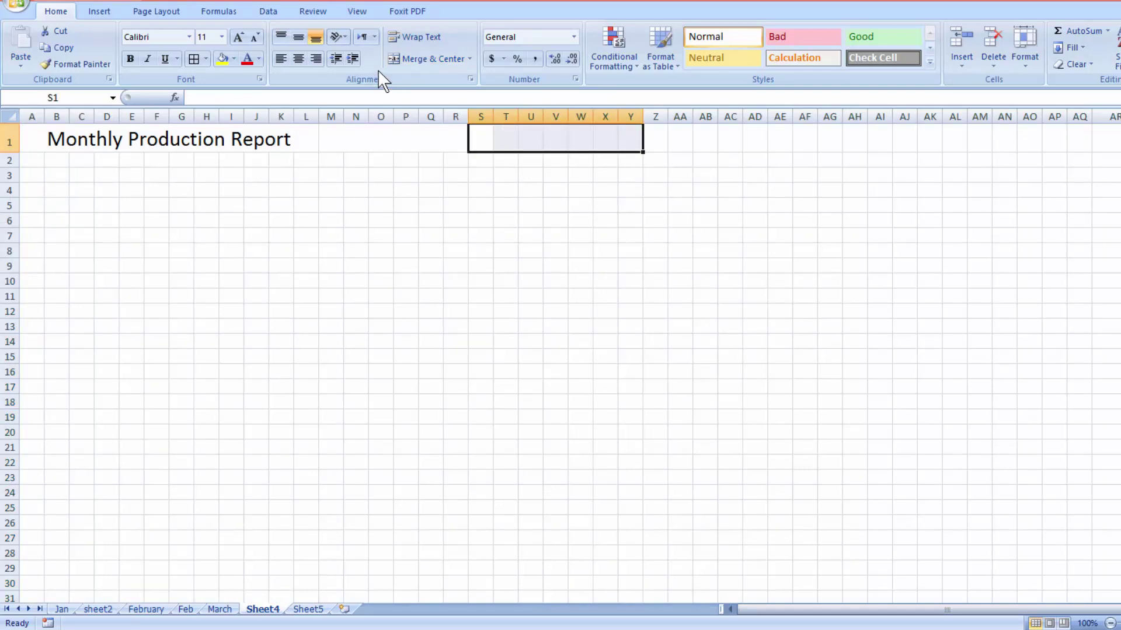
left_click(413, 60)
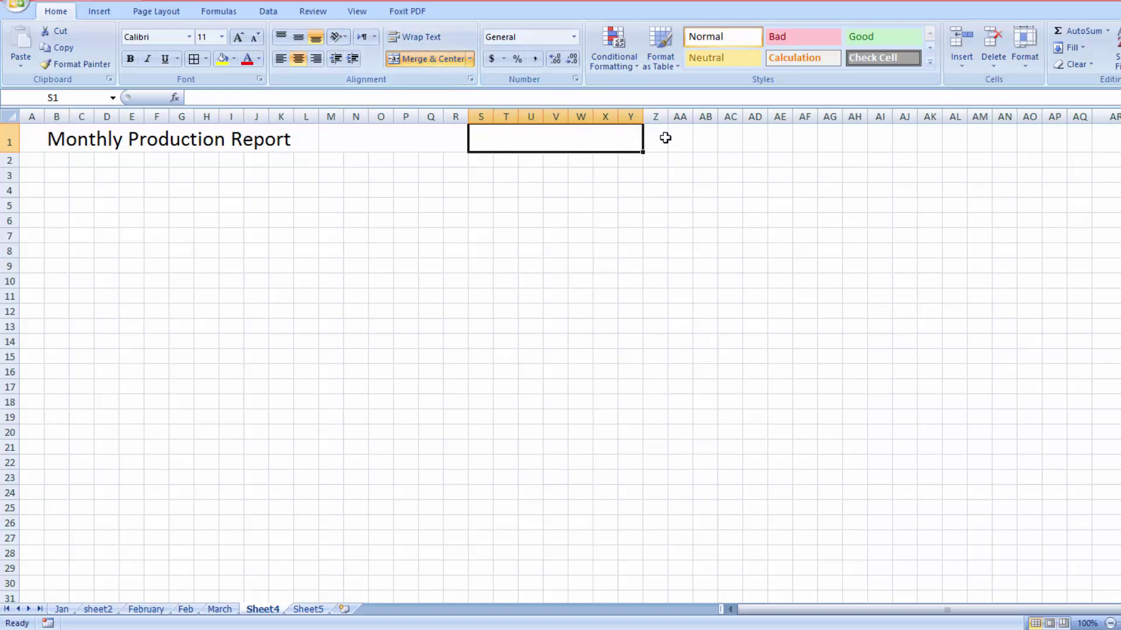
left_click_drag(663, 138, 676, 141)
left_click(444, 53)
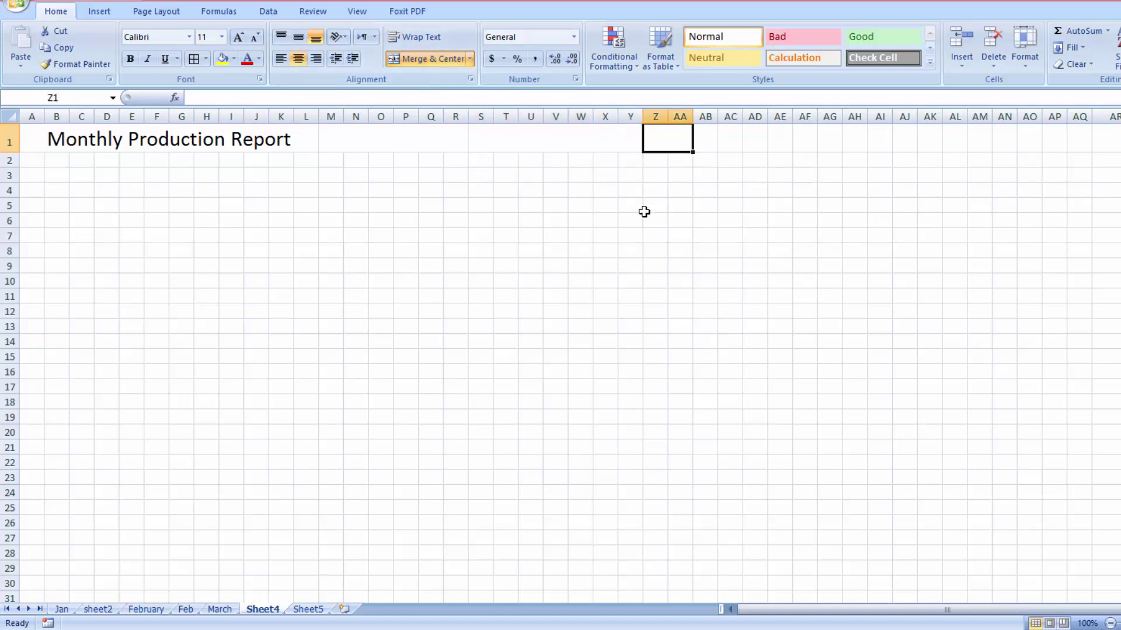
left_click_drag(714, 145, 796, 141)
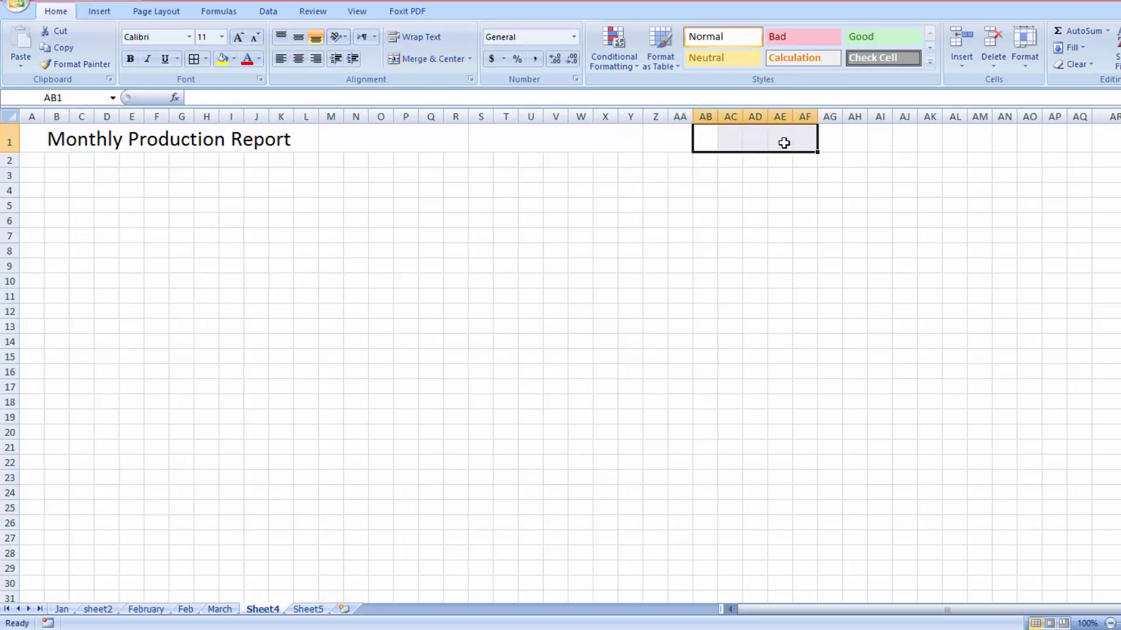
left_click(424, 61)
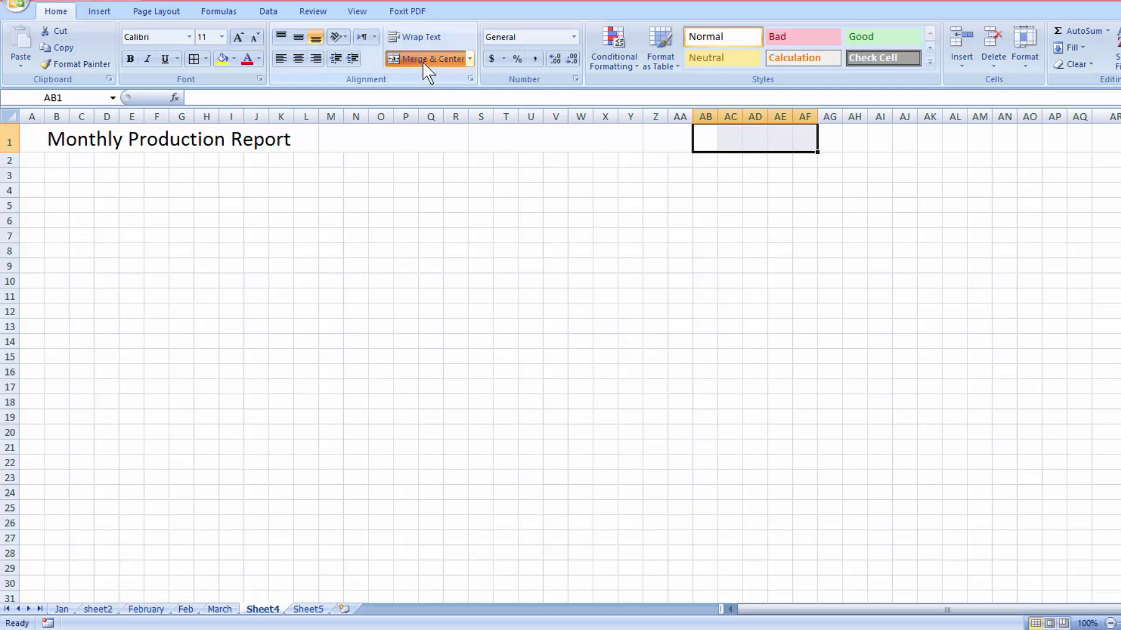
- Apply all borders and a thick box border to the header row A1:AF1
left_click(521, 274)
left_click_drag(32, 140, 718, 143)
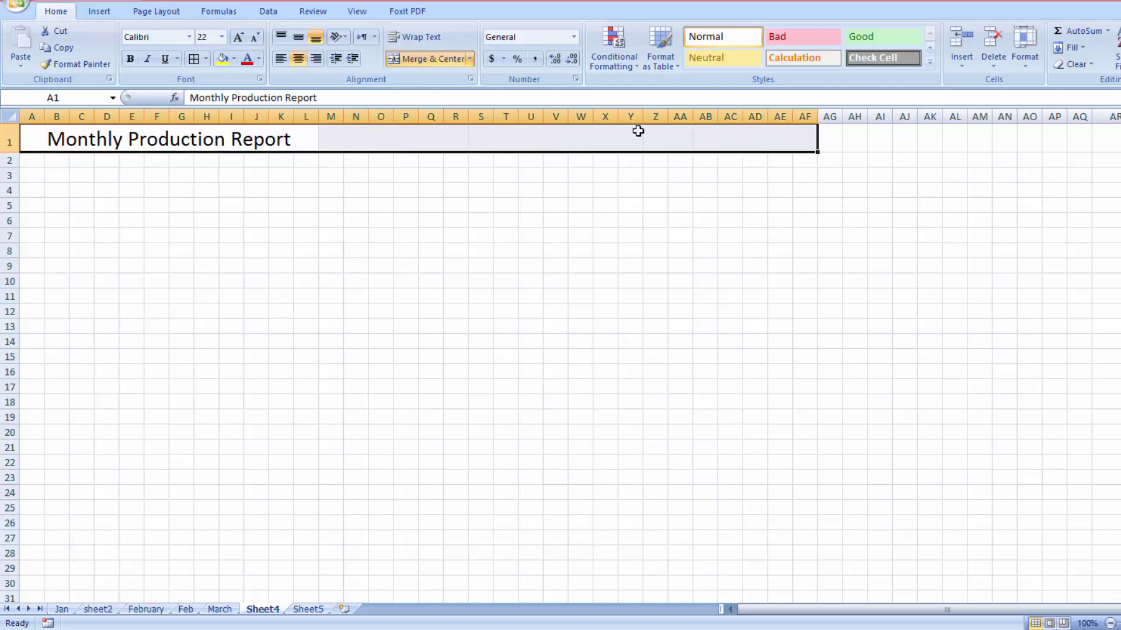
left_click(195, 63)
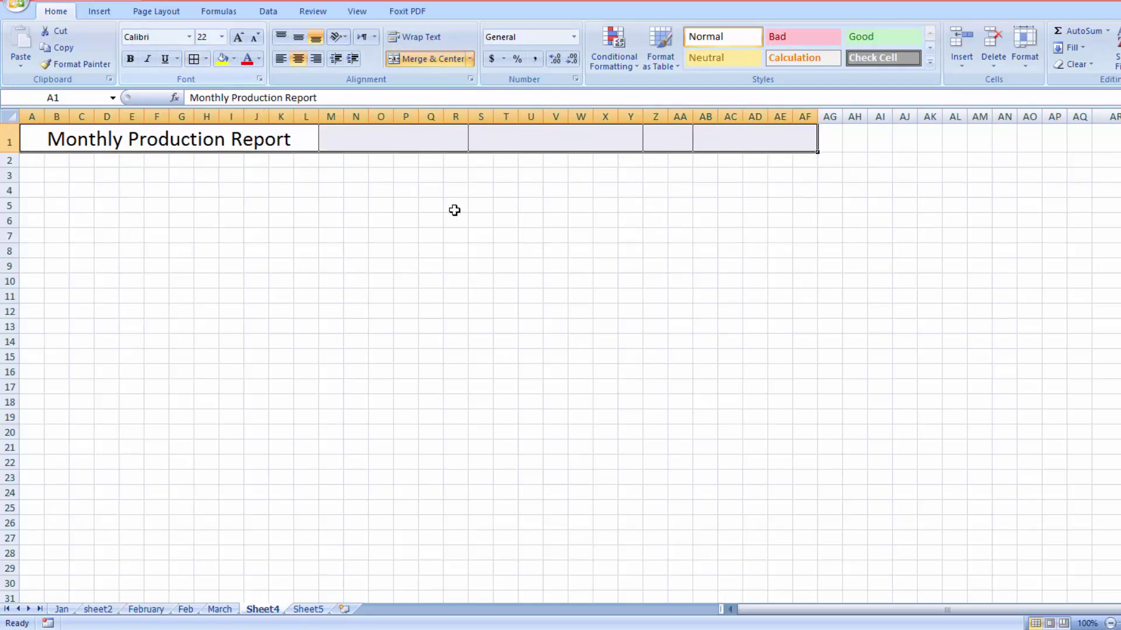
left_click(630, 281)
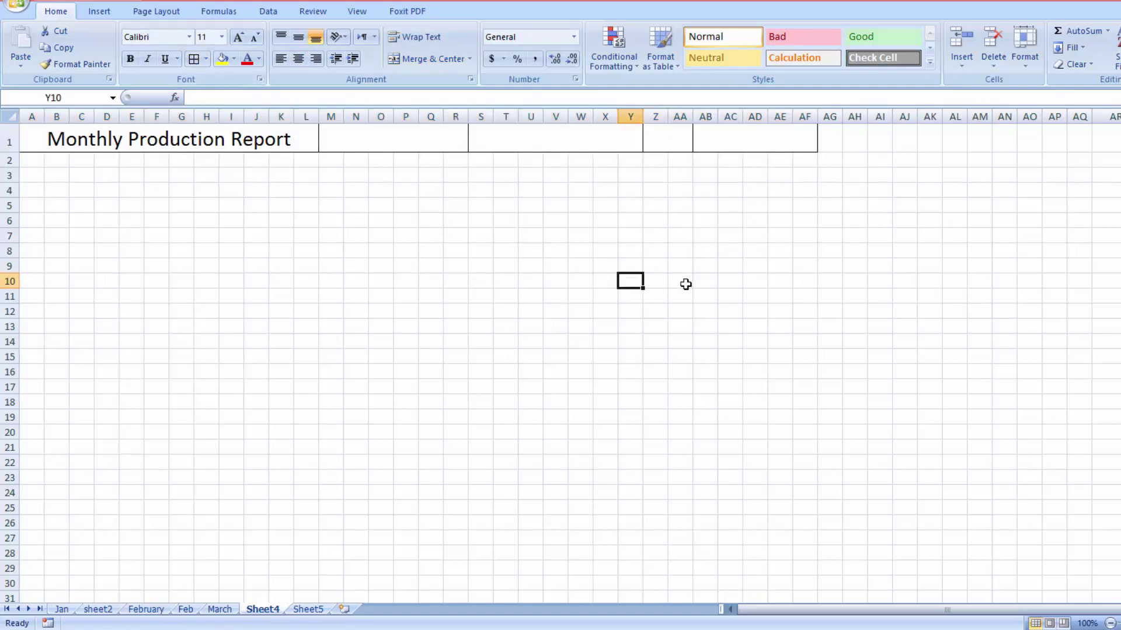
left_click_drag(163, 141, 750, 143)
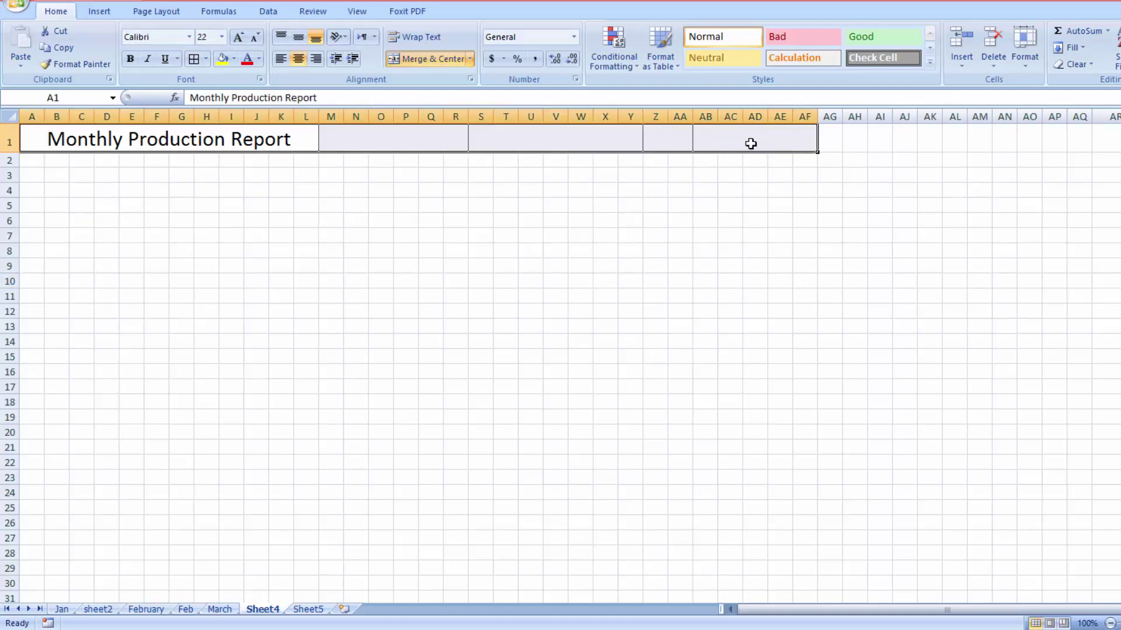
left_click(206, 59)
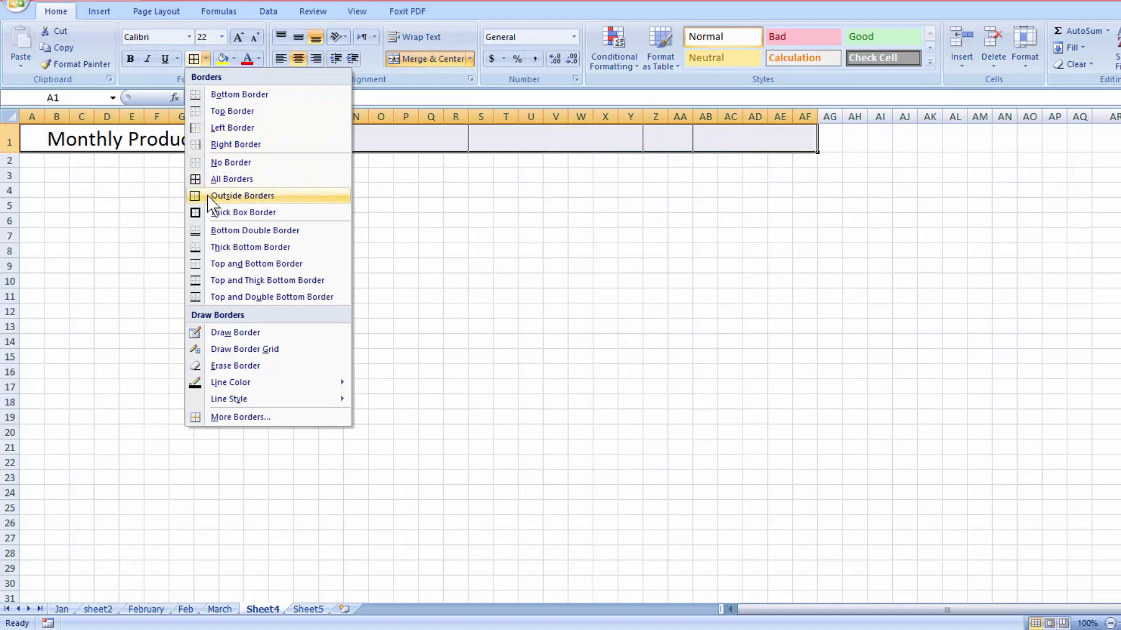
left_click(215, 213)
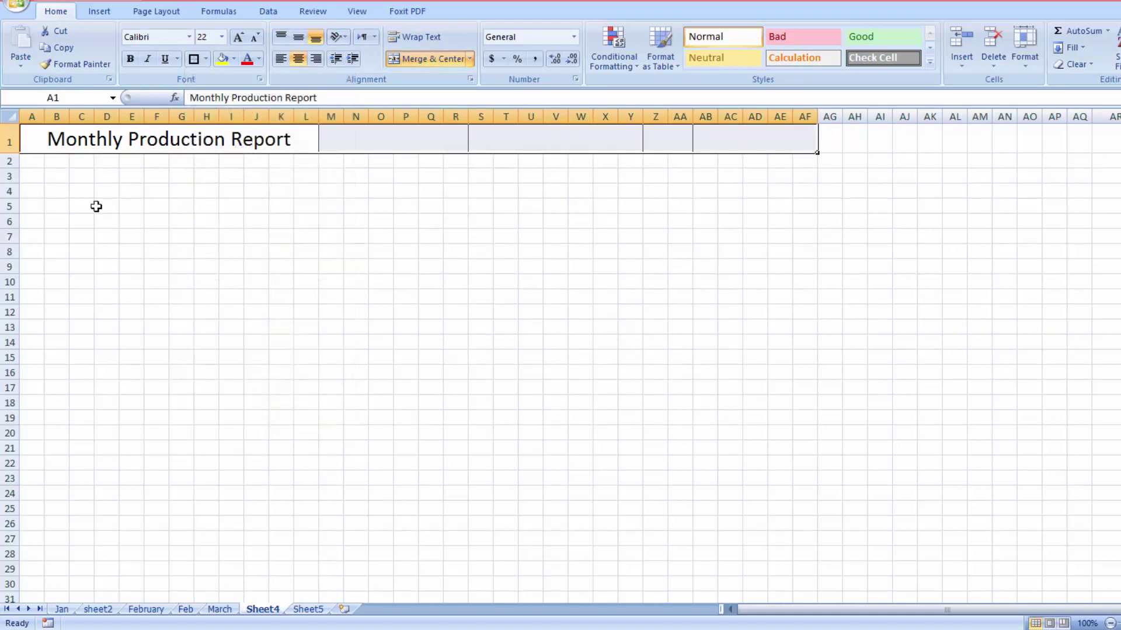
- Widen column A to about four times the width of the other columns and enter "Production" in A2
left_click(37, 164)
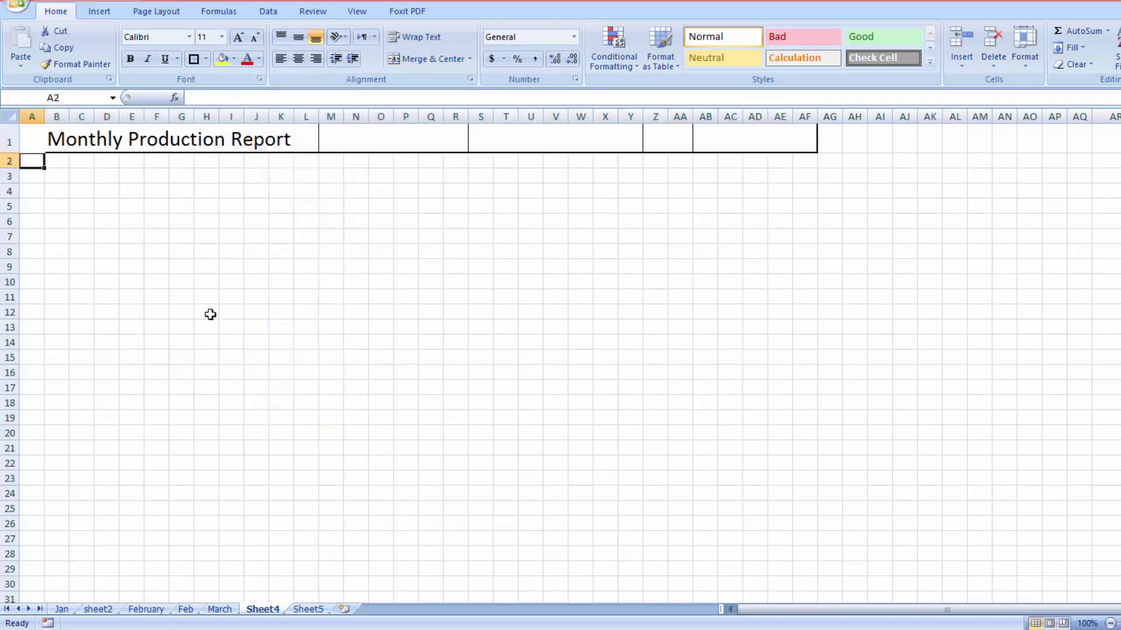
left_click_drag(44, 116, 120, 117)
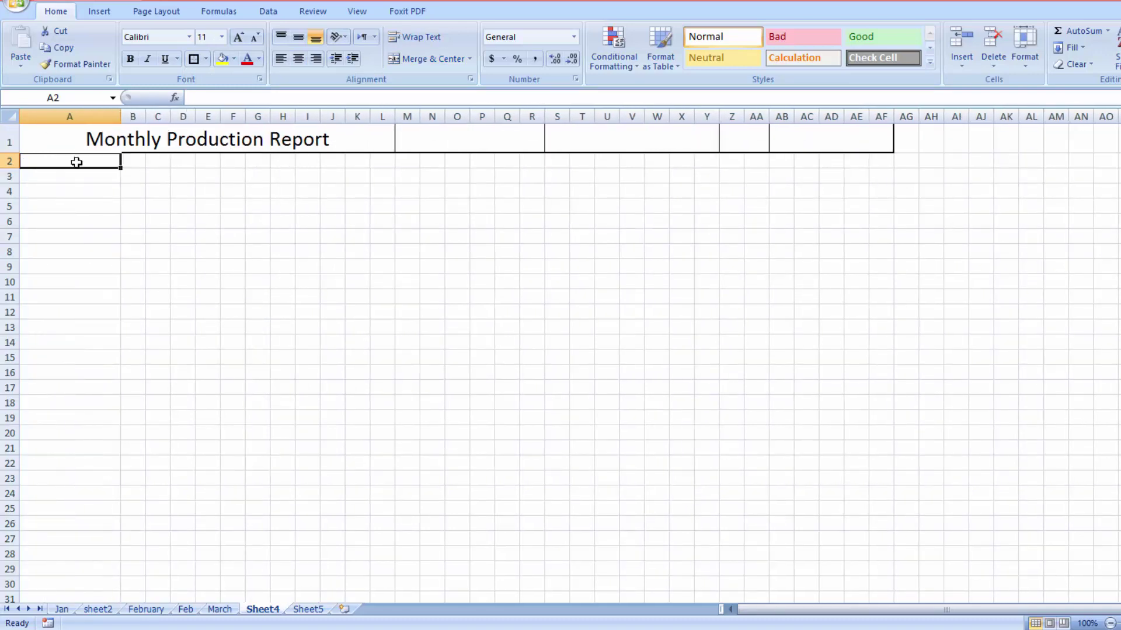
type("Pr")
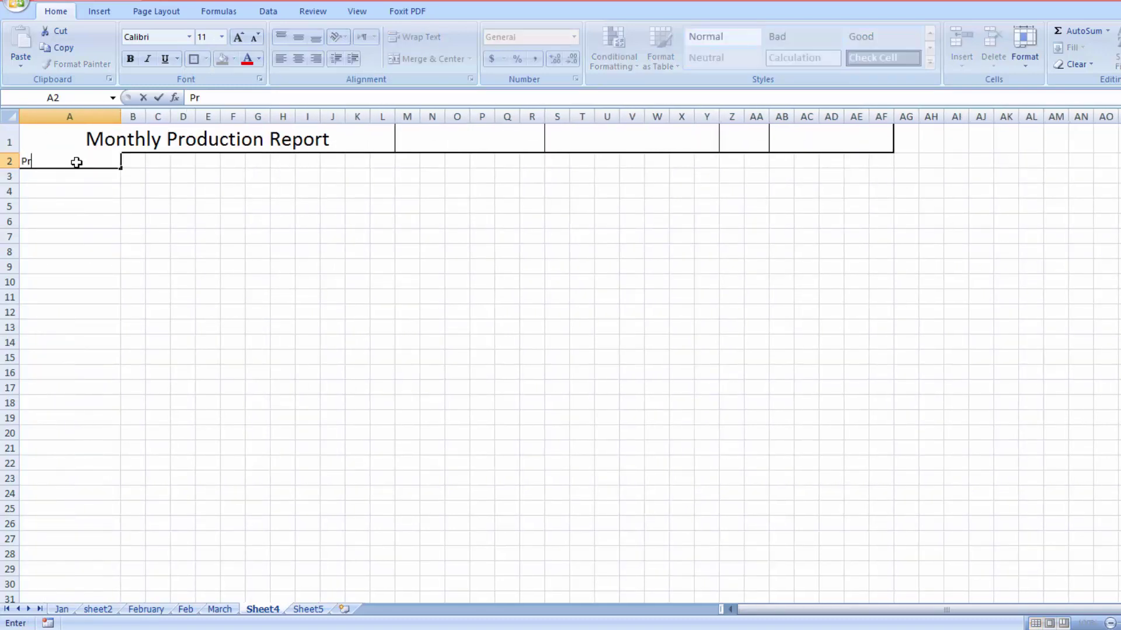
type("oe")
key("Return")
left_click(76, 162)
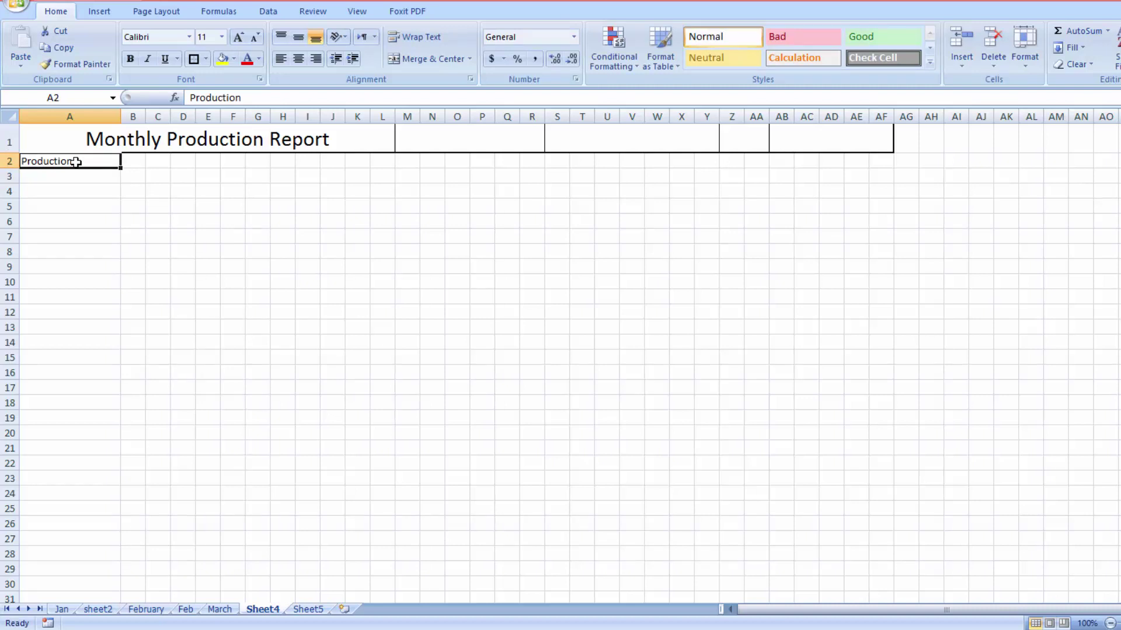
- Apply all borders and a thick box border to the table range A2:AF15
left_click_drag(78, 170, 873, 358)
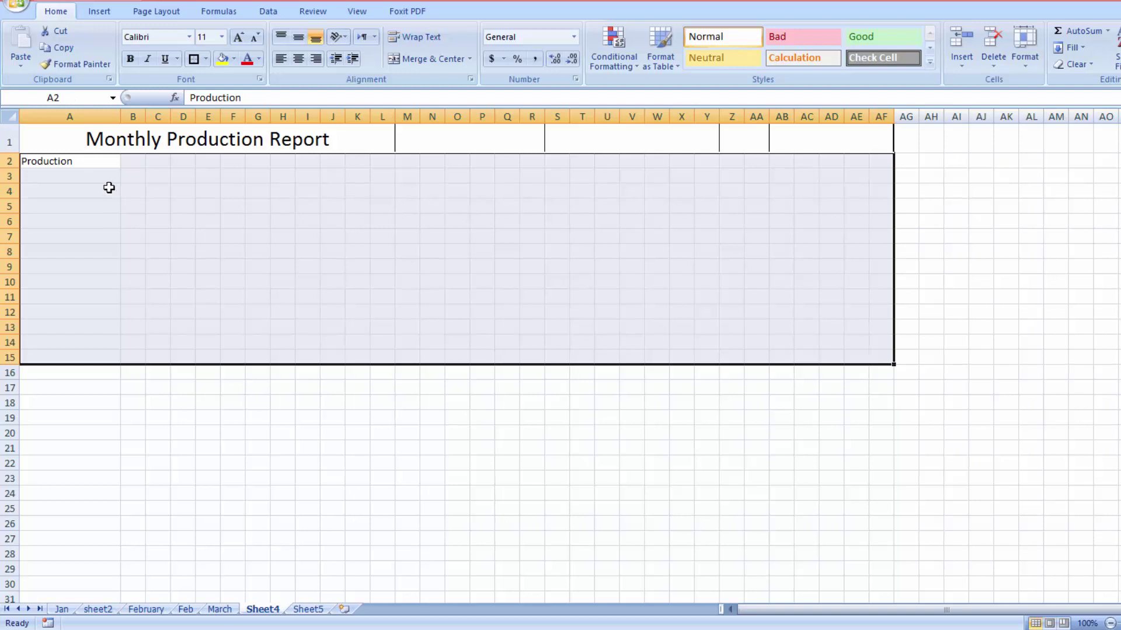
left_click(206, 59)
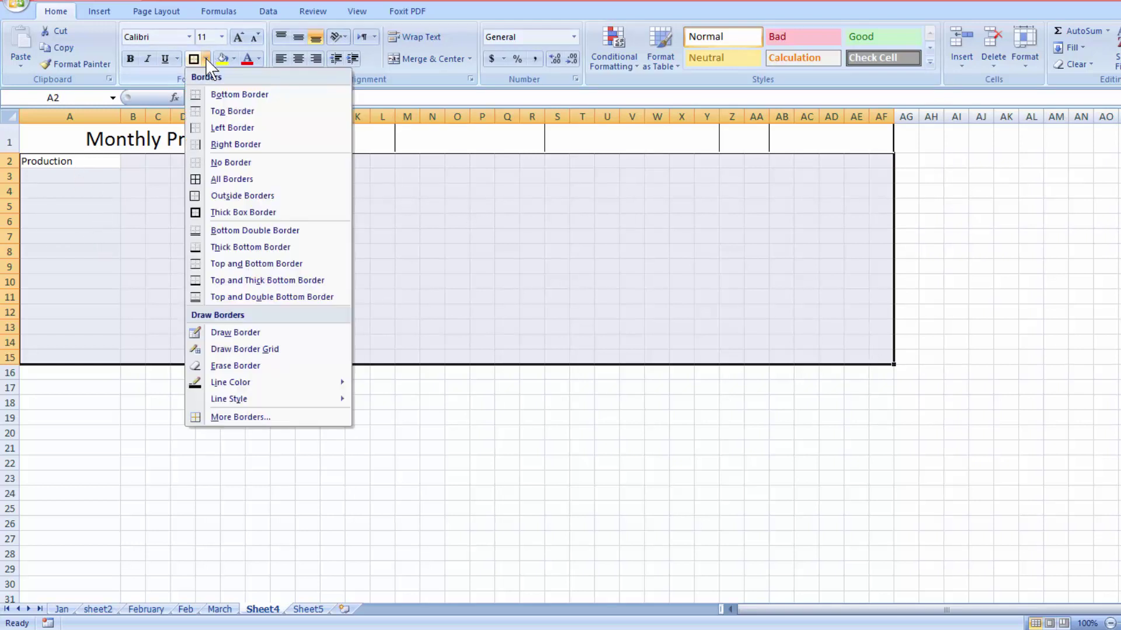
left_click(221, 179)
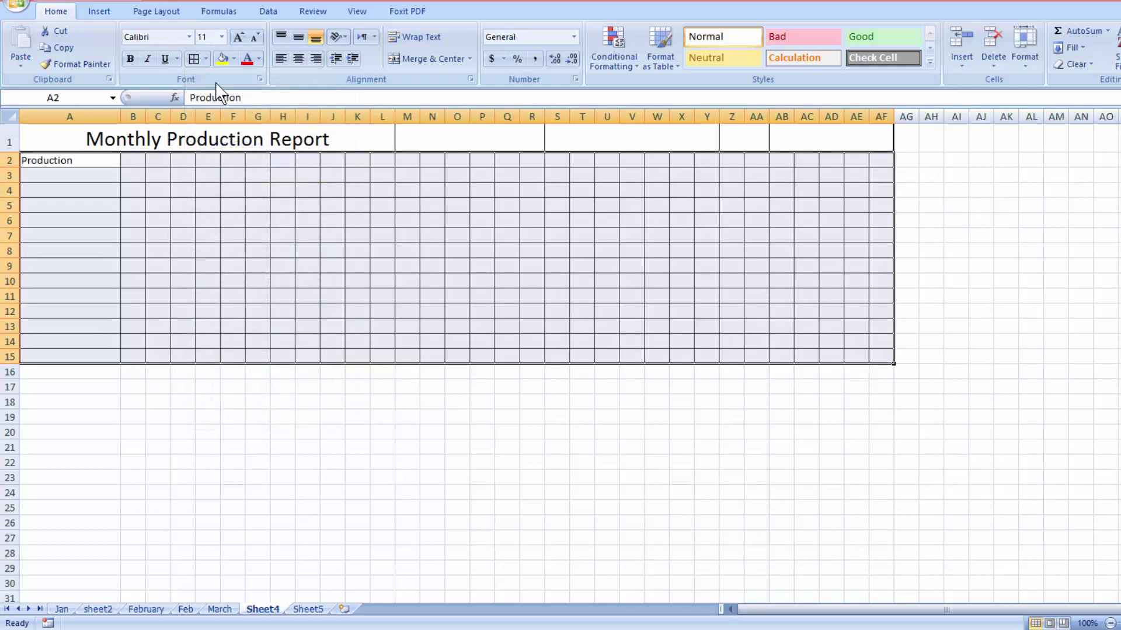
left_click(207, 59)
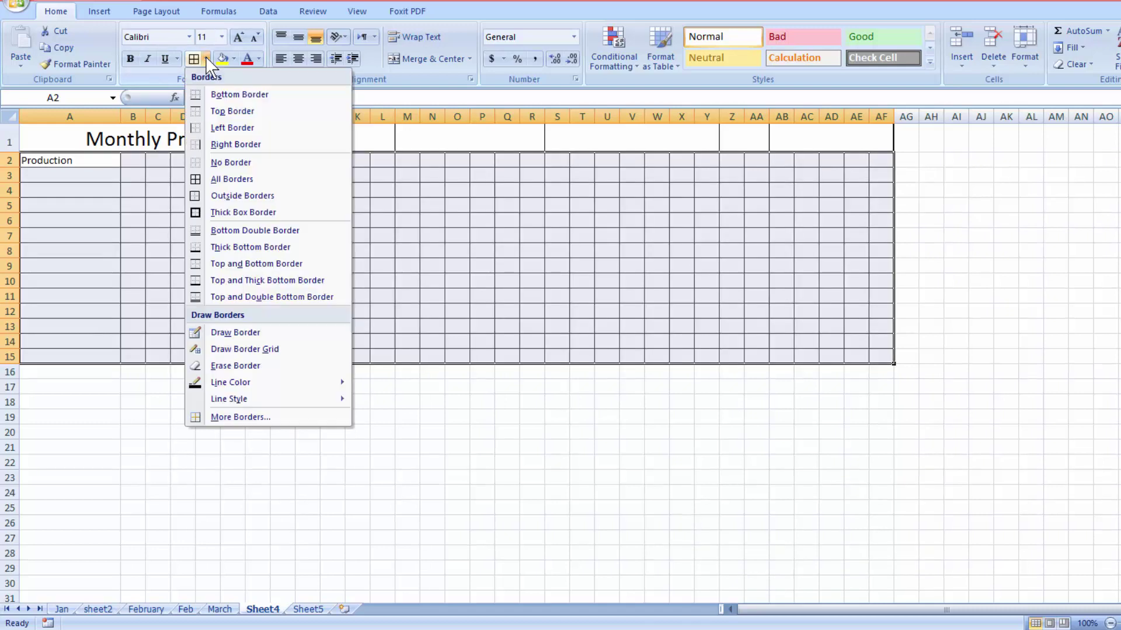
left_click(211, 213)
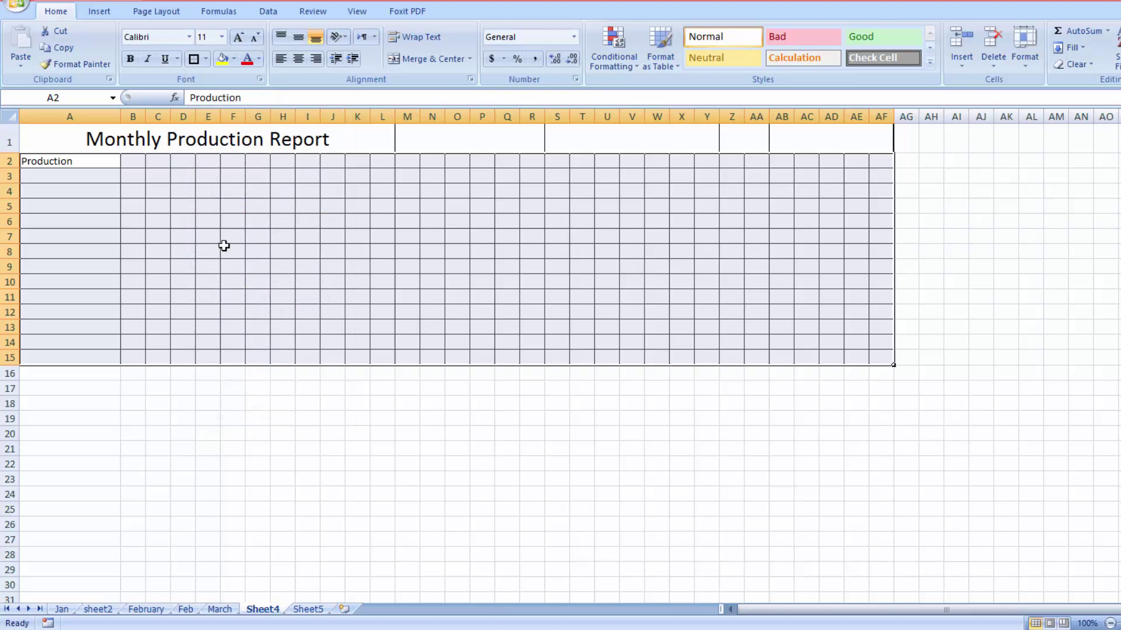
- Increase the font size of the Production label in A2 to 16
left_click(92, 161)
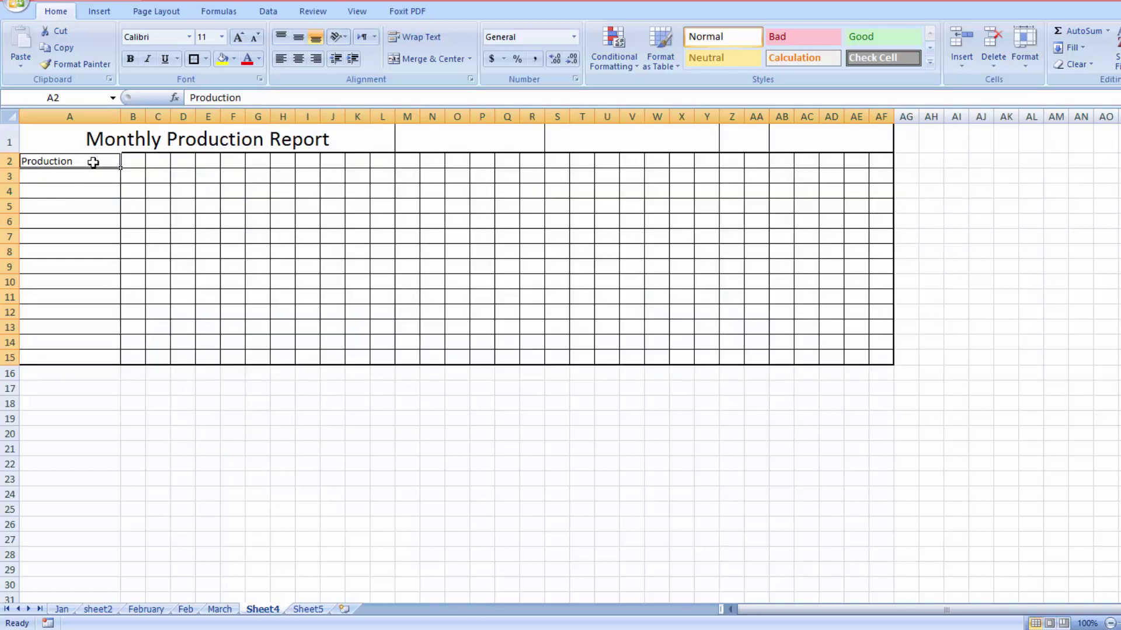
left_click(238, 37)
left_click(238, 38)
left_click(238, 37)
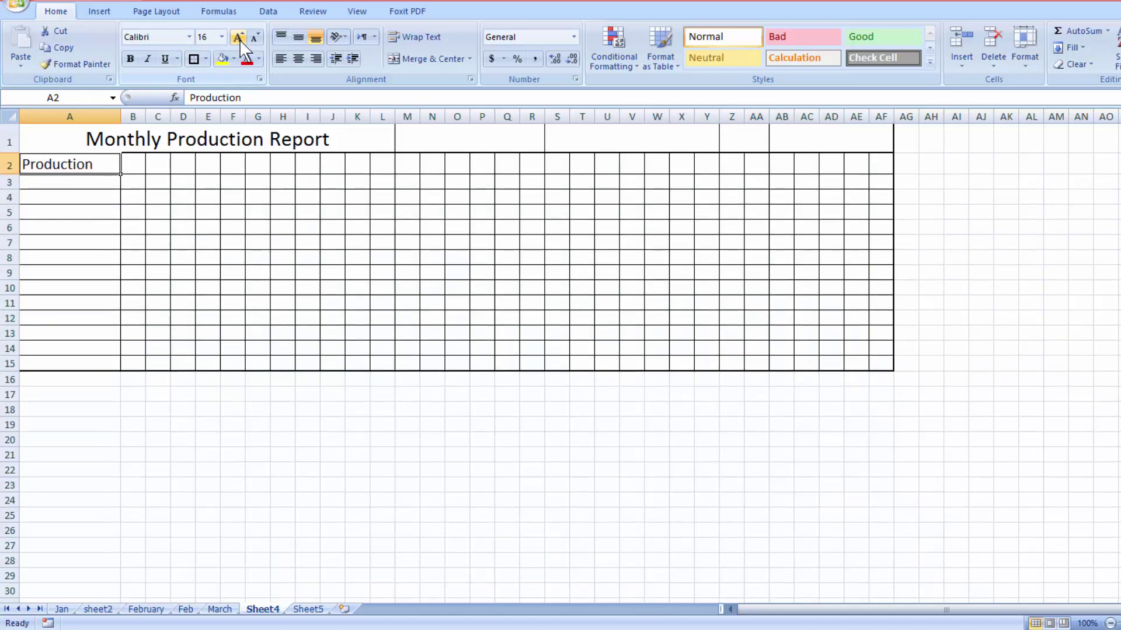
left_click(932, 471)
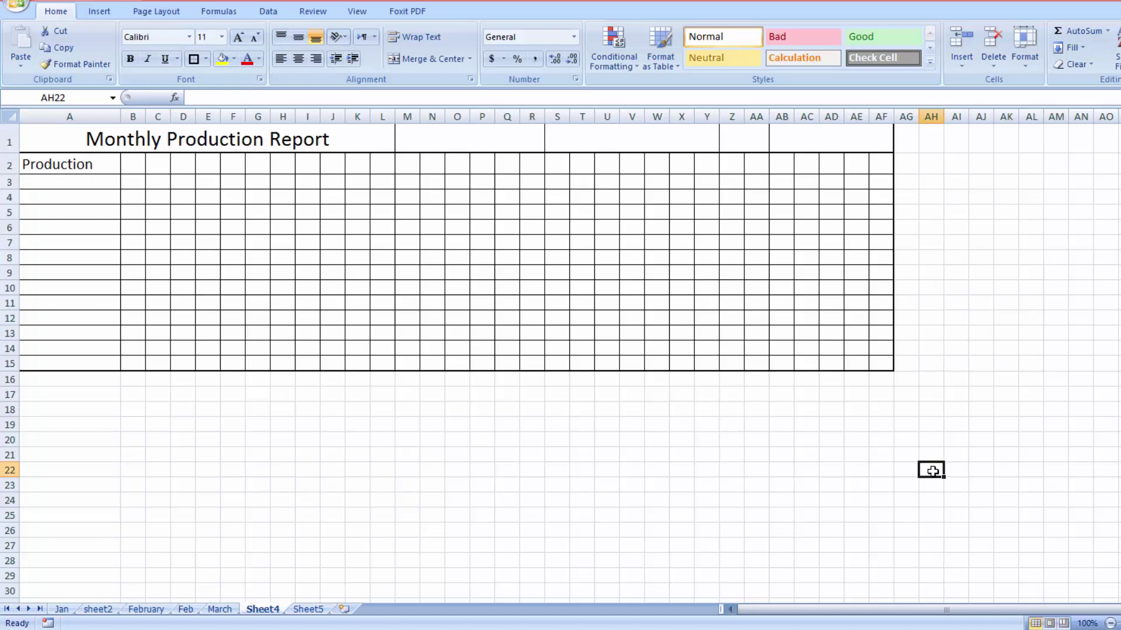
- On sheet2, change the heading in A3 above the month list to "Monthss"
left_click(472, 132)
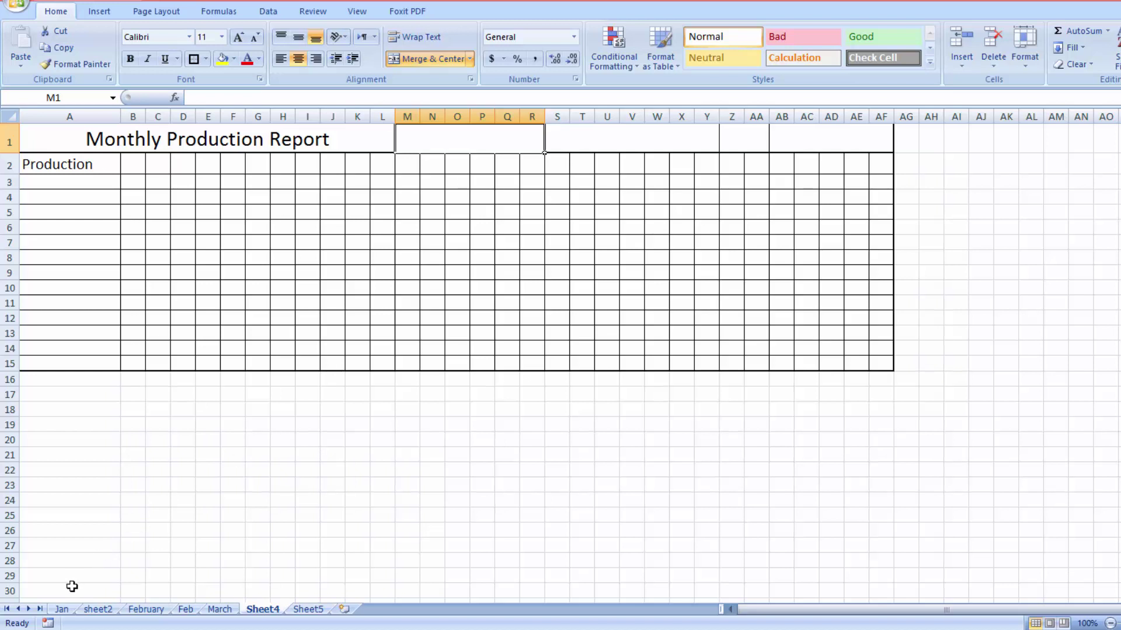
left_click(114, 611)
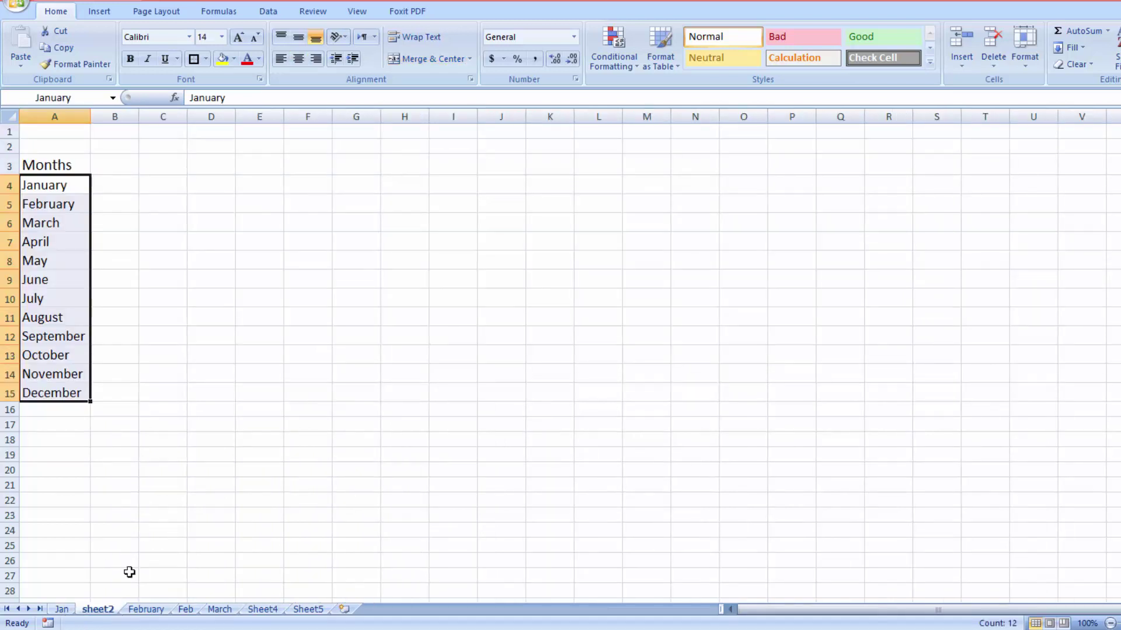
left_click(273, 372)
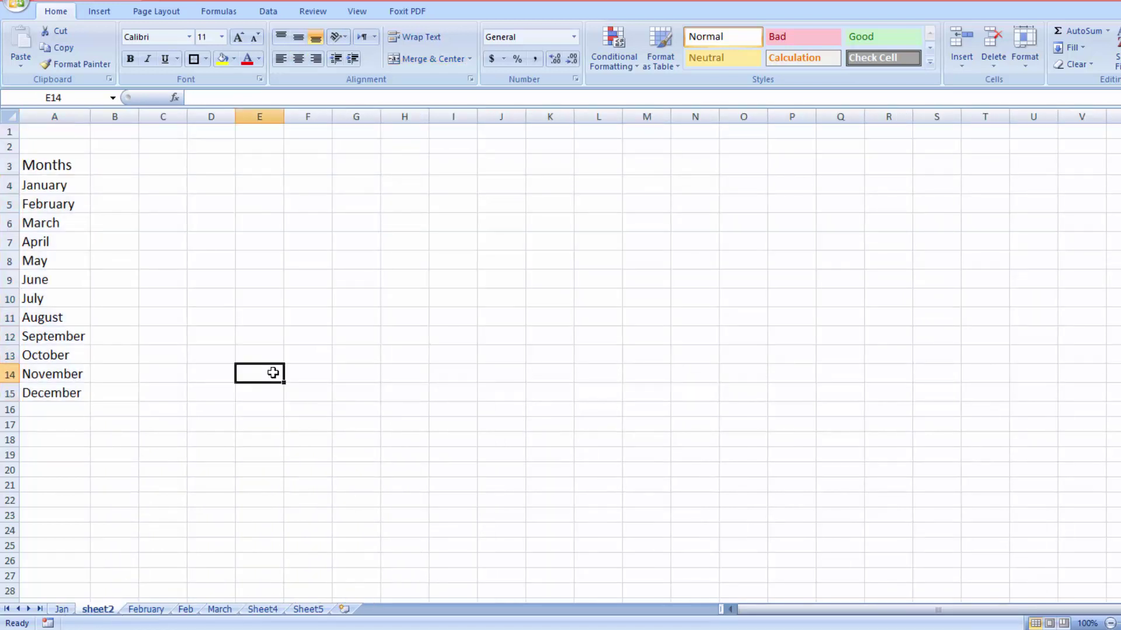
left_click(61, 173)
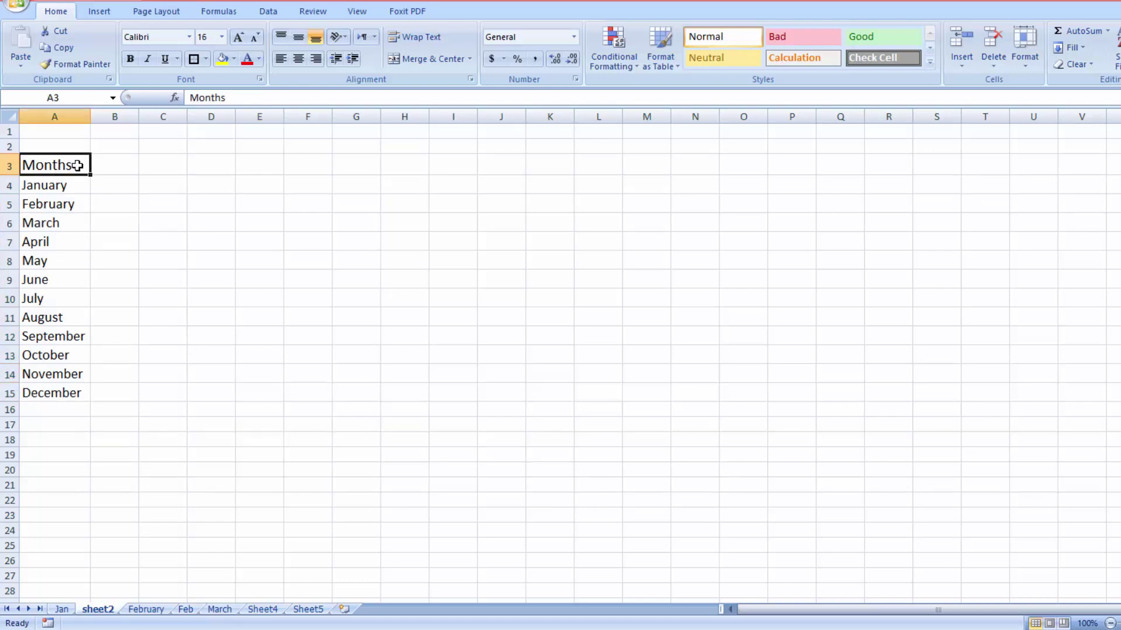
double_click(78, 165)
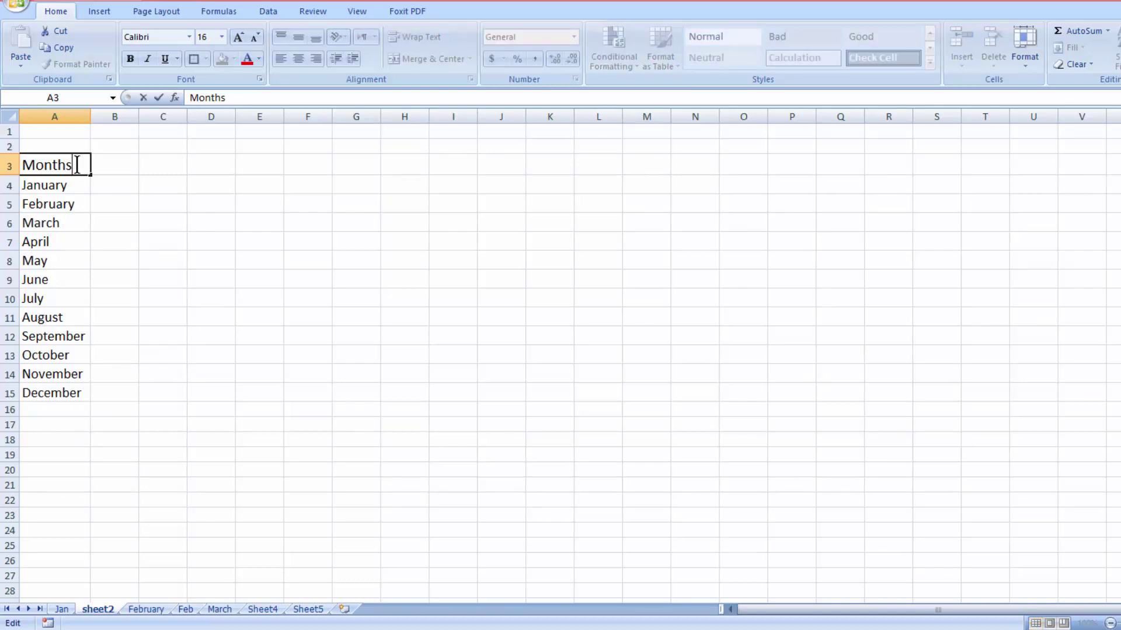
left_click(207, 297)
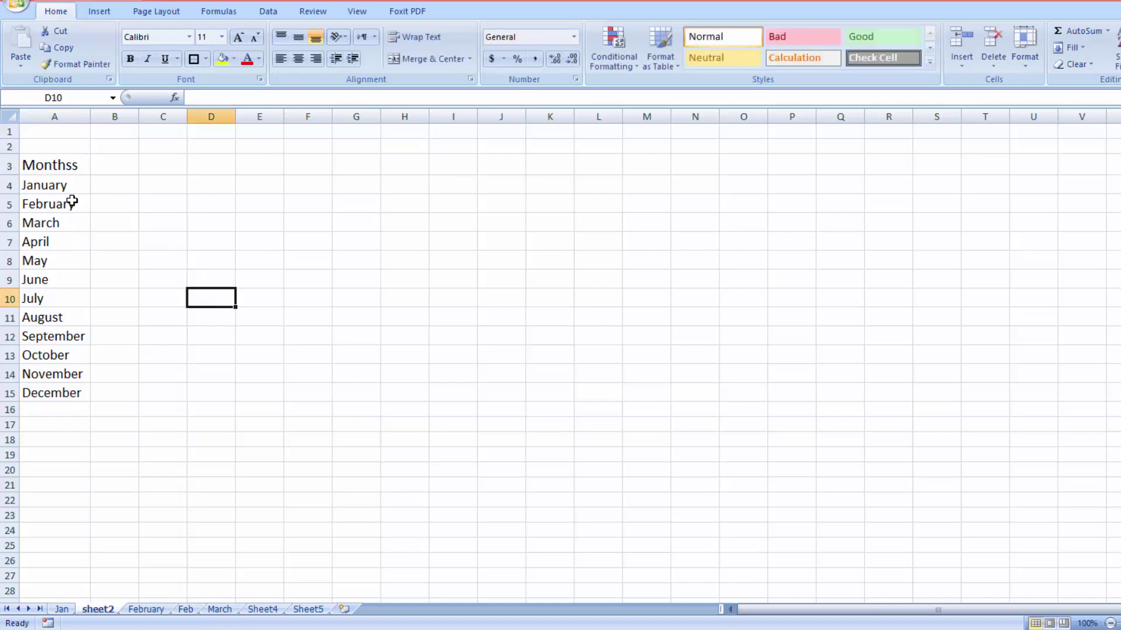
- Define the workbook-scoped name "Monthss" for the January to December list in sheet2 A4:A15
left_click_drag(68, 188, 66, 391)
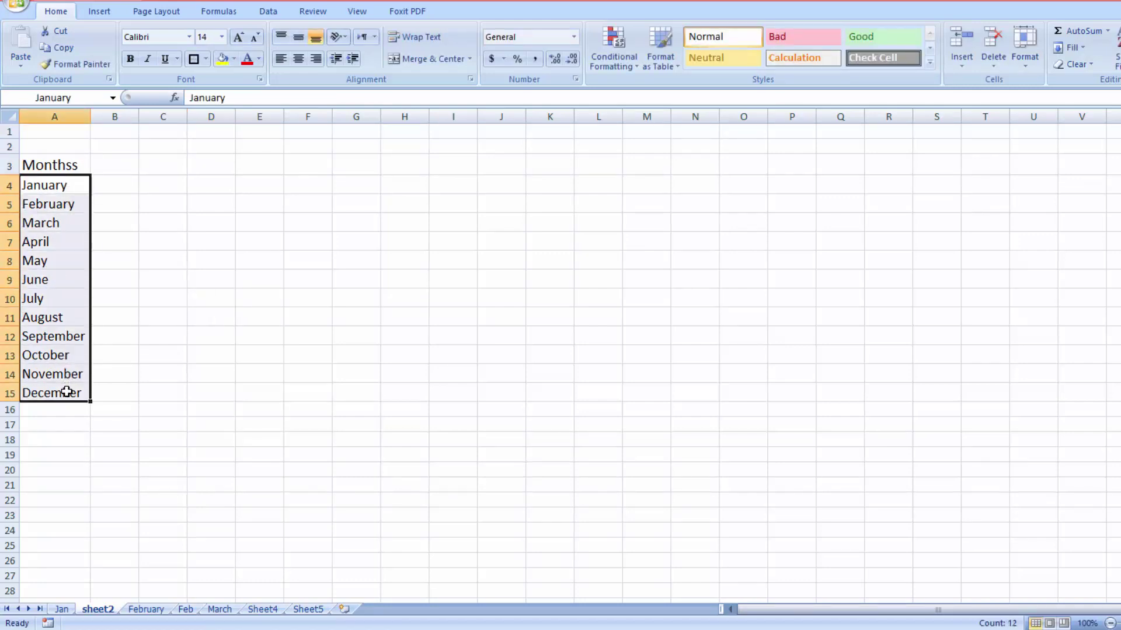
left_click(233, 16)
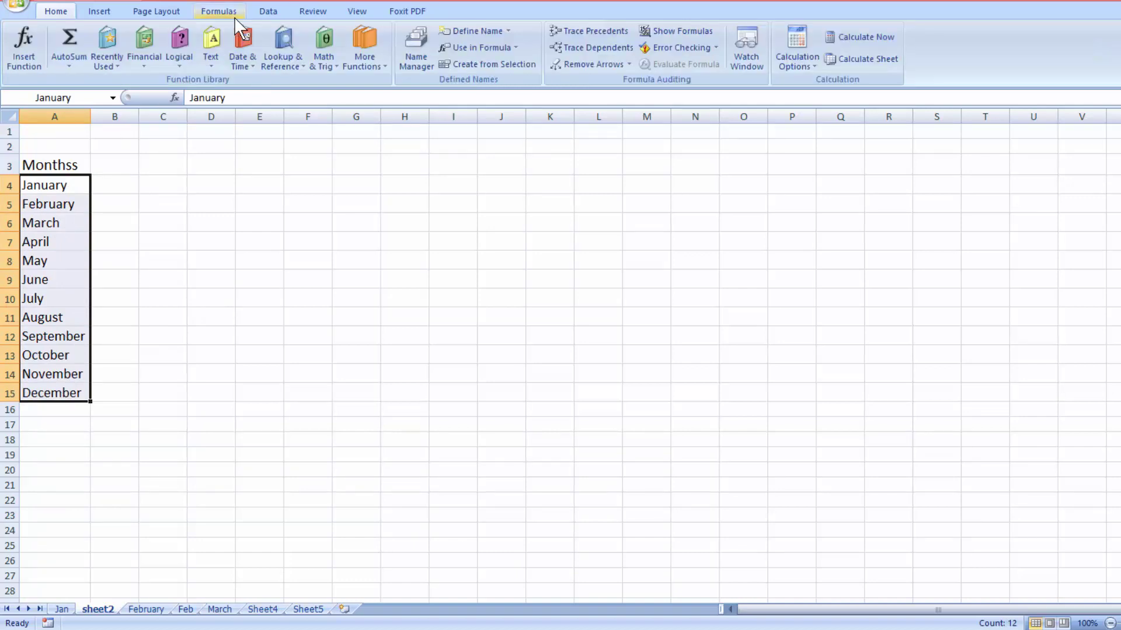
left_click(458, 29)
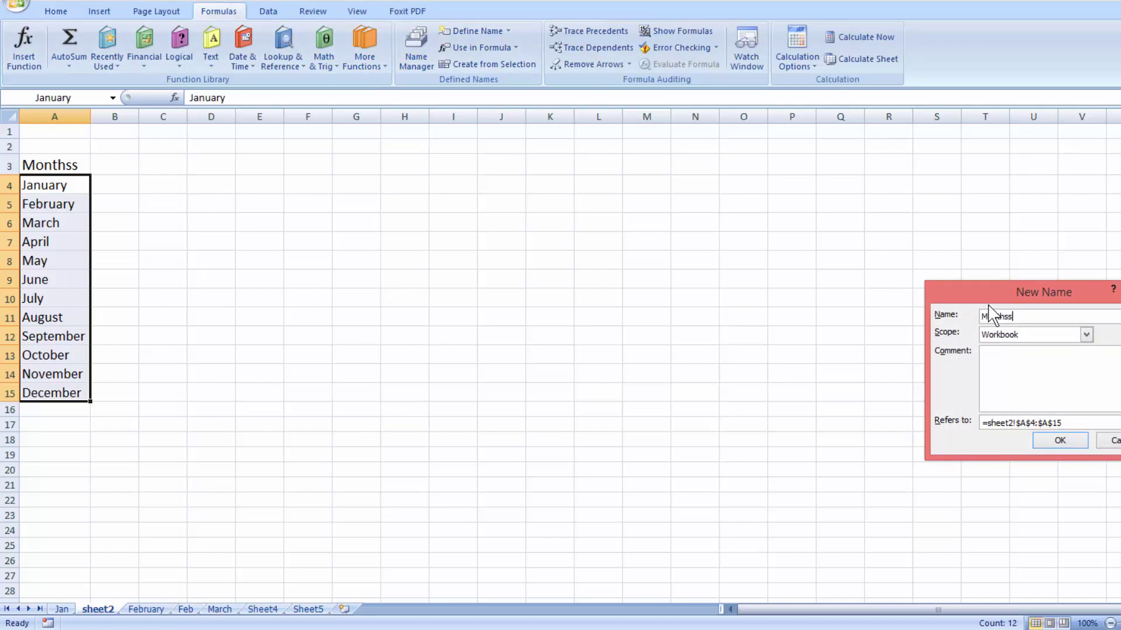
left_click(1054, 443)
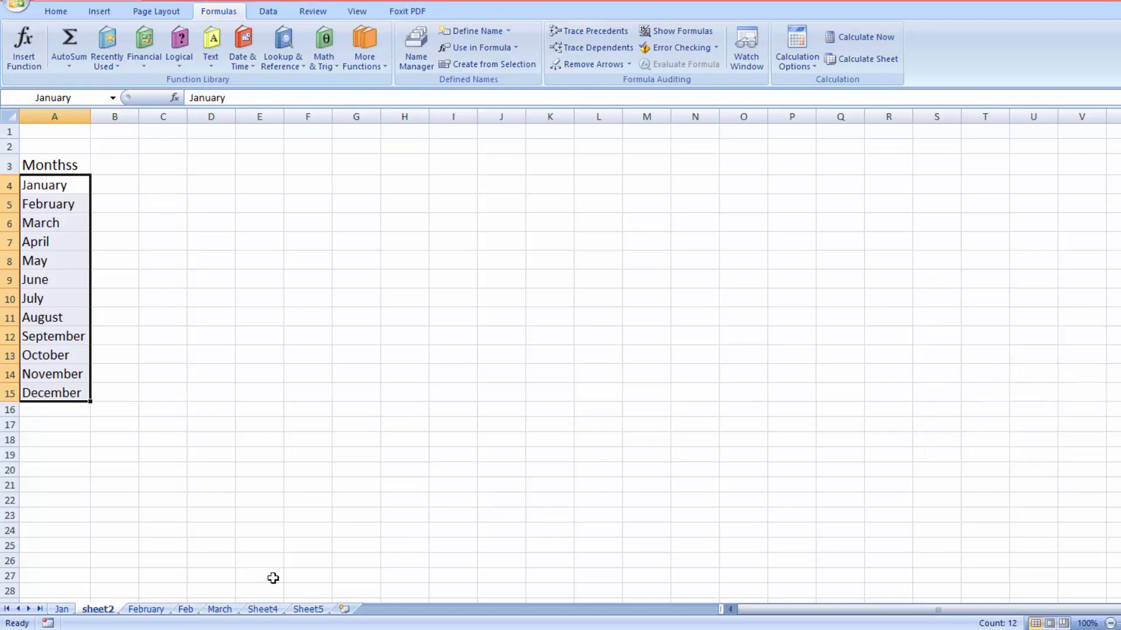
- On Sheet4, add list data validation to the merged cell M1:R1, using the named months range as its source
left_click(268, 608)
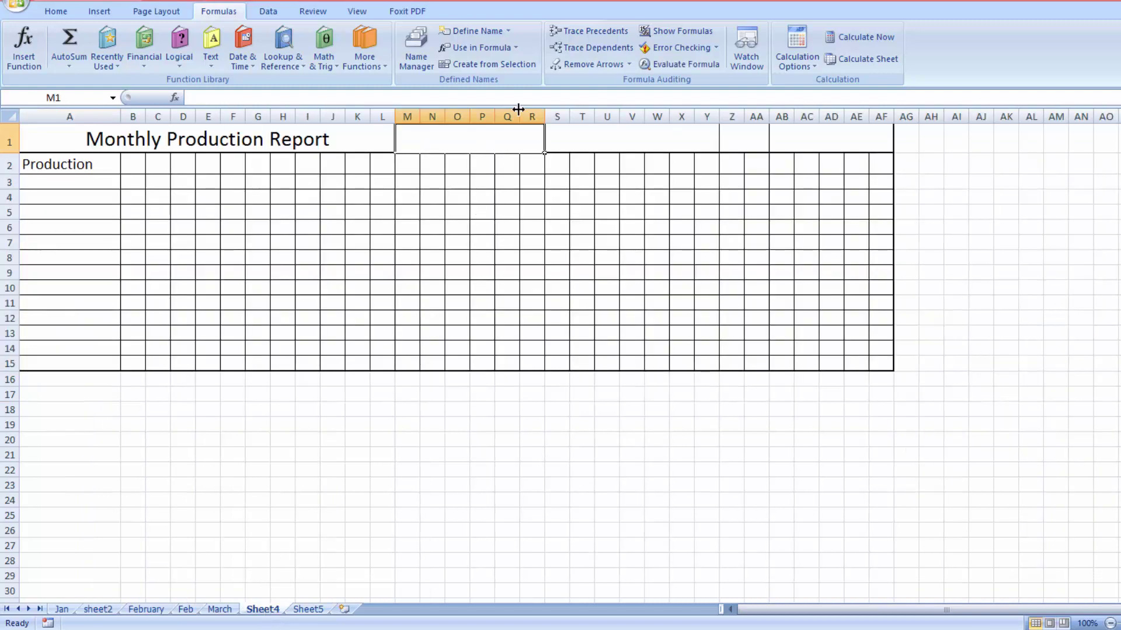
left_click(266, 11)
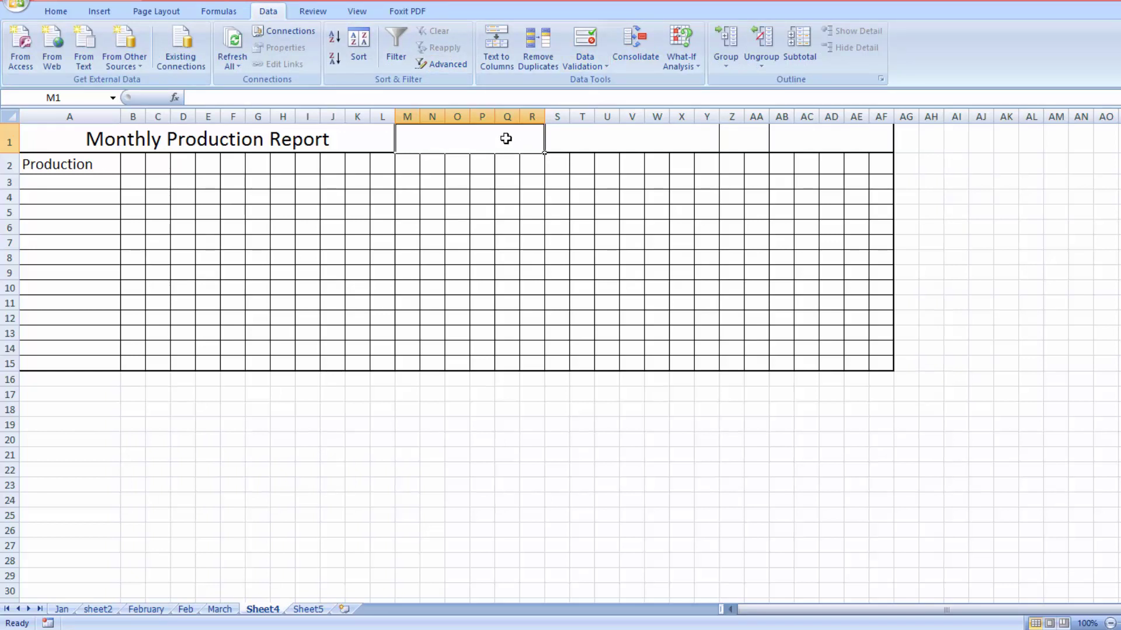
left_click(580, 66)
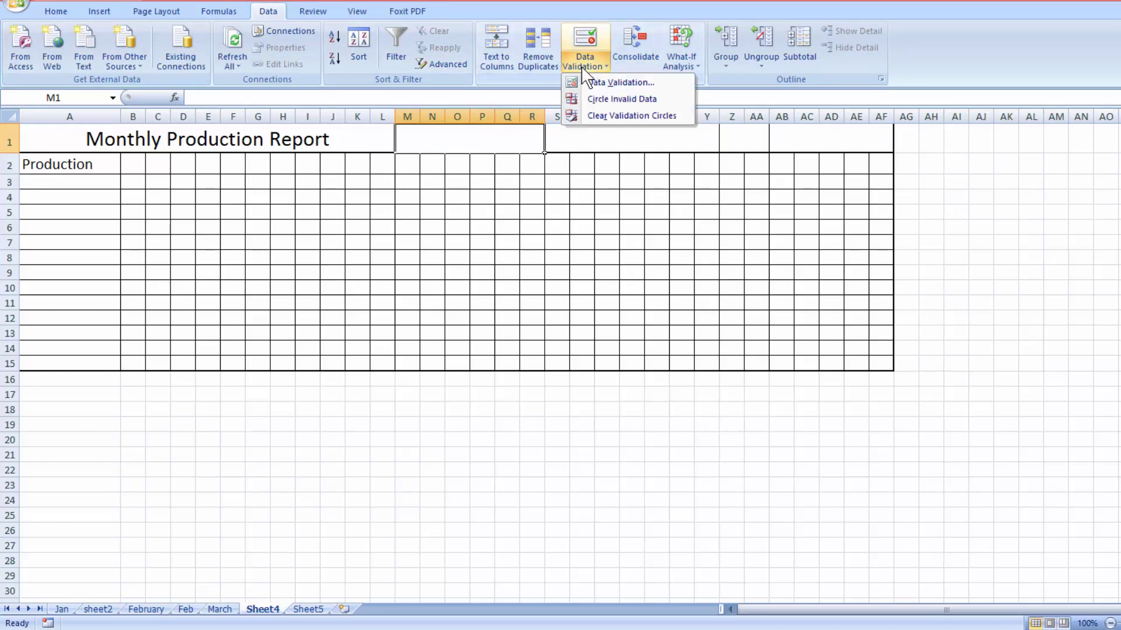
left_click(595, 85)
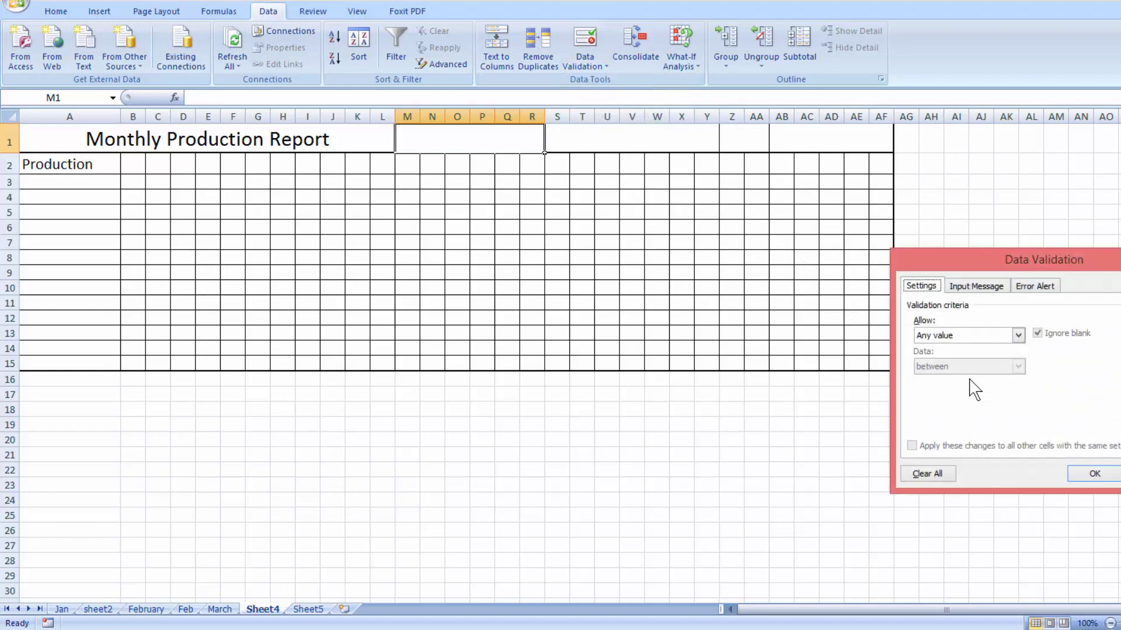
left_click(1017, 335)
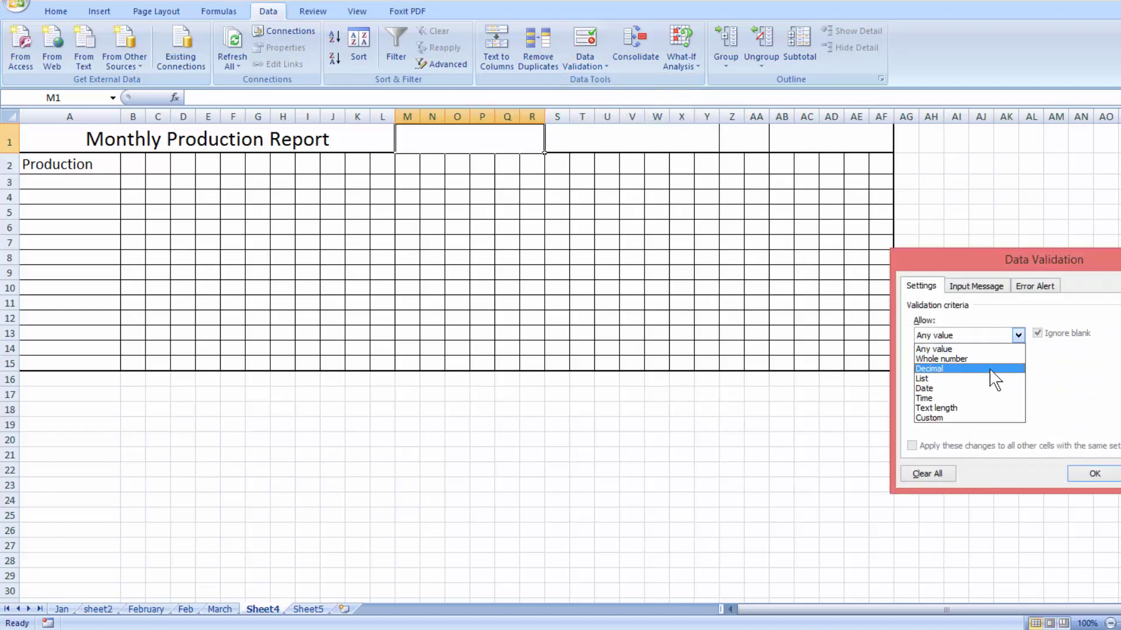
left_click(986, 378)
left_click(972, 397)
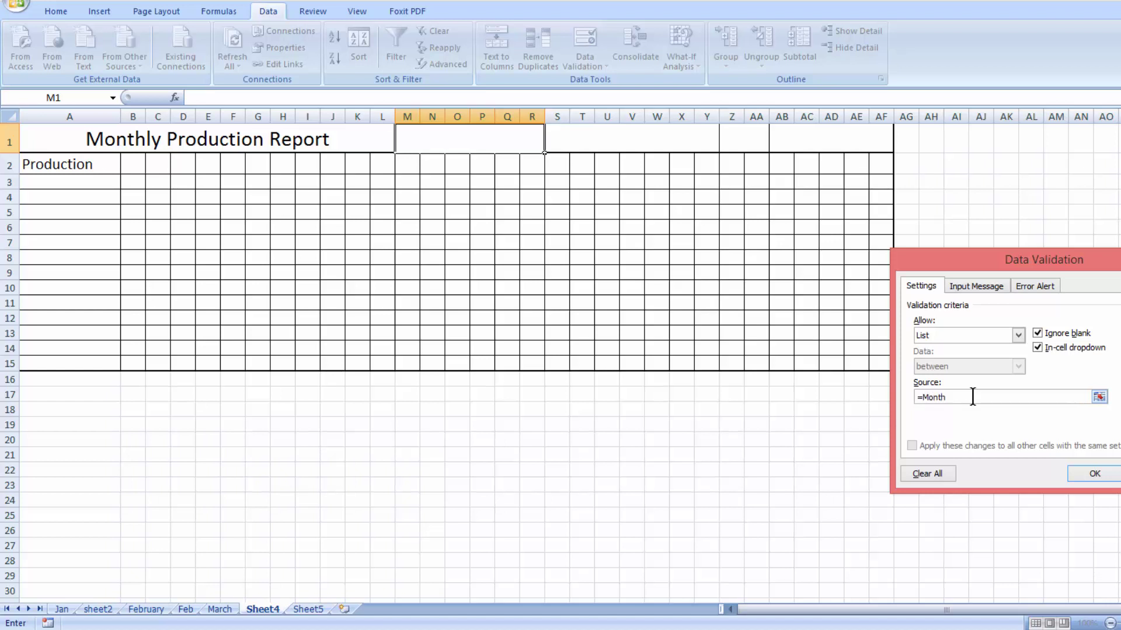
left_click(1086, 473)
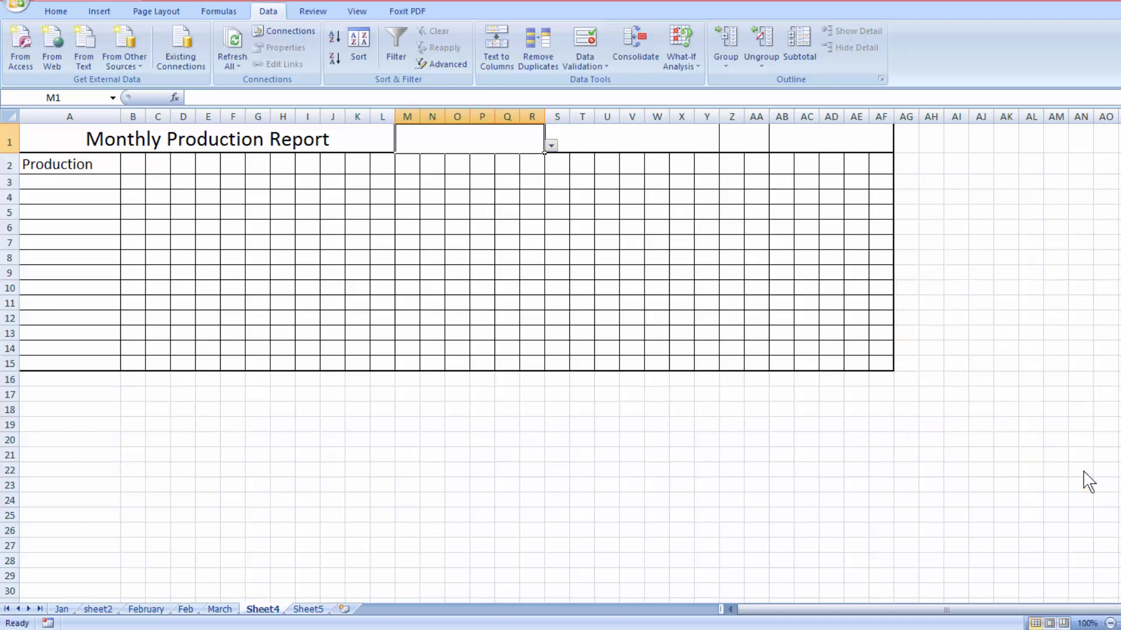
- Increase the font size of the month drop-down cell M1 to 20
left_click(551, 146)
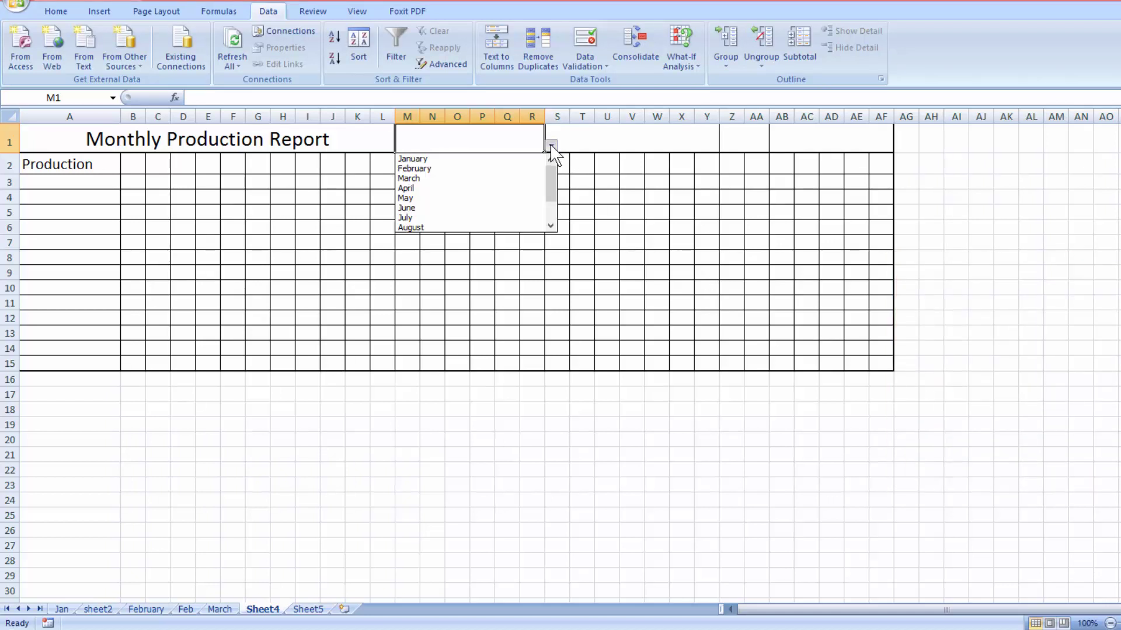
left_click(552, 146)
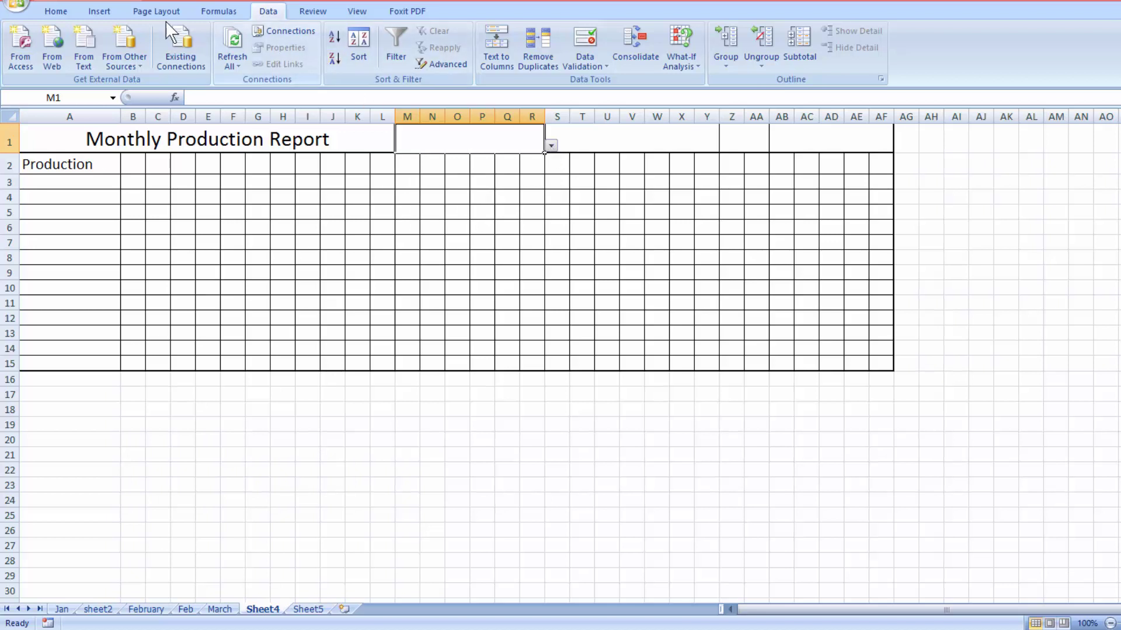
left_click(53, 11)
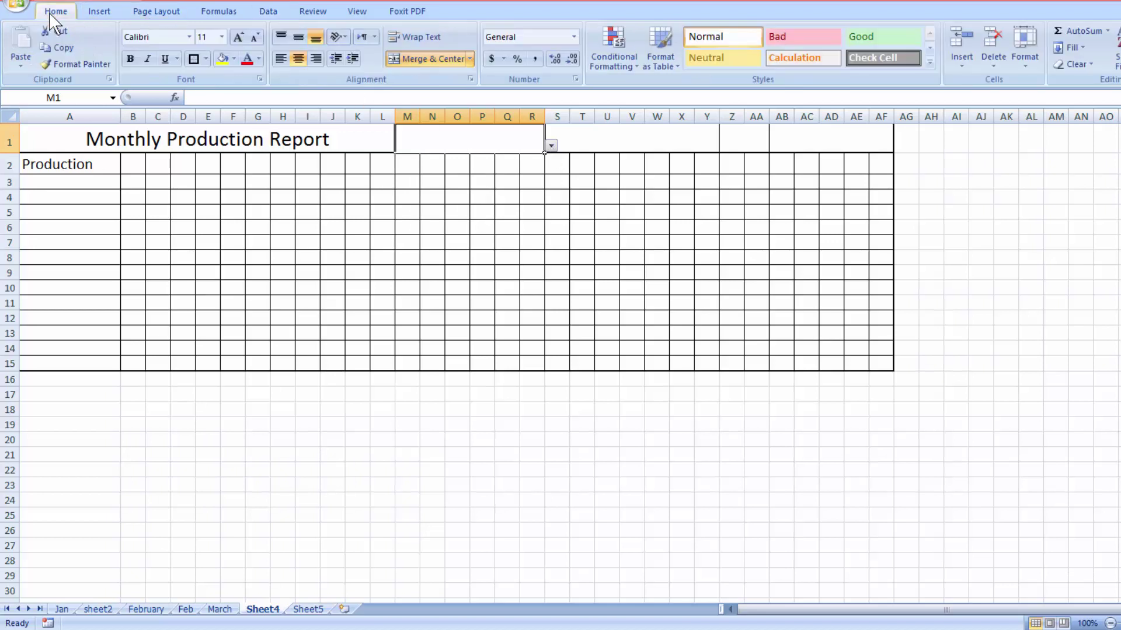
left_click(236, 39)
left_click(237, 38)
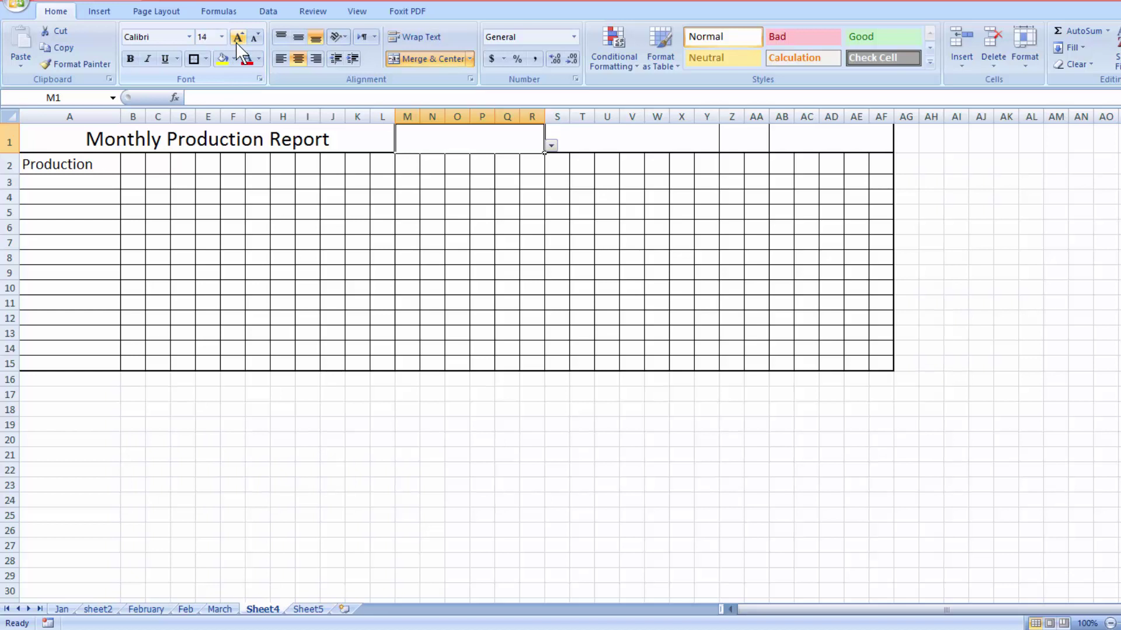
left_click(237, 38)
left_click(237, 39)
left_click(237, 39)
left_click(551, 146)
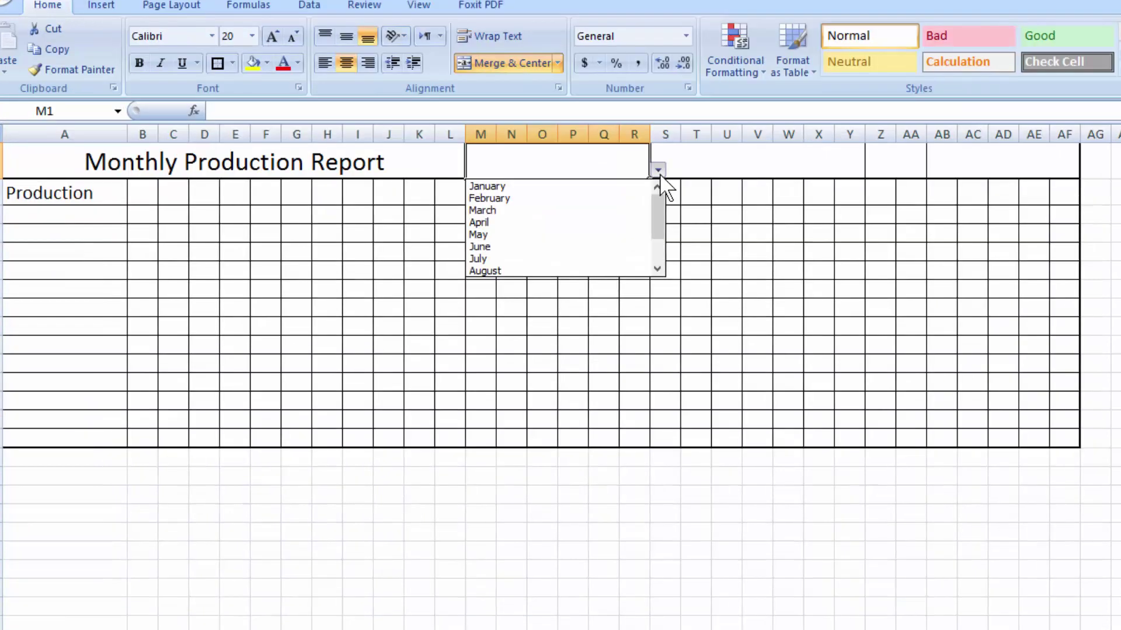
left_click(658, 175)
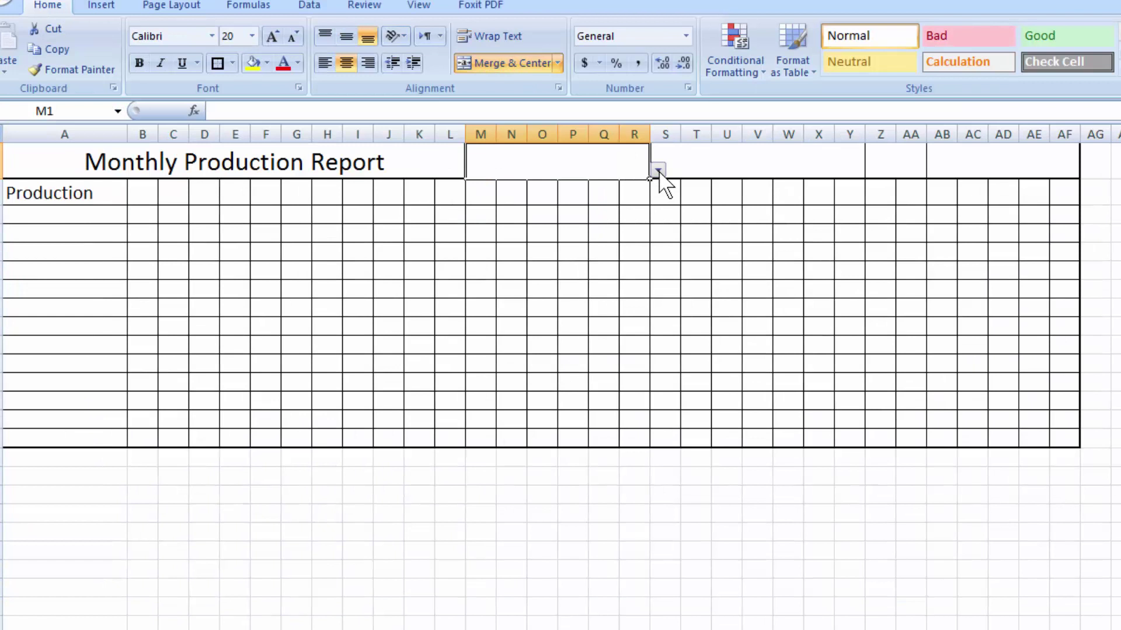
- Format the whole header row A1:AF1 with a green font colour and bold text
left_click(712, 149)
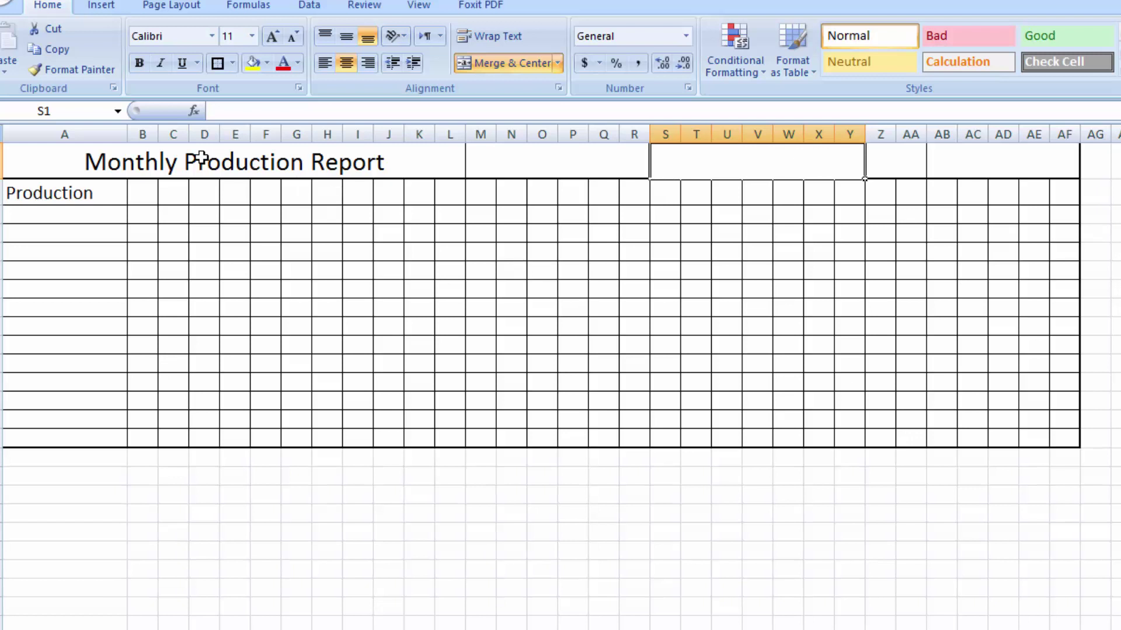
left_click_drag(201, 157, 928, 168)
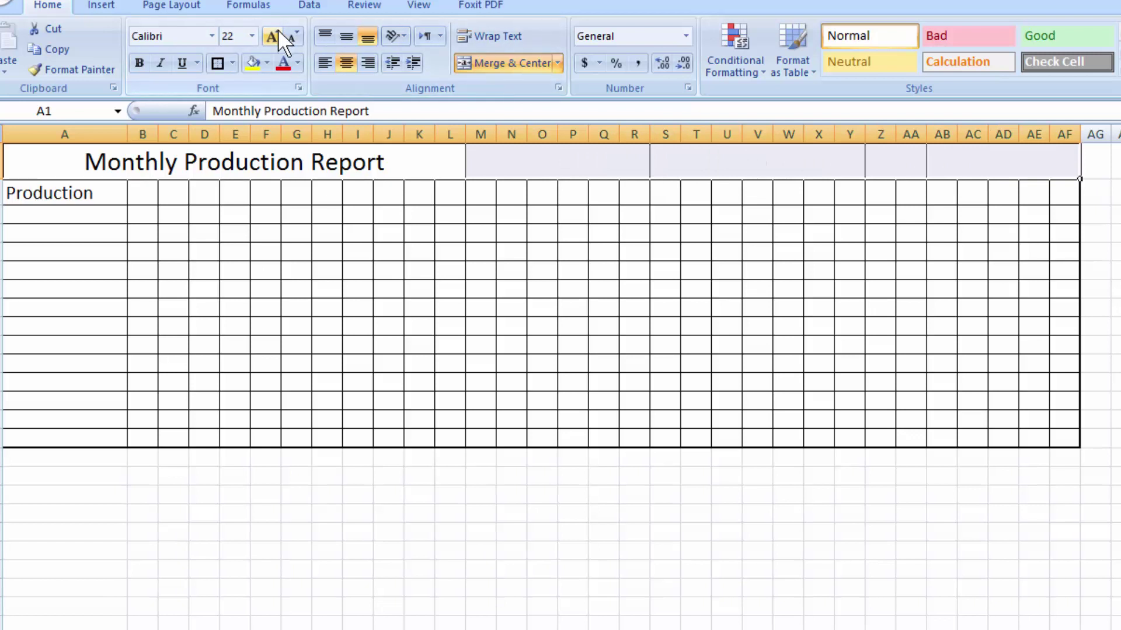
left_click(295, 63)
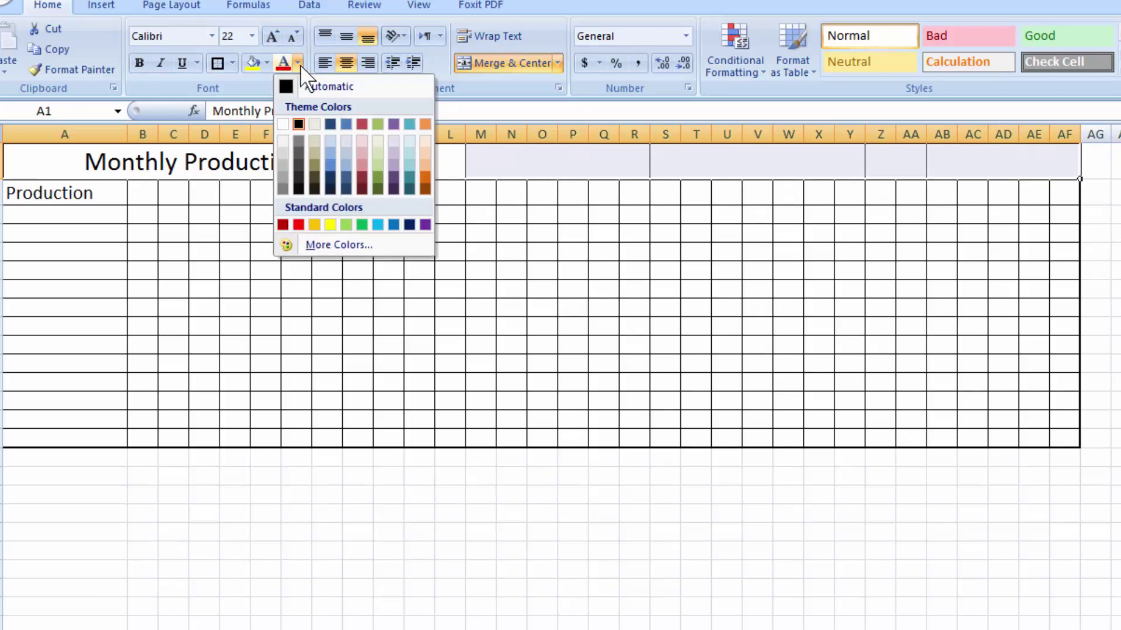
left_click(362, 224)
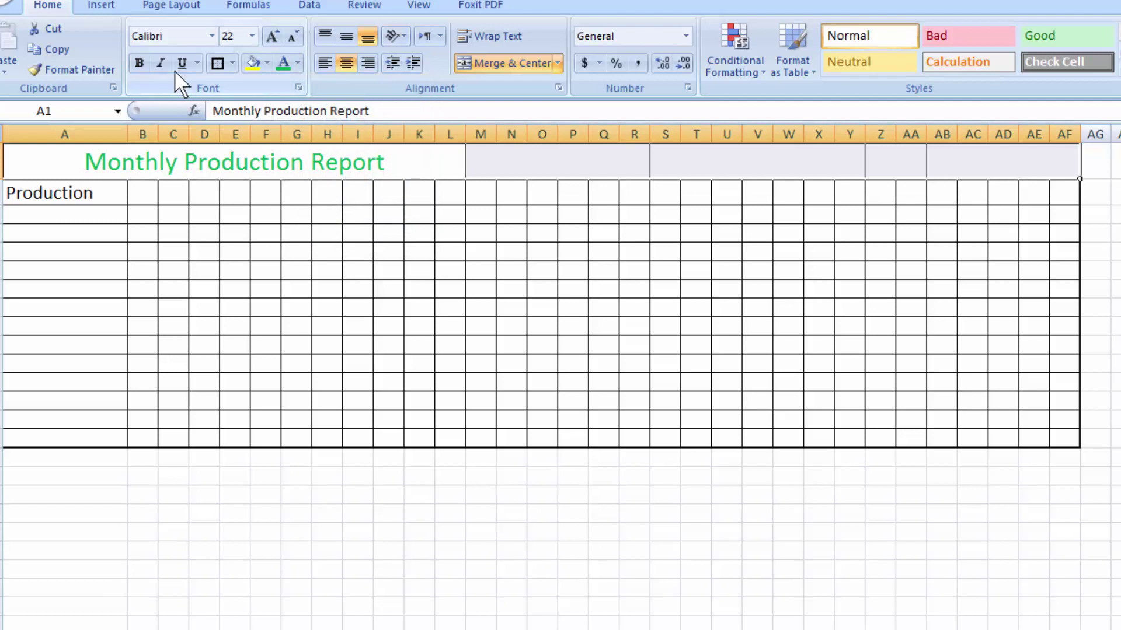
left_click(138, 62)
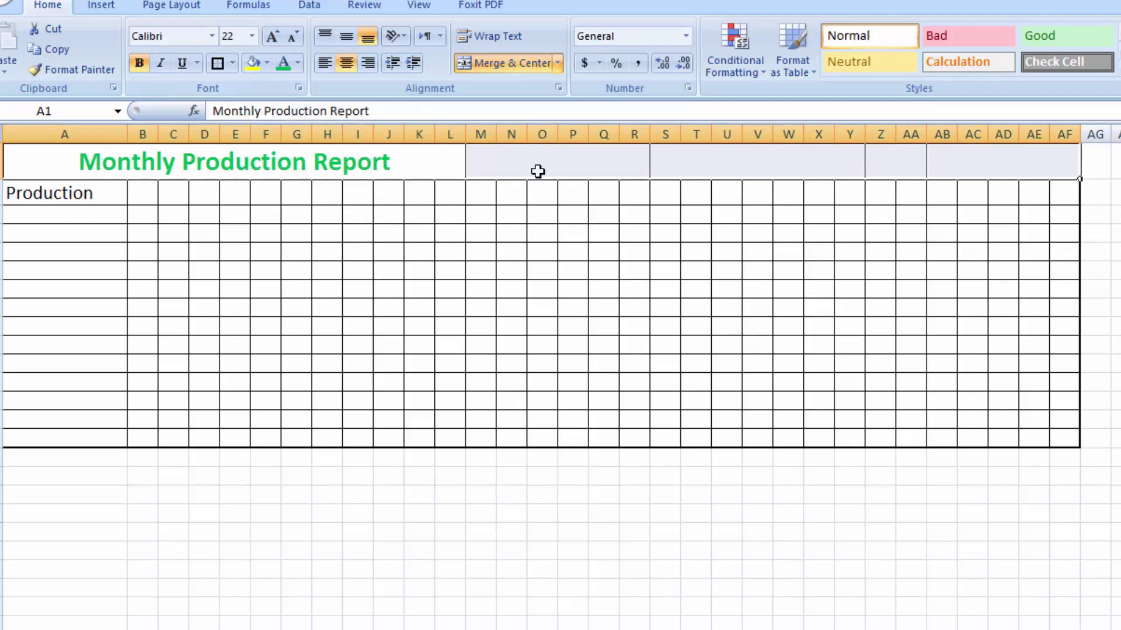
- Choose February from the month drop-down in M1
left_click(590, 163)
left_click(590, 162)
left_click(652, 175)
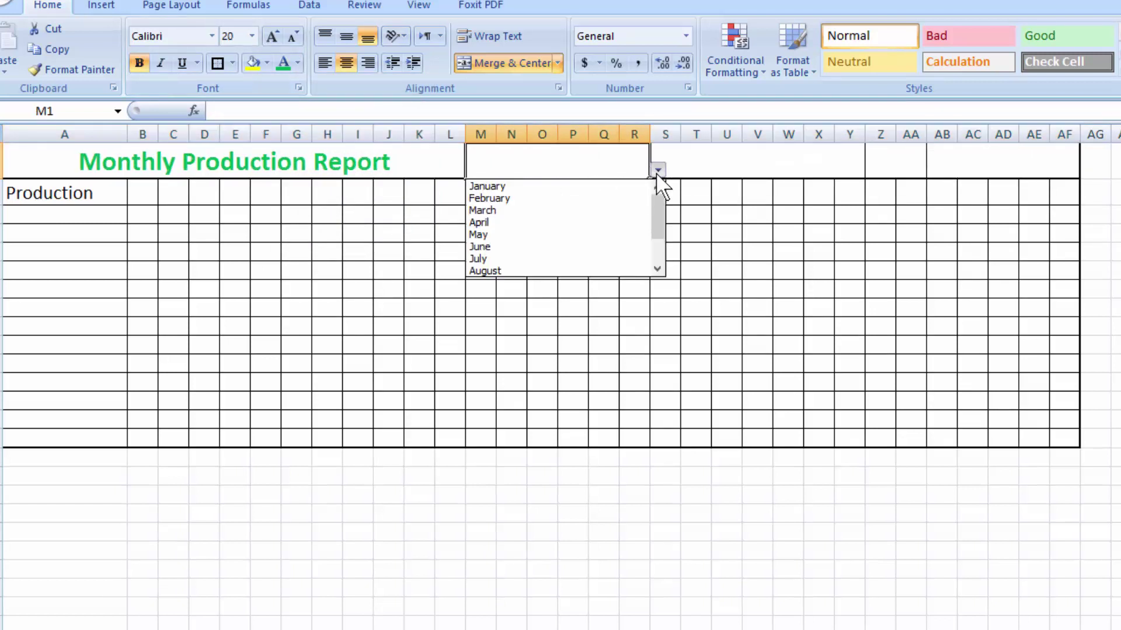
left_click(656, 174)
left_click(656, 174)
left_click(618, 198)
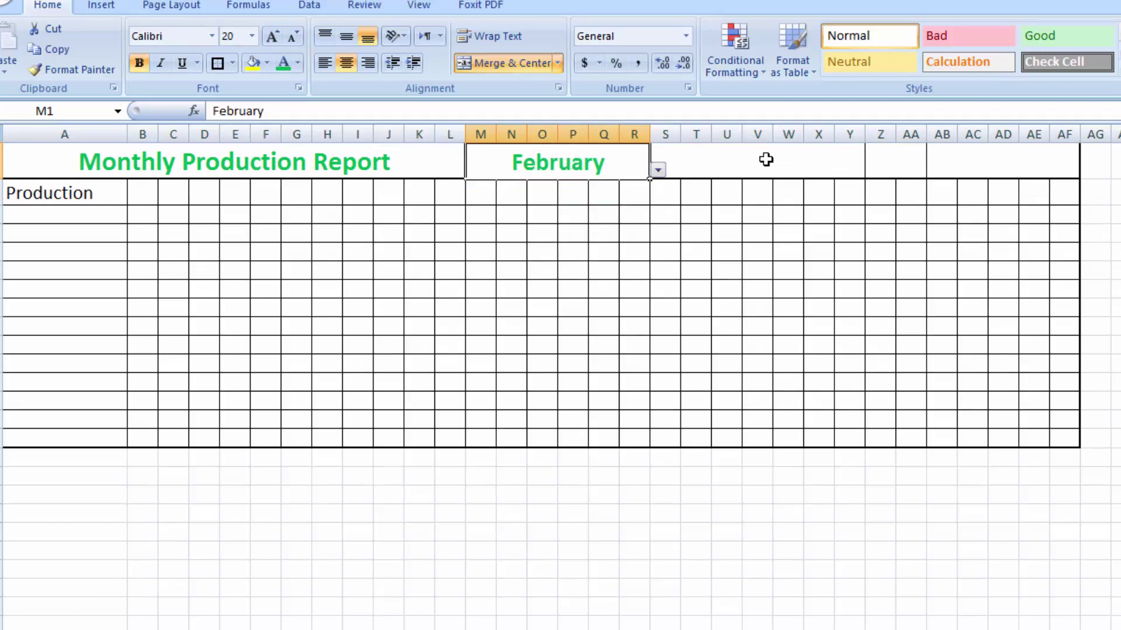
- Enter the label "TO" in the merged header cell Z1:AA1
left_click(905, 158)
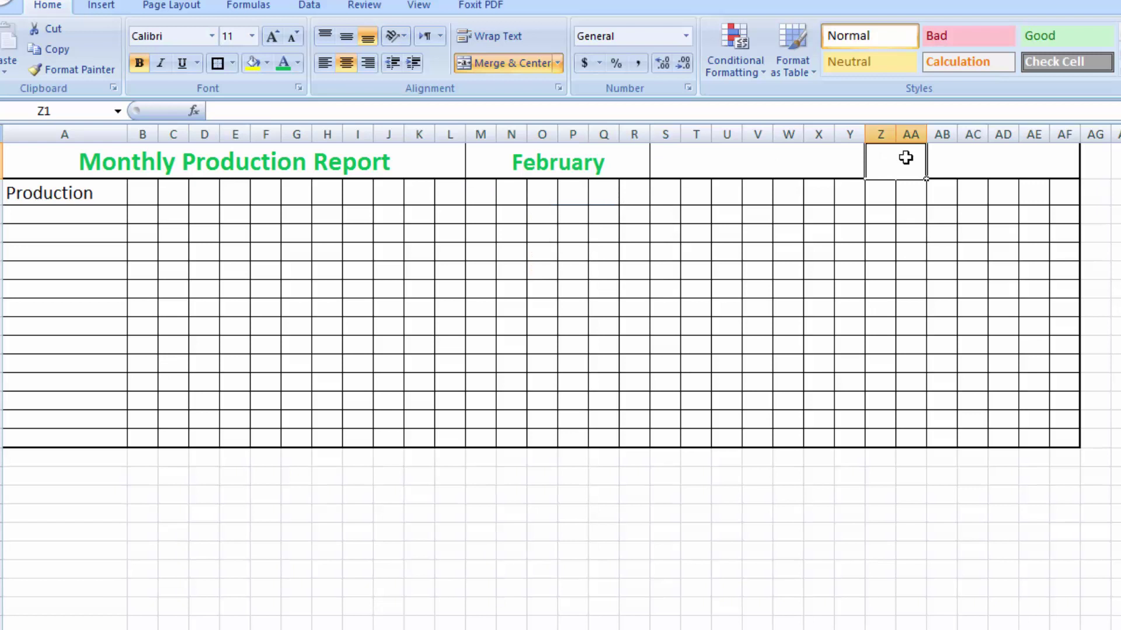
type("T")
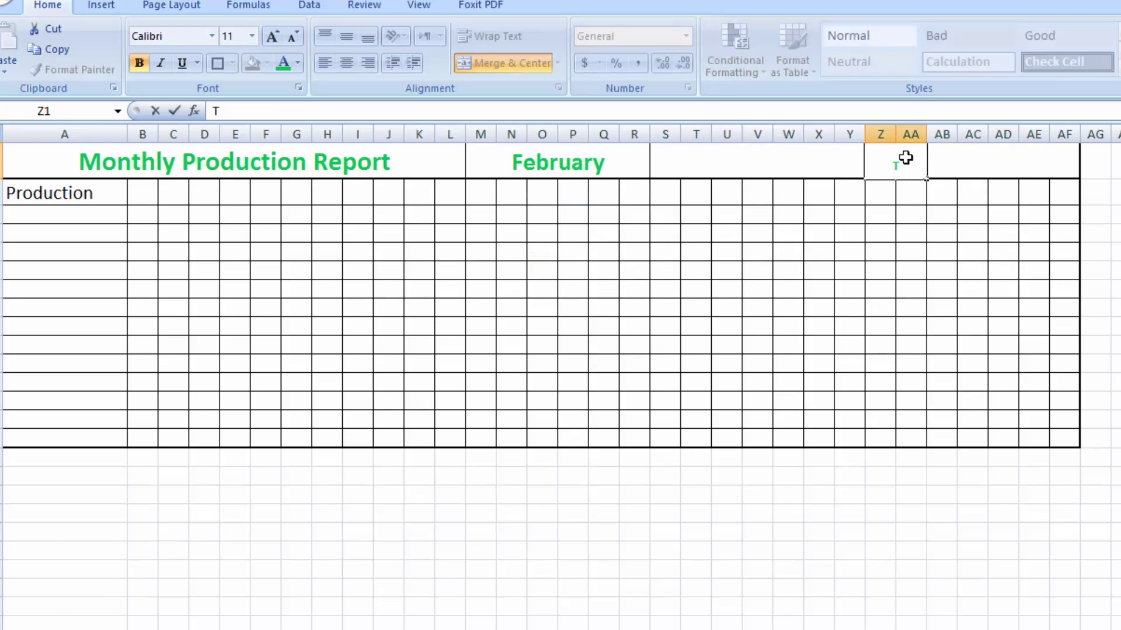
type("O")
left_click(859, 346)
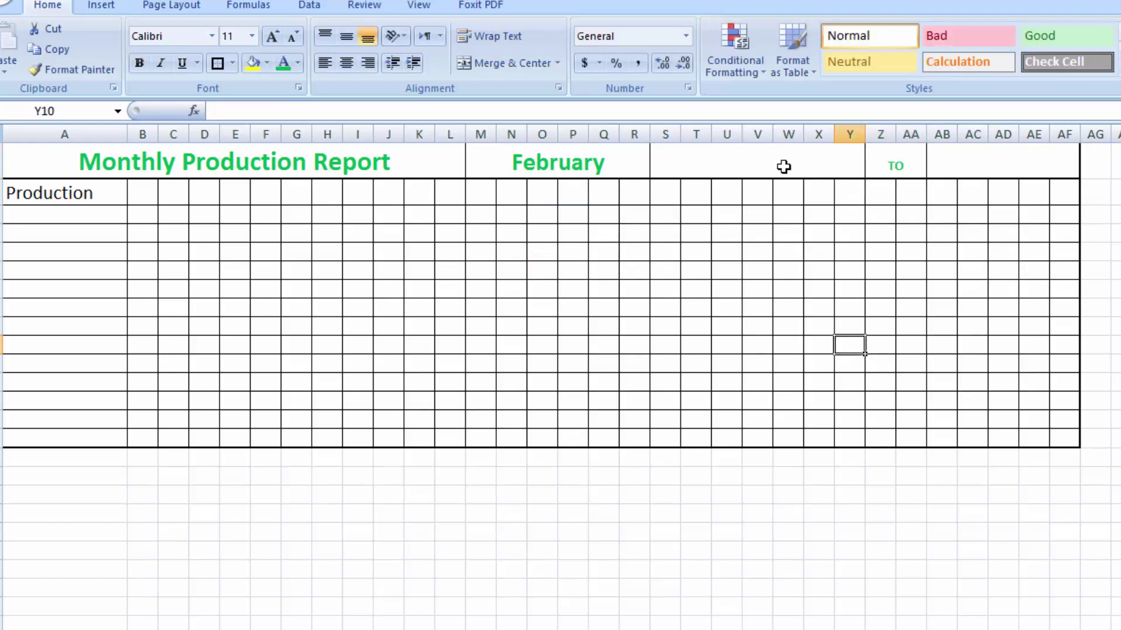
- Increase the font size of the header cells S1 through AF1 to 18
left_click_drag(781, 166, 965, 162)
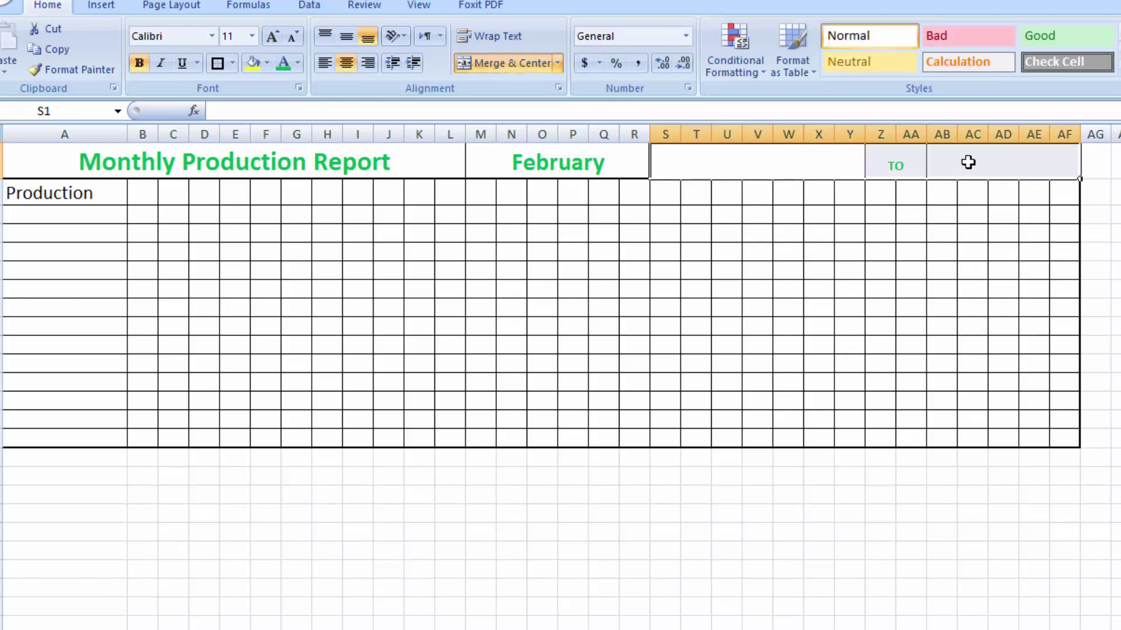
left_click(274, 41)
left_click(274, 41)
left_click(274, 41)
left_click(274, 41)
left_click(940, 166)
left_click(750, 167)
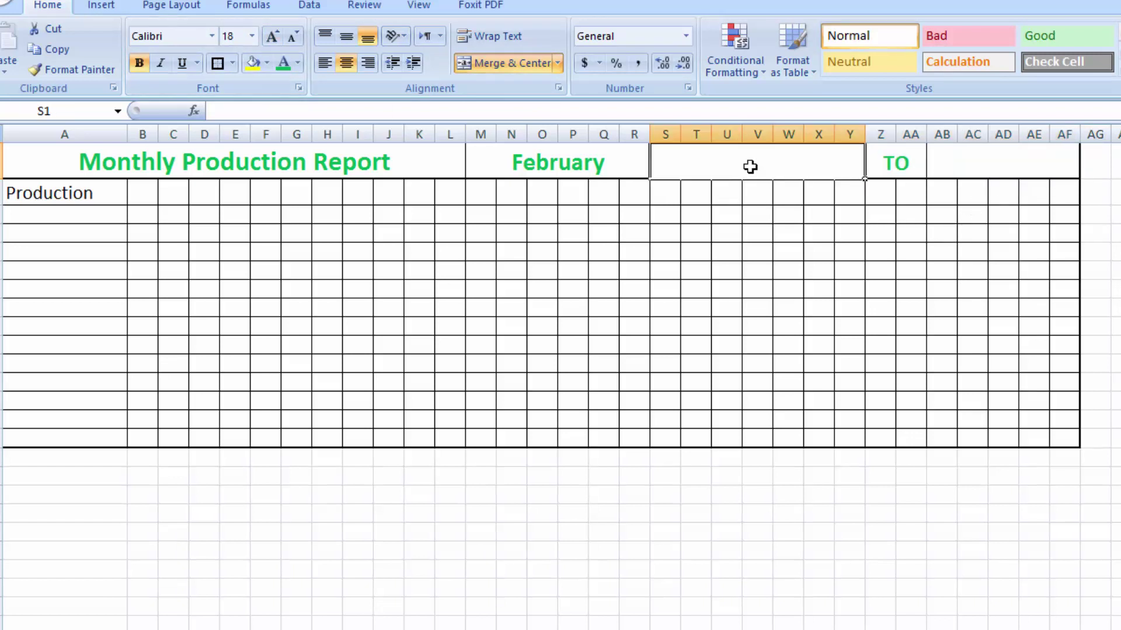
left_click(981, 168)
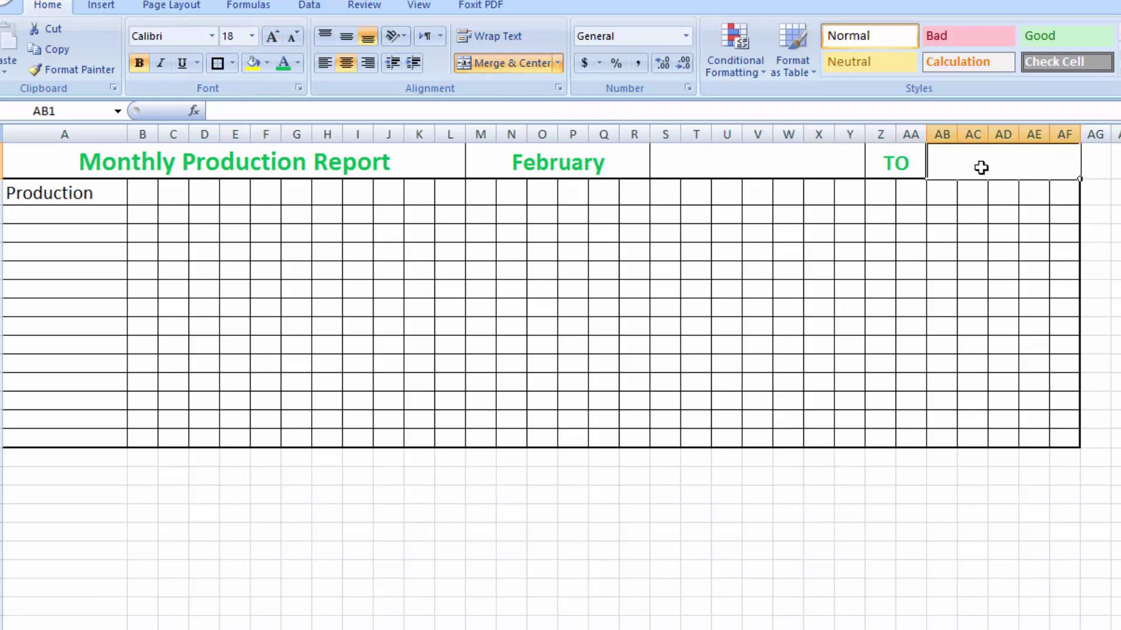
- Set the month drop-down in M1 to January
left_click(636, 171)
left_click(657, 171)
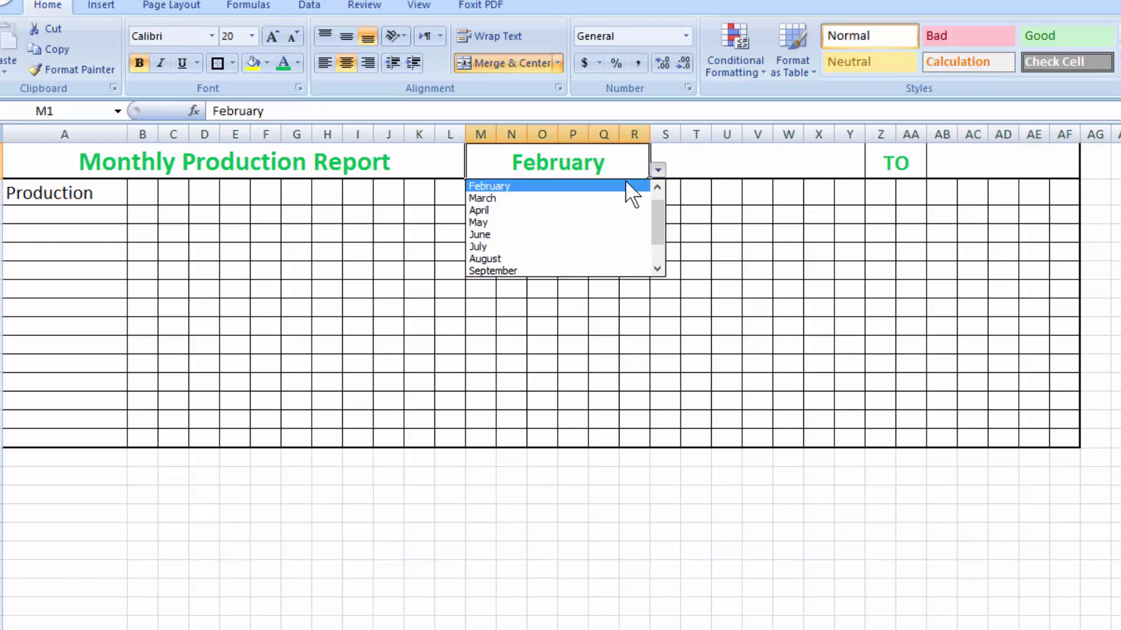
left_click(657, 187)
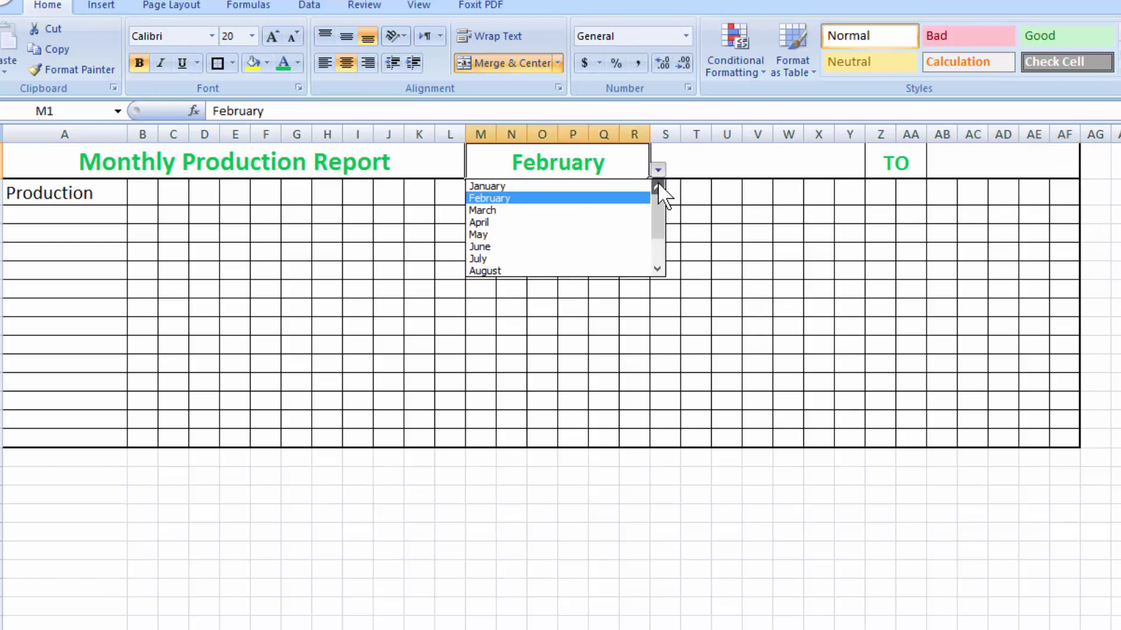
left_click(589, 187)
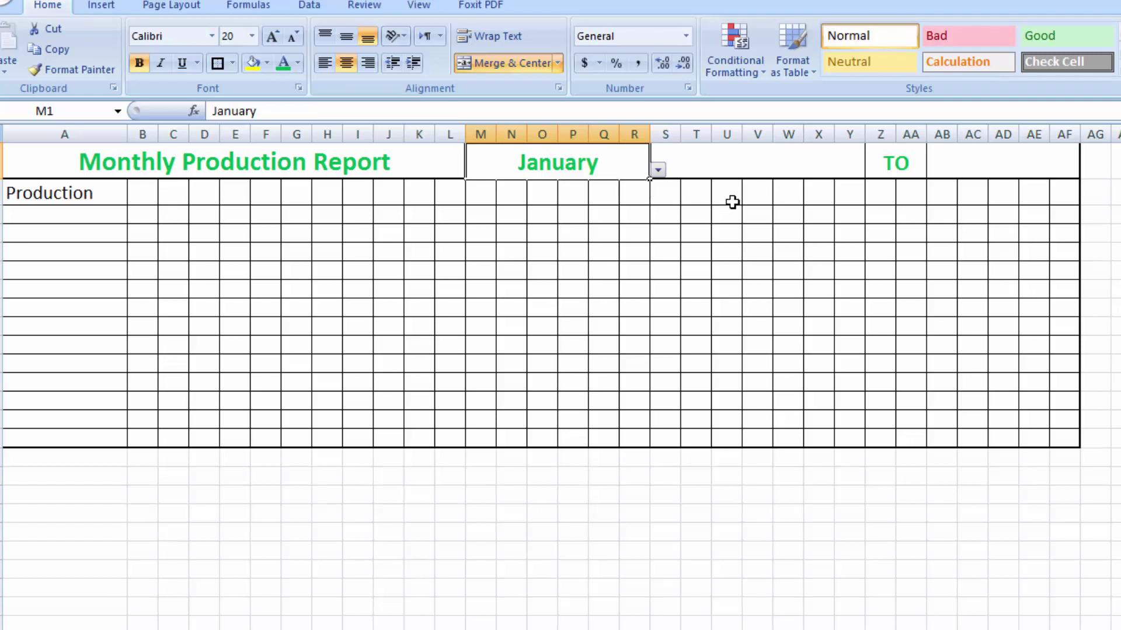
- Enter the formula =DATEVALUE("1"&M1) in the merged header cell S1 to calculate the selected month's first day
left_click(734, 168)
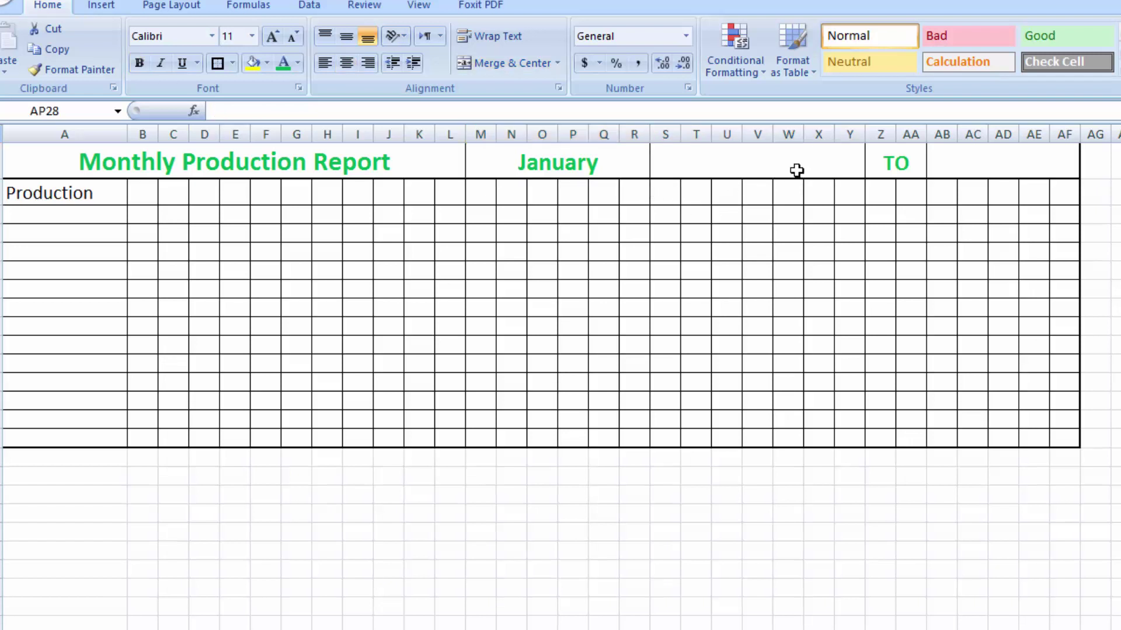
left_click(794, 168)
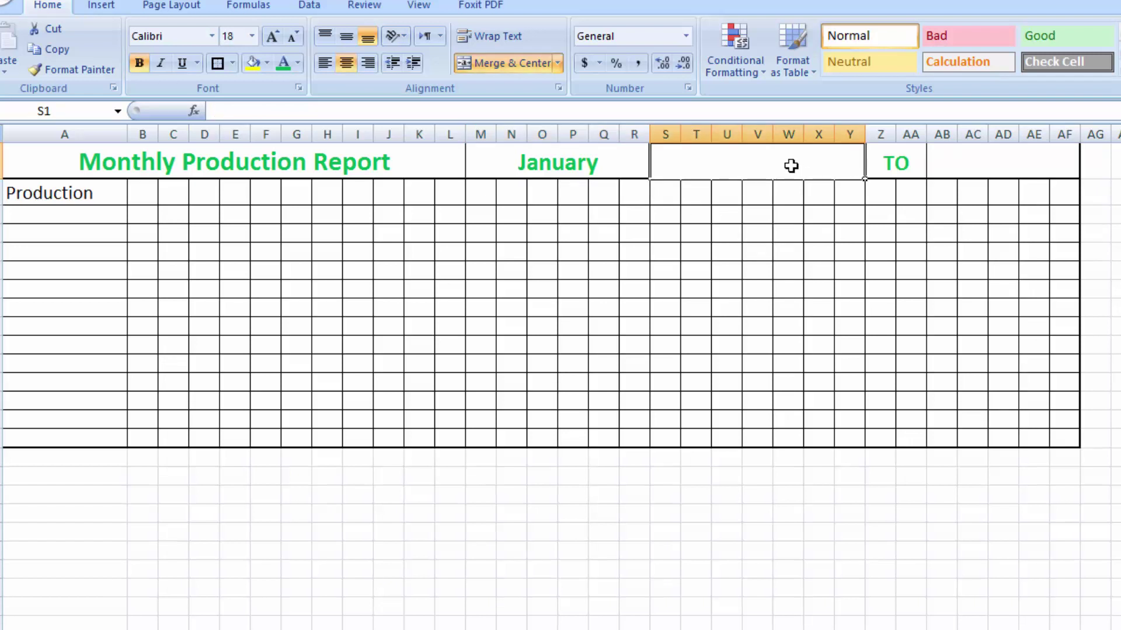
type("=")
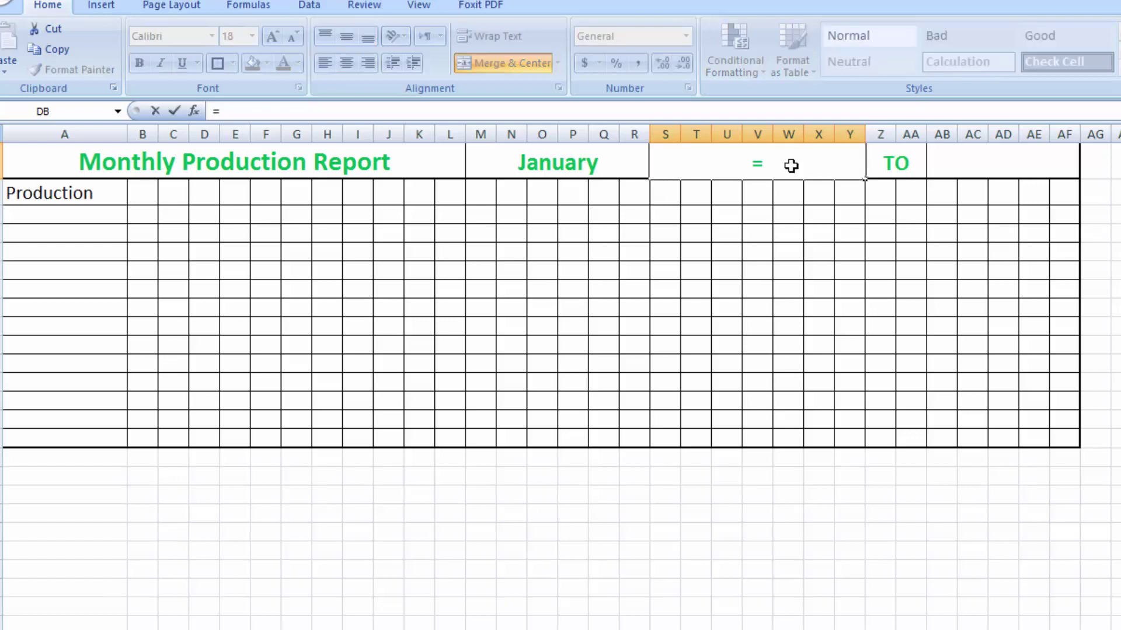
type("da")
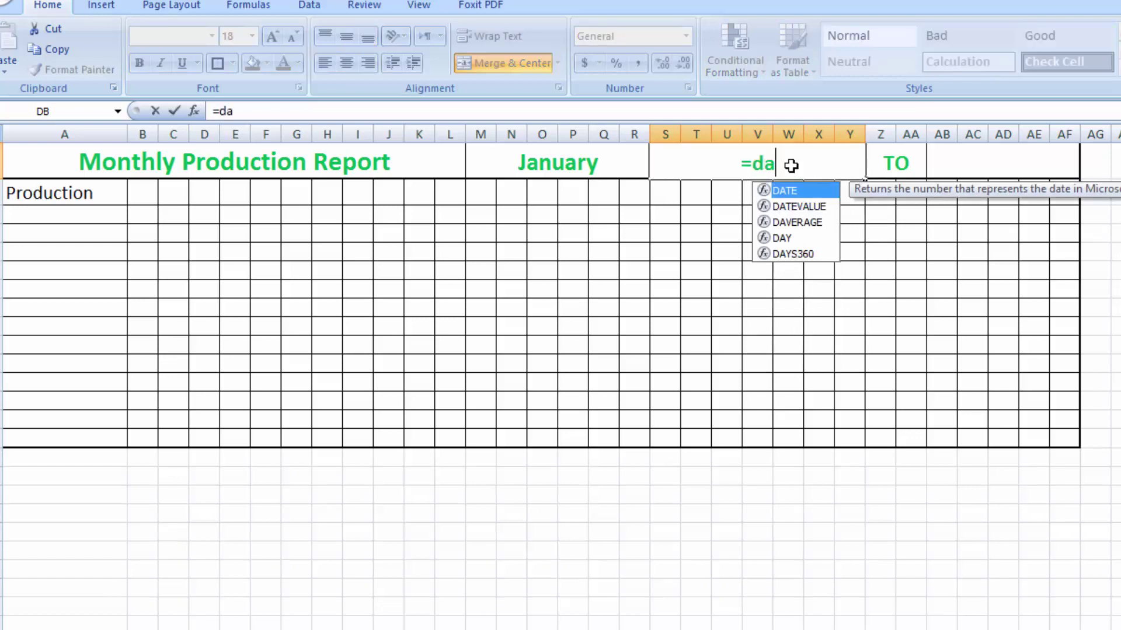
type("t")
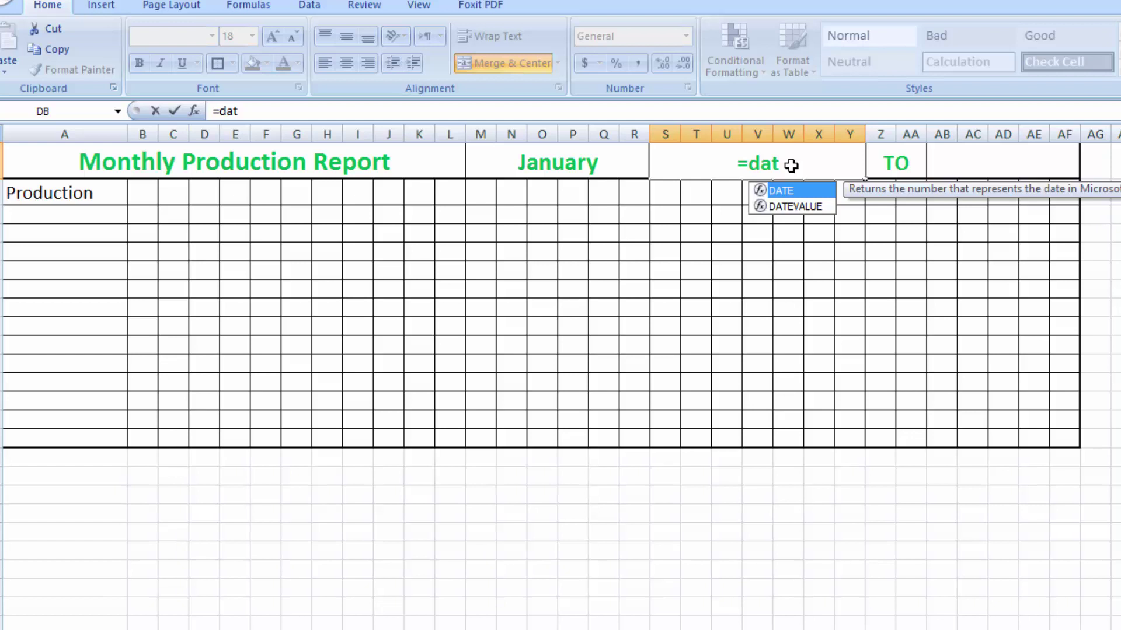
left_click(794, 200)
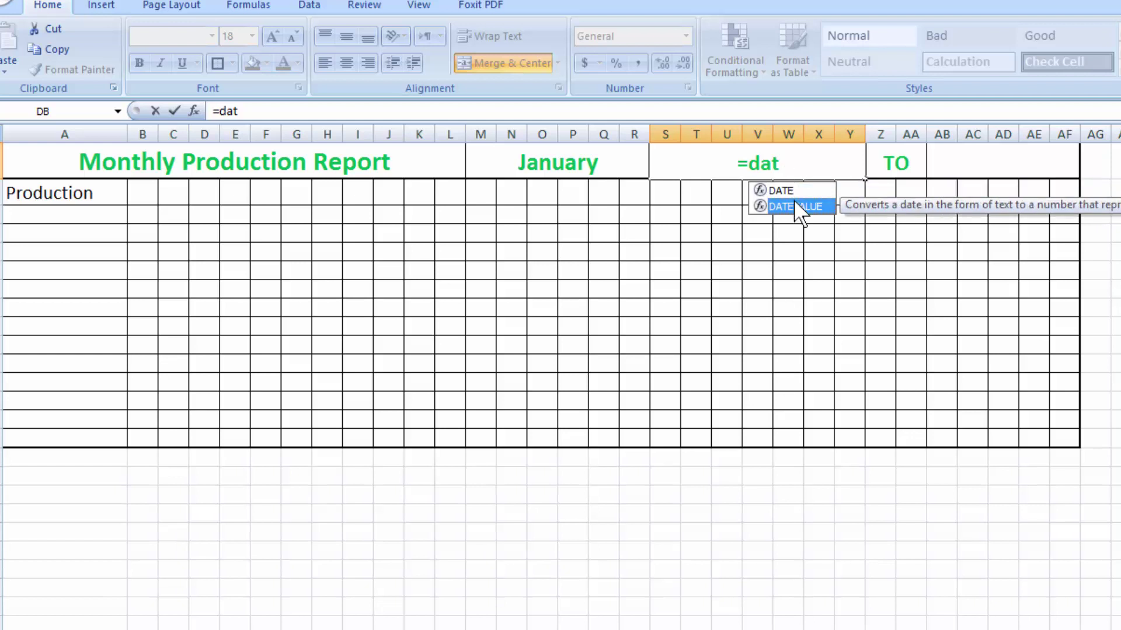
double_click(794, 200)
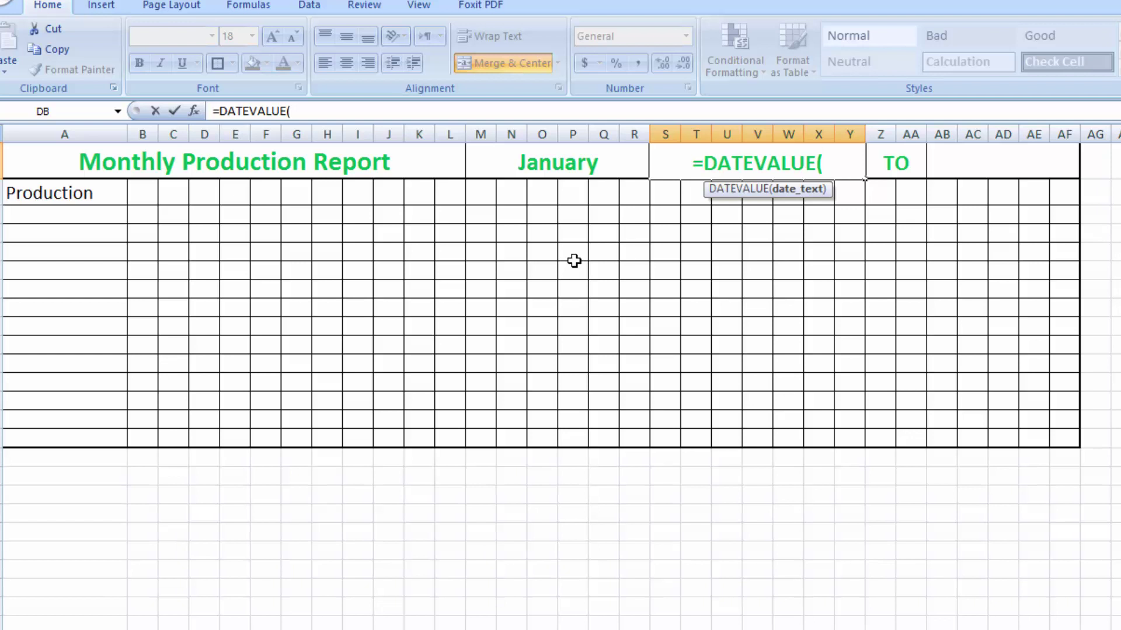
type("\"")
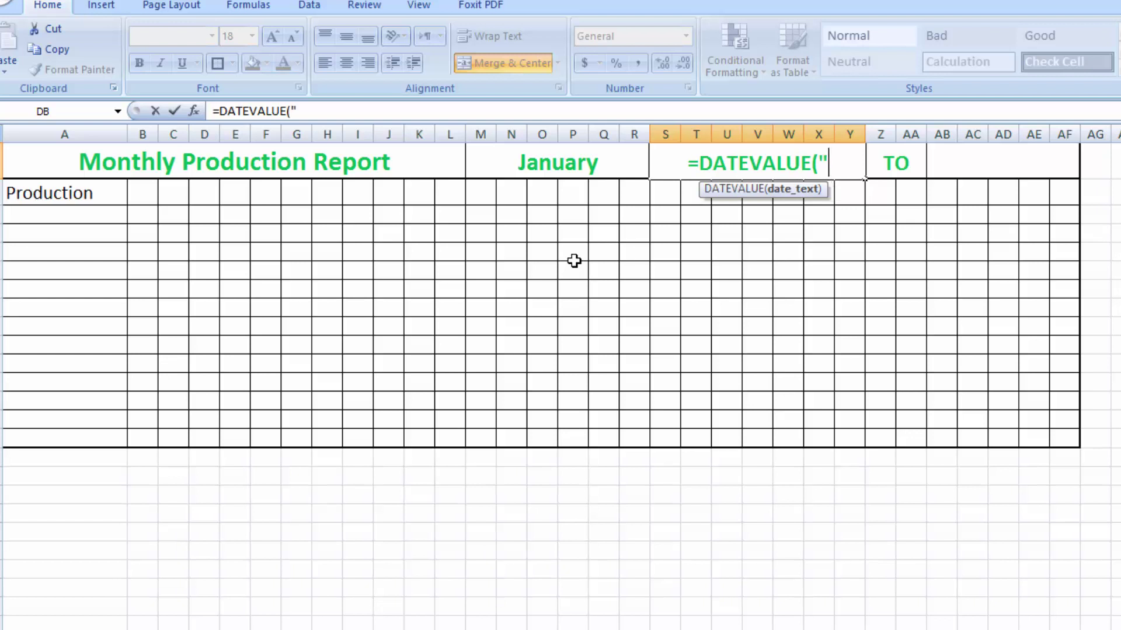
type("1")
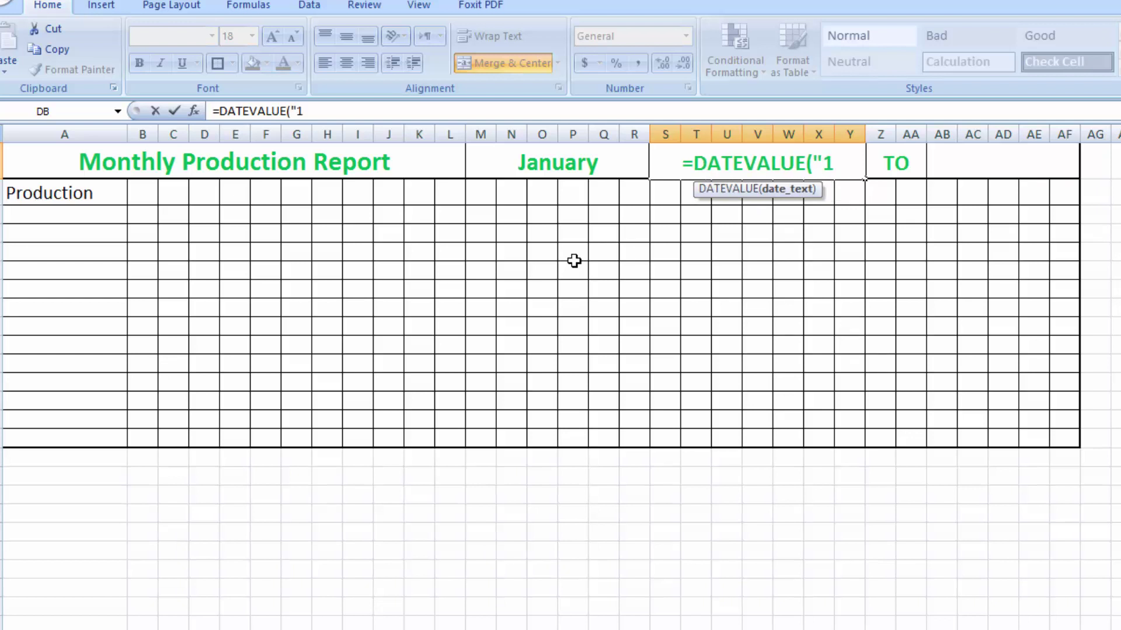
type("\"")
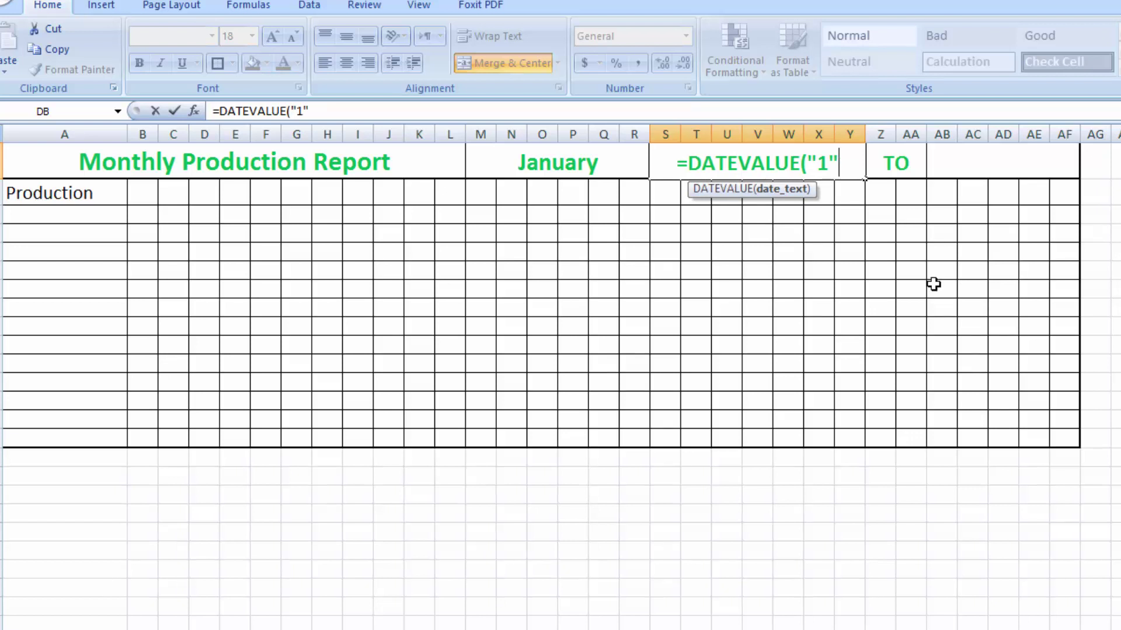
type("&")
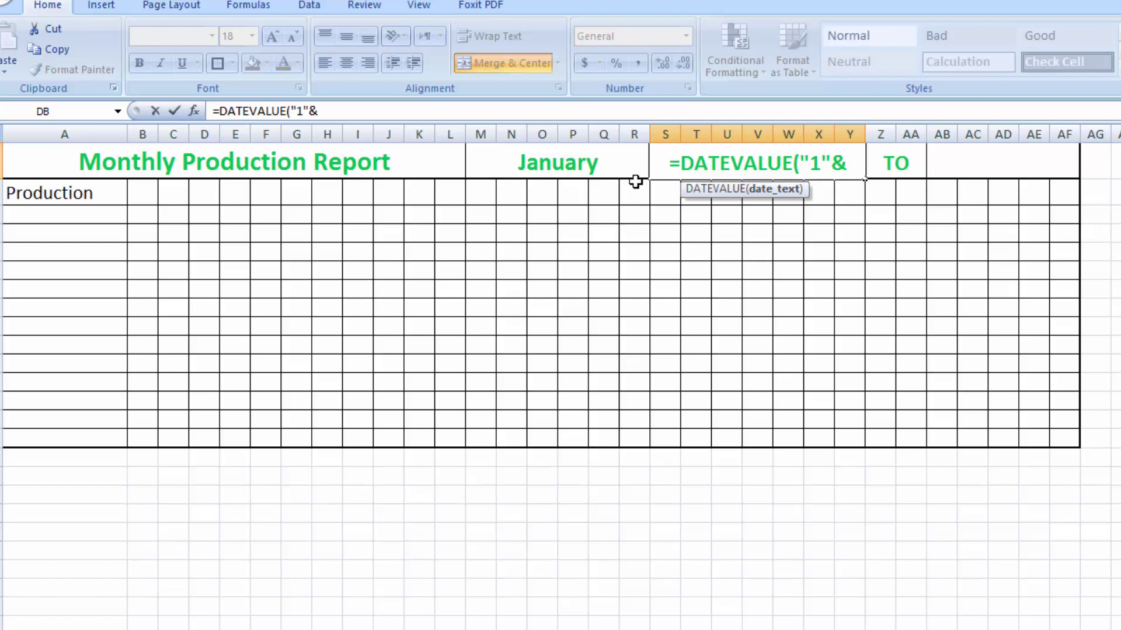
left_click(610, 163)
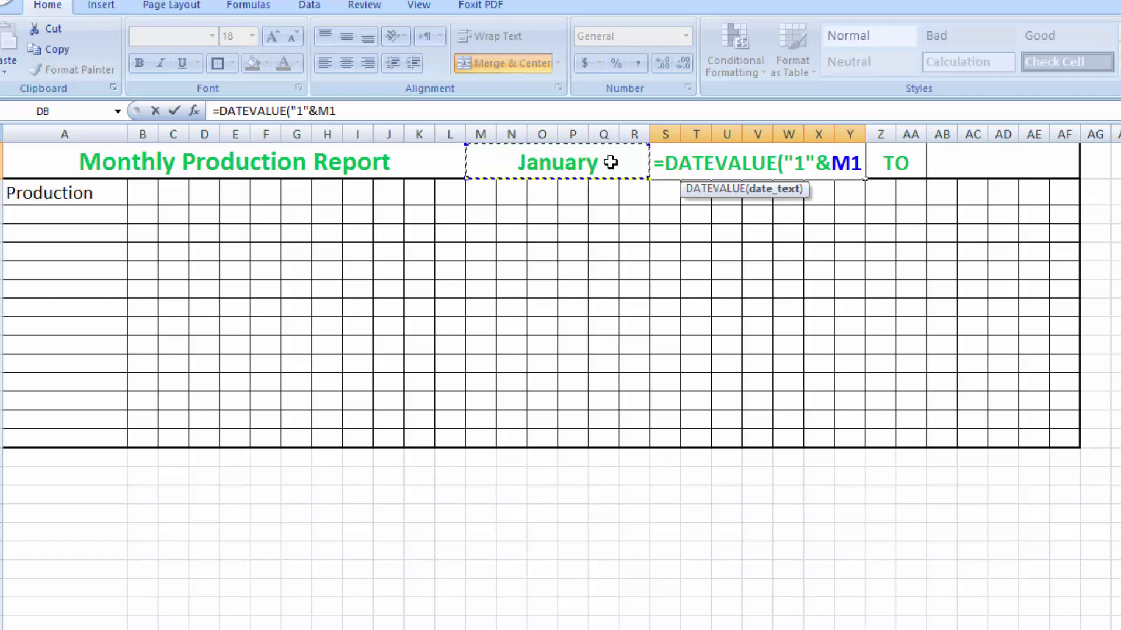
type(")")
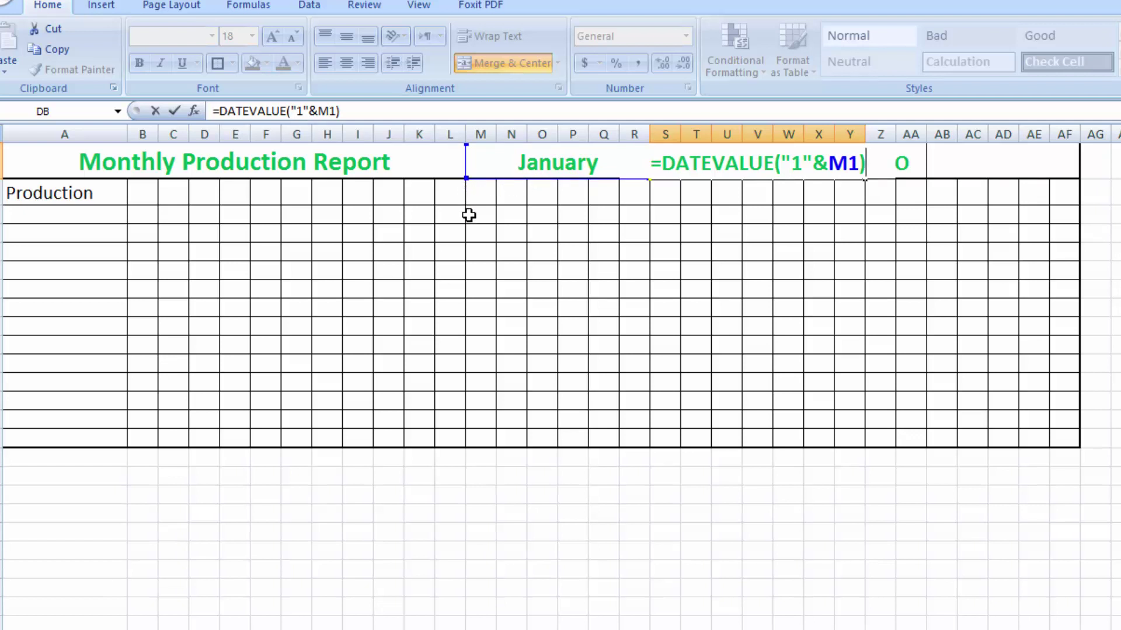
key("Return")
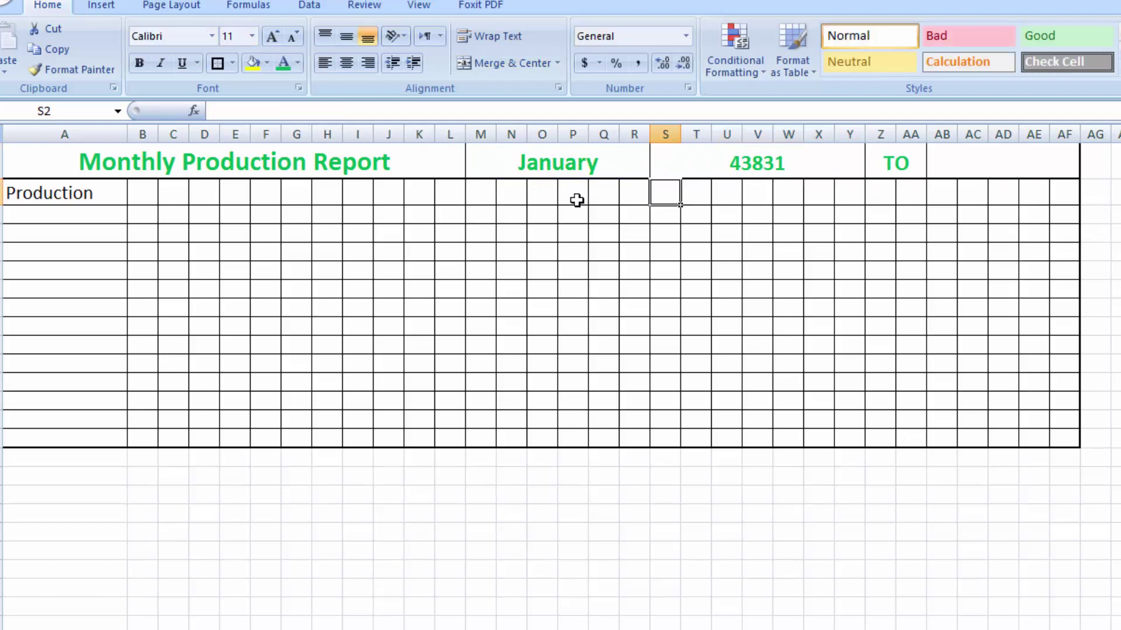
- Format the start date in S1 as Short Date
left_click(769, 162)
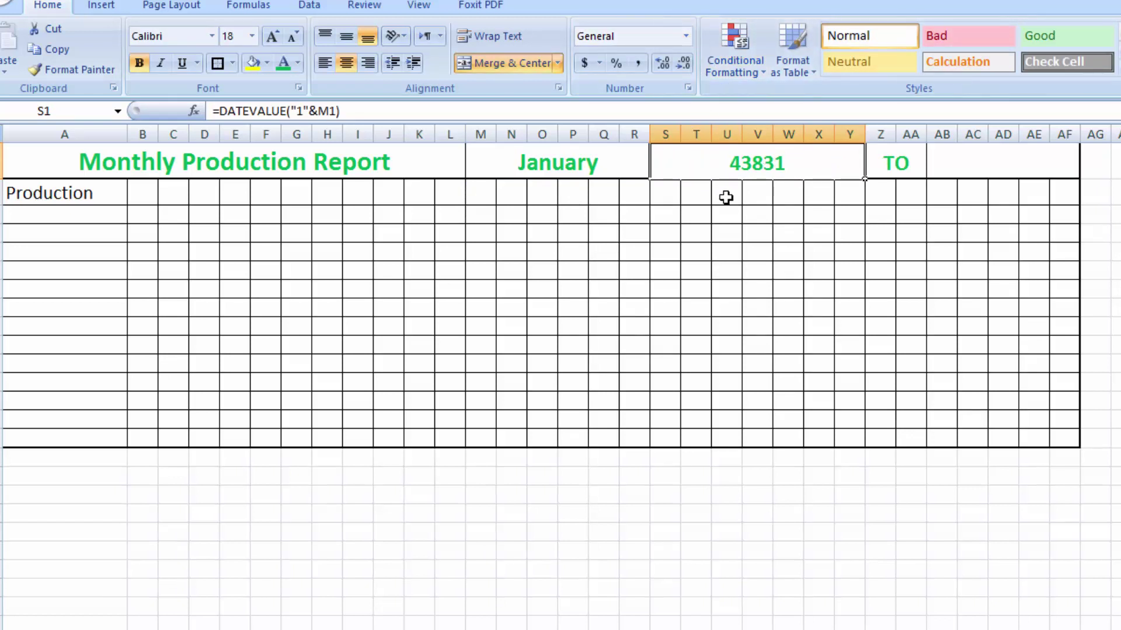
left_click(686, 36)
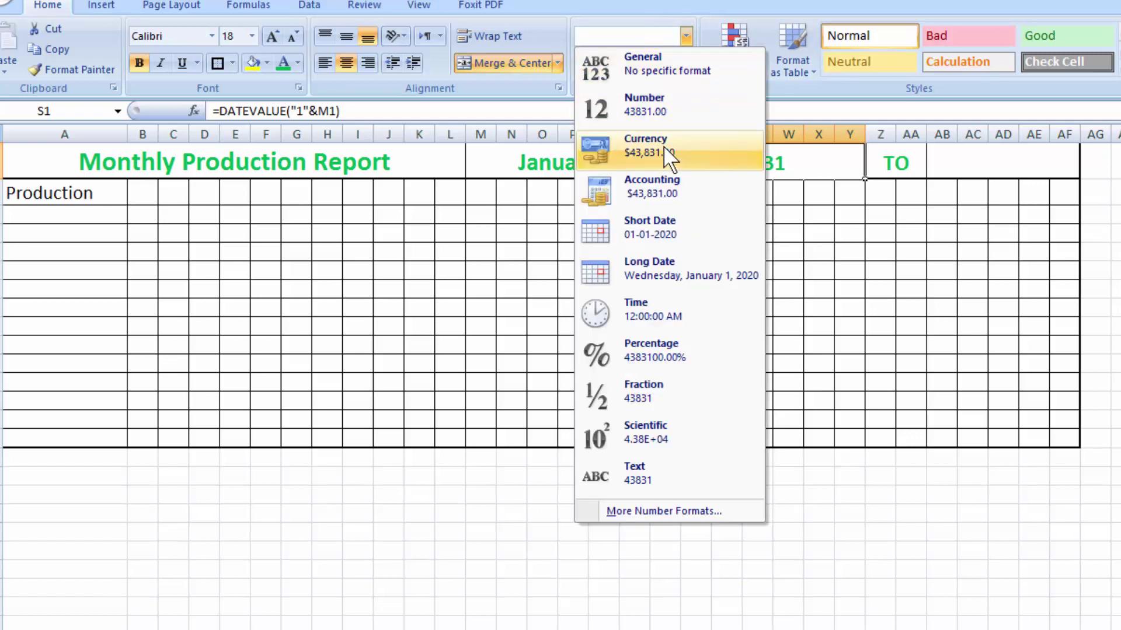
left_click(657, 229)
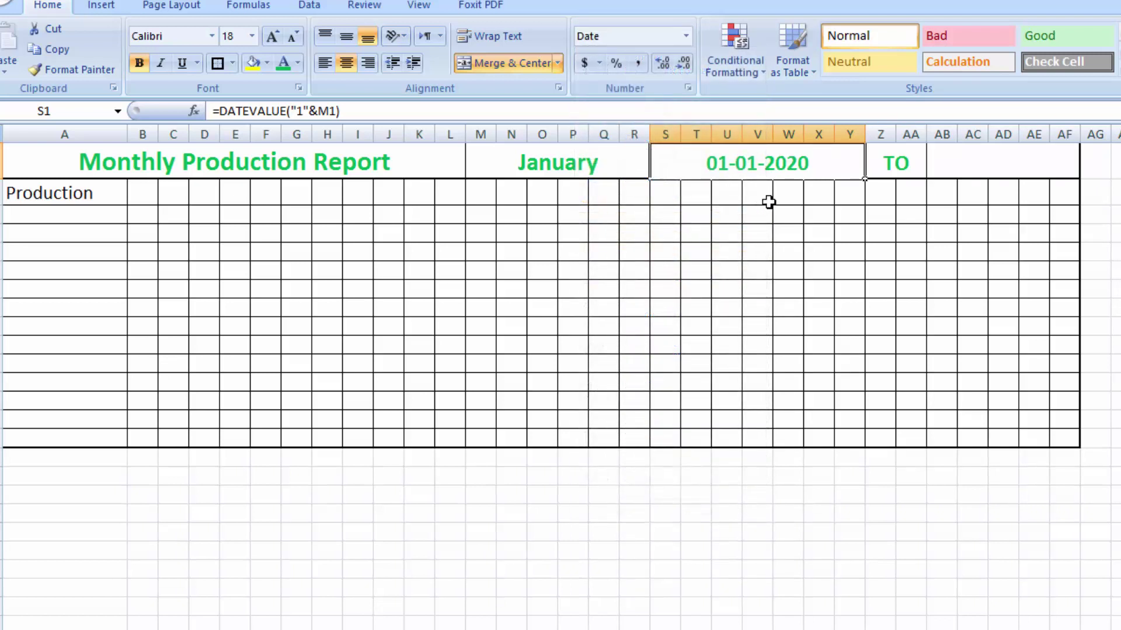
- Enter the formula =EOMONTH(S1,0) in the merged header cell AB1 to calculate the month's last day
left_click(1024, 169)
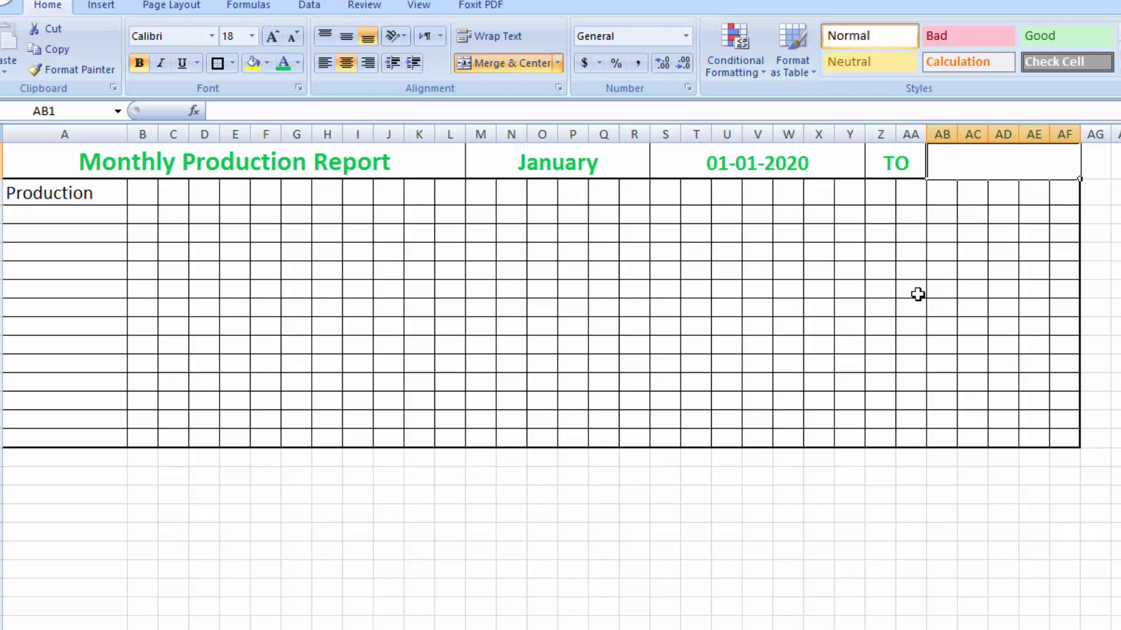
left_click(350, 629)
type("=e")
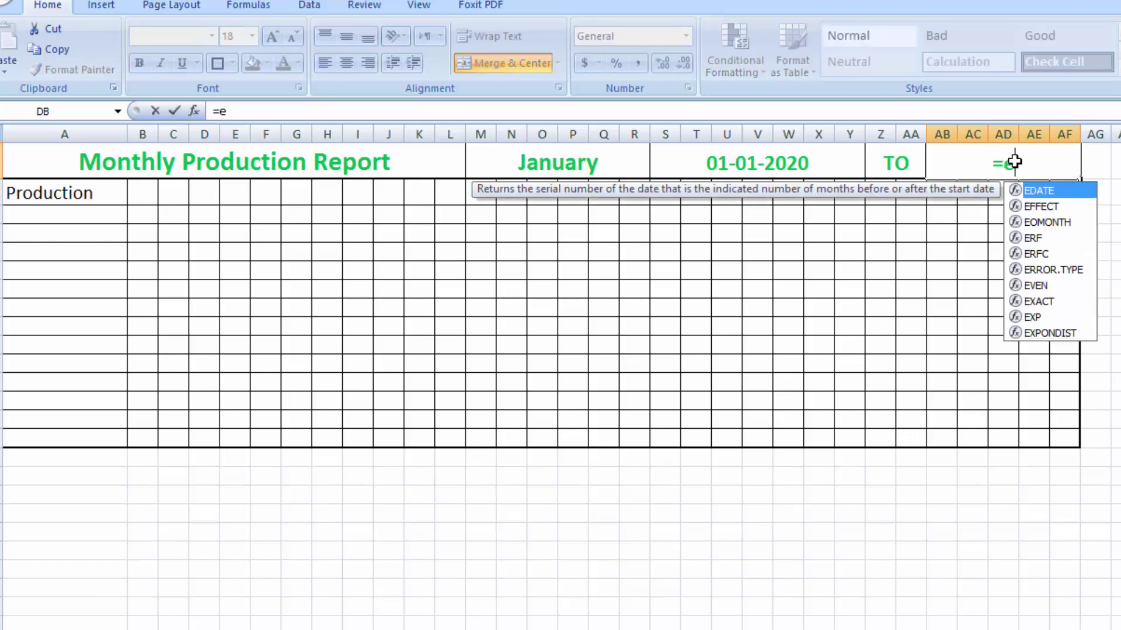
type("o")
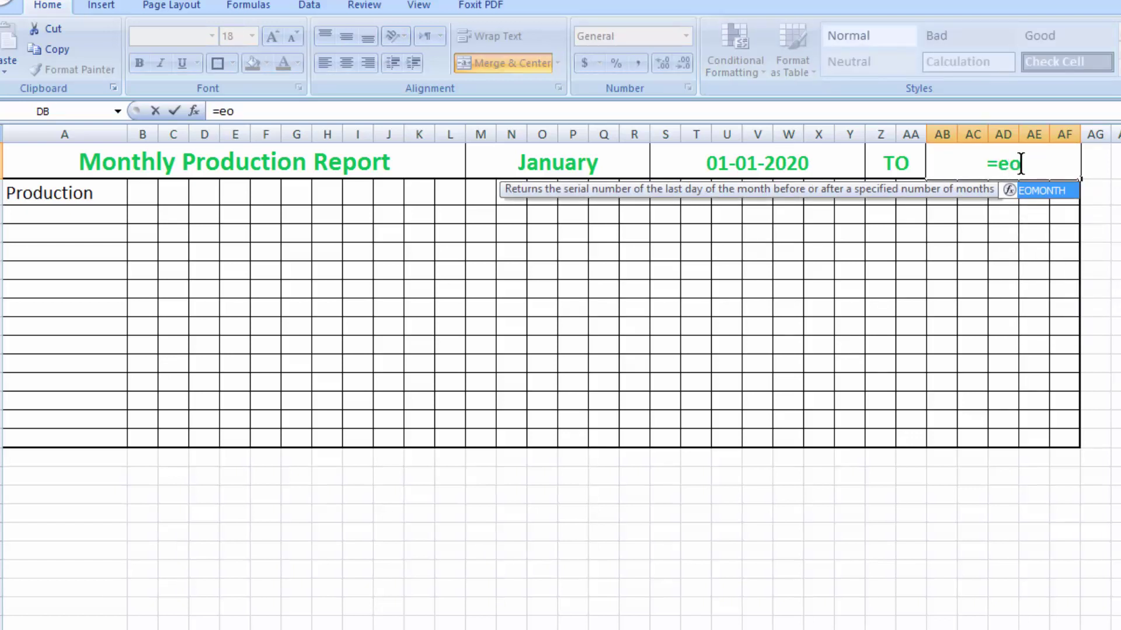
double_click(1041, 191)
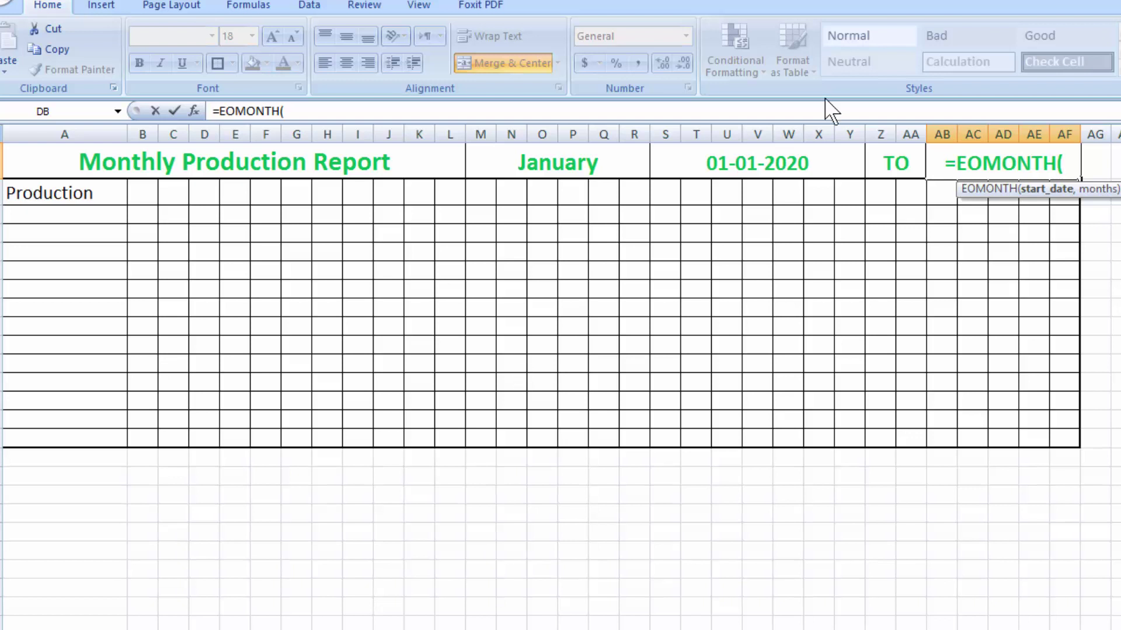
left_click(789, 163)
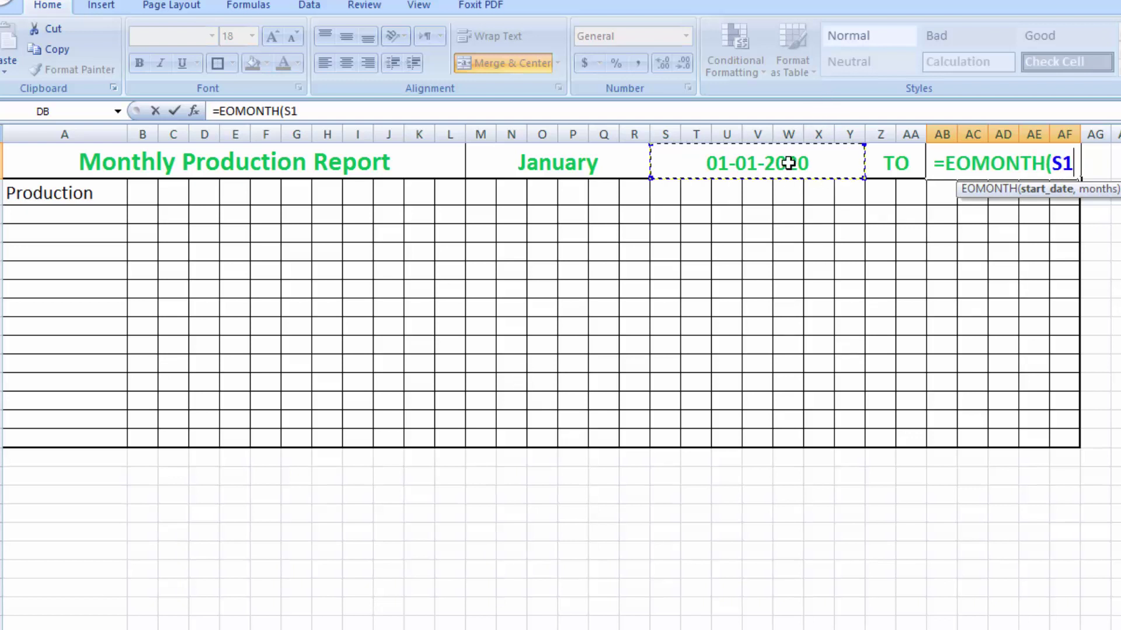
type(",")
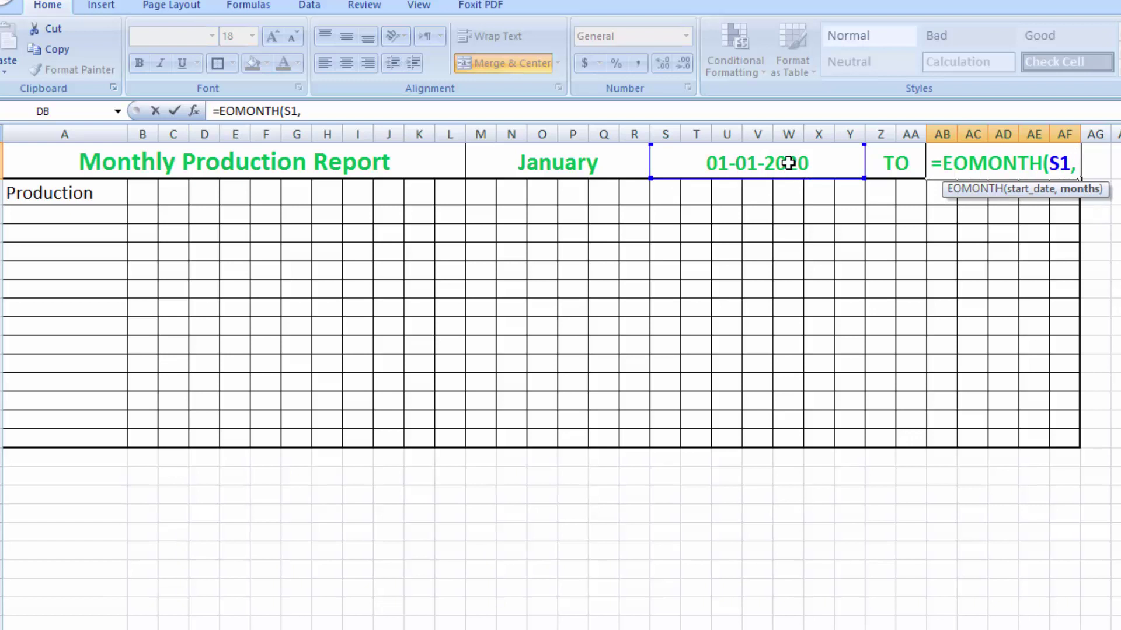
type("0")
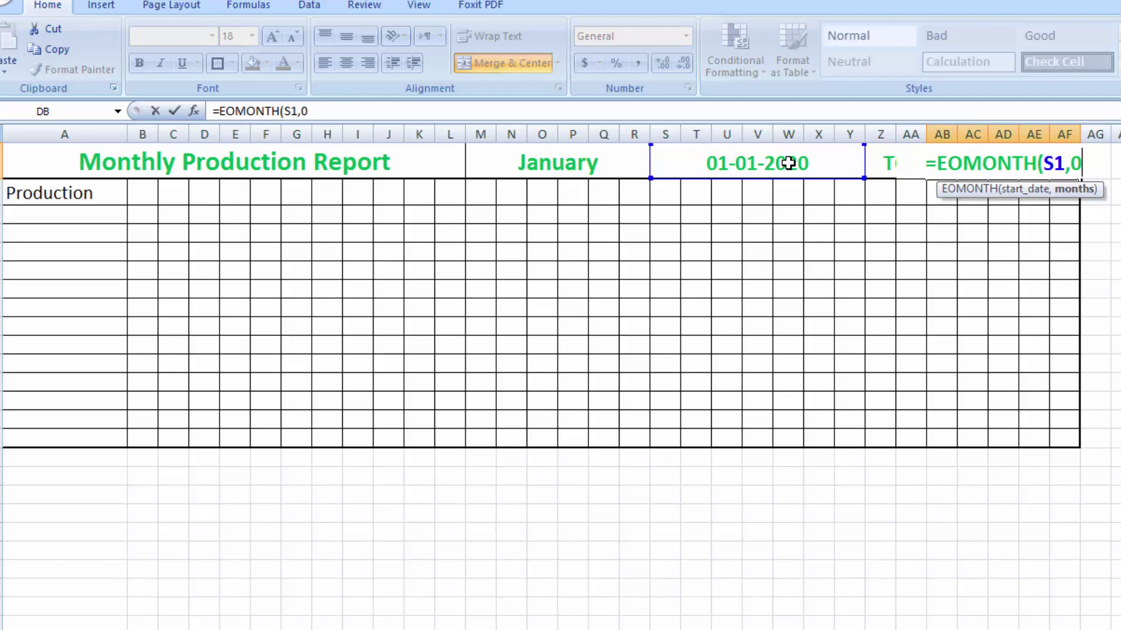
type(")")
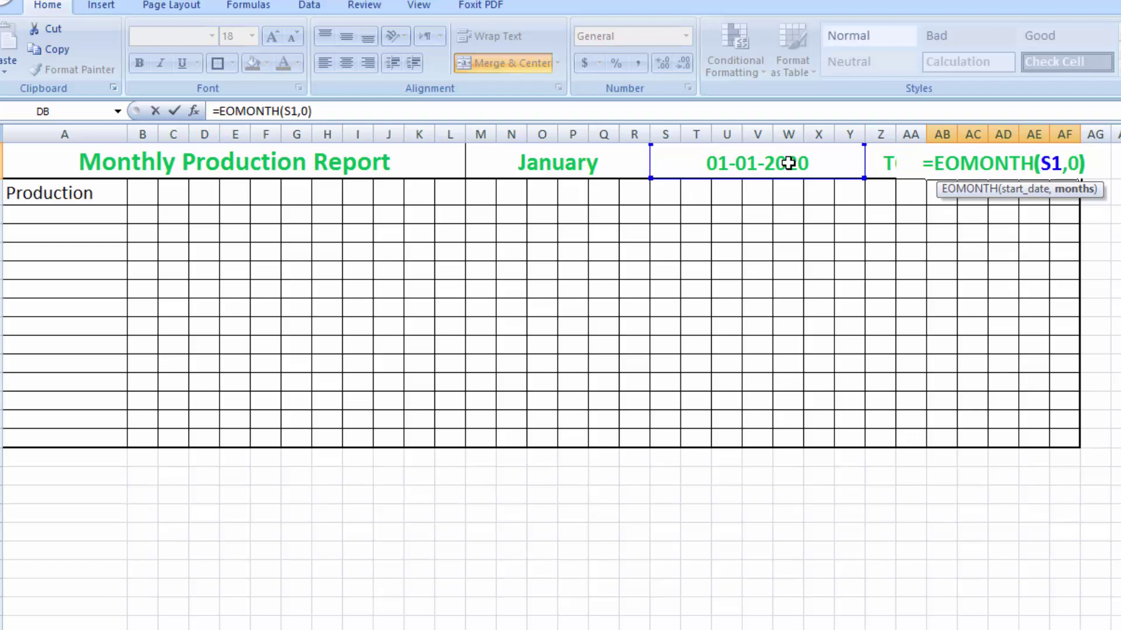
key("Return")
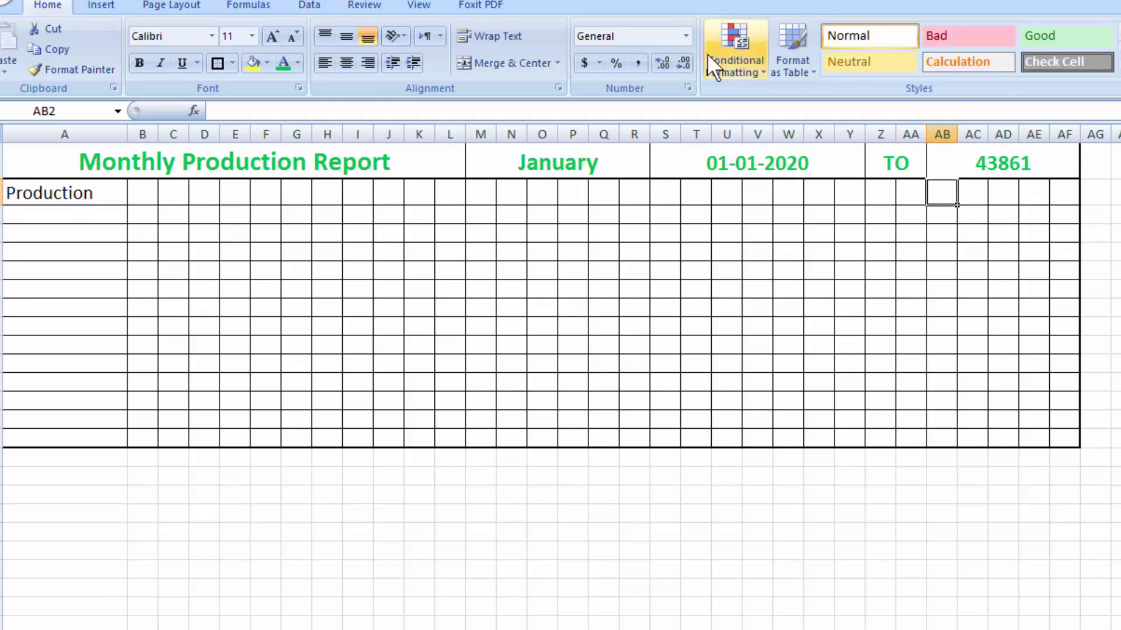
- Format the end date in AB1 as Short Date
left_click(687, 37)
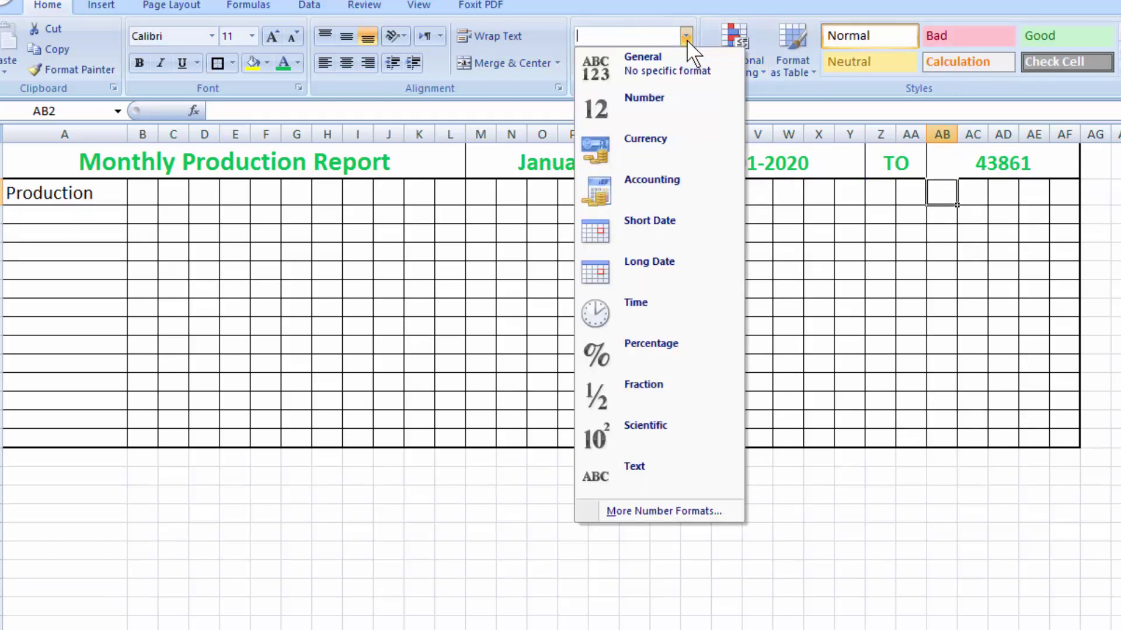
left_click(648, 218)
left_click(1030, 163)
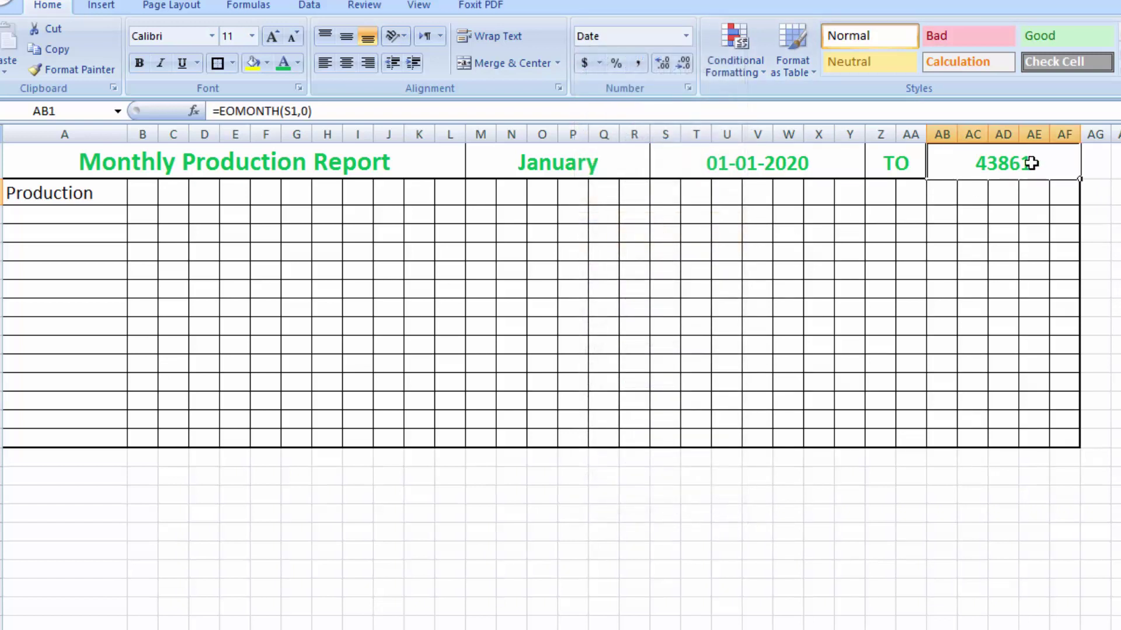
left_click(686, 36)
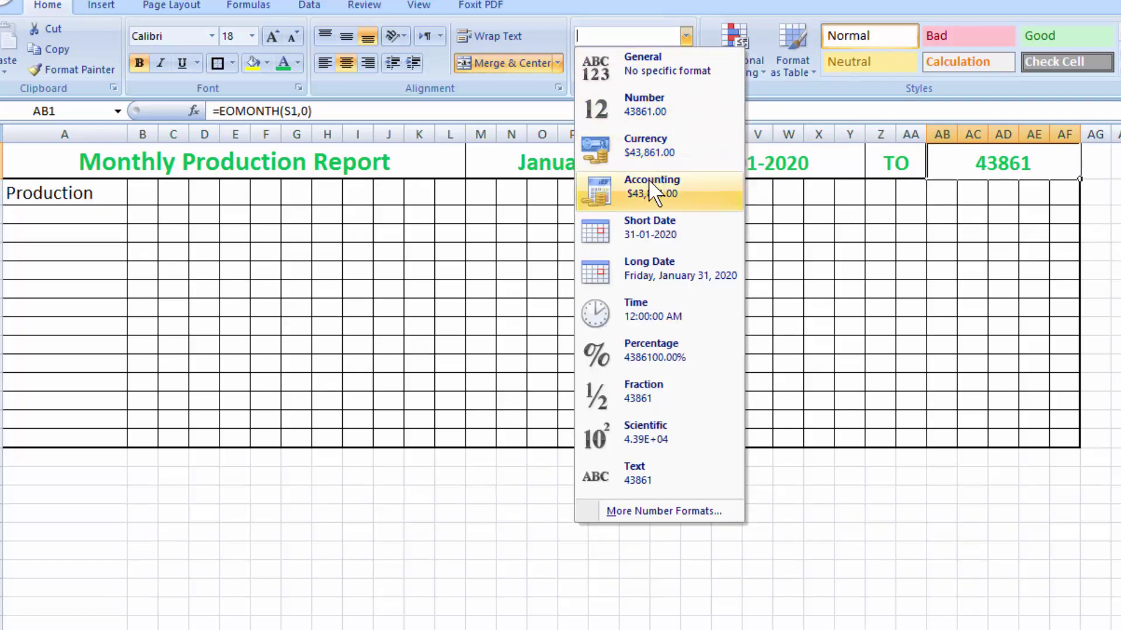
left_click(649, 217)
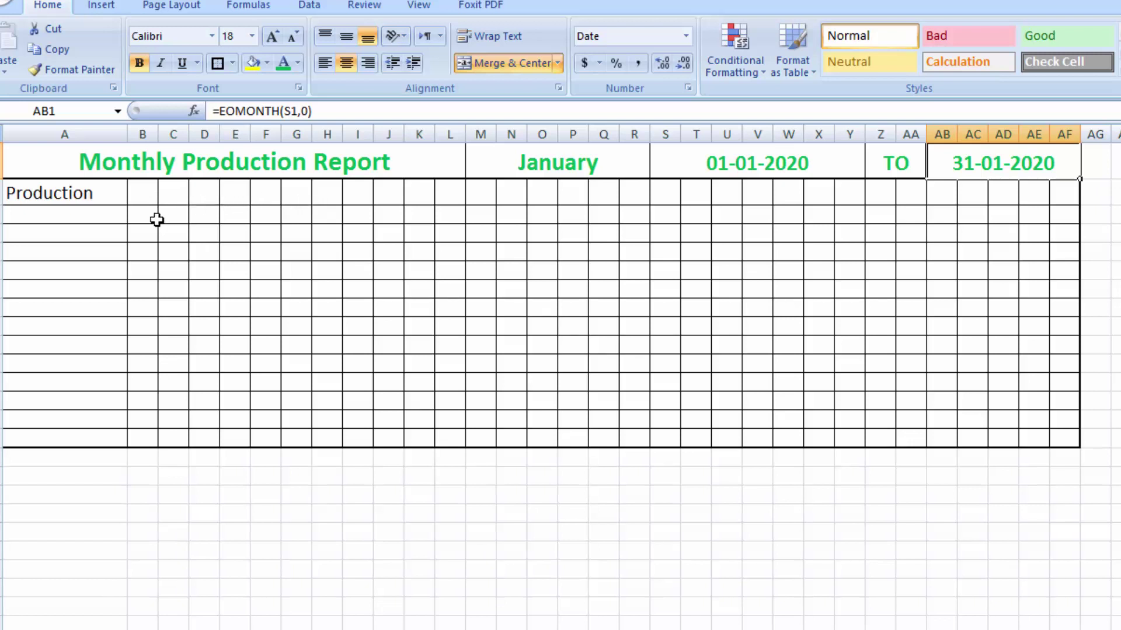
- Insert a blank row above the Production row and list M-tyre, Car Tyre, Dumper Tyre and Loader Tyre below Production in column A
right_click(1, 193)
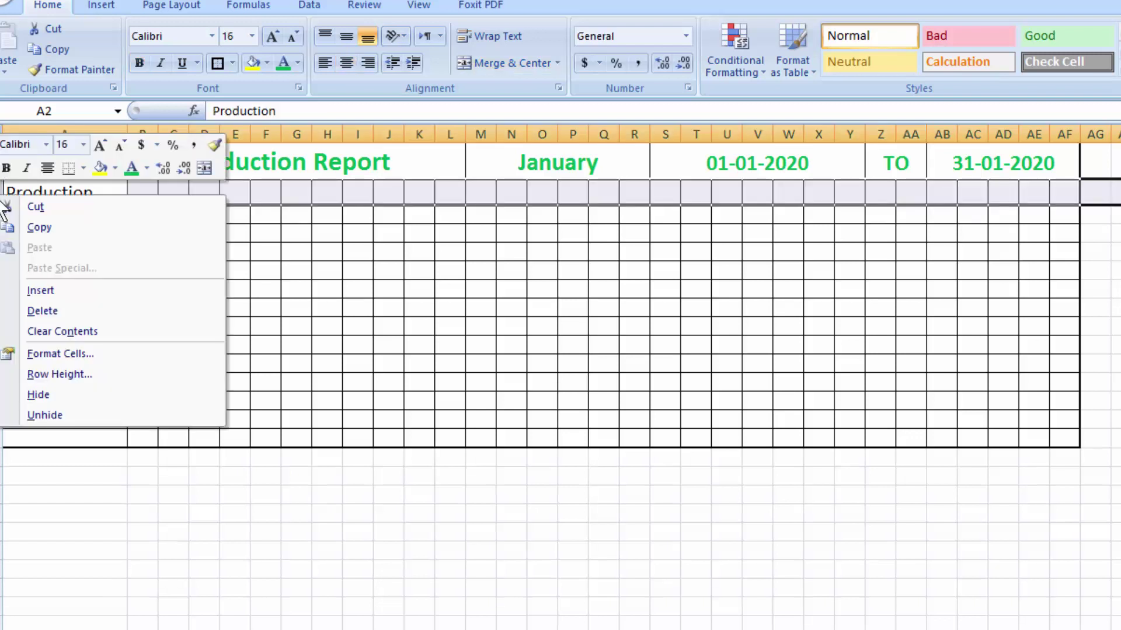
left_click(25, 292)
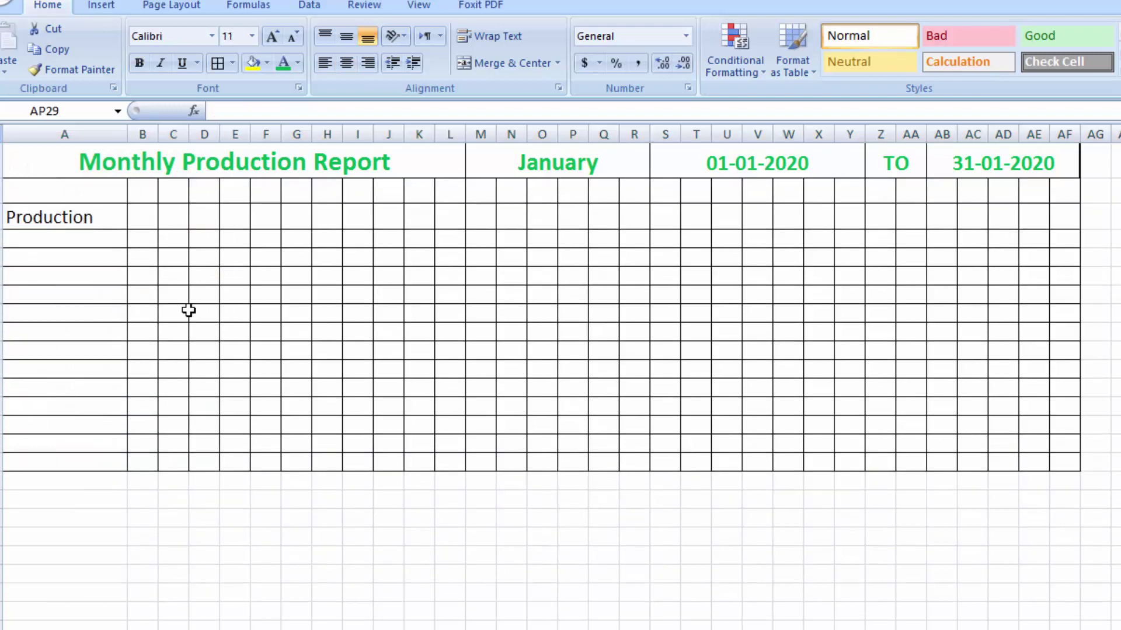
left_click(87, 238)
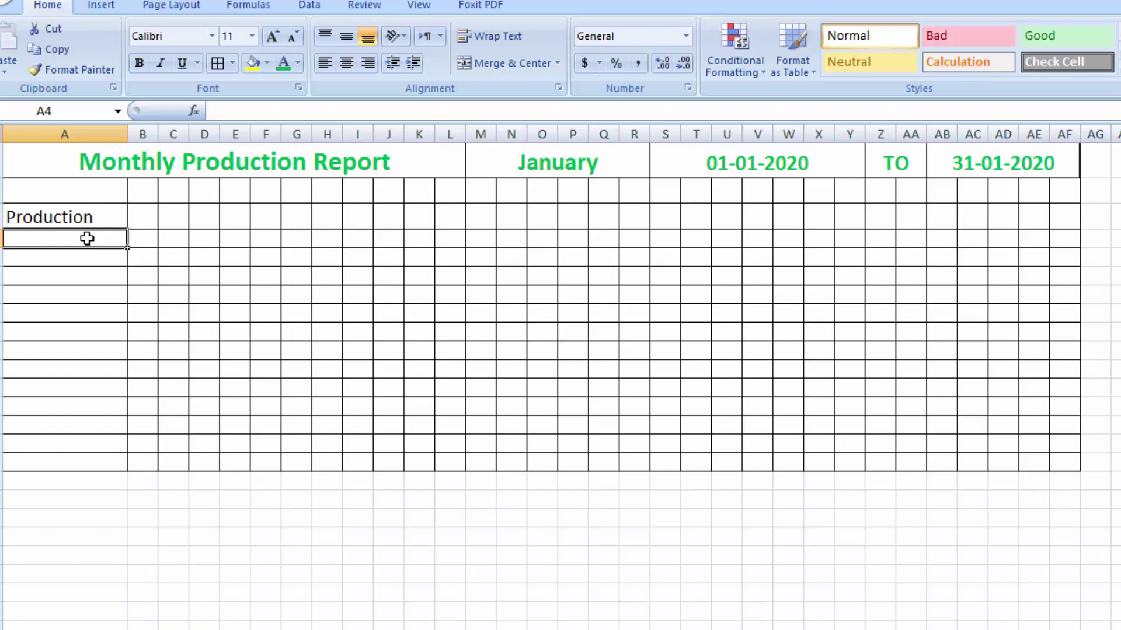
type("M-tyre")
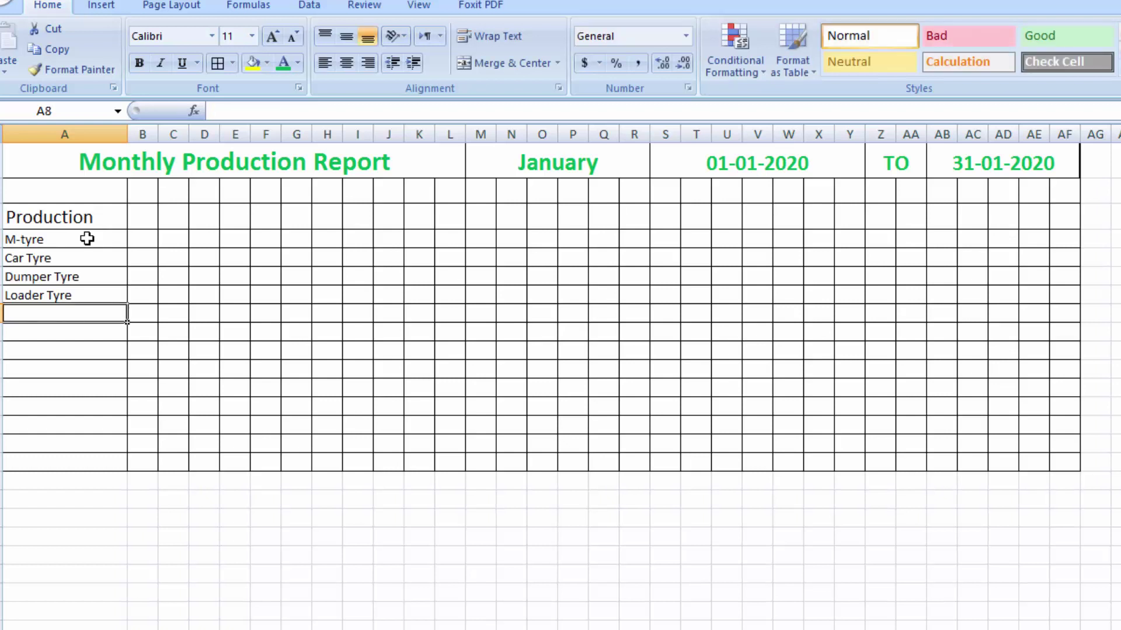
left_click(87, 215)
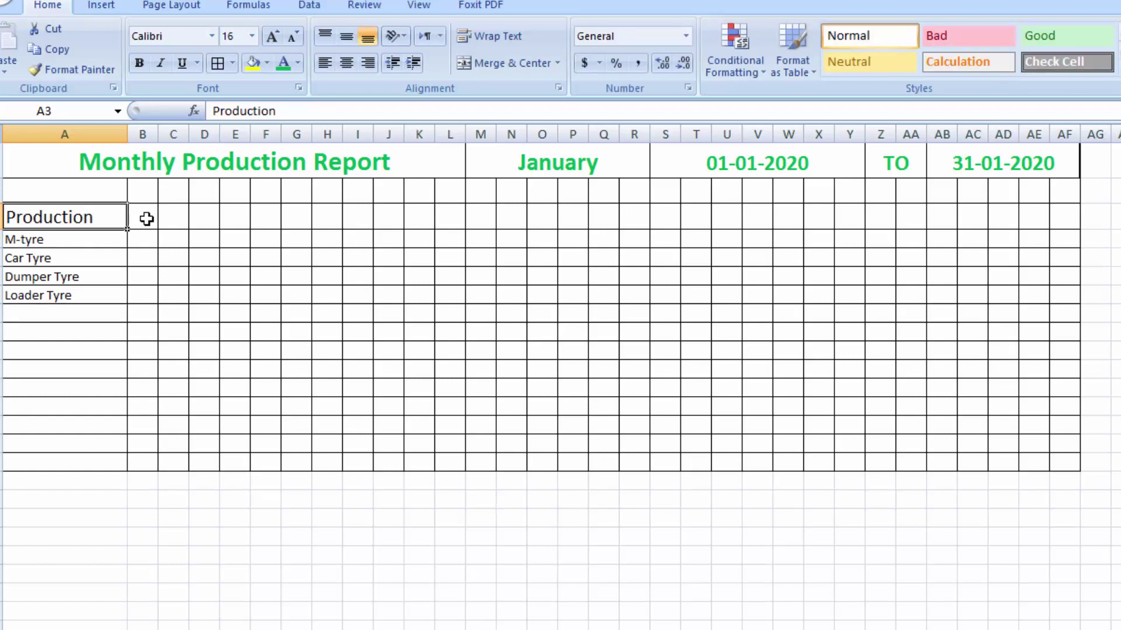
- Test the month selector in M1 by choosing February, March and November
left_click(546, 161)
left_click(658, 169)
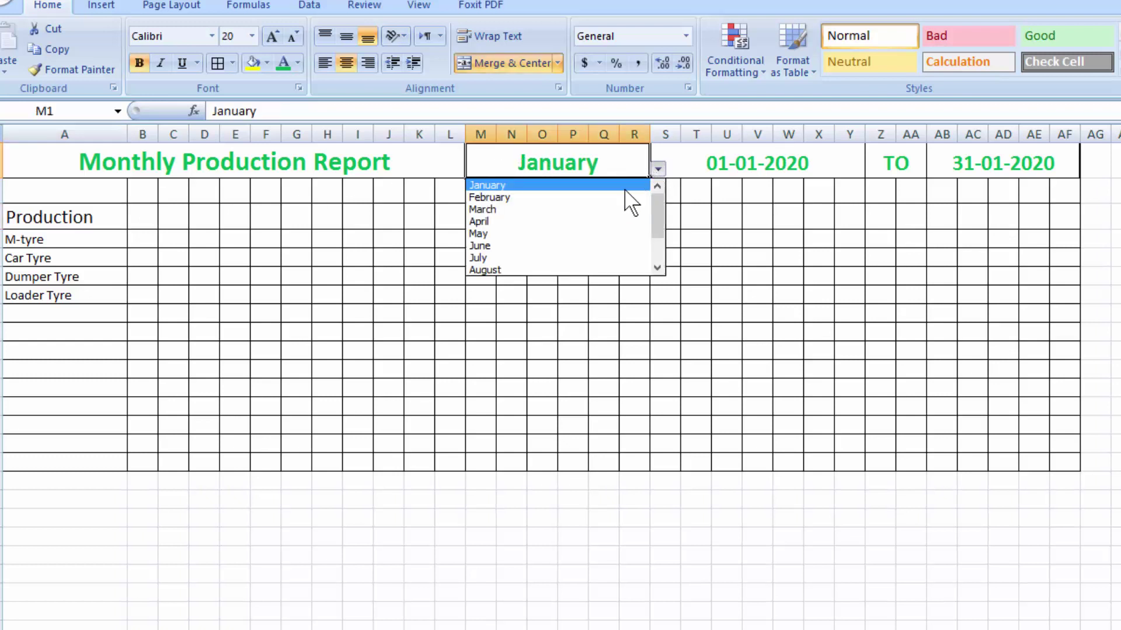
left_click(625, 202)
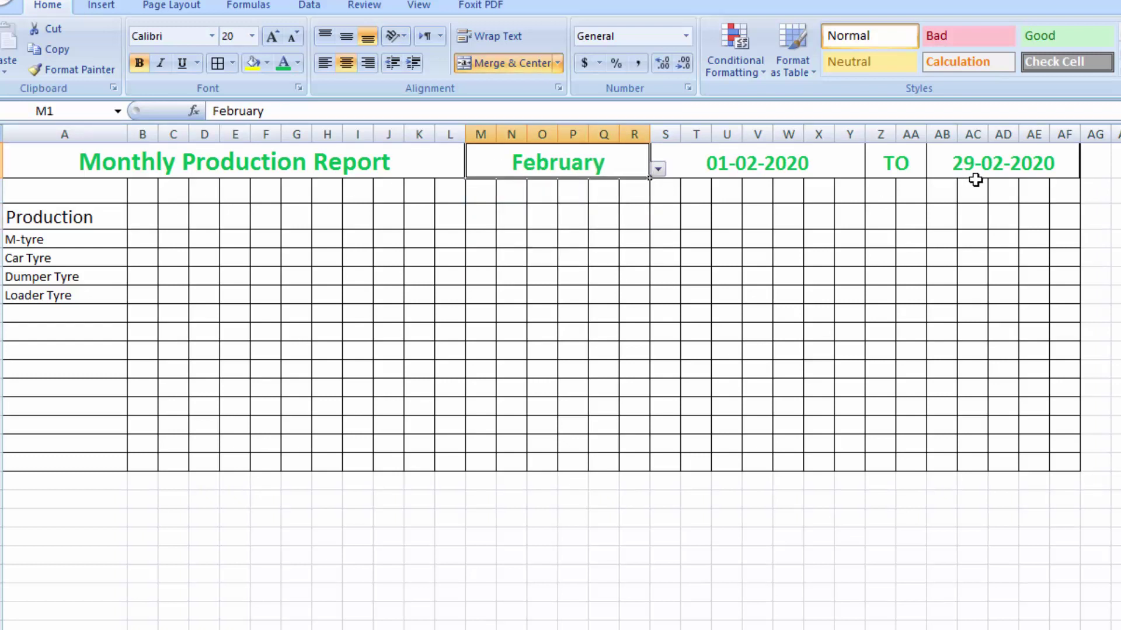
left_click(658, 169)
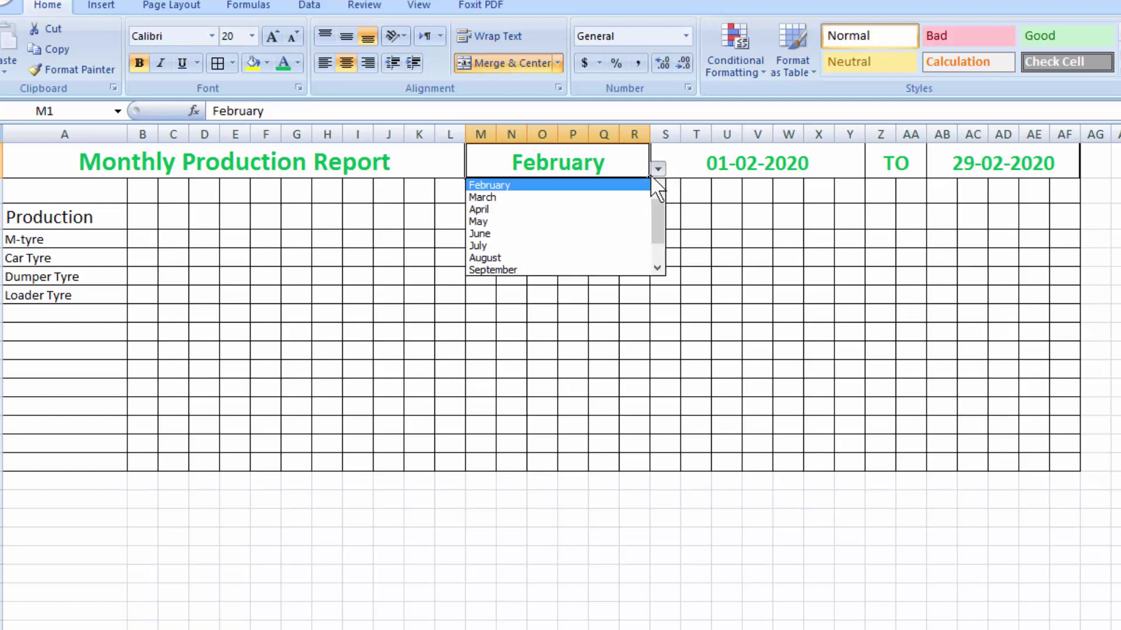
left_click(620, 199)
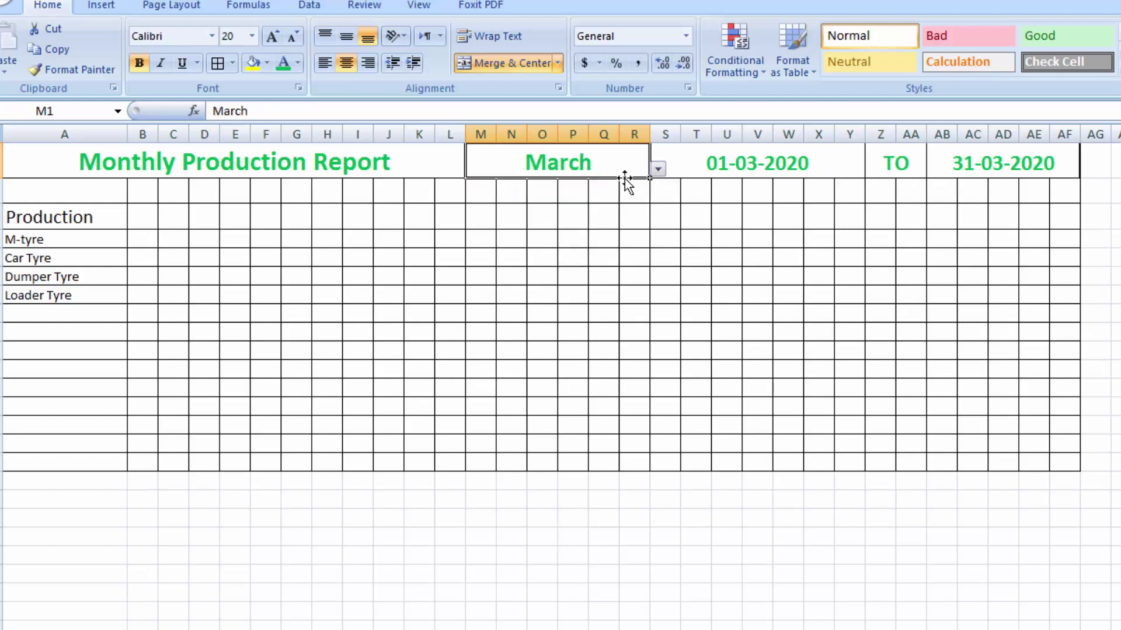
left_click(658, 169)
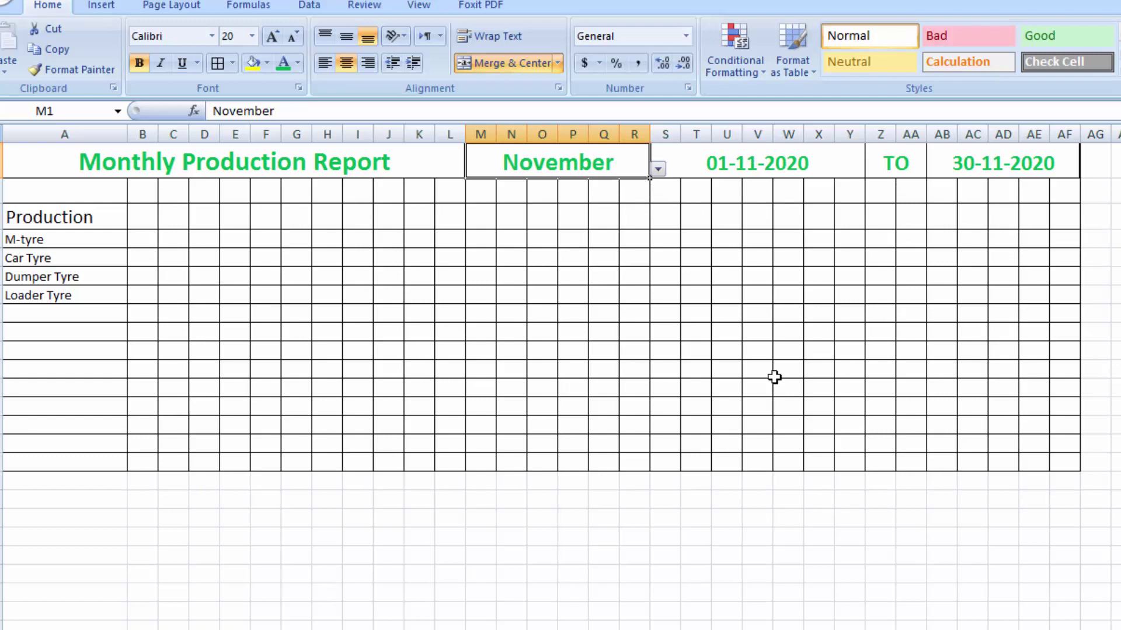
- Enter the formula =S1 in B3 beside Production; try auto-fitting column B and undo the width change
left_click(143, 217)
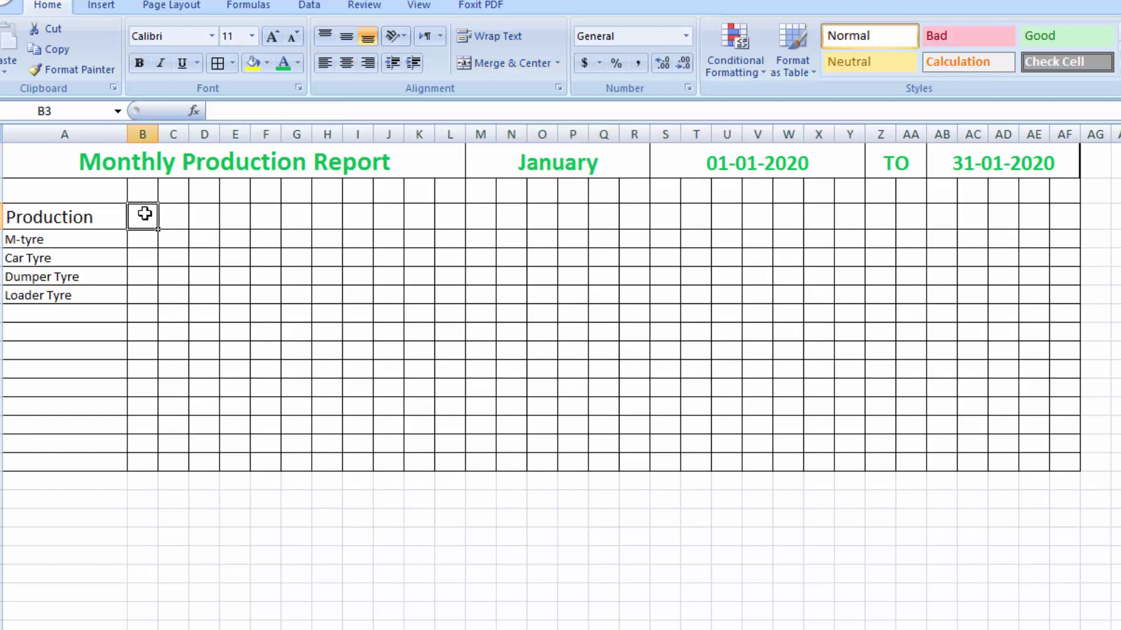
left_click(222, 111)
type("=")
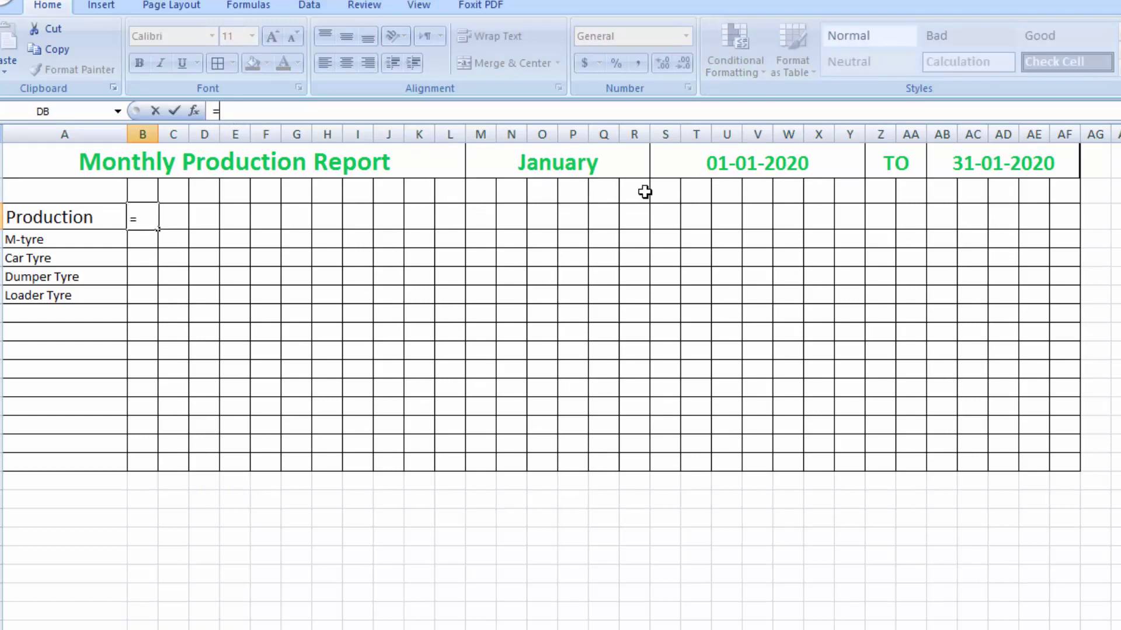
left_click(721, 166)
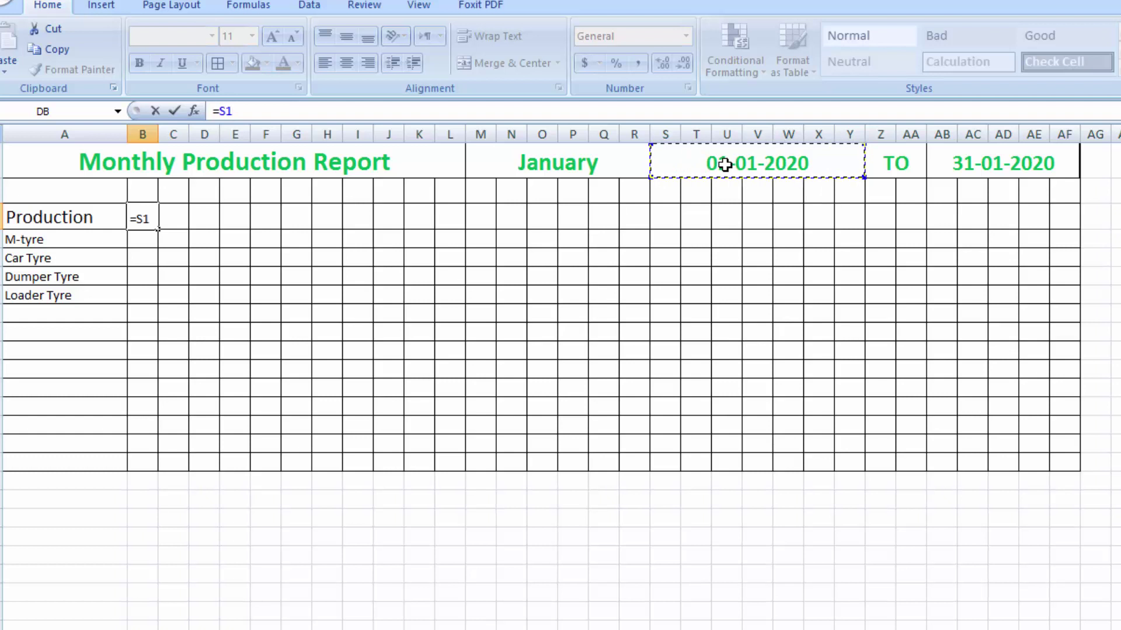
key("Return")
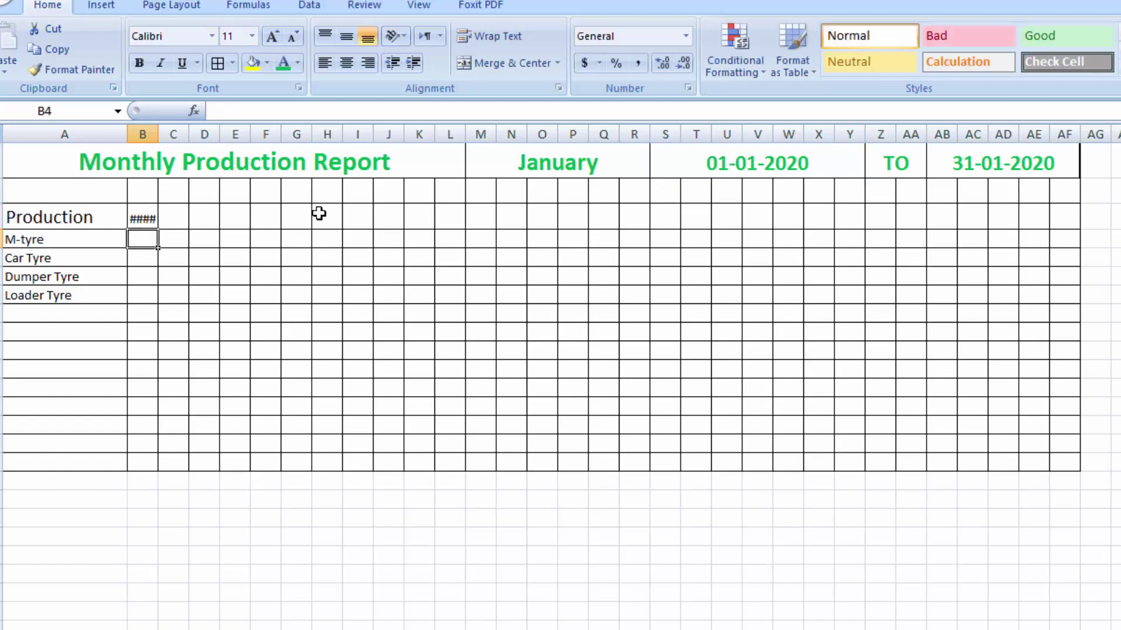
double_click(165, 129)
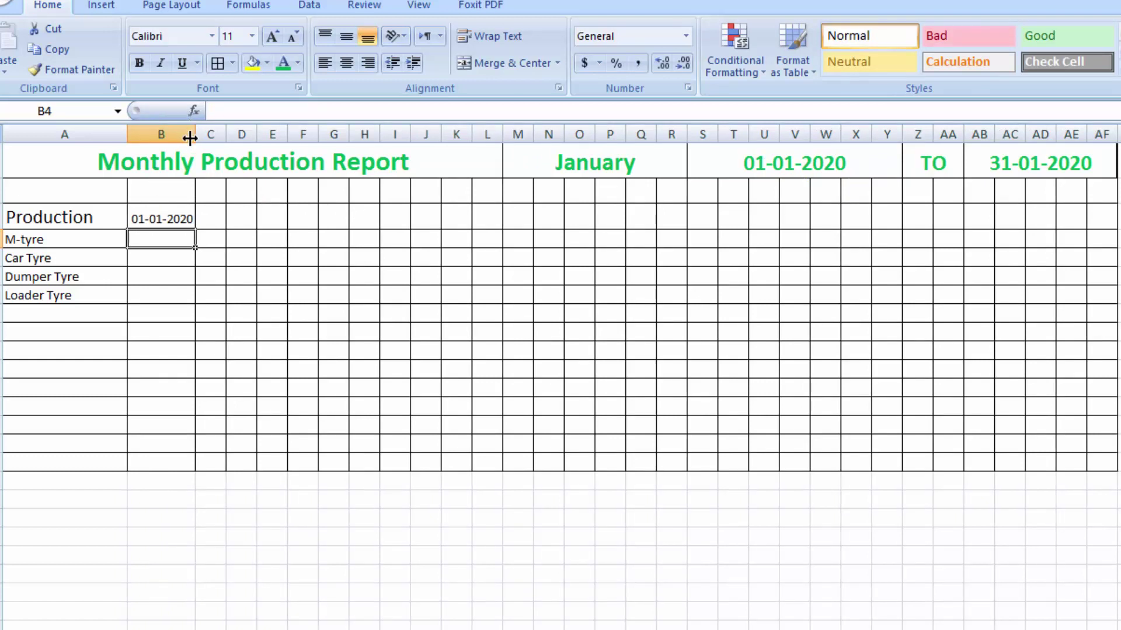
key("ctrl+z")
- Apply the custom number format d to B3 to show only the day of the date
left_click(142, 209)
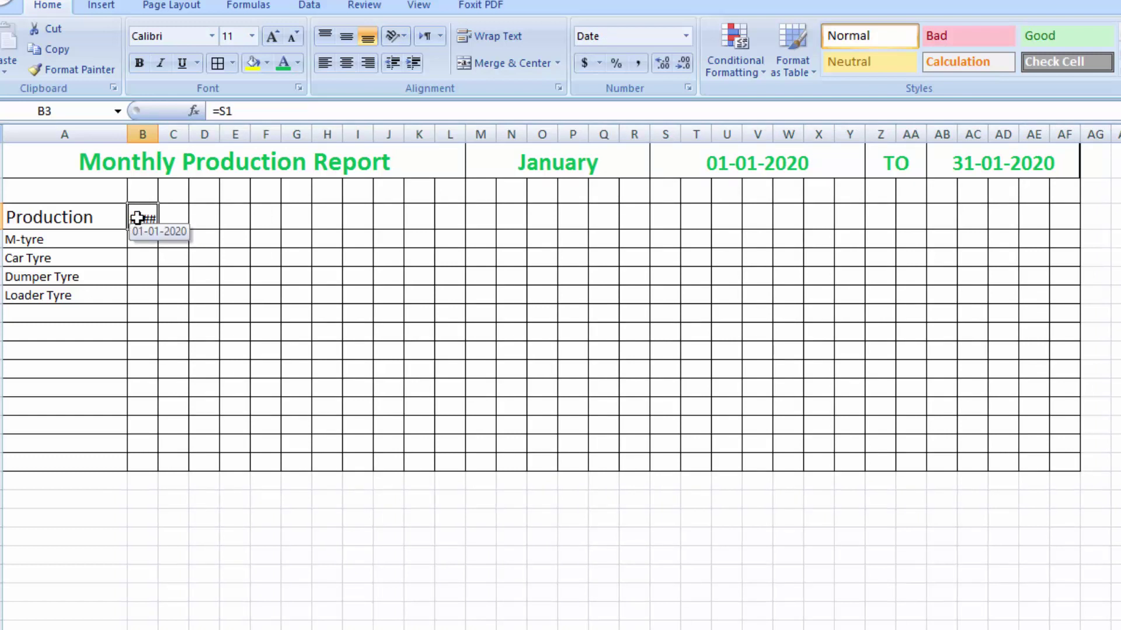
right_click(138, 218)
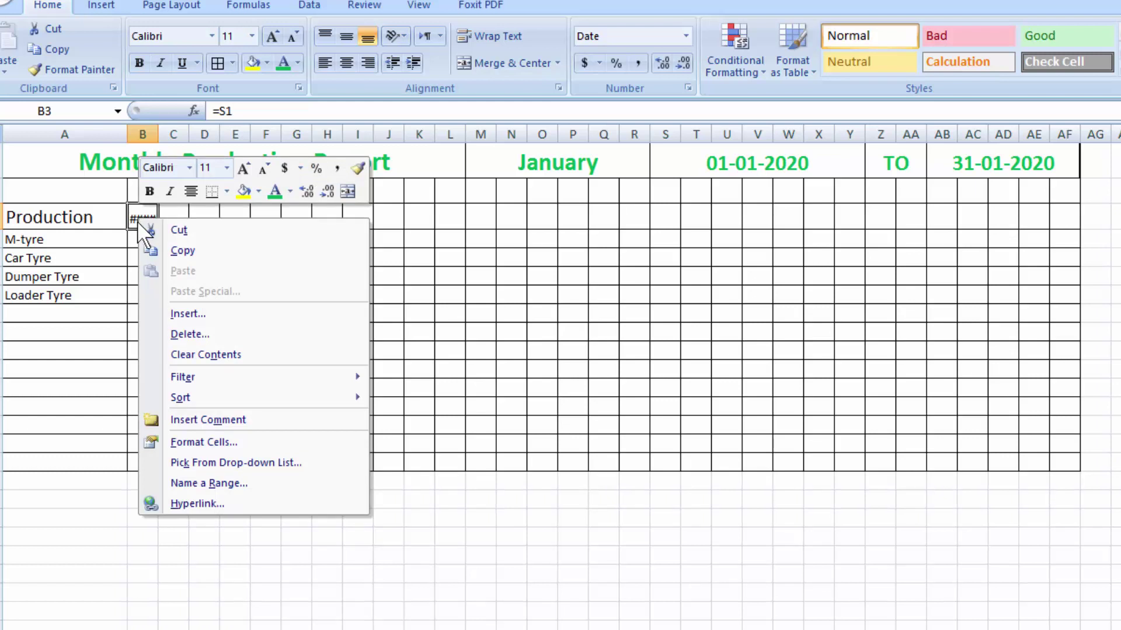
left_click(187, 442)
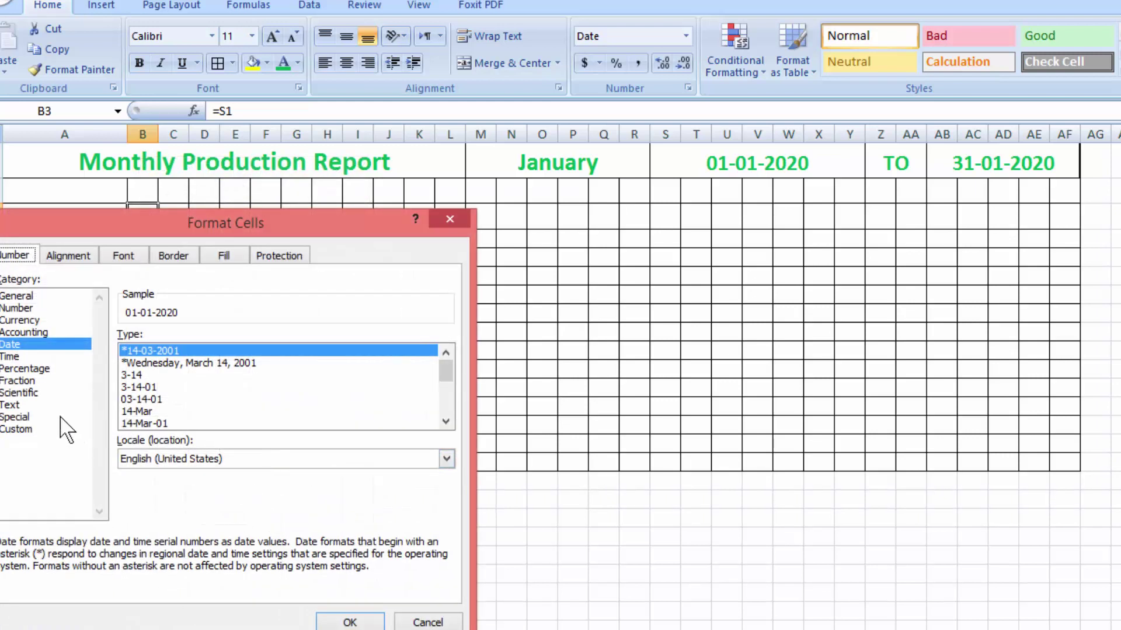
left_click(32, 430)
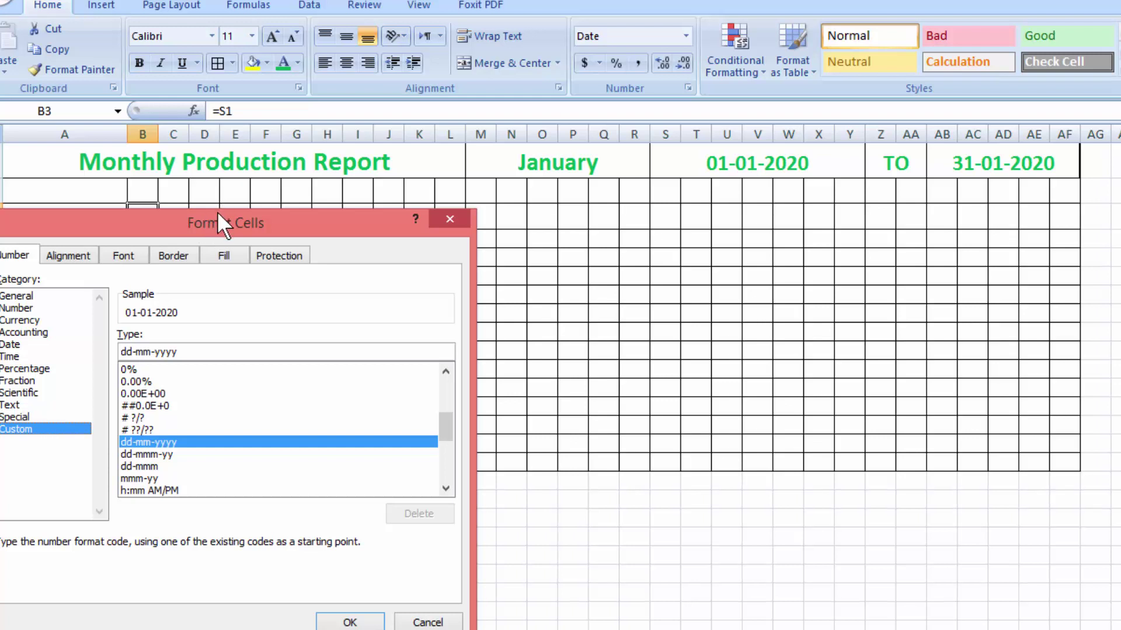
left_click_drag(217, 212, 600, 246)
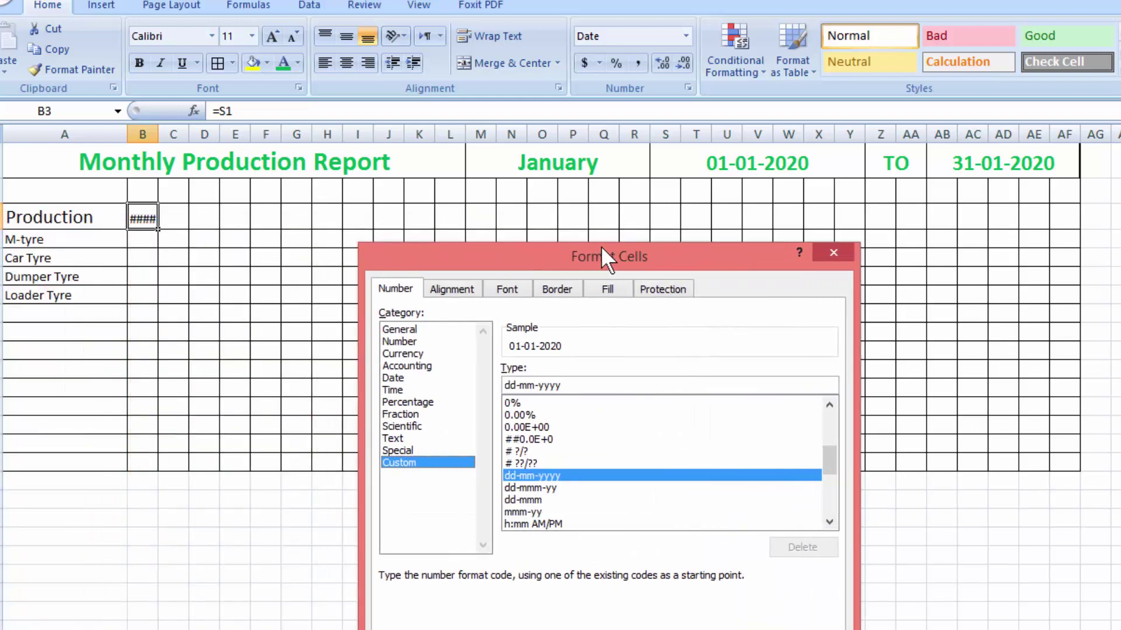
left_click_drag(576, 383, 492, 384)
type("d")
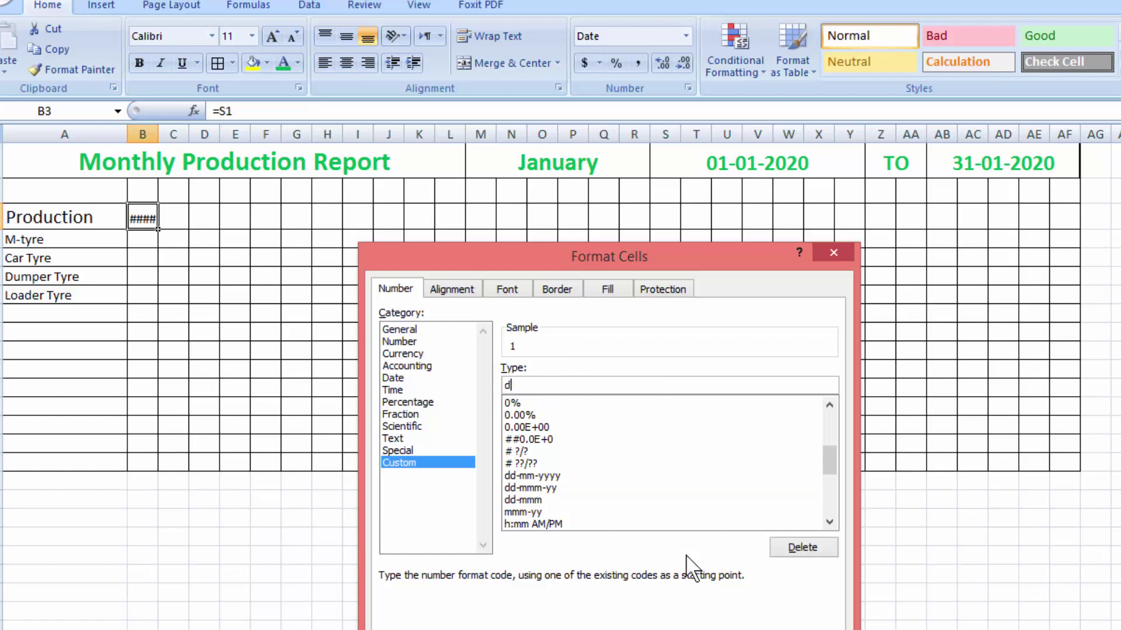
key("Return")
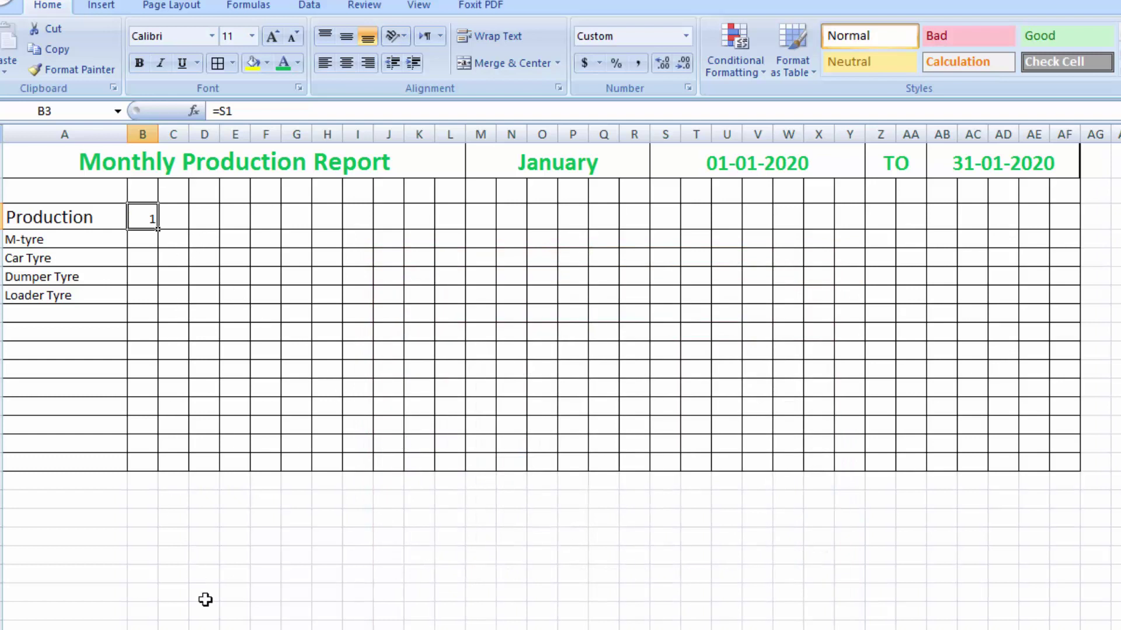
left_click(213, 629)
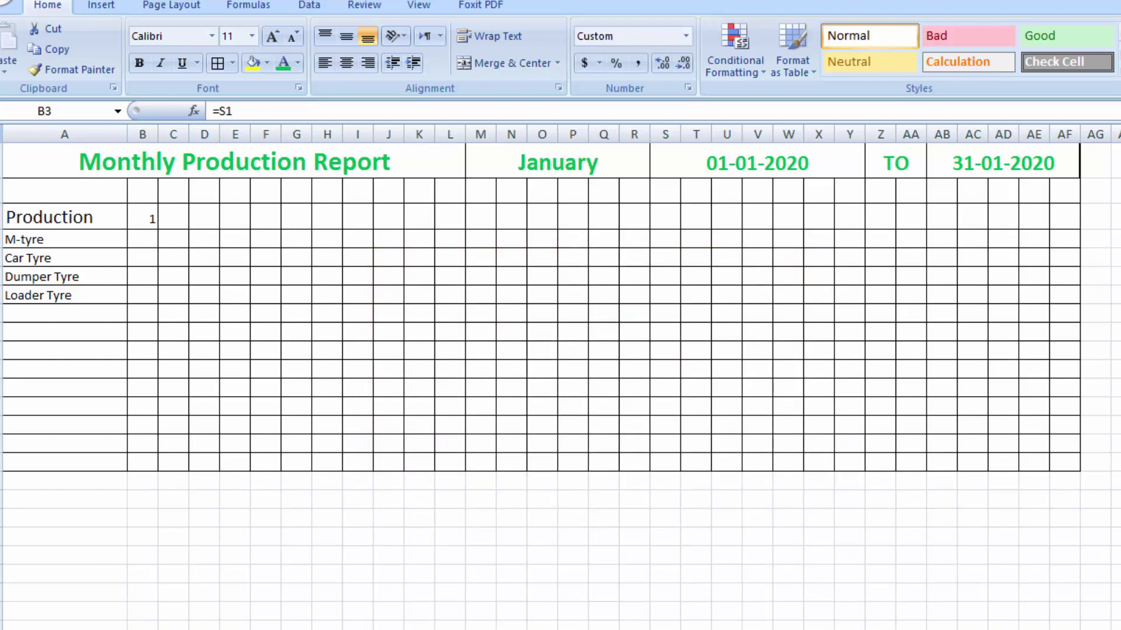
- Try to enter the formula =if(B3<$AB$1,B3+1"") in C3 for the next day's date
key("Right")
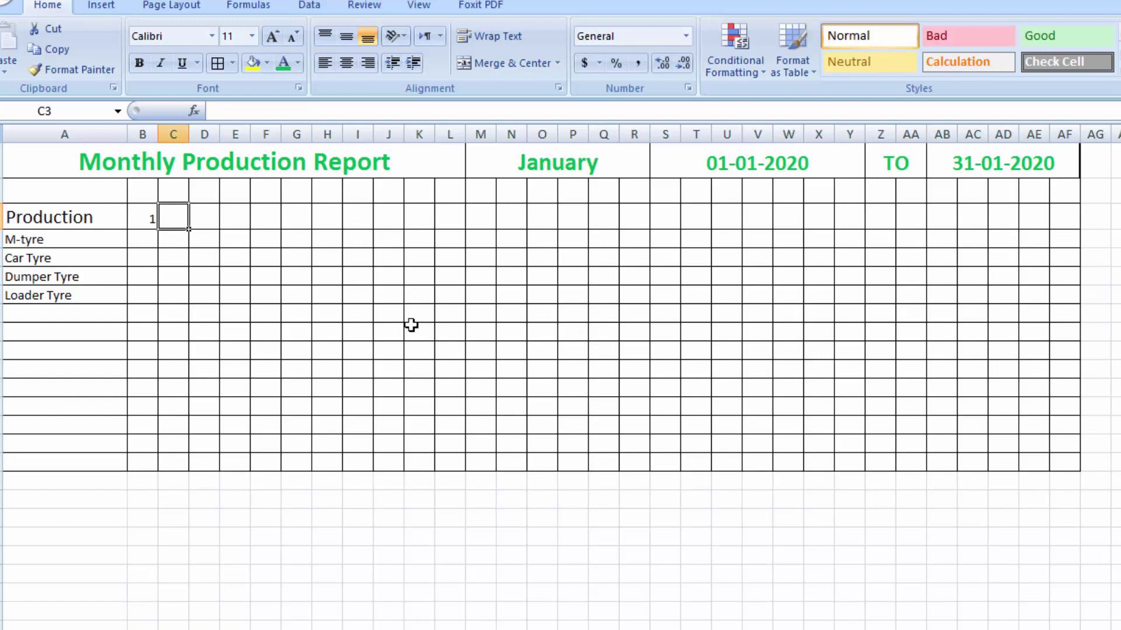
left_click(240, 112)
type("=")
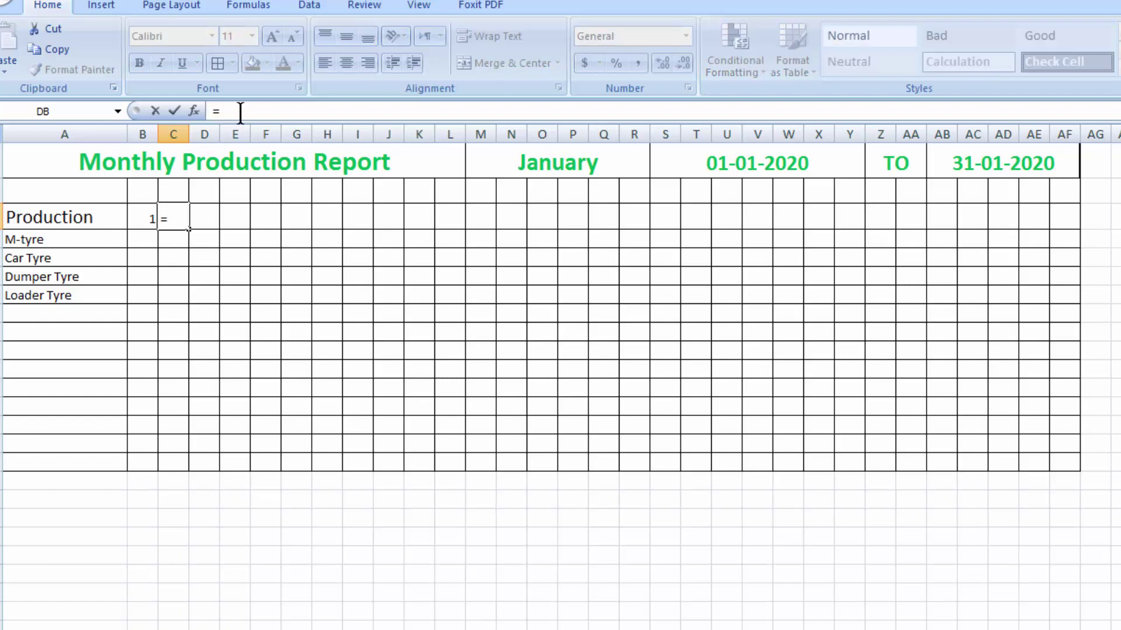
type("if")
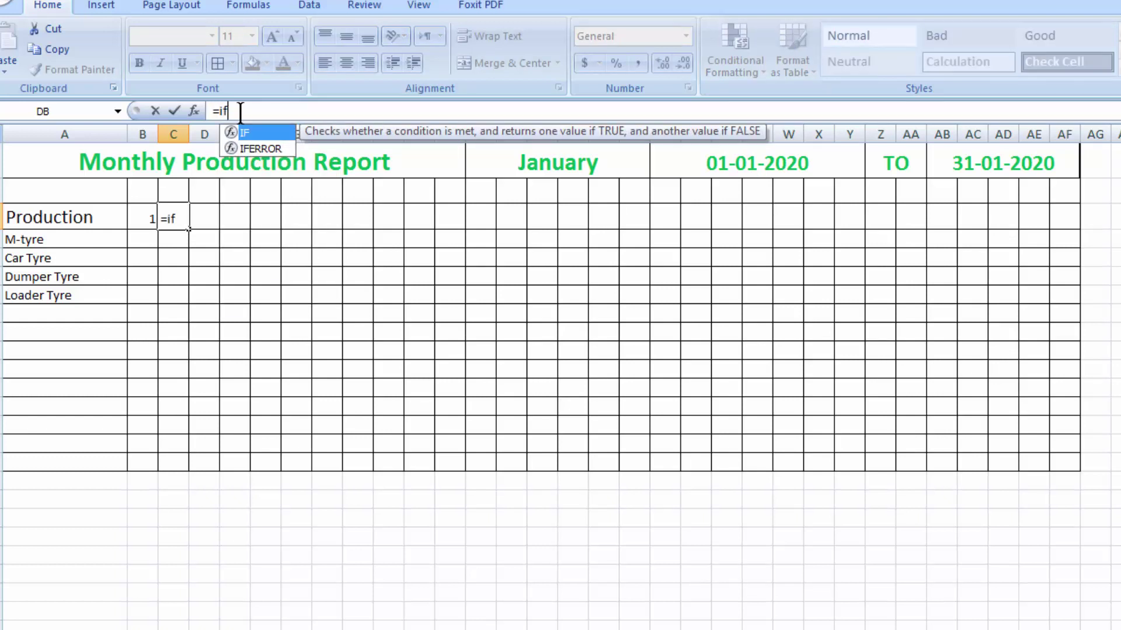
type("(")
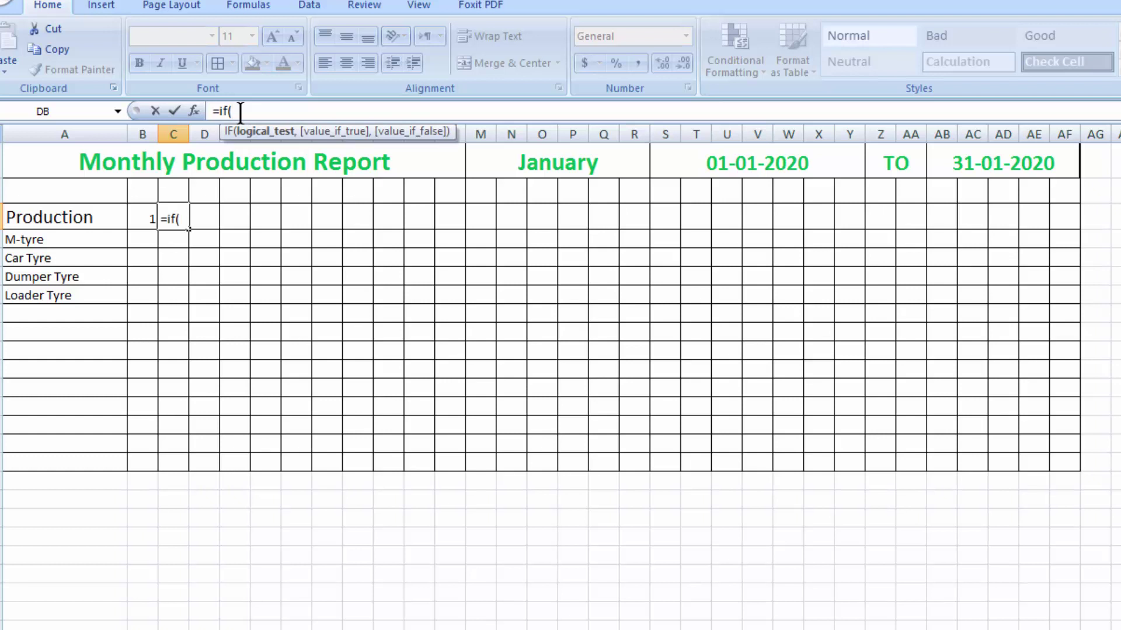
left_click(146, 215)
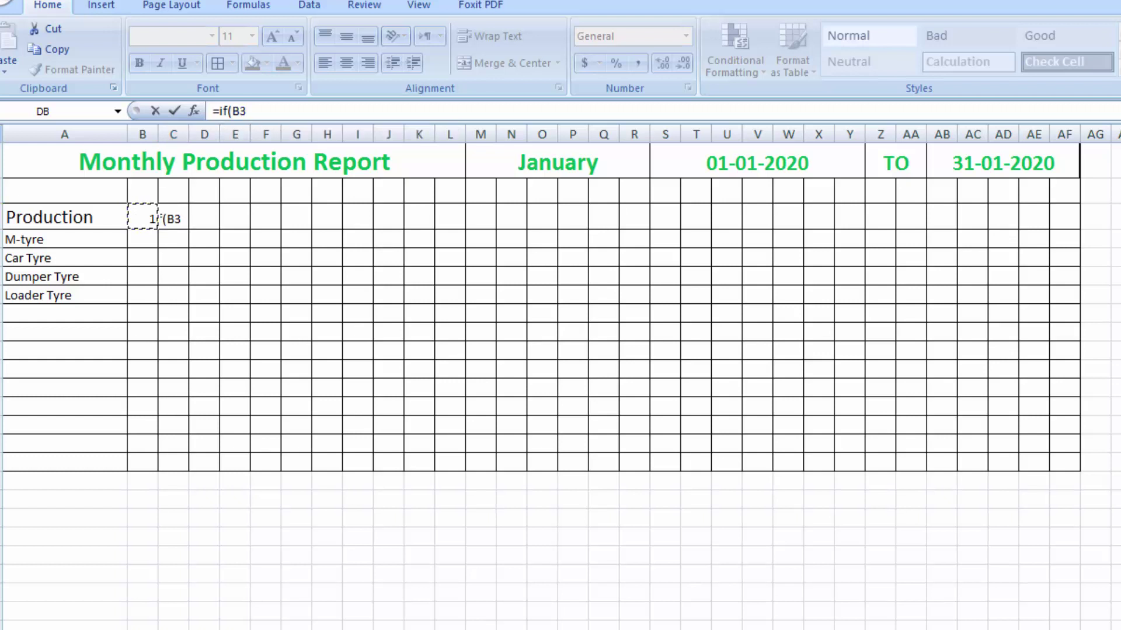
type("<")
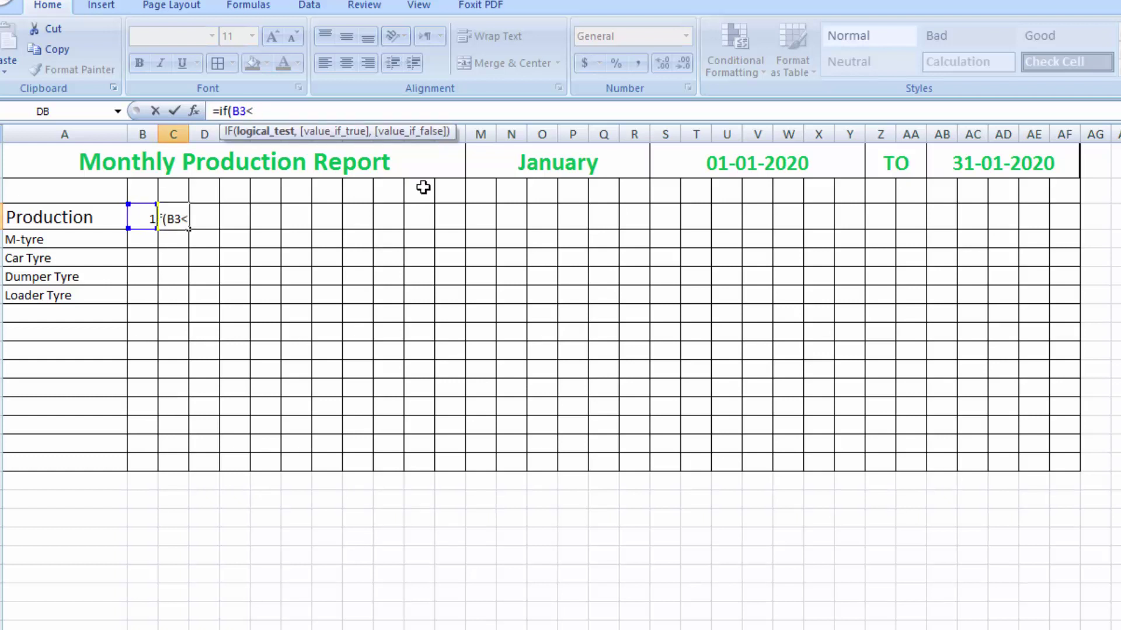
left_click(963, 162)
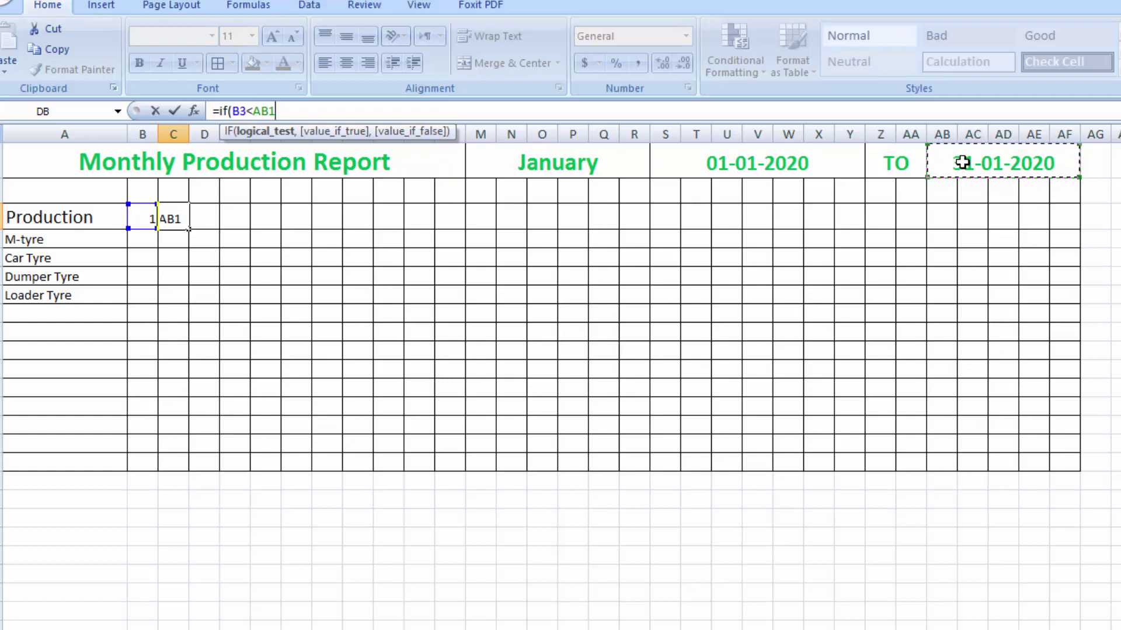
key("F4")
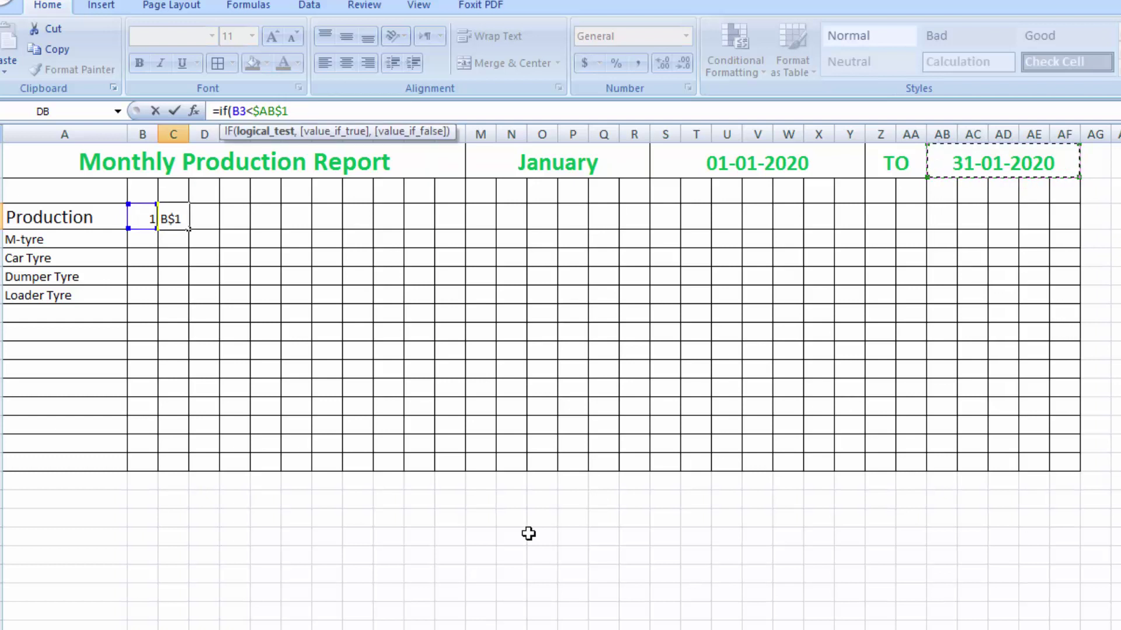
type(",")
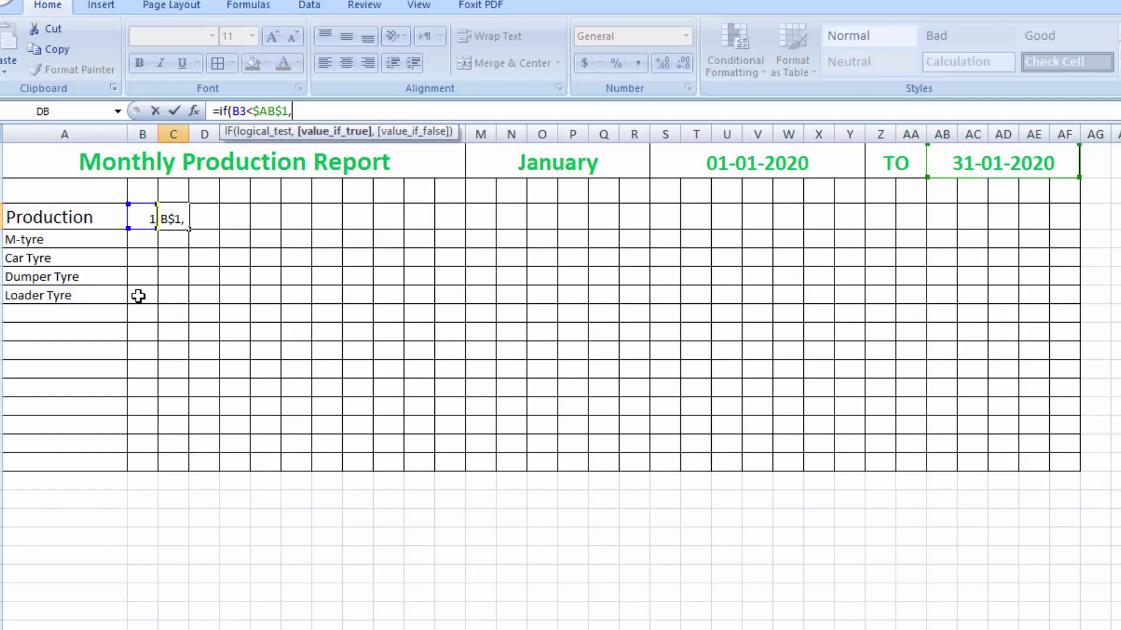
left_click(141, 220)
type("+1\"\"")
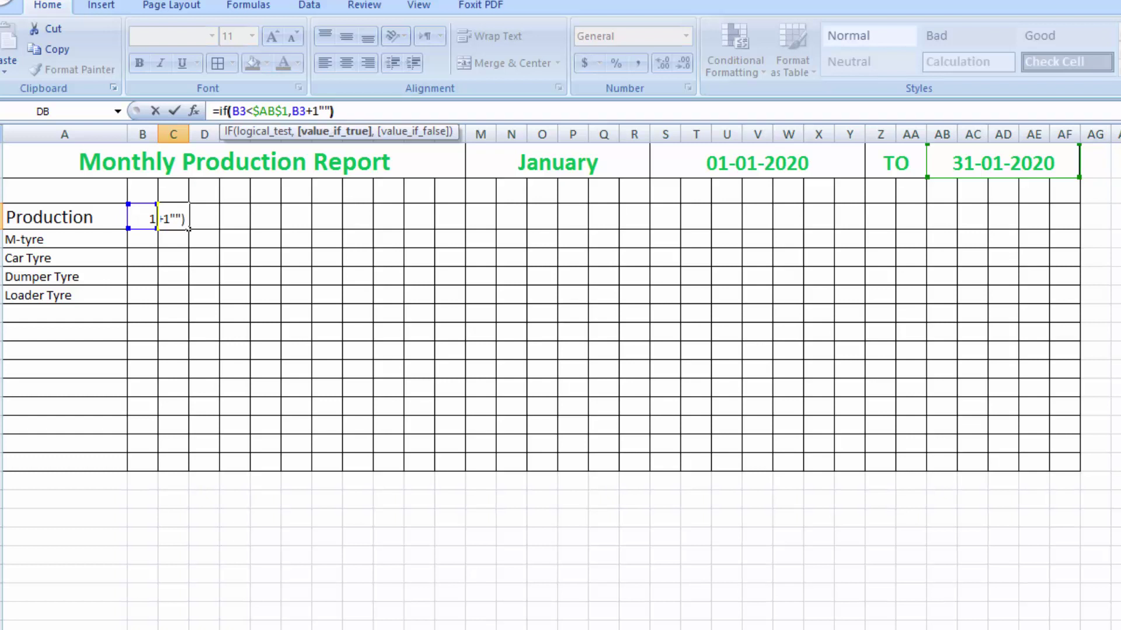
type(")")
key("Return")
key("Return")
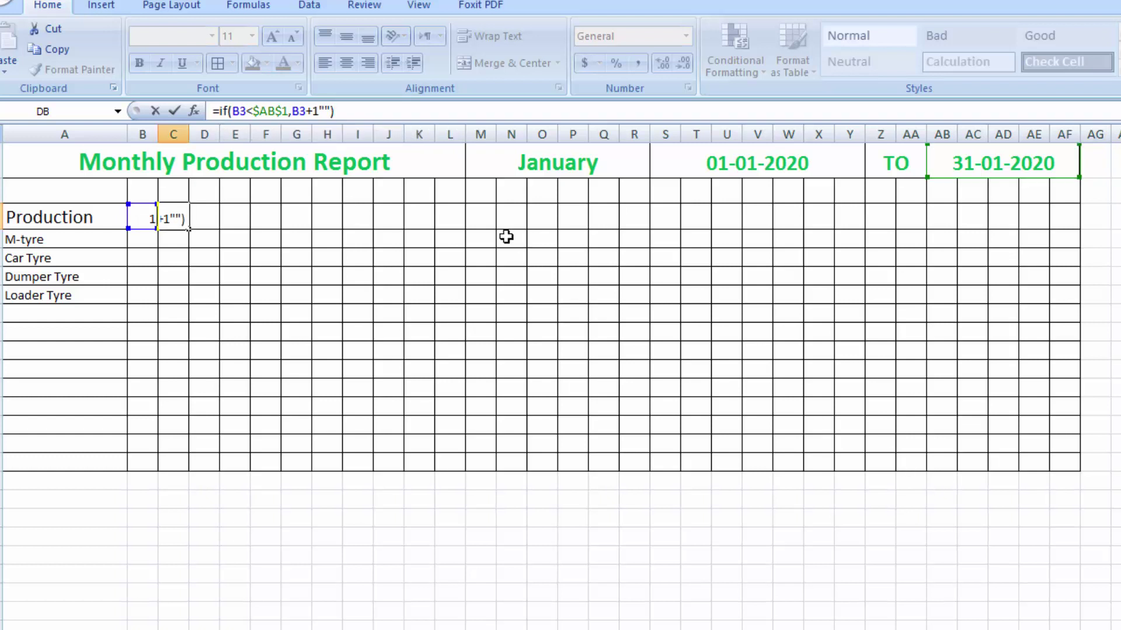
- Add the missing comma after B3+1 and enter the C3 formula as =IF(B3<$AB$1,B3+1,"")
left_click(319, 112)
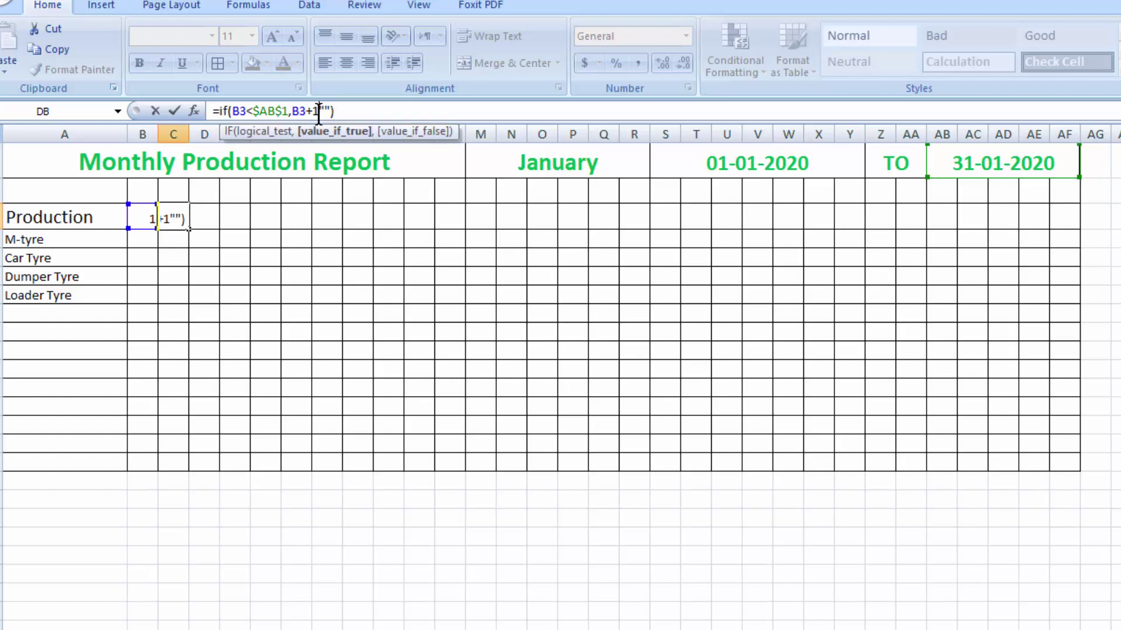
type(",")
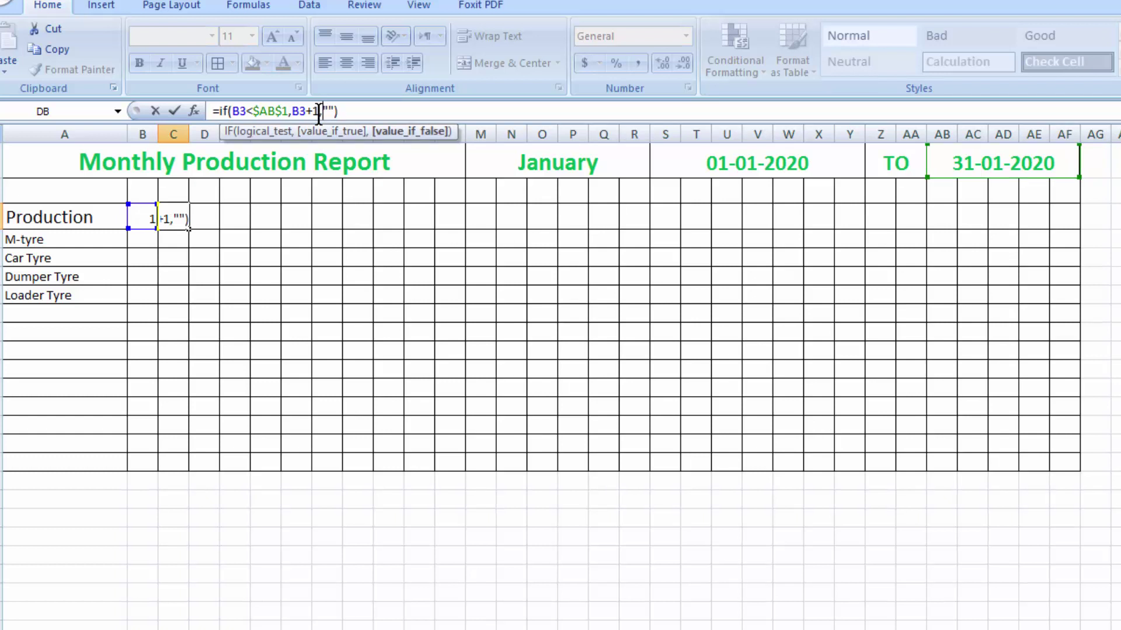
left_click(355, 111)
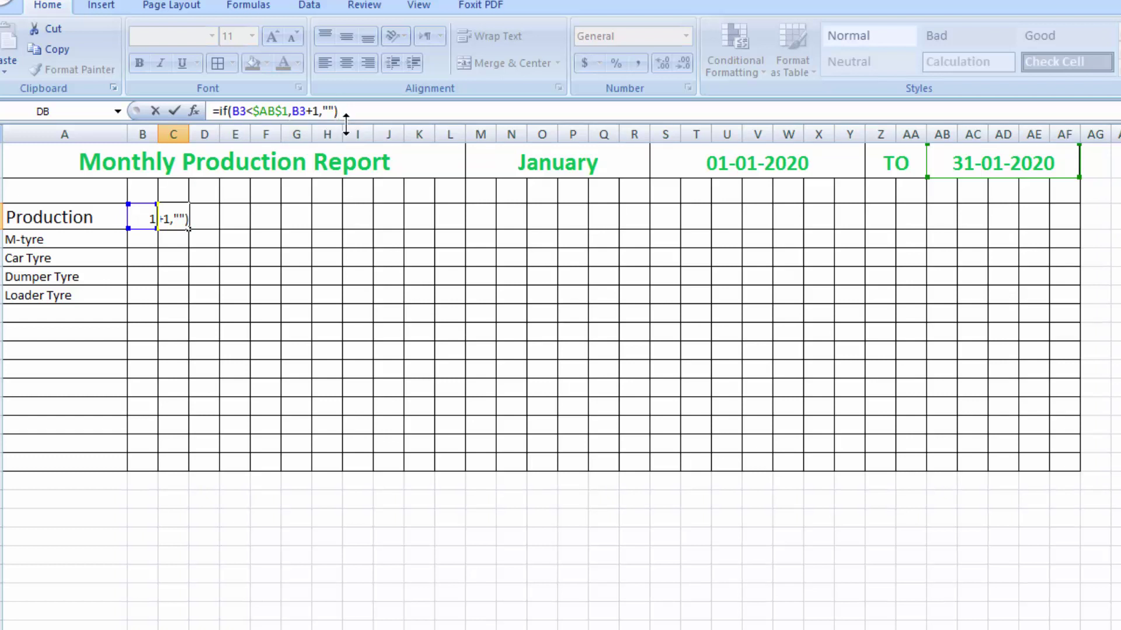
key("Return")
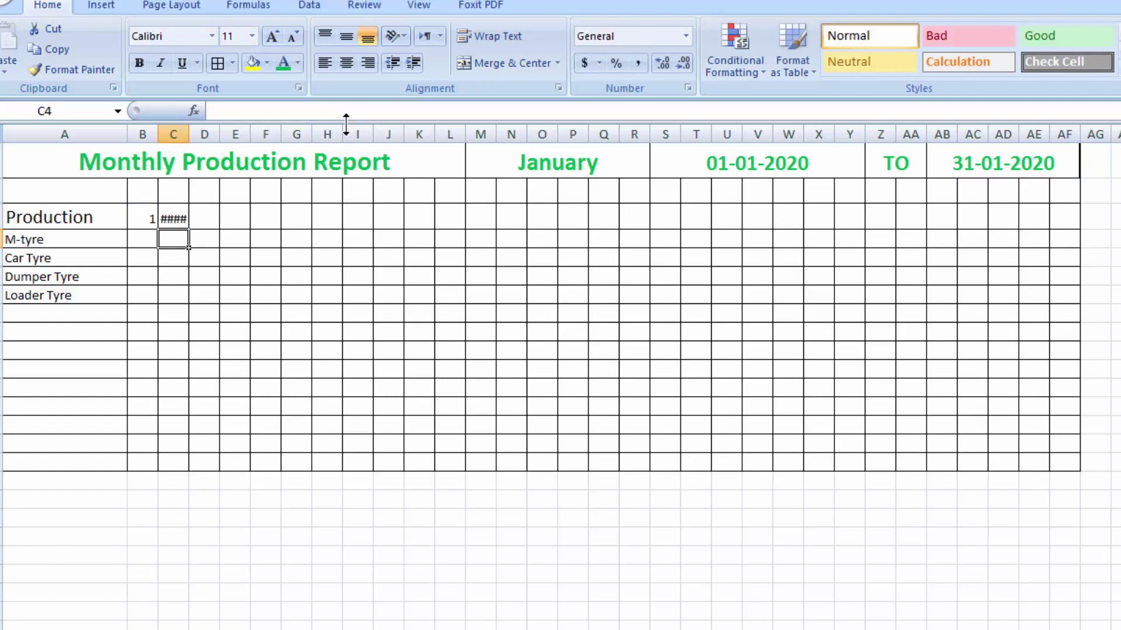
left_click(177, 213)
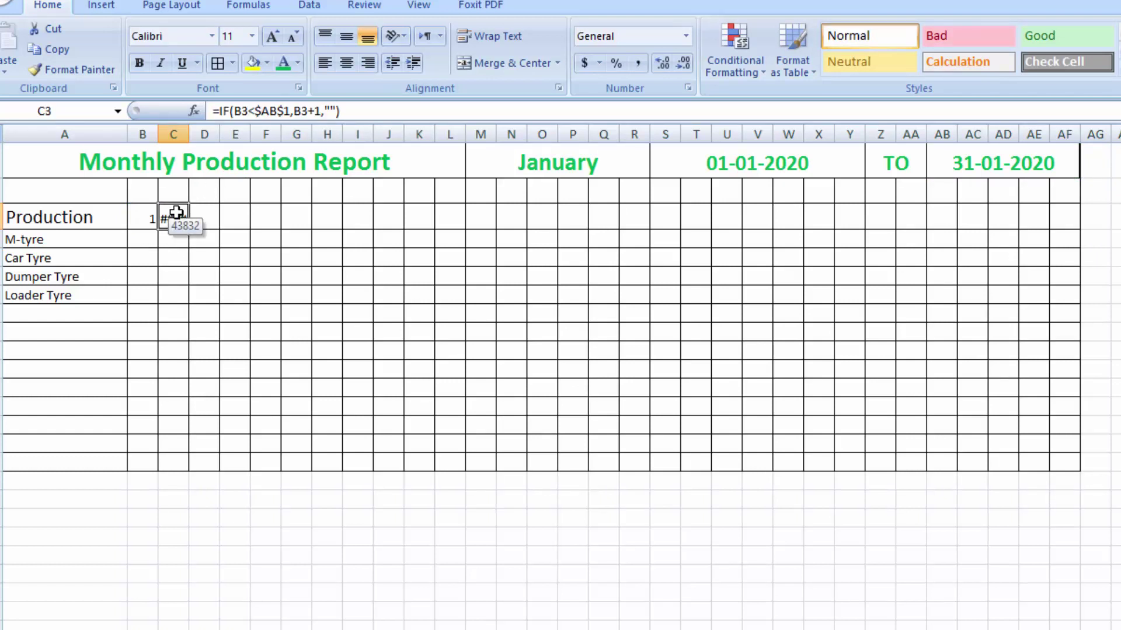
right_click(176, 212)
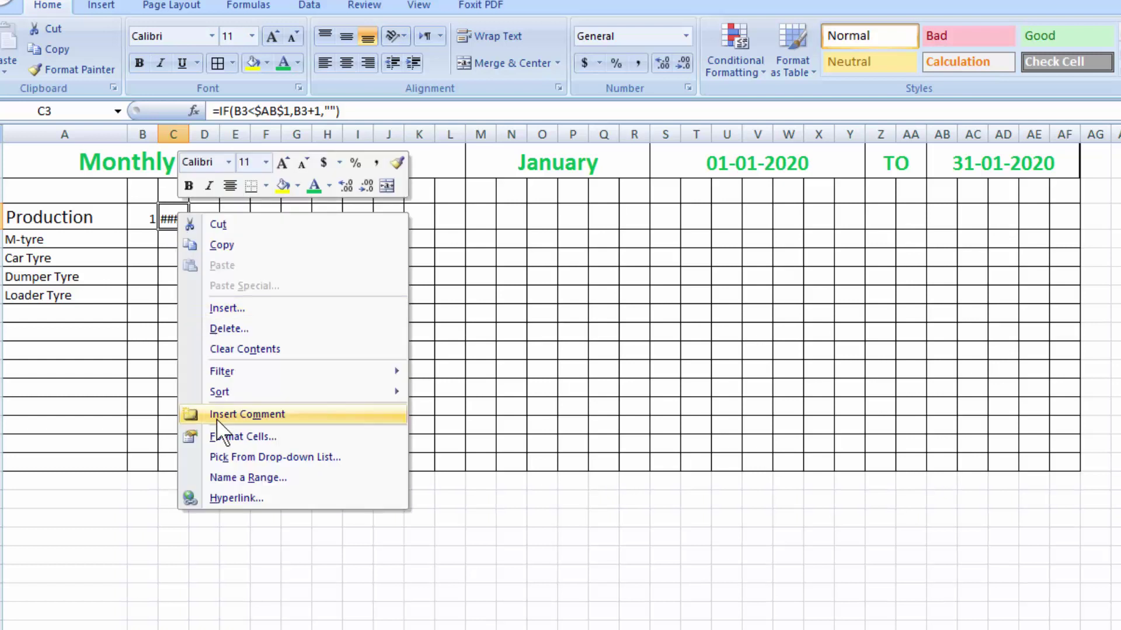
left_click(221, 438)
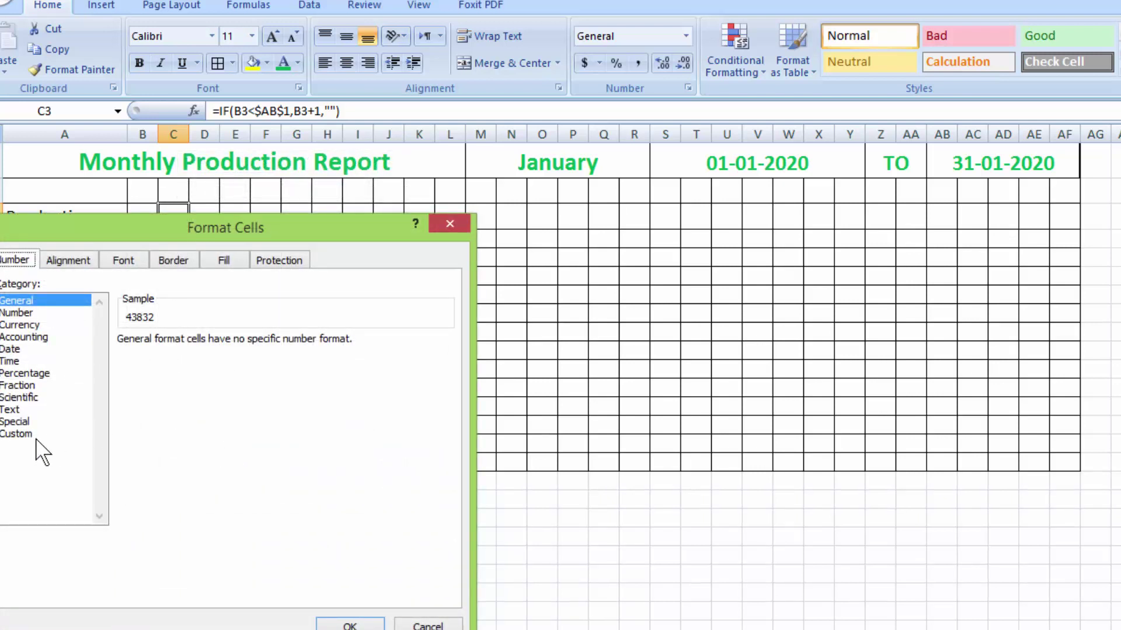
left_click(24, 435)
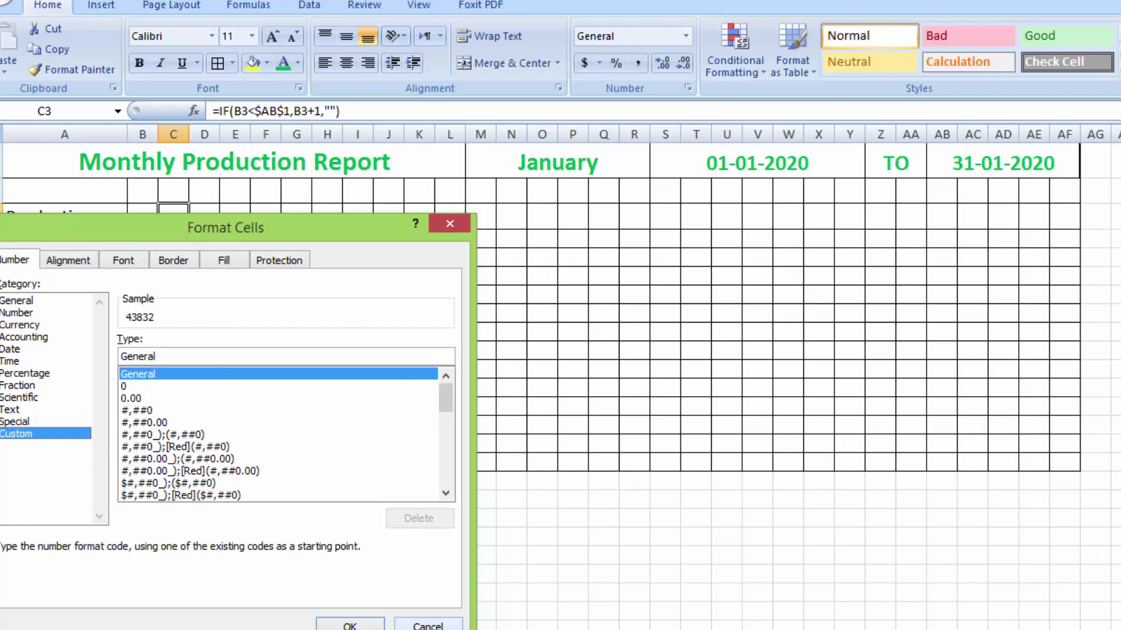
left_click(429, 624)
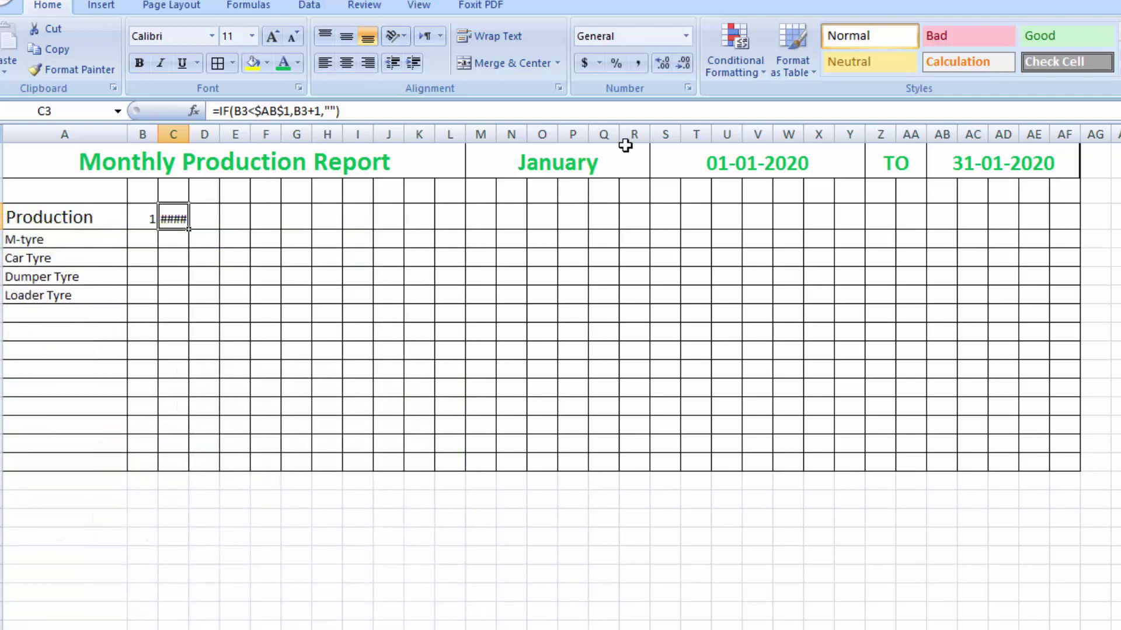
- Apply the Short Date number format to C3
left_click(686, 36)
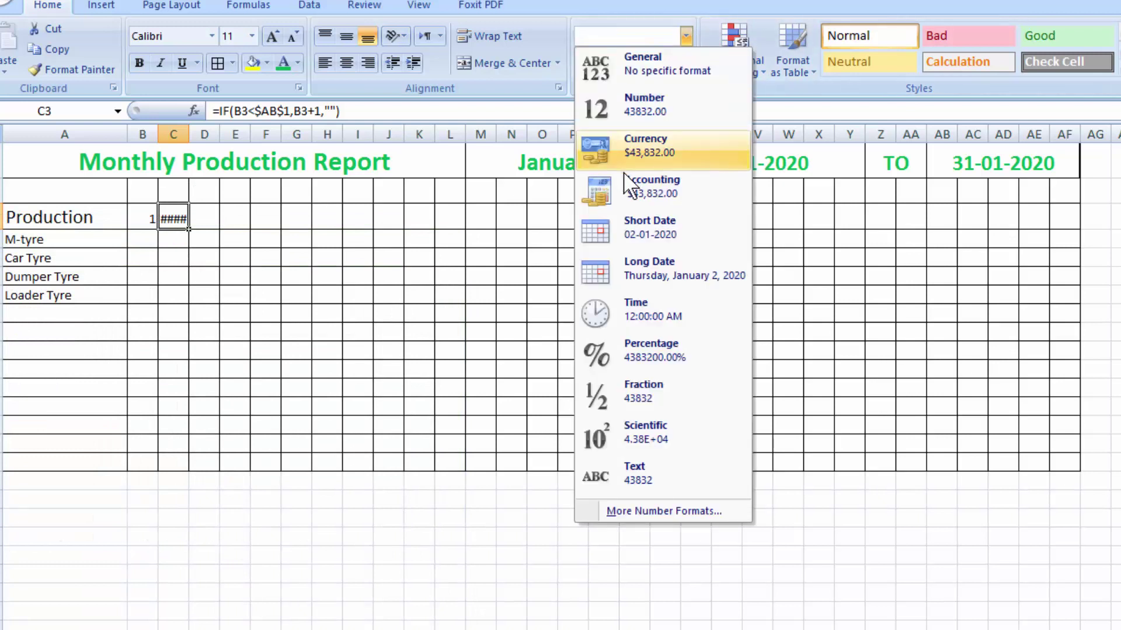
left_click(625, 223)
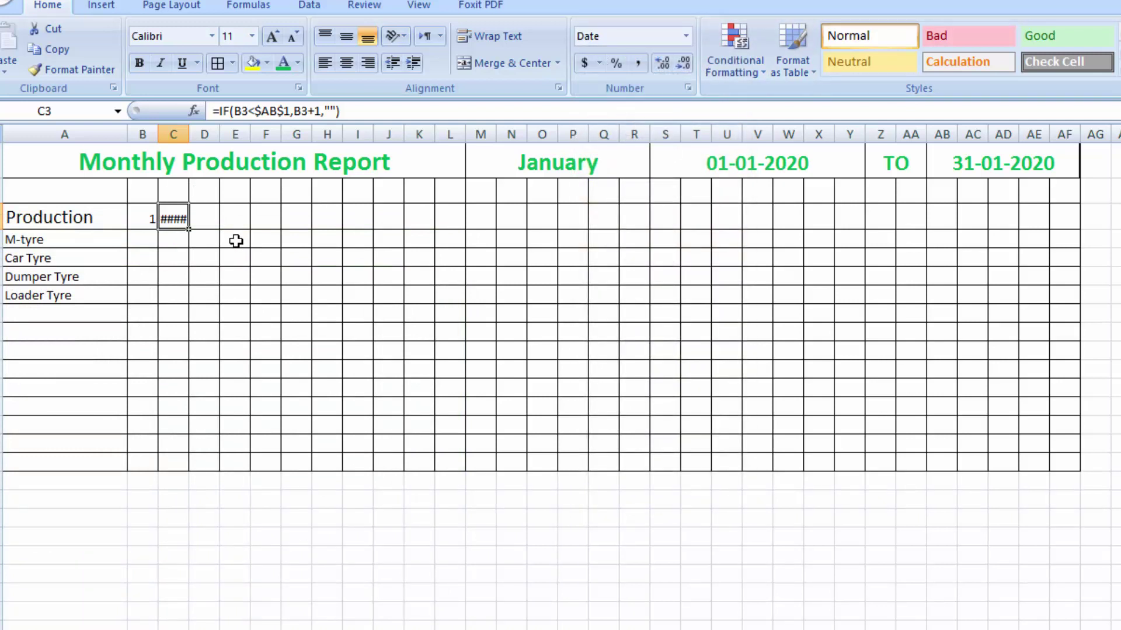
left_click(200, 295)
- Apply the custom number format d to C3 to show only the day of the date
left_click(172, 220)
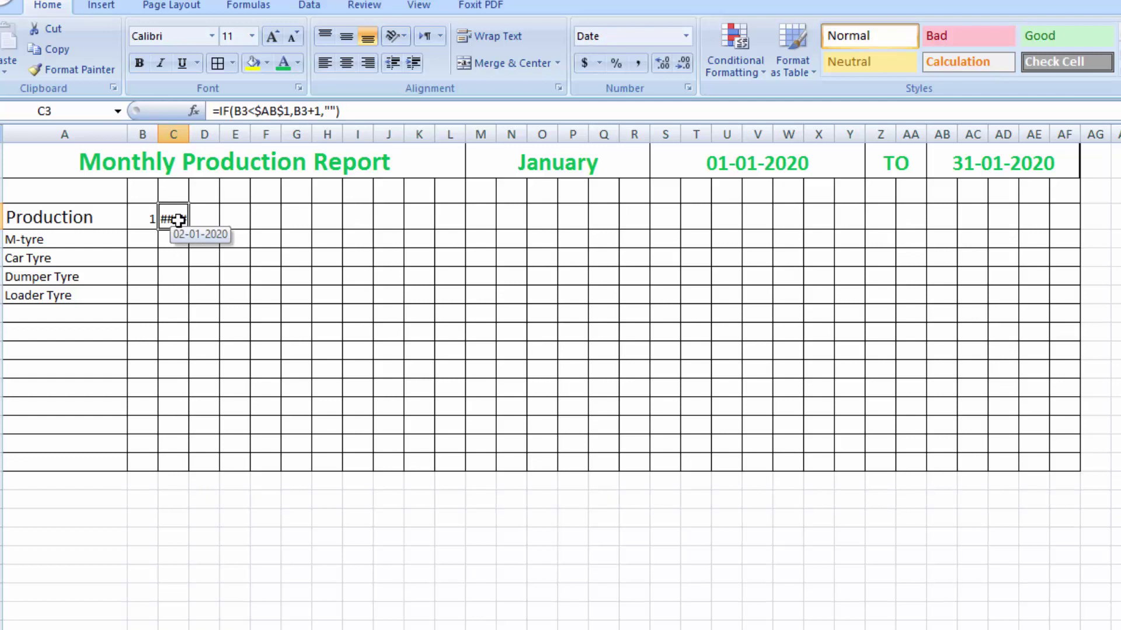
right_click(177, 219)
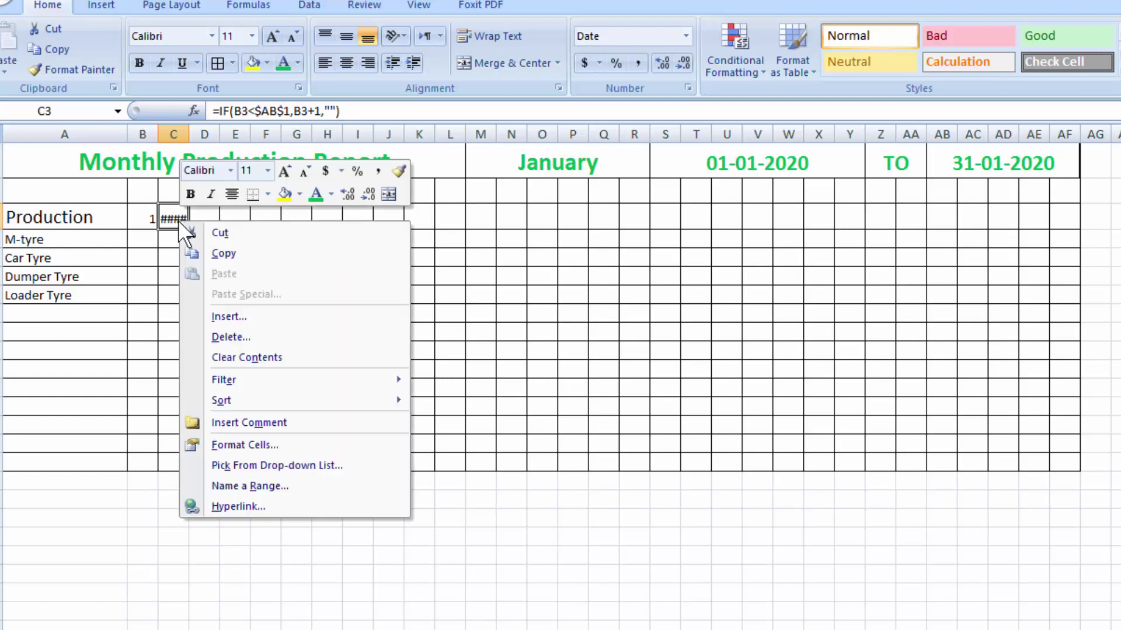
left_click(217, 445)
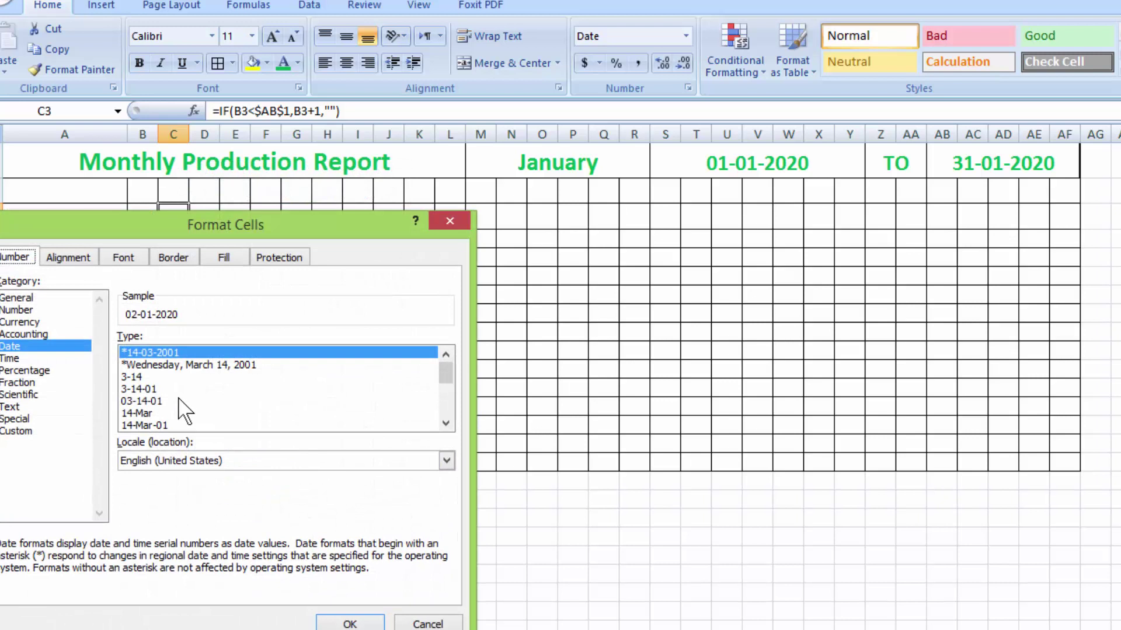
left_click(26, 432)
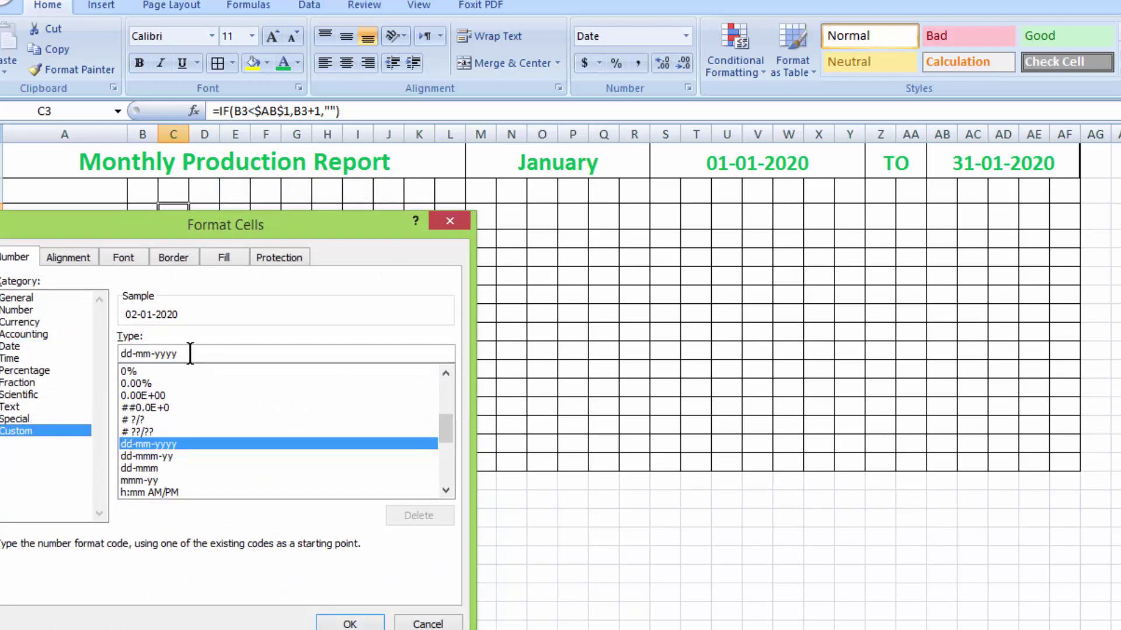
left_click_drag(190, 353, 99, 345)
type("d")
left_click(349, 625)
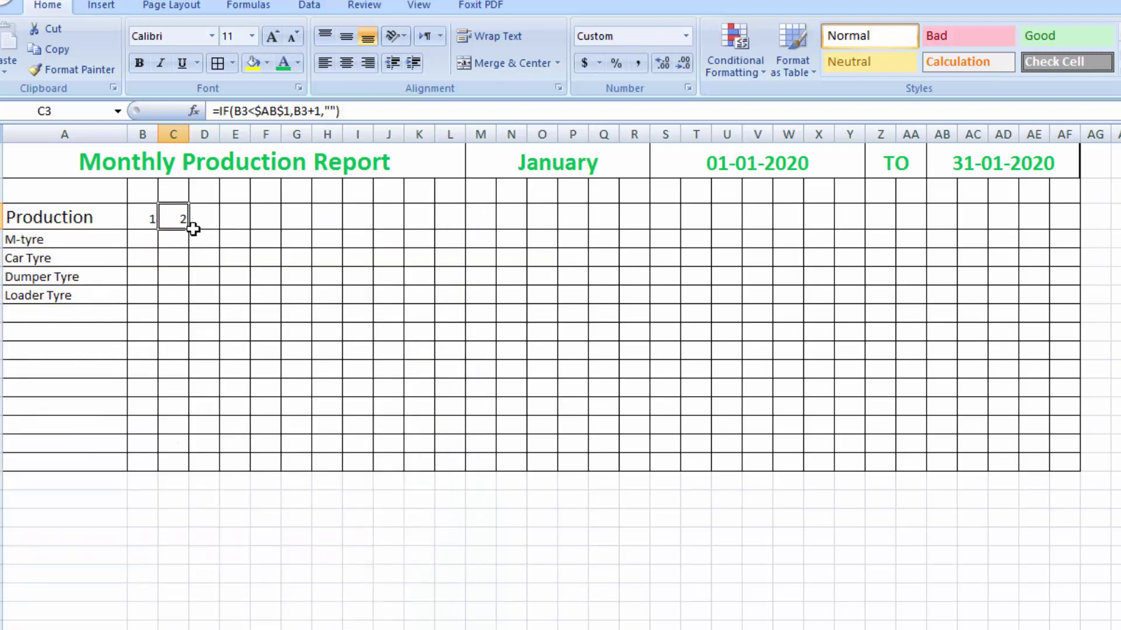
- Fill the next-day formula from C3 across row 3 to AF3
left_click_drag(219, 227, 1006, 221)
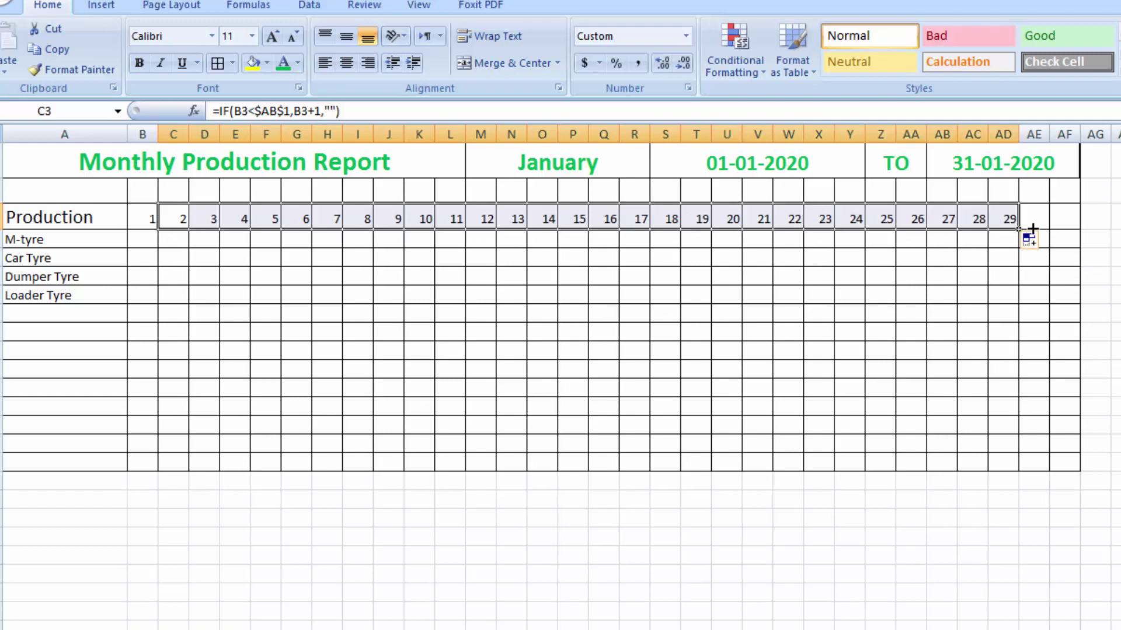
left_click_drag(1032, 229, 1073, 229)
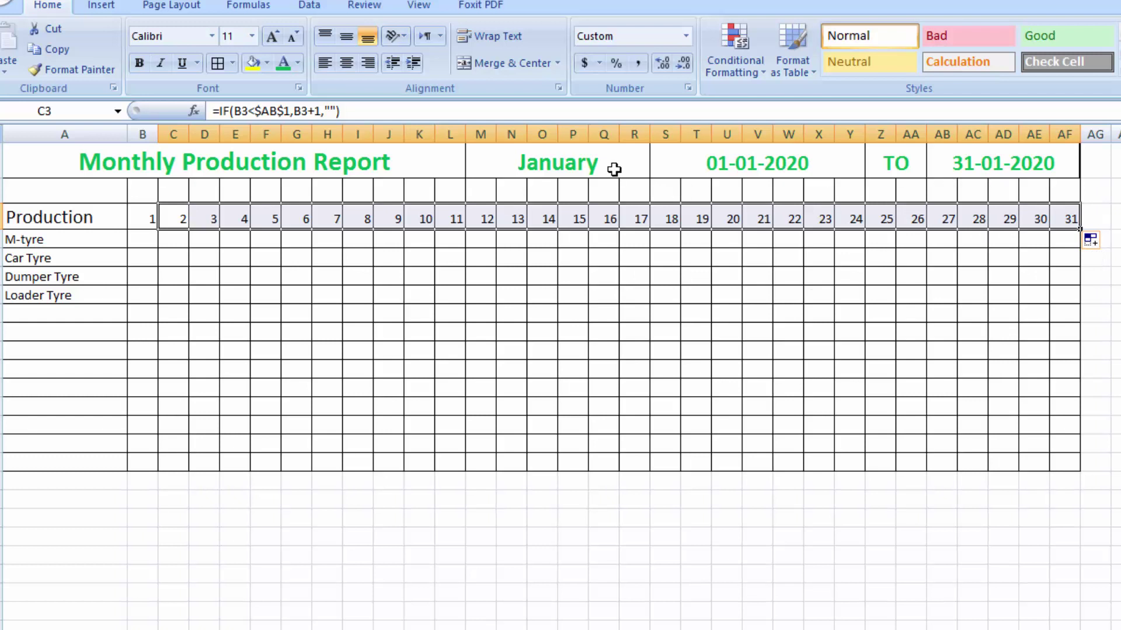
left_click(1091, 289)
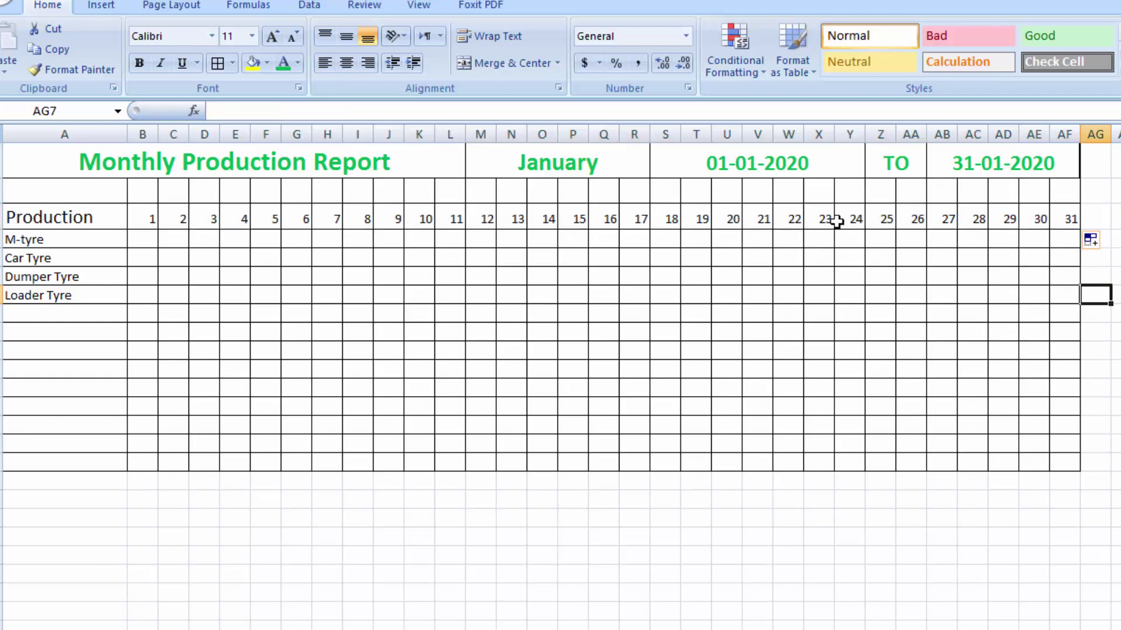
- Test the month selection in M1 with February, July, December and October, and finish on May
left_click(631, 176)
left_click(657, 169)
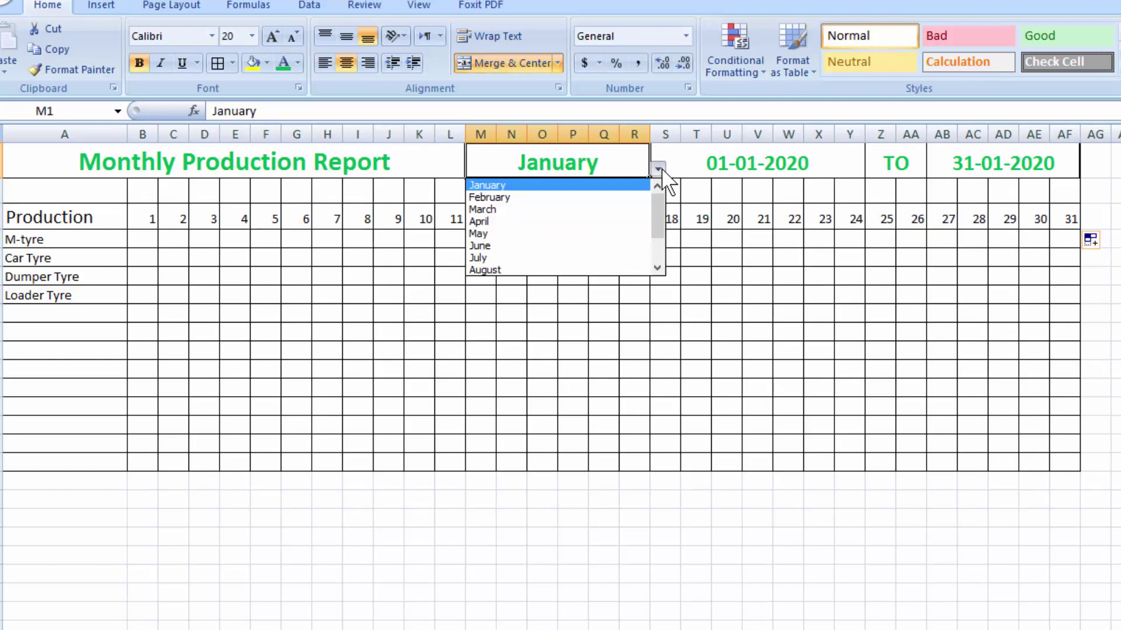
left_click(621, 199)
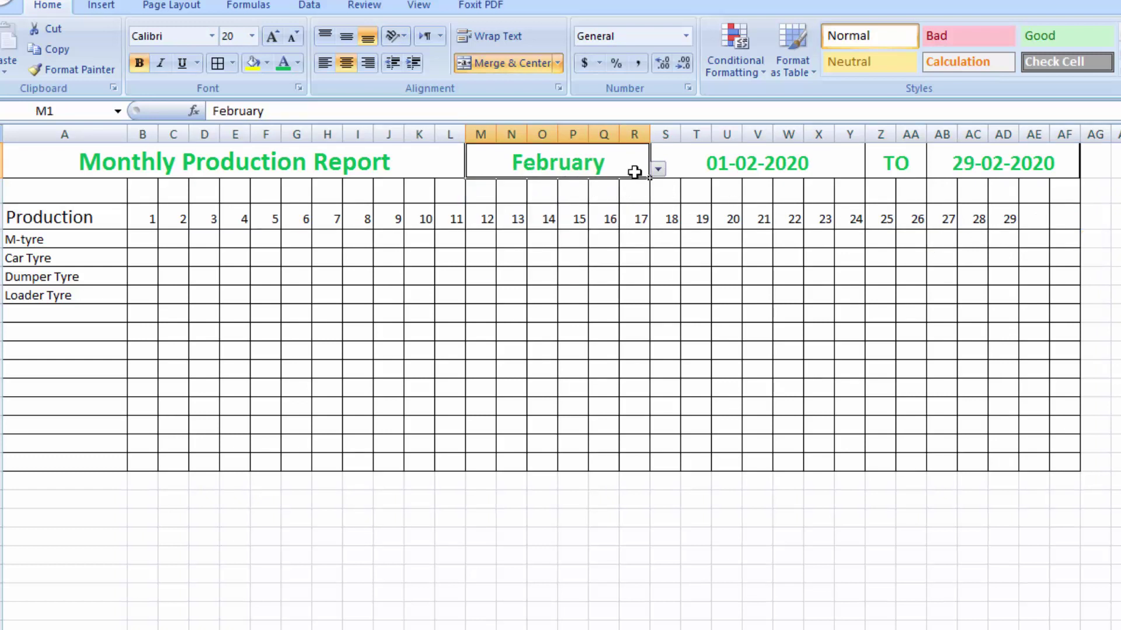
left_click(657, 170)
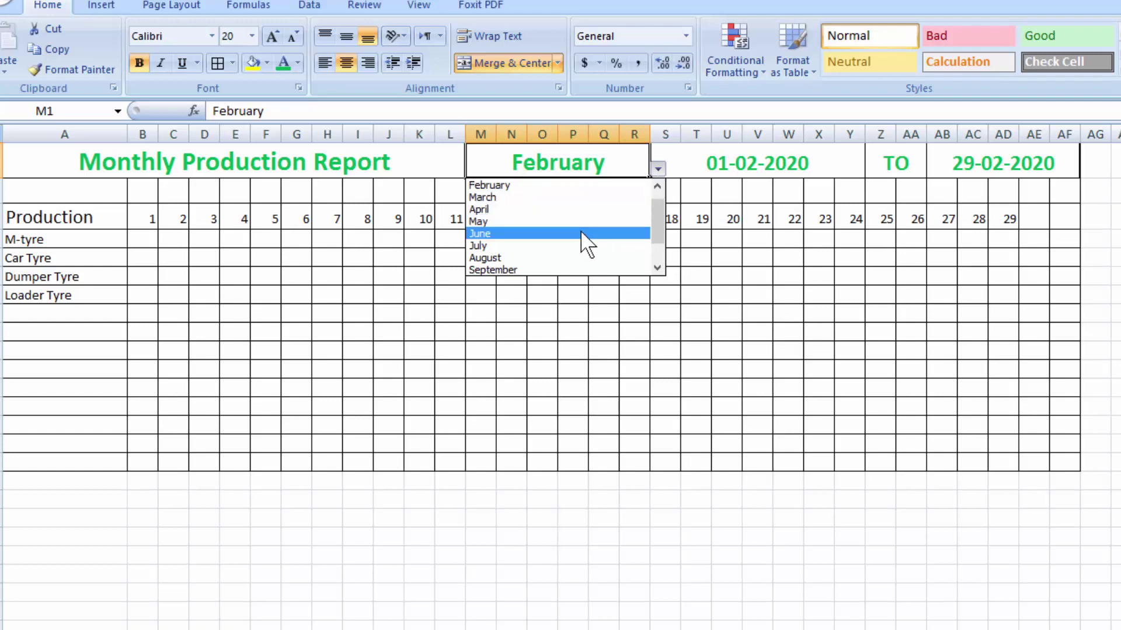
left_click(582, 247)
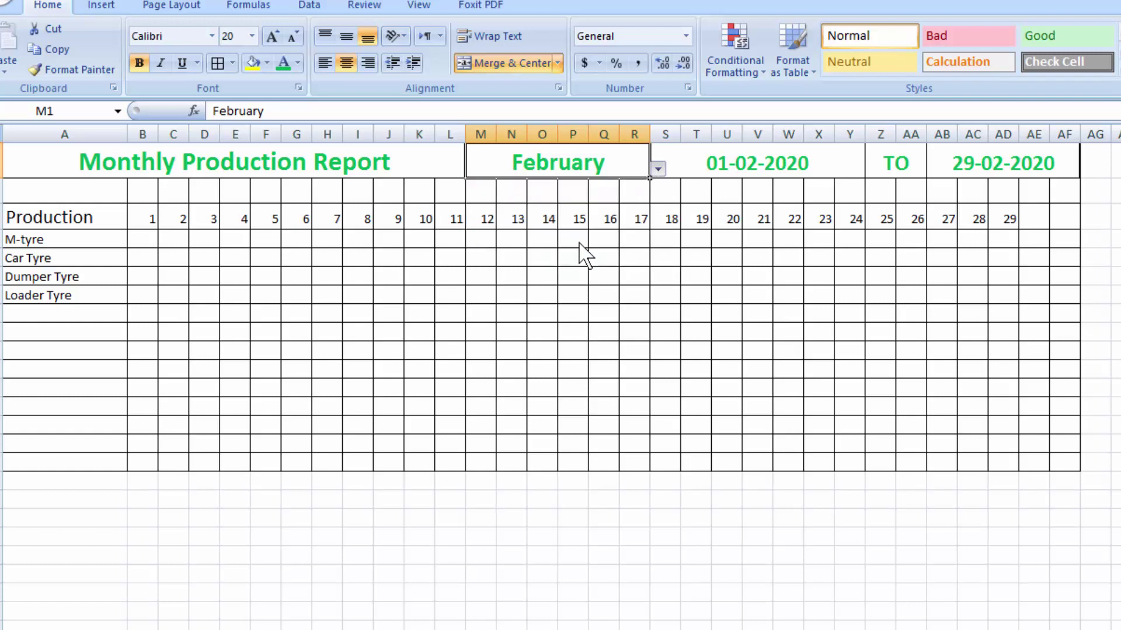
left_click(657, 169)
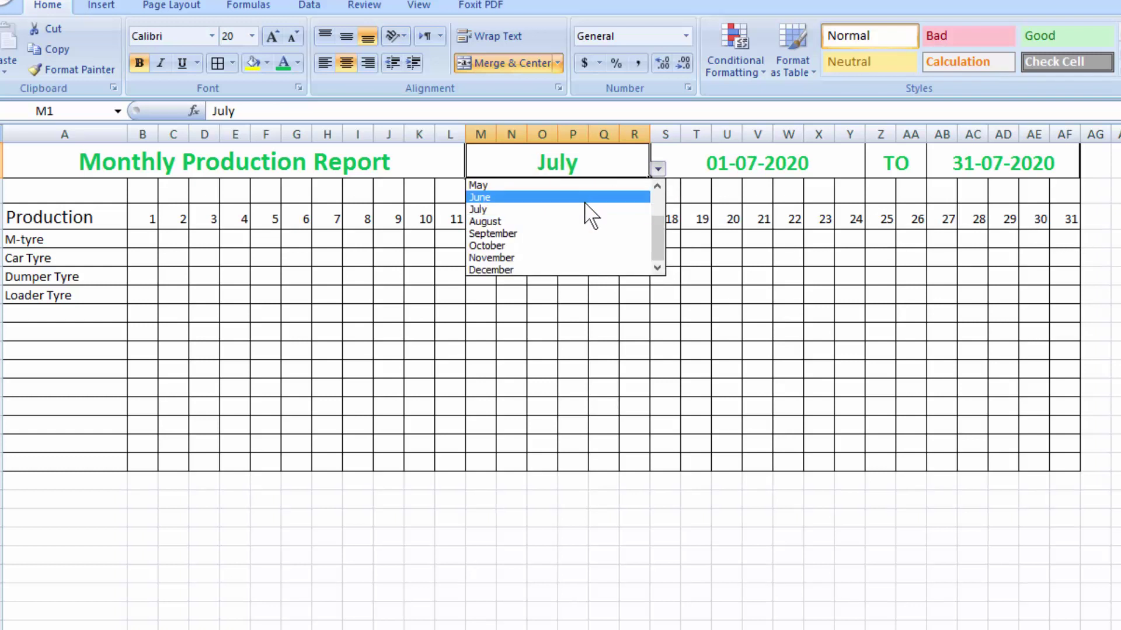
left_click(569, 269)
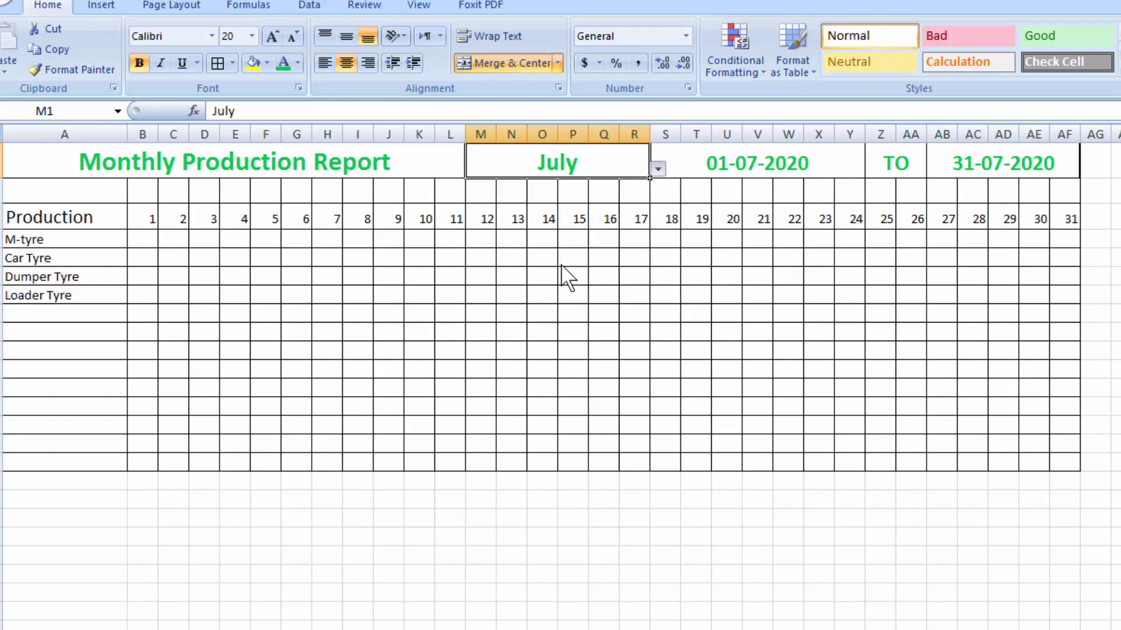
left_click(657, 169)
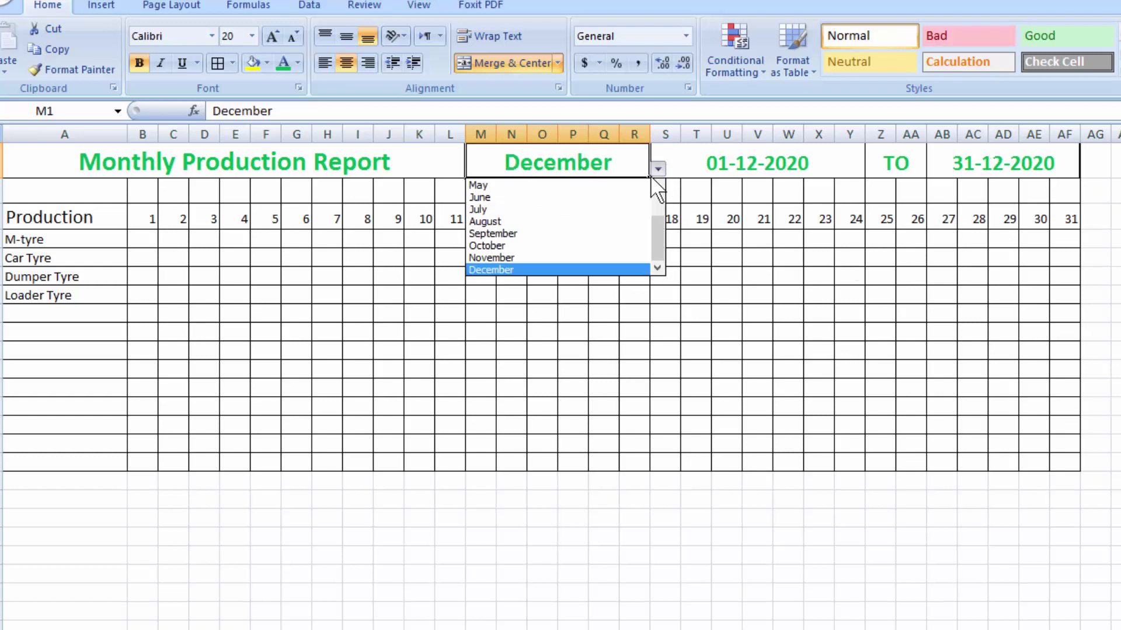
left_click(569, 245)
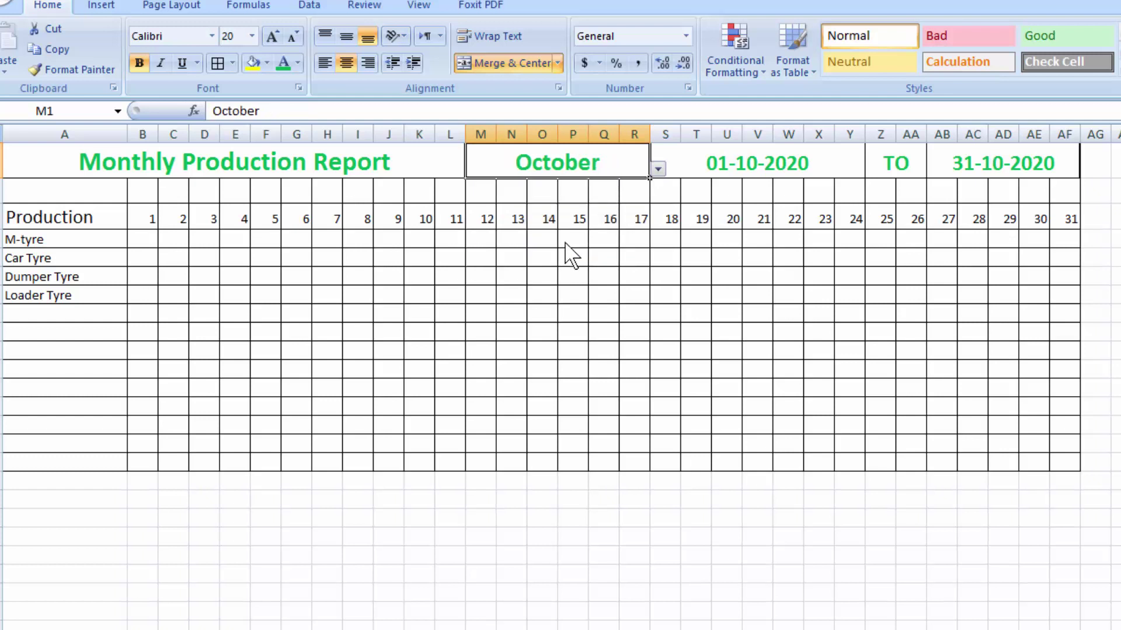
left_click(657, 169)
left_click(609, 186)
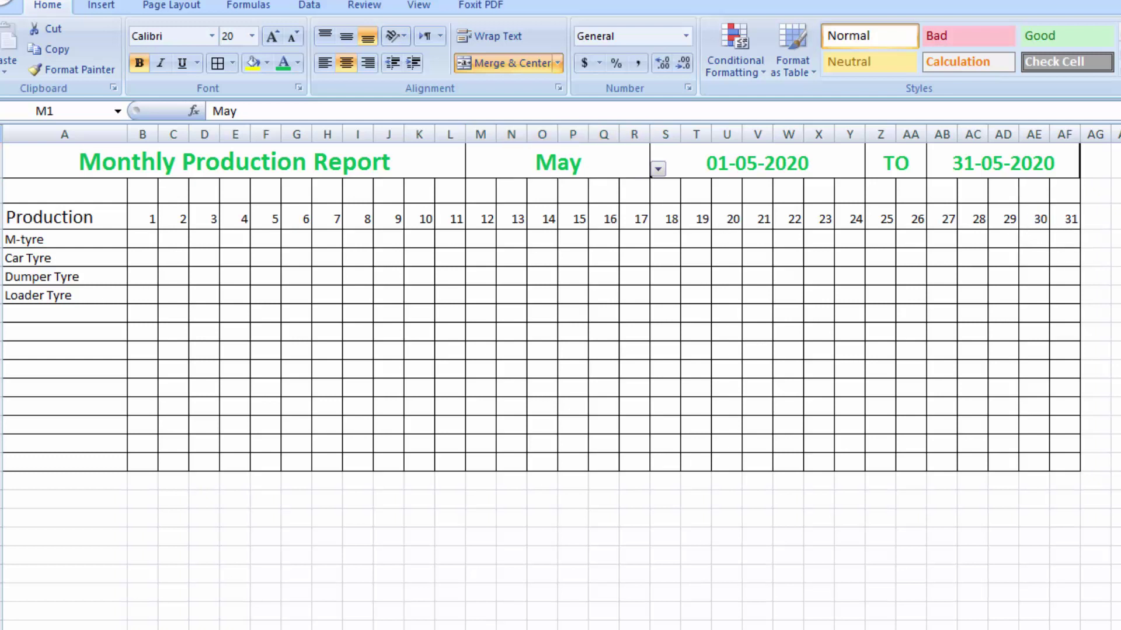
- Enter the formula =TEXT(B3,"ddd") in B2 to get the short weekday name above the first day
left_click(149, 194)
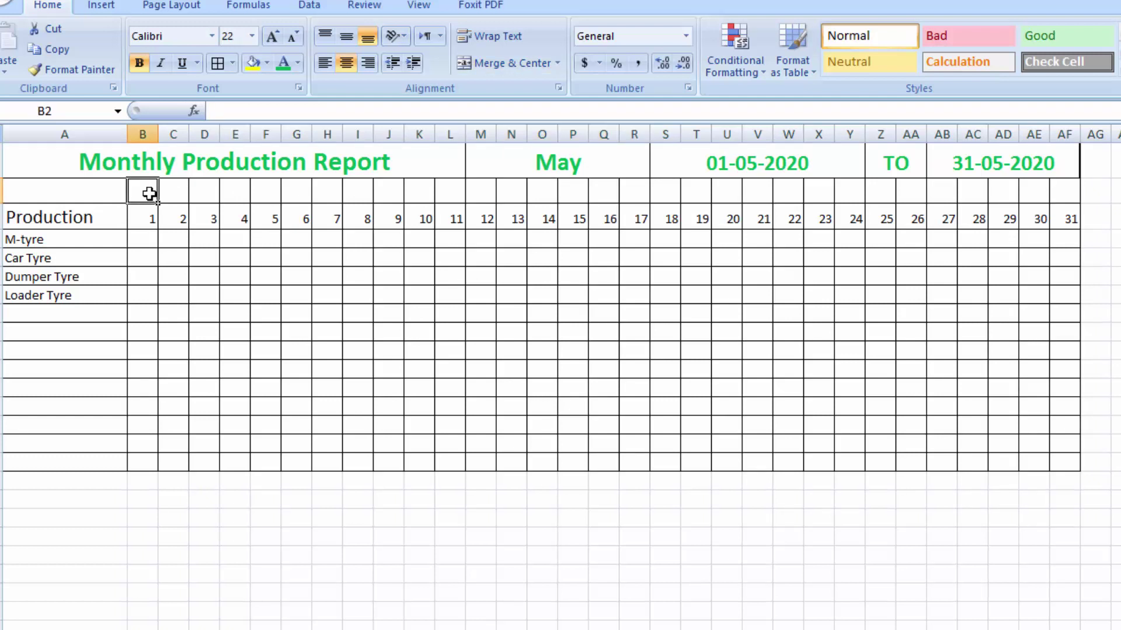
left_click(241, 109)
type("=")
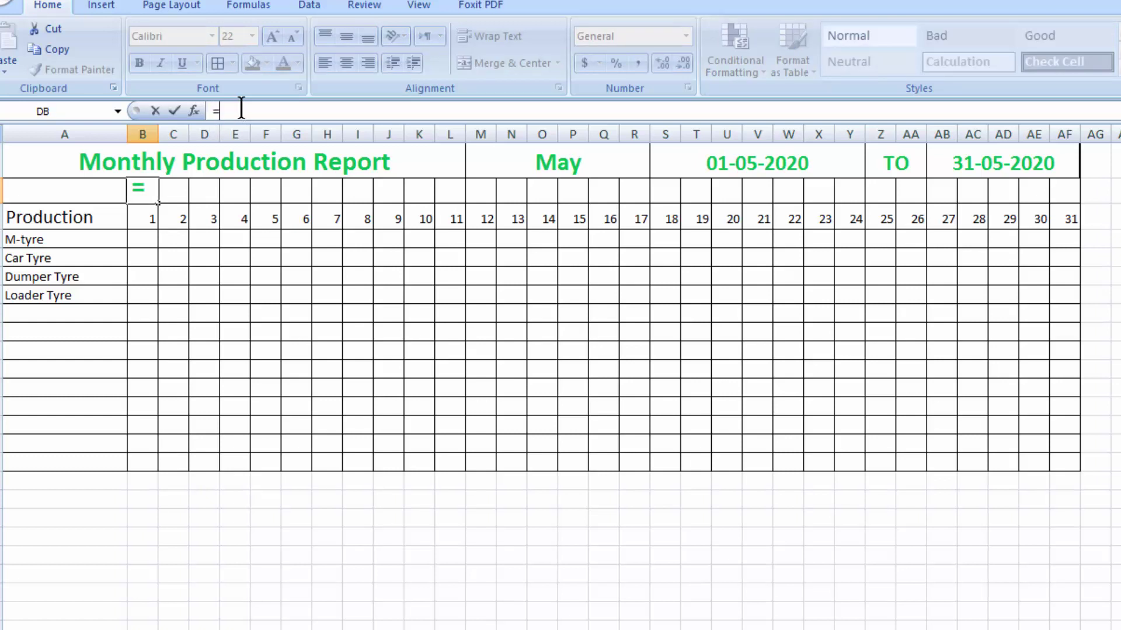
type("Text")
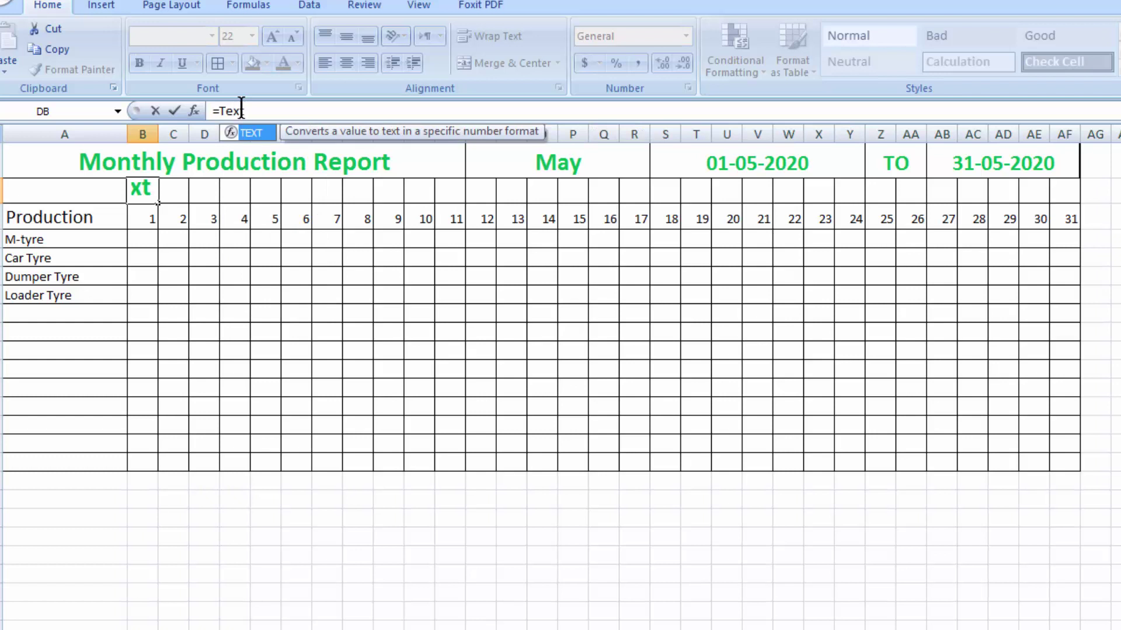
type("(")
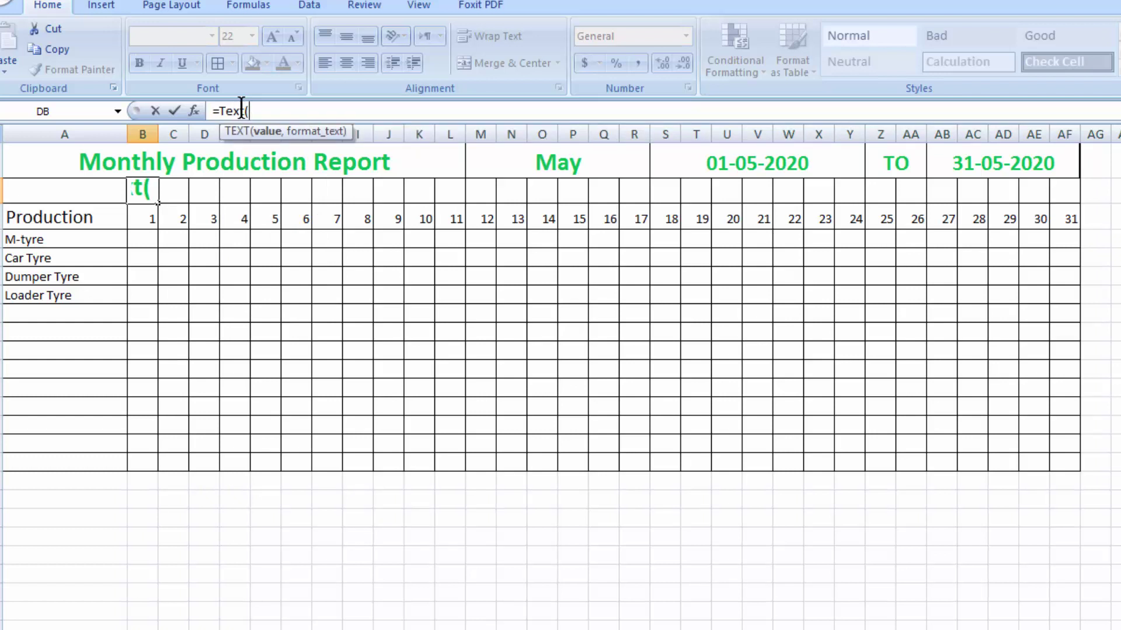
left_click(140, 222)
type(",")
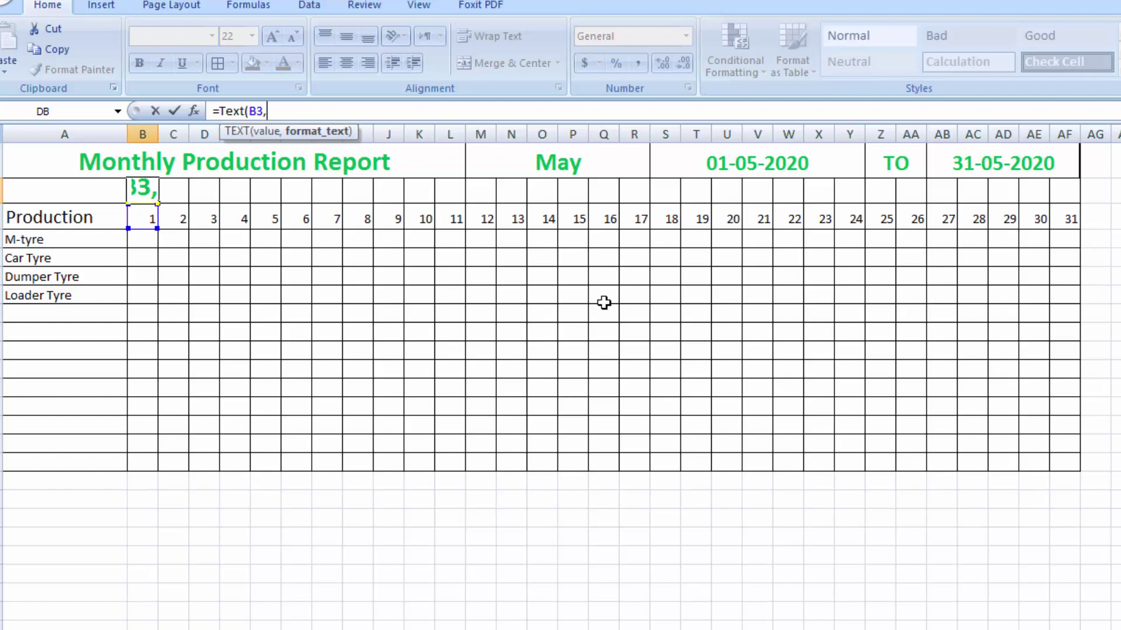
type("\"ddd")
type("\"")
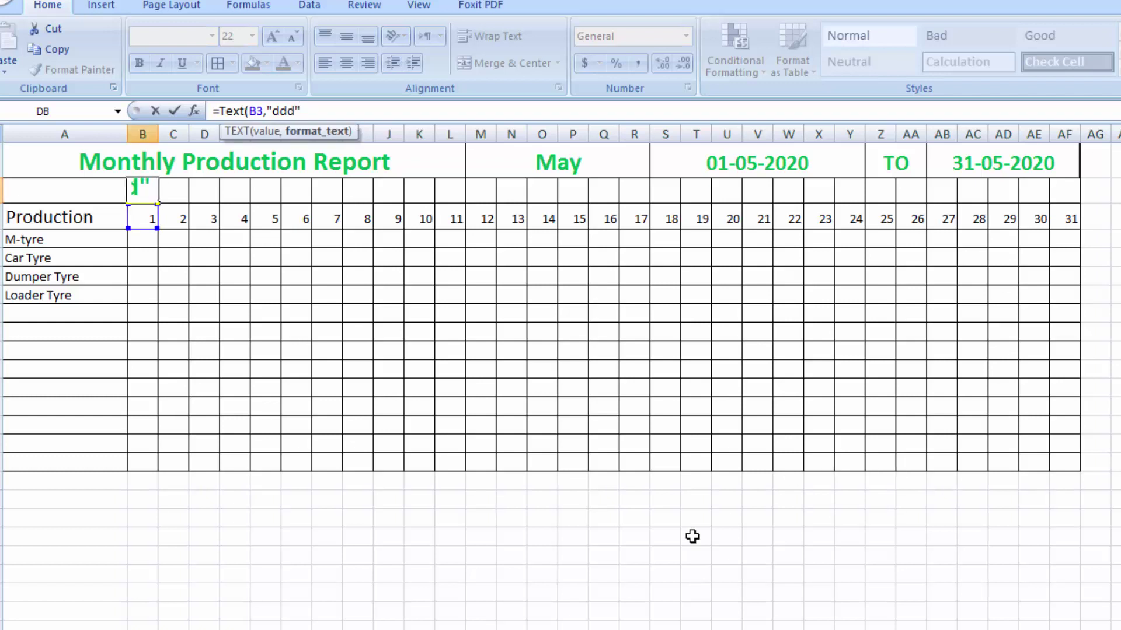
type(")")
key("Return")
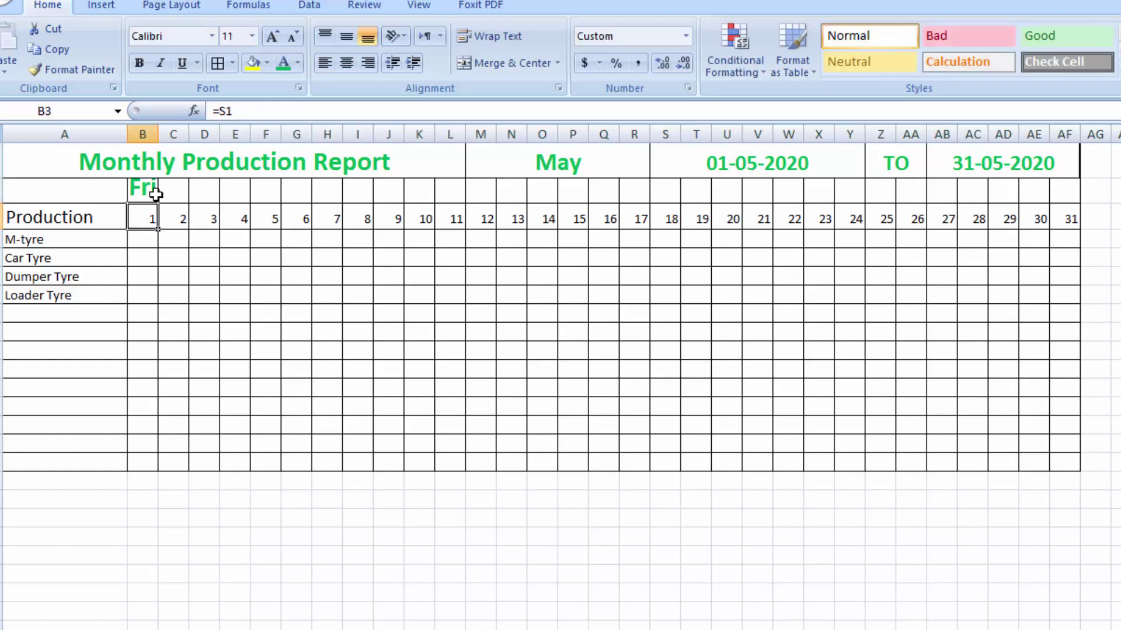
- Reset B2:AF2 to regular black 11-point text and fill the weekday formula from B2 across to AF2
left_click_drag(150, 187, 1053, 198)
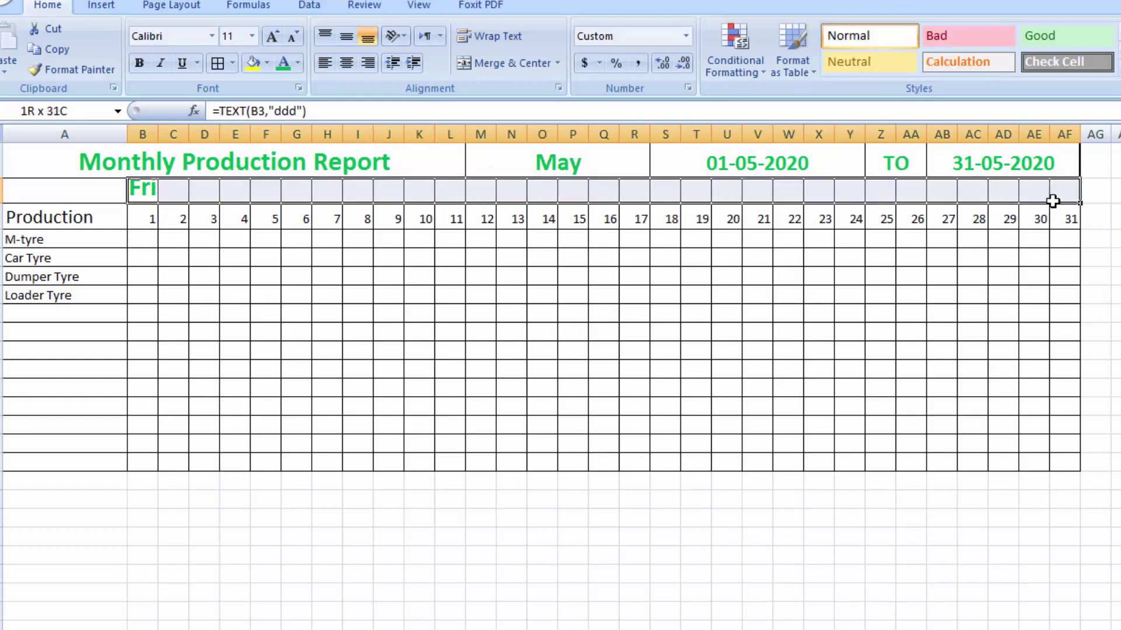
key("ctrl+z")
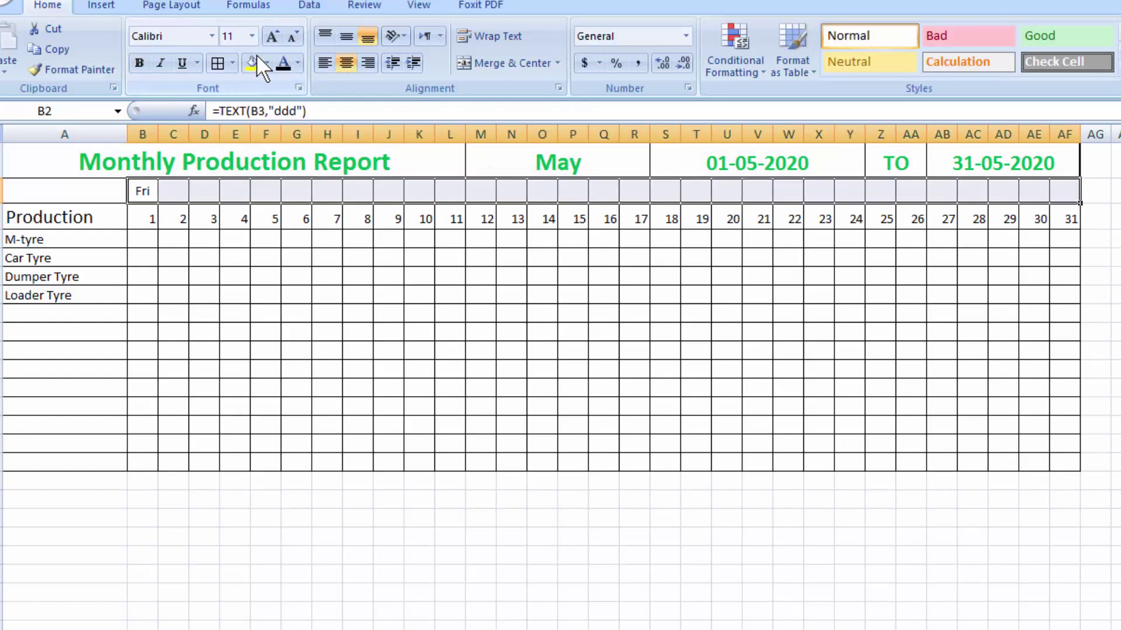
left_click(144, 187)
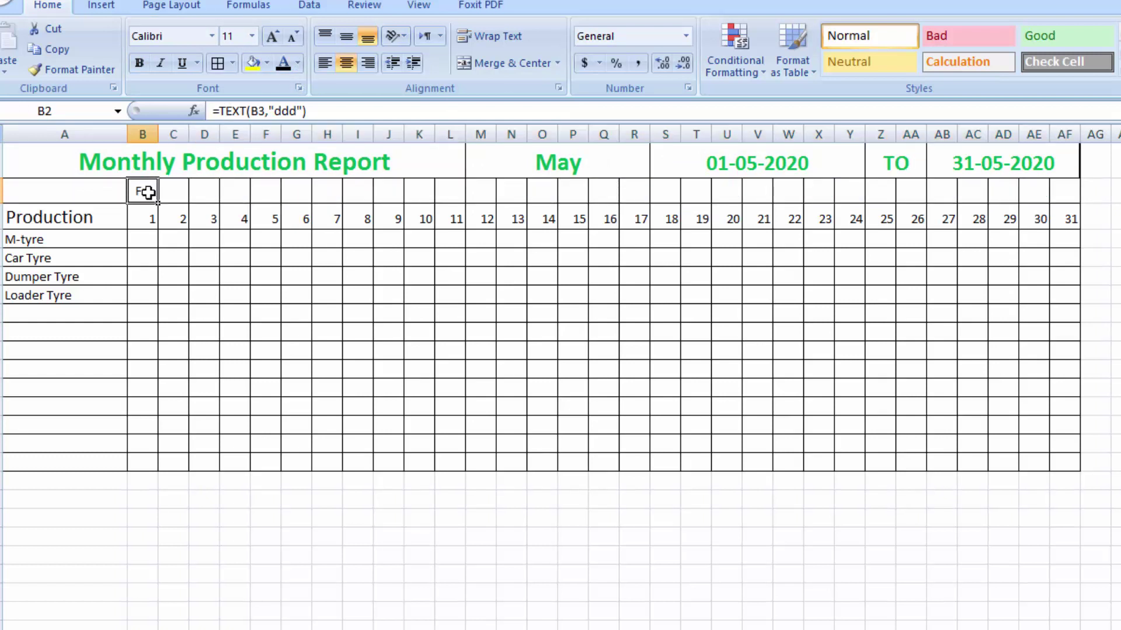
left_click_drag(159, 204, 1061, 198)
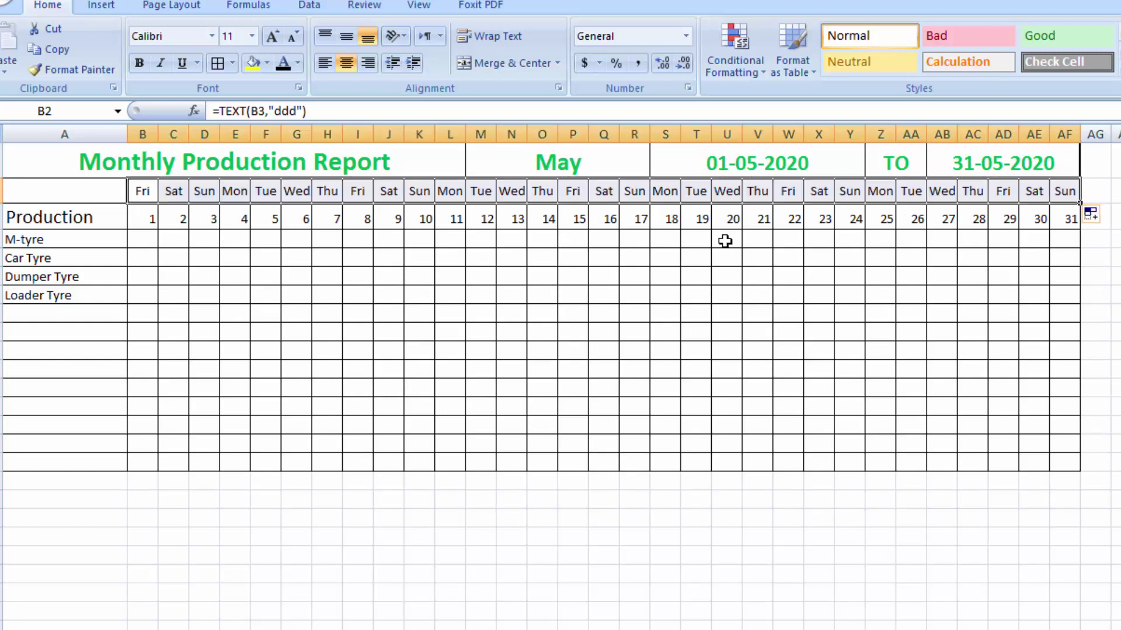
- Increase the height of the weekday row, row 2, to 25.5
left_click_drag(2, 204, 2, 210)
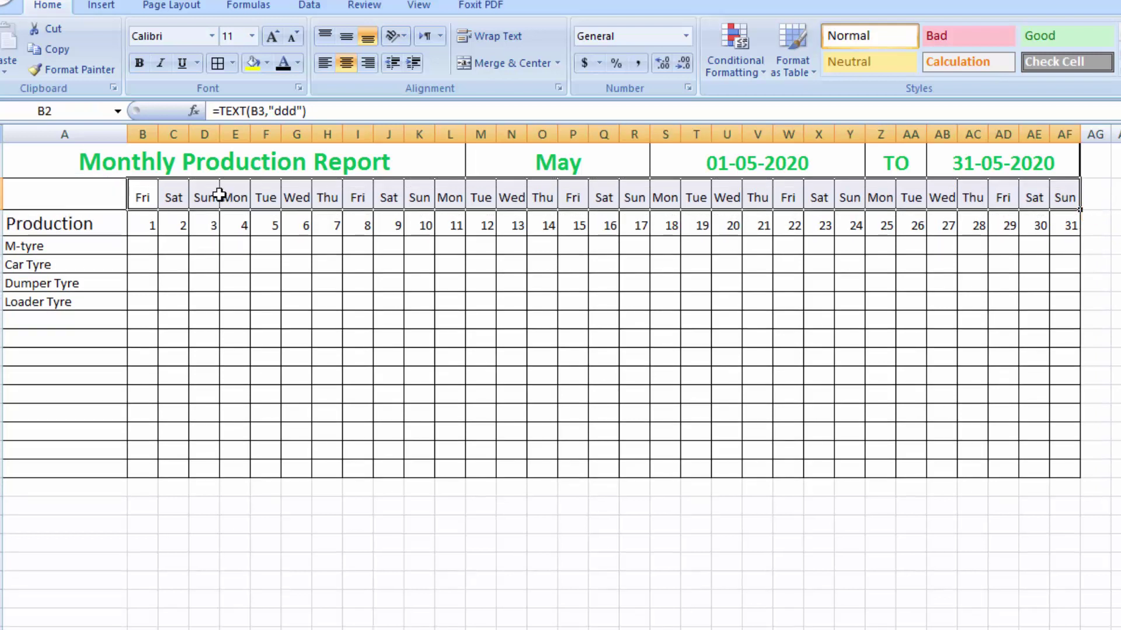
right_click(65, 196)
left_click(1, 196)
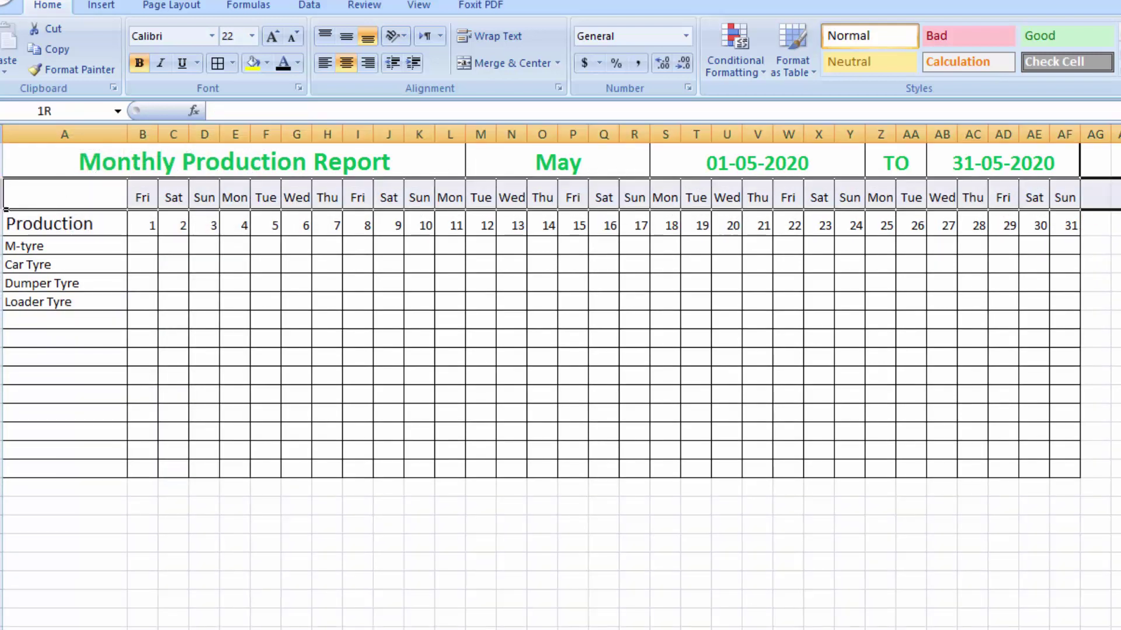
right_click(2, 197)
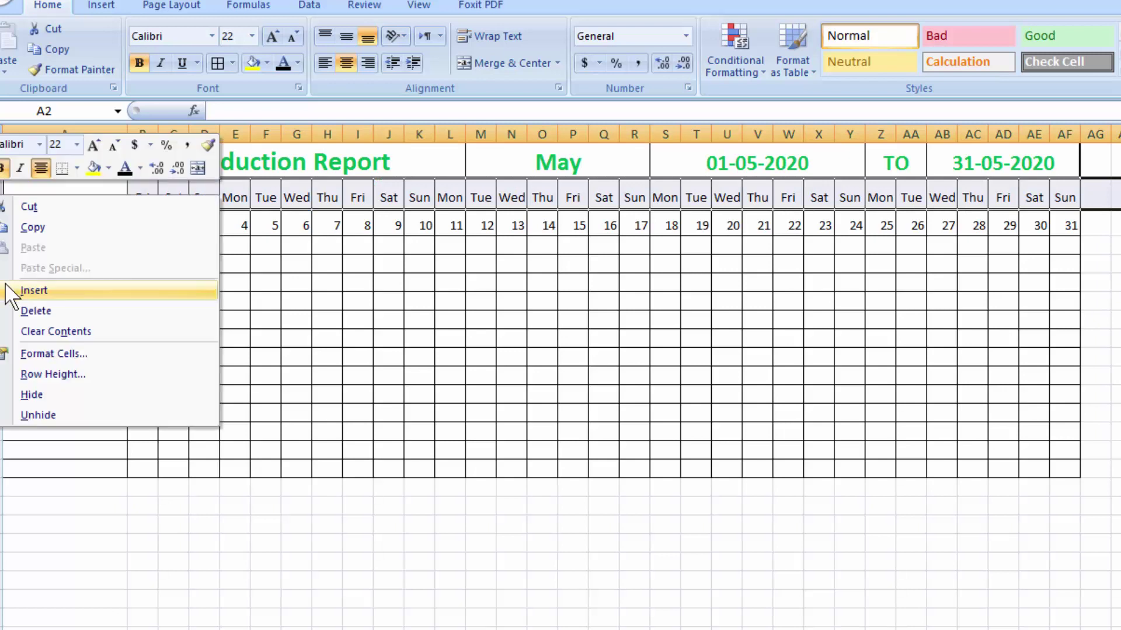
left_click(38, 375)
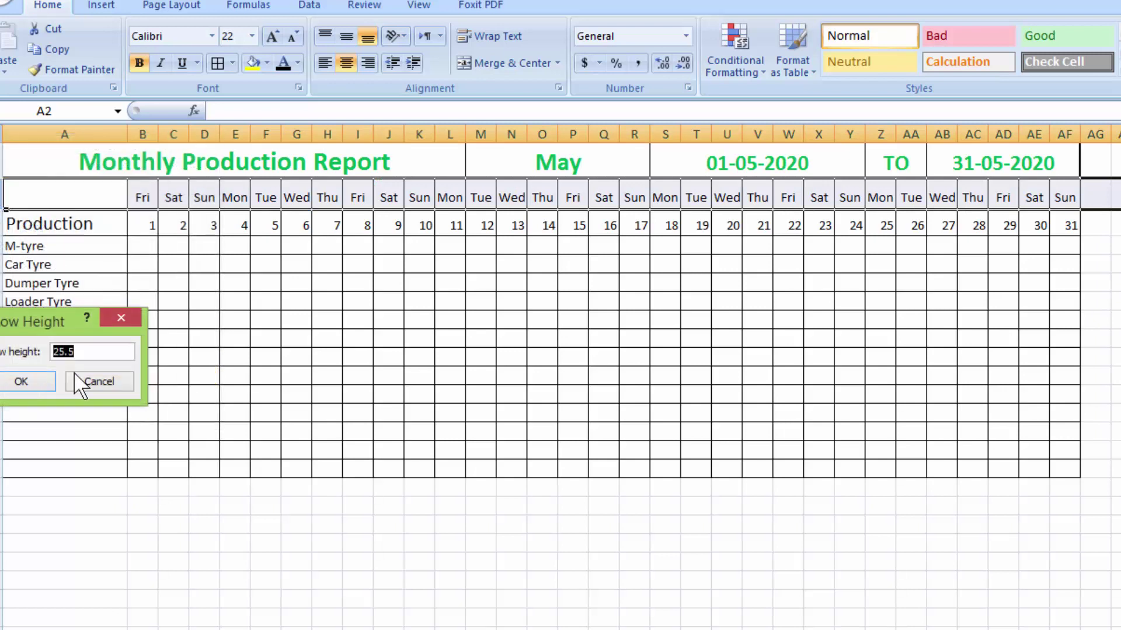
left_click(101, 383)
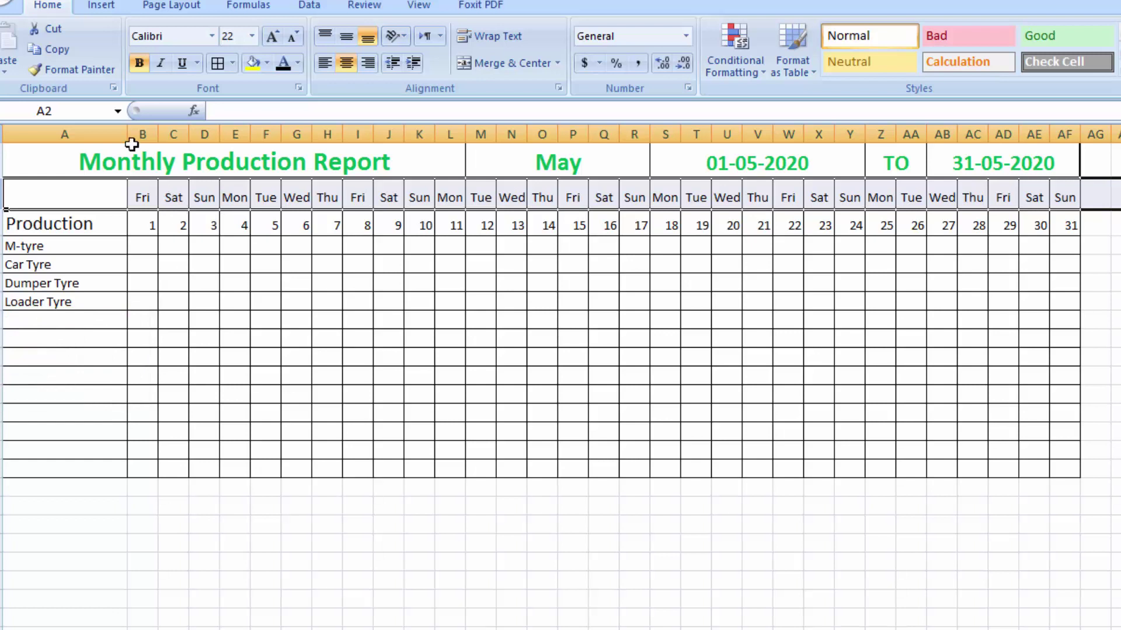
- Set the width of columns B through AG to 4.80
left_click_drag(138, 134, 1105, 135)
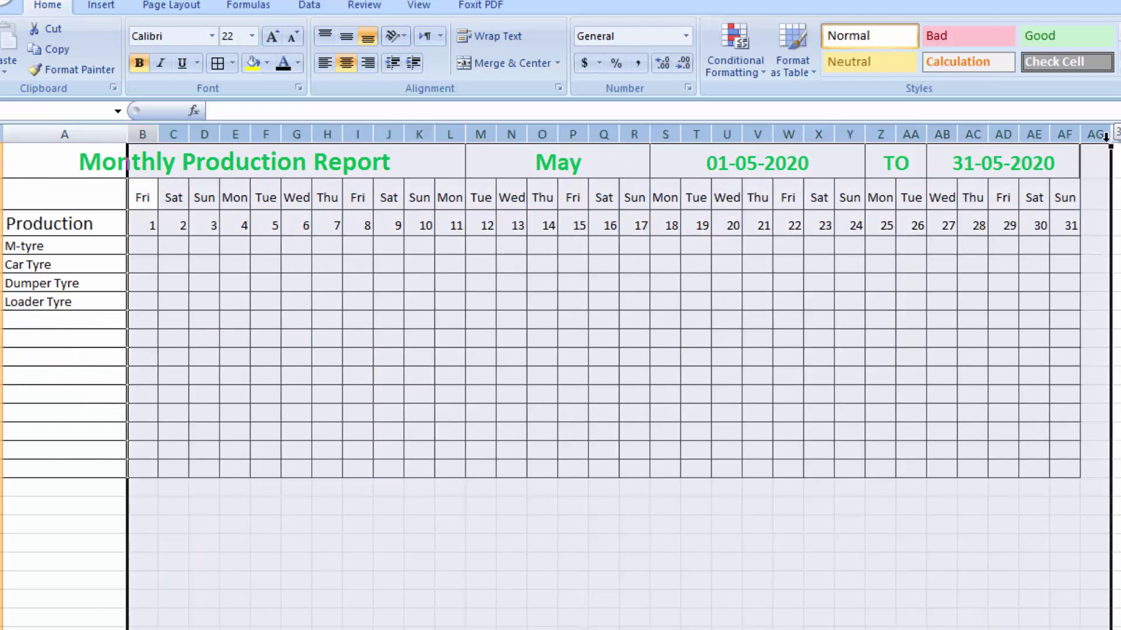
right_click(693, 232)
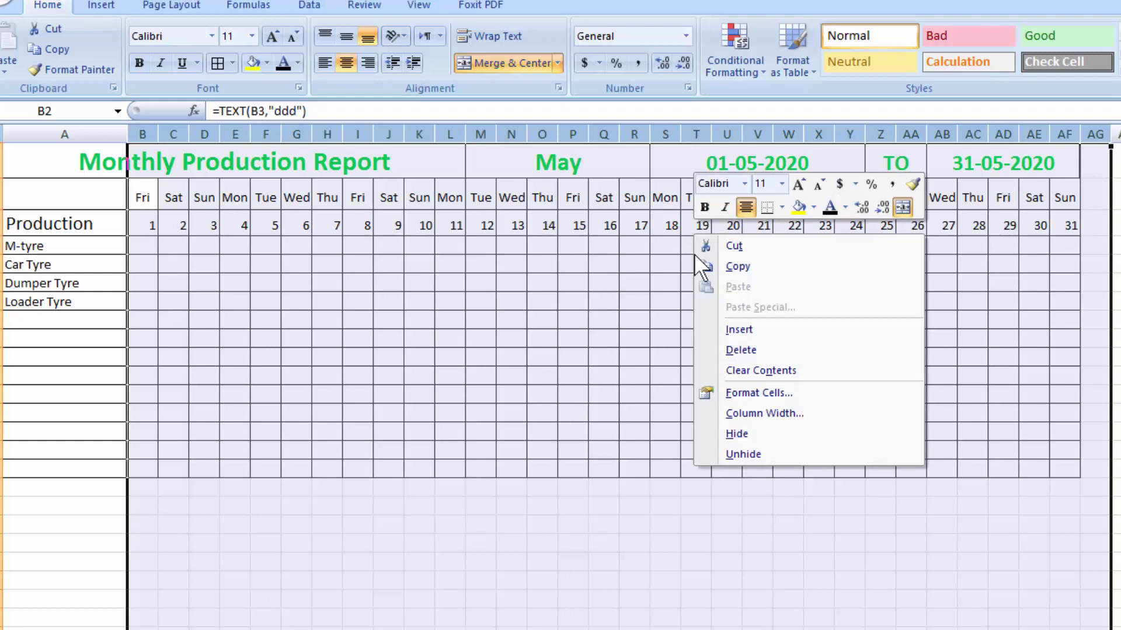
left_click(745, 415)
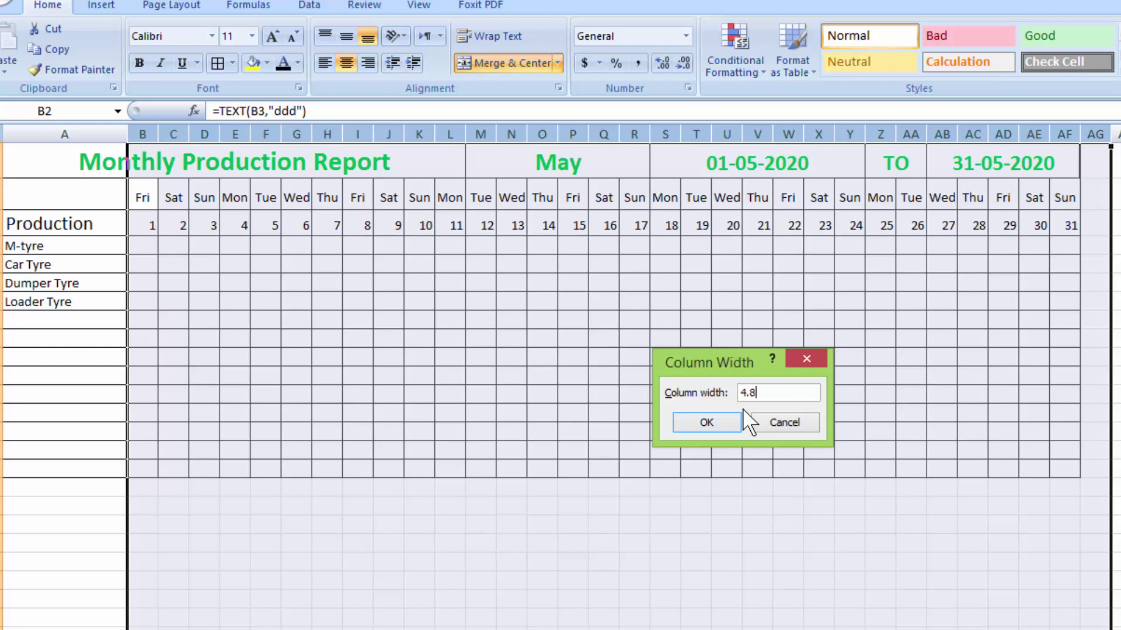
type("4.80")
left_click(709, 422)
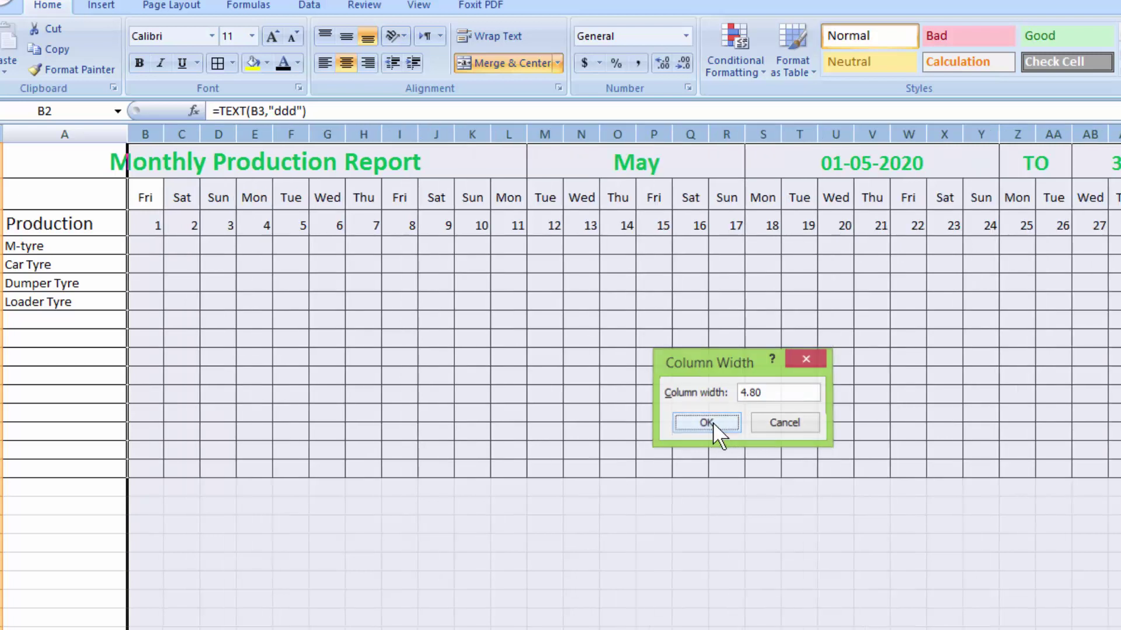
left_click(1111, 506)
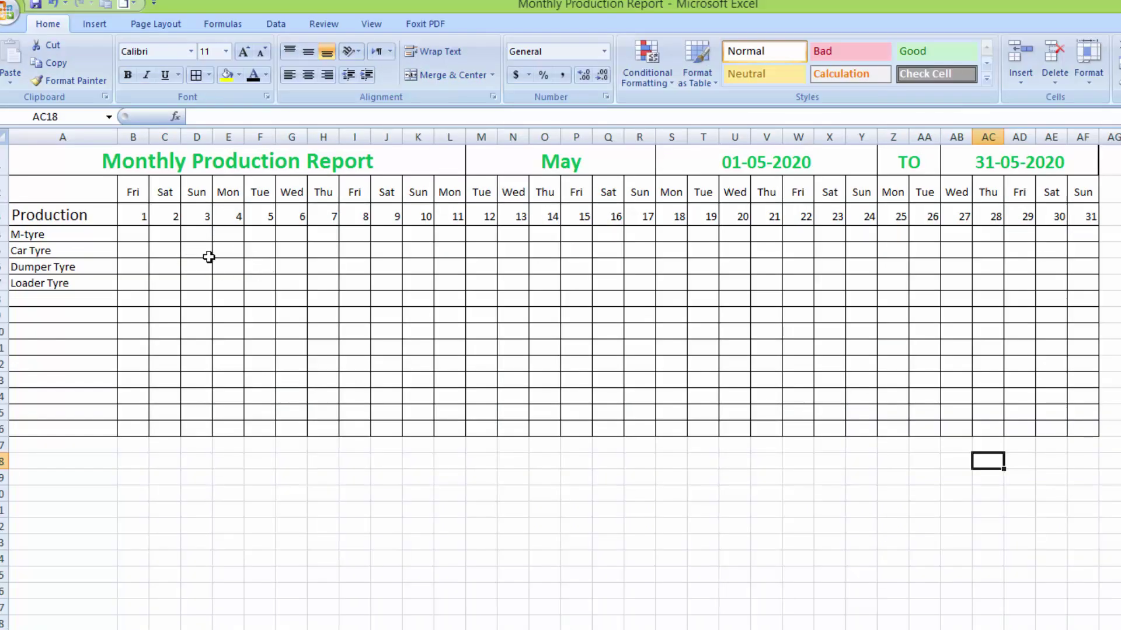
- Test the month selection in M1 with January and finish on February
left_click(592, 162)
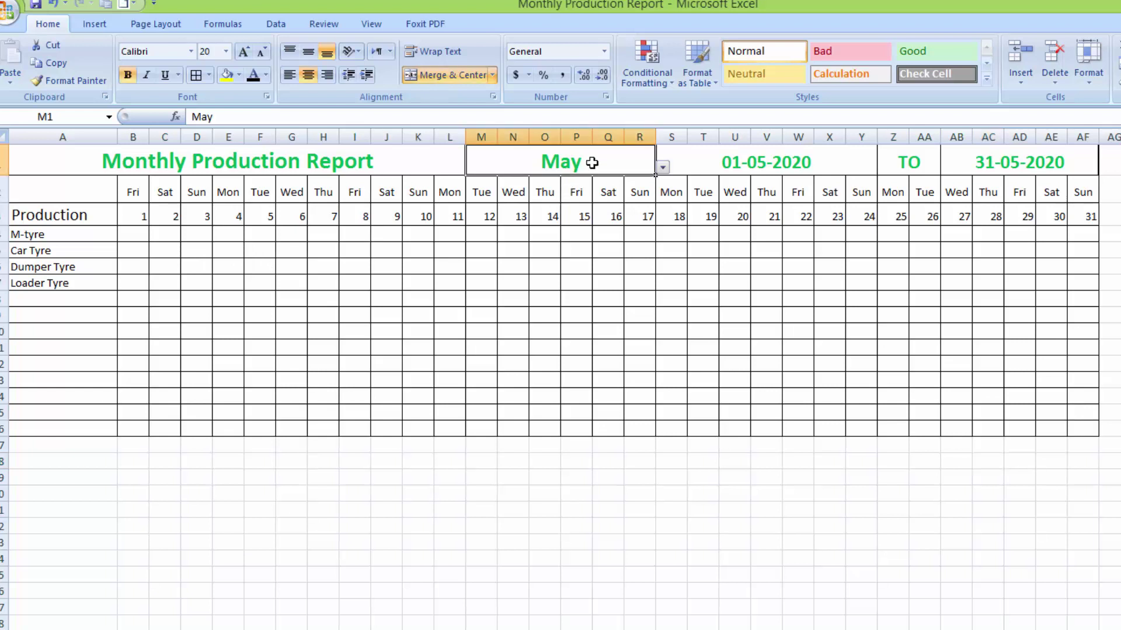
left_click(663, 167)
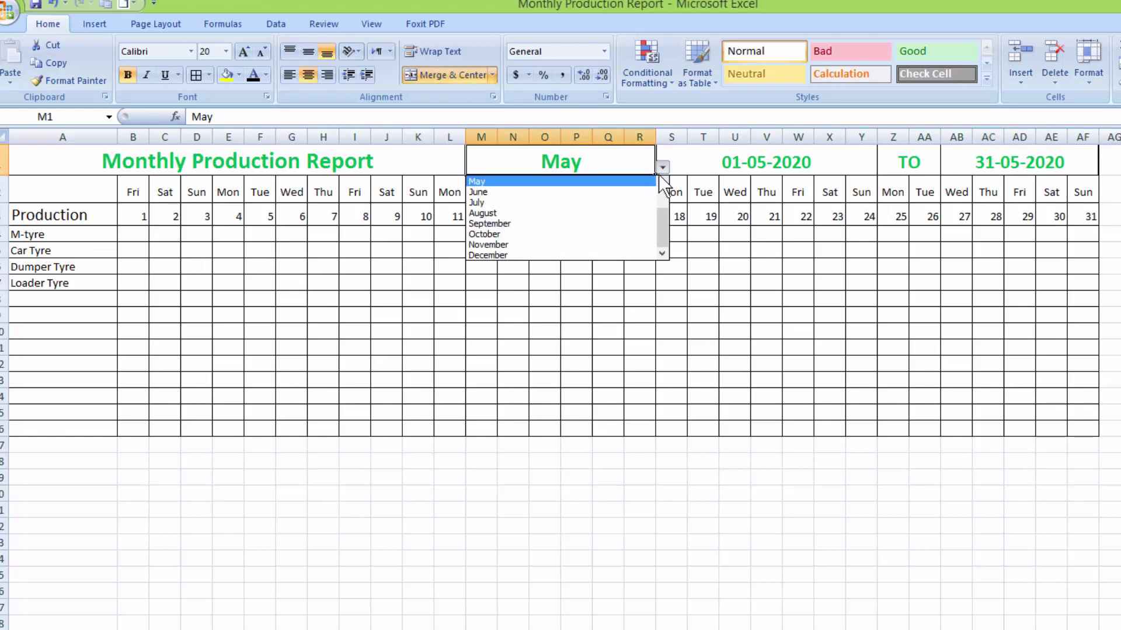
left_click(661, 181)
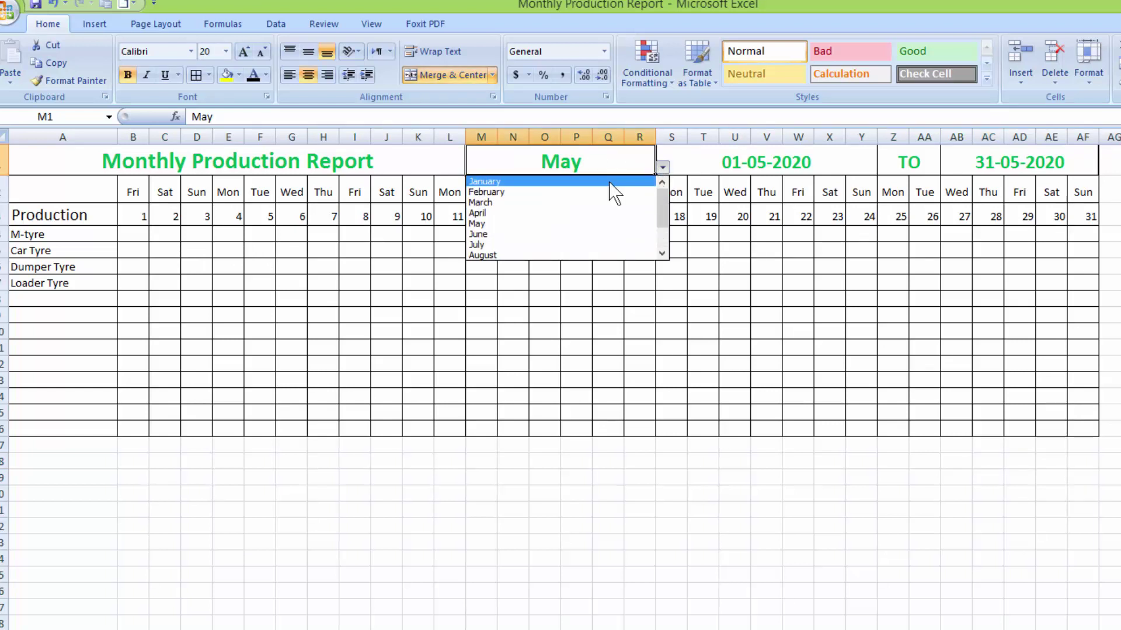
left_click(503, 182)
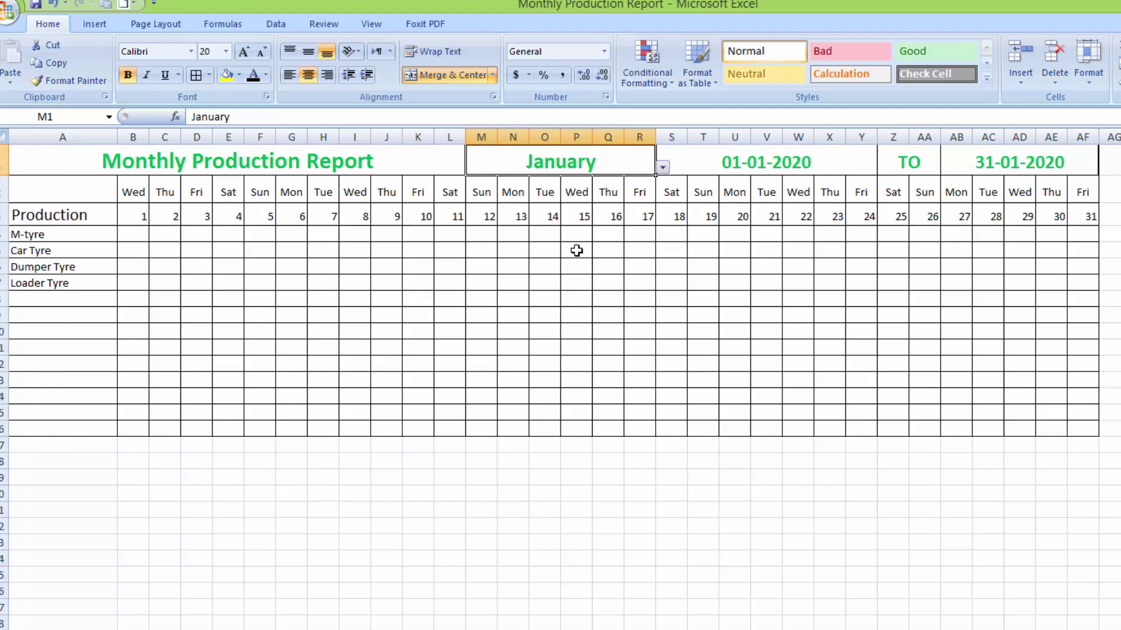
left_click(662, 167)
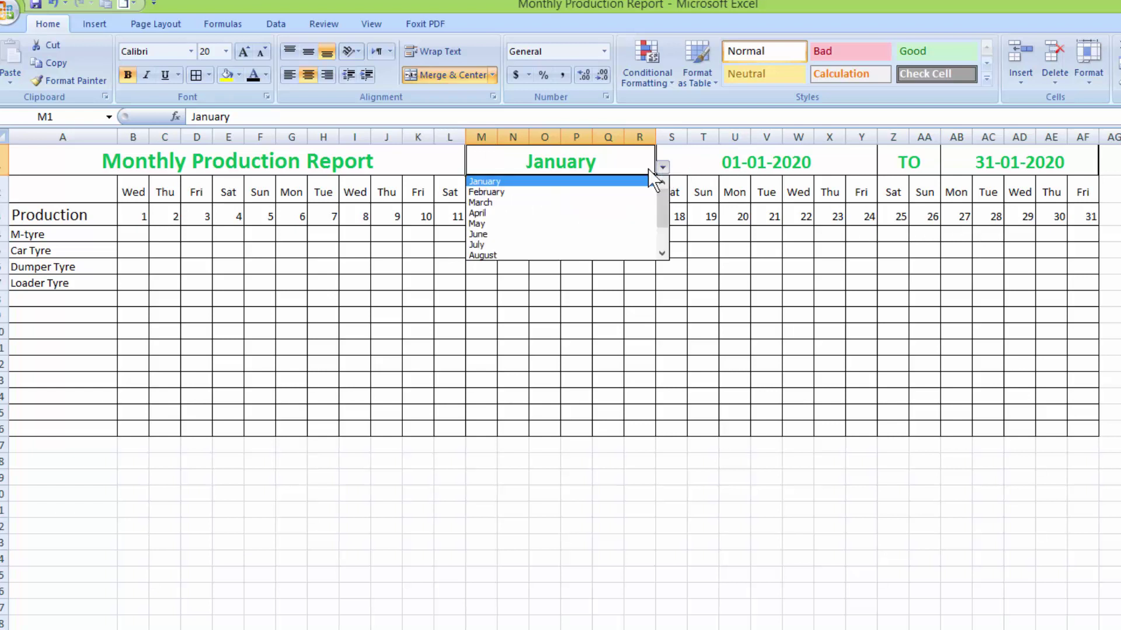
left_click(622, 191)
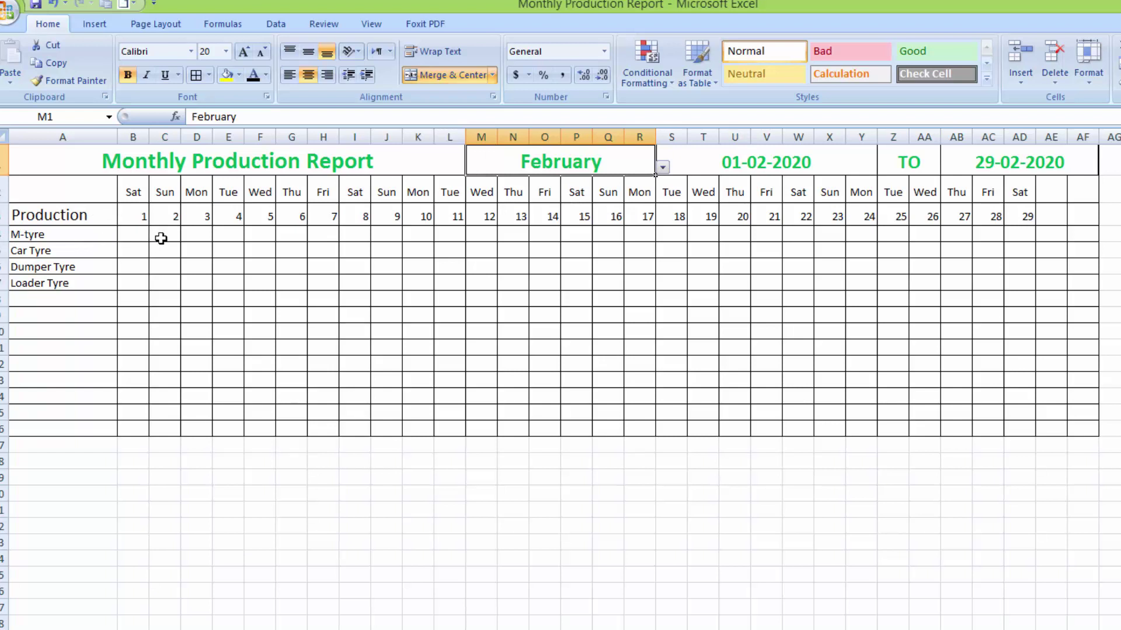
- Apply thick box borders around the header rows 1 to 3, the title row A1:AF1 and the weekday row A2:AF2
key("ctrl+a")
left_click(208, 75)
left_click(205, 241)
left_click_drag(280, 166, 964, 169)
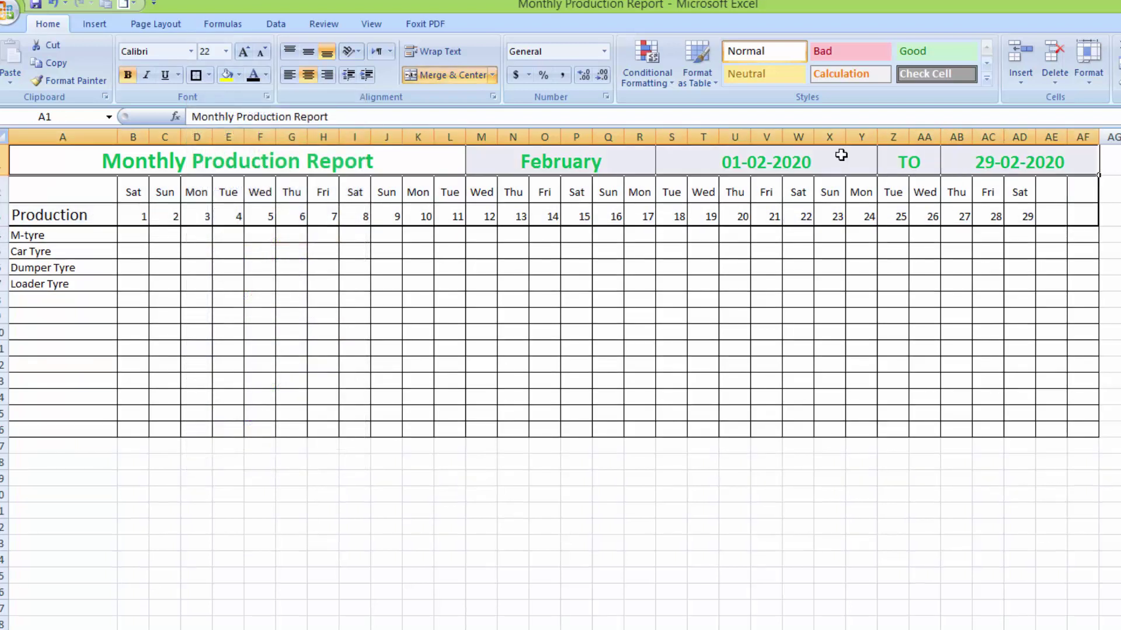
left_click(199, 75)
left_click(89, 186)
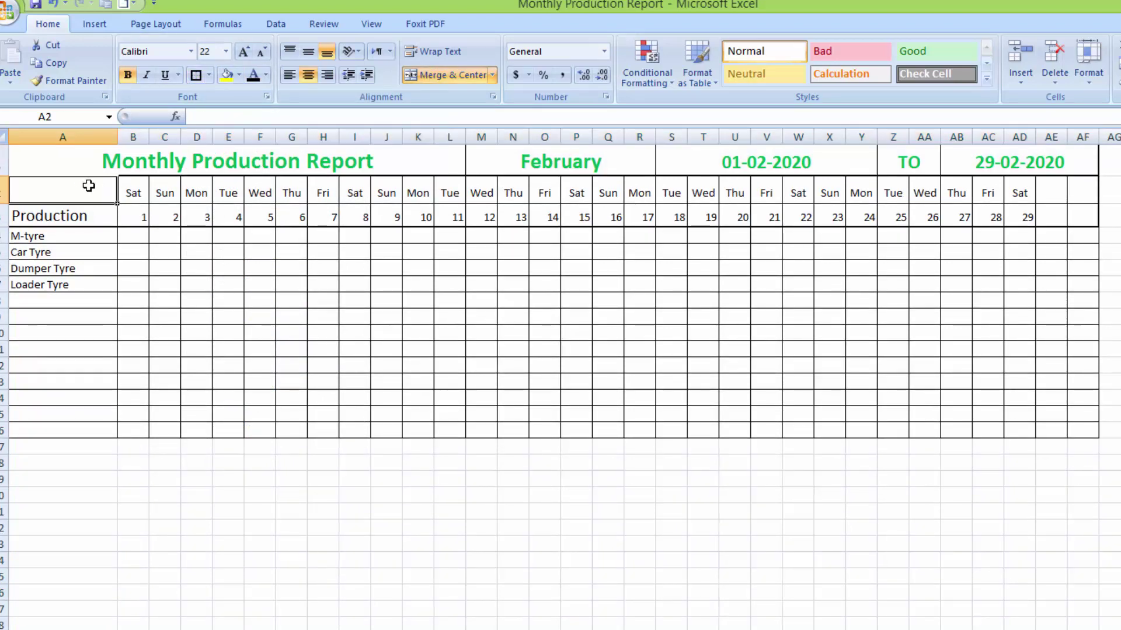
left_click_drag(88, 185, 1081, 193)
left_click(194, 79)
left_click(761, 372)
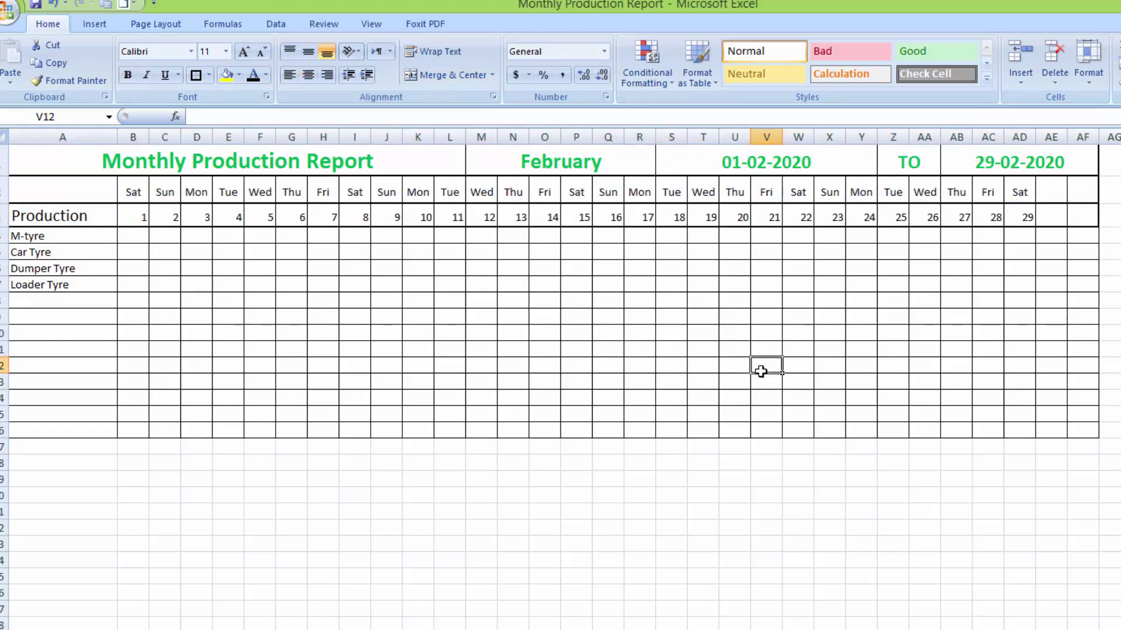
left_click(1001, 514)
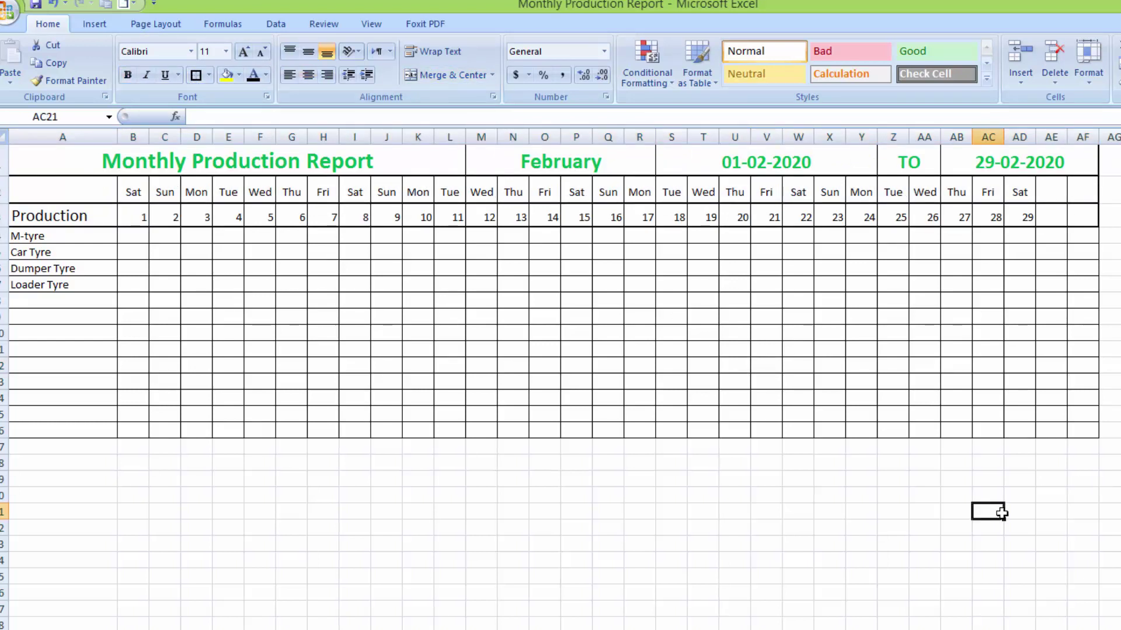
- Enter sample production: Dumper Tyre 33, 87 and 9 on days 1, 2 and 4; Loader Tyre 76, 87 and 890 on days 1, 3 and 4
left_click(144, 264)
type("33")
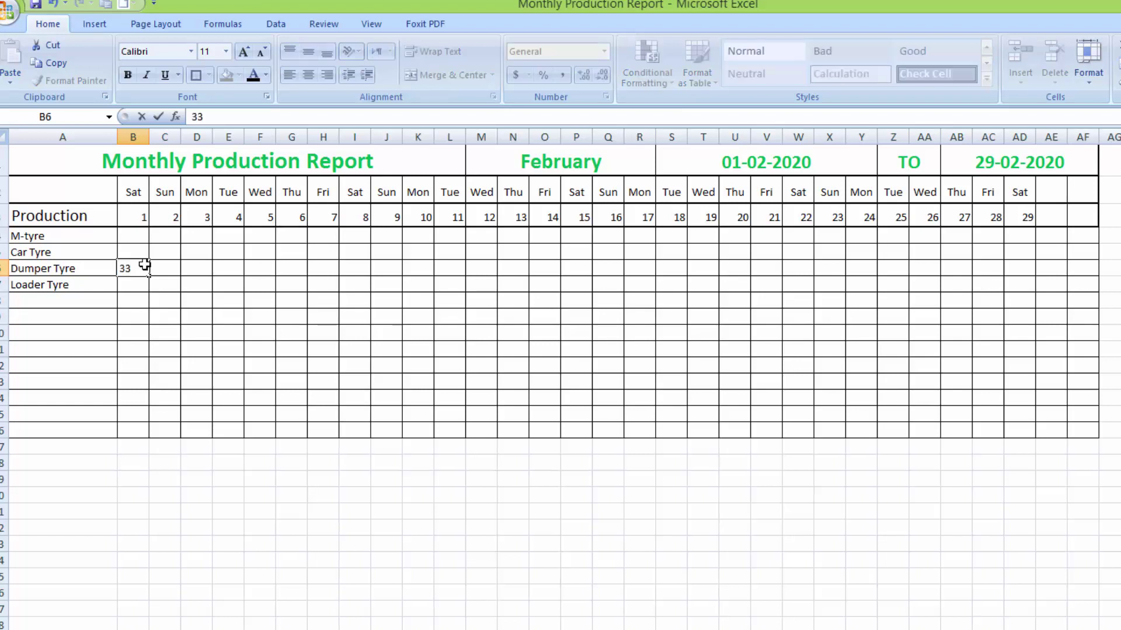
key("Tab")
type("87")
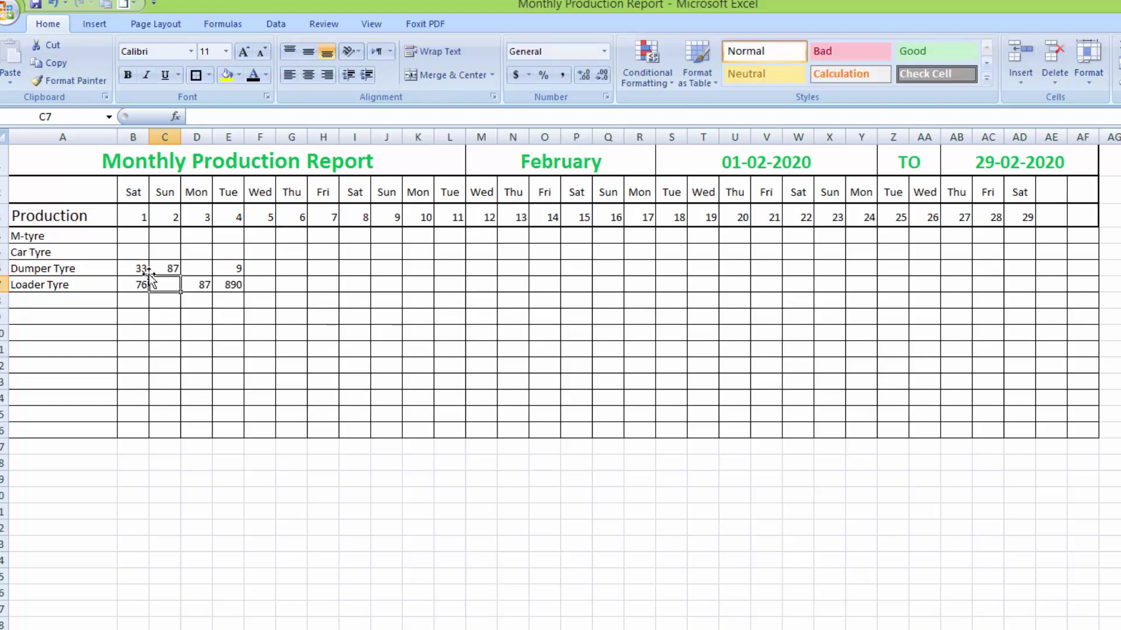
left_click(161, 305)
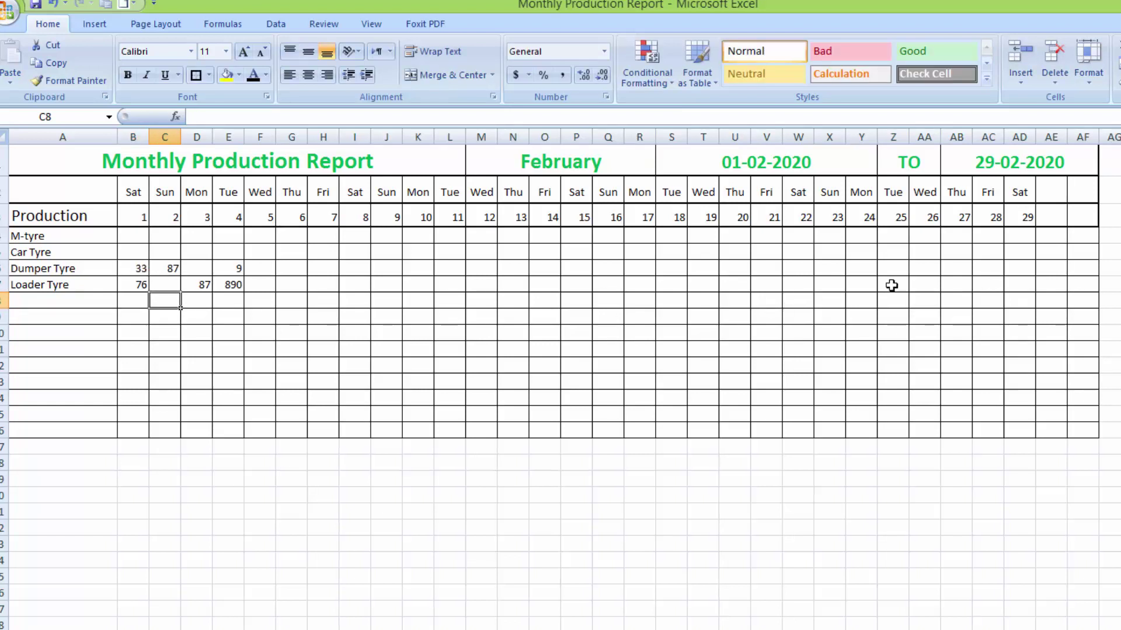
- Add a merged, centred 14-point header Complete in AG2:AG3 and widen column AG to fit it
left_click(1110, 191)
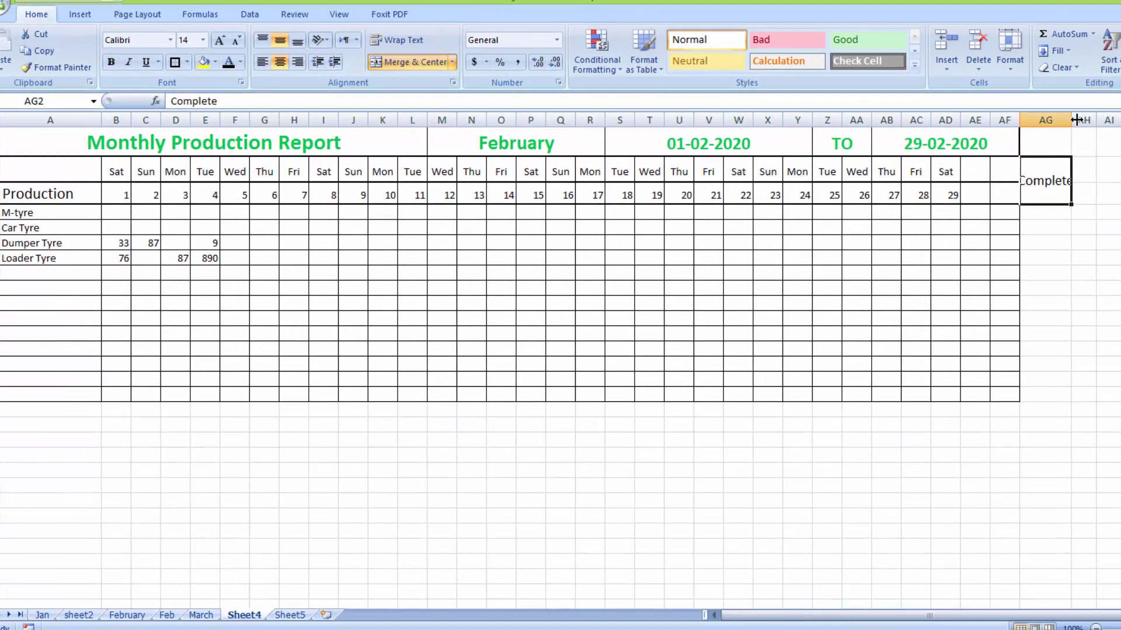
left_click_drag(1076, 119, 1089, 120)
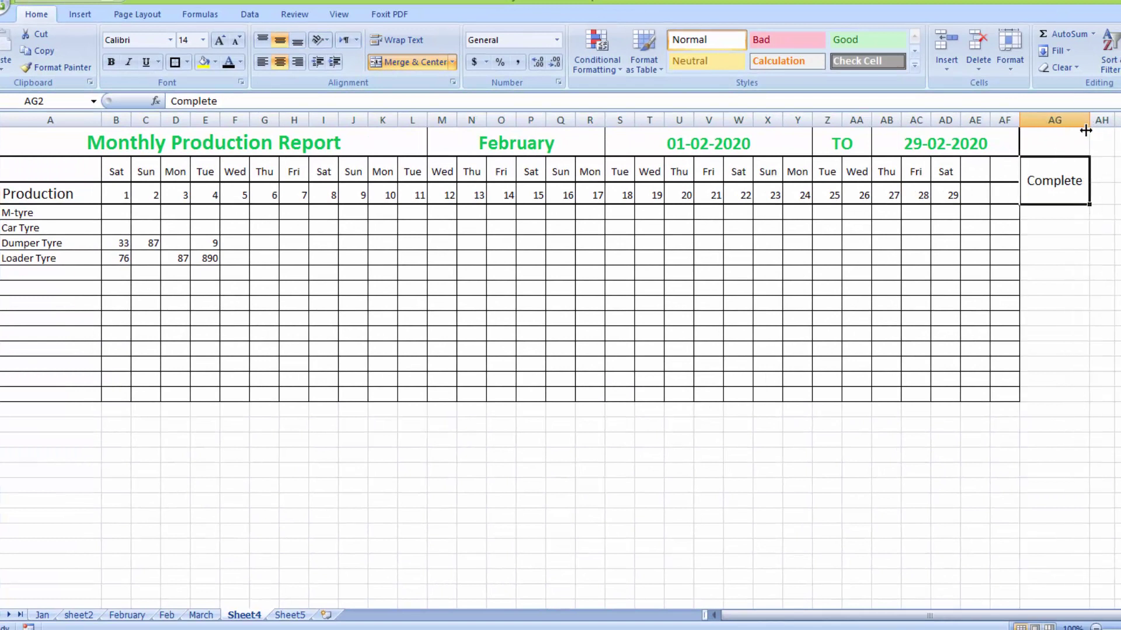
- Enter =SUM(B4:AF4) in AG4 to total the M-tyre row and fill the formula down to AG16
left_click(1053, 212)
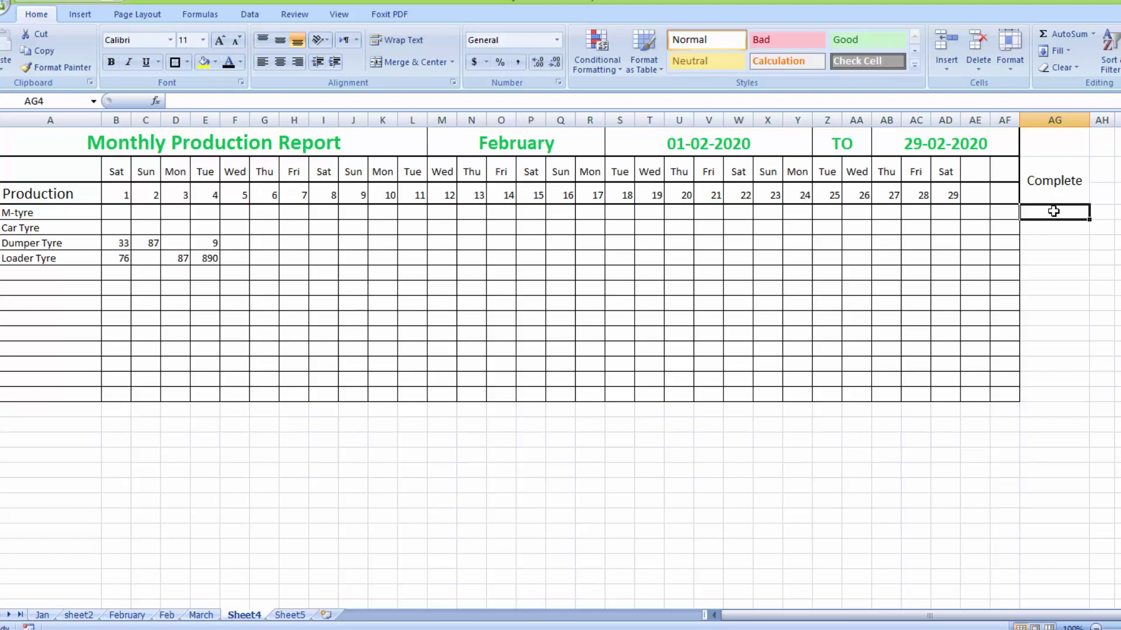
key("alt+equal")
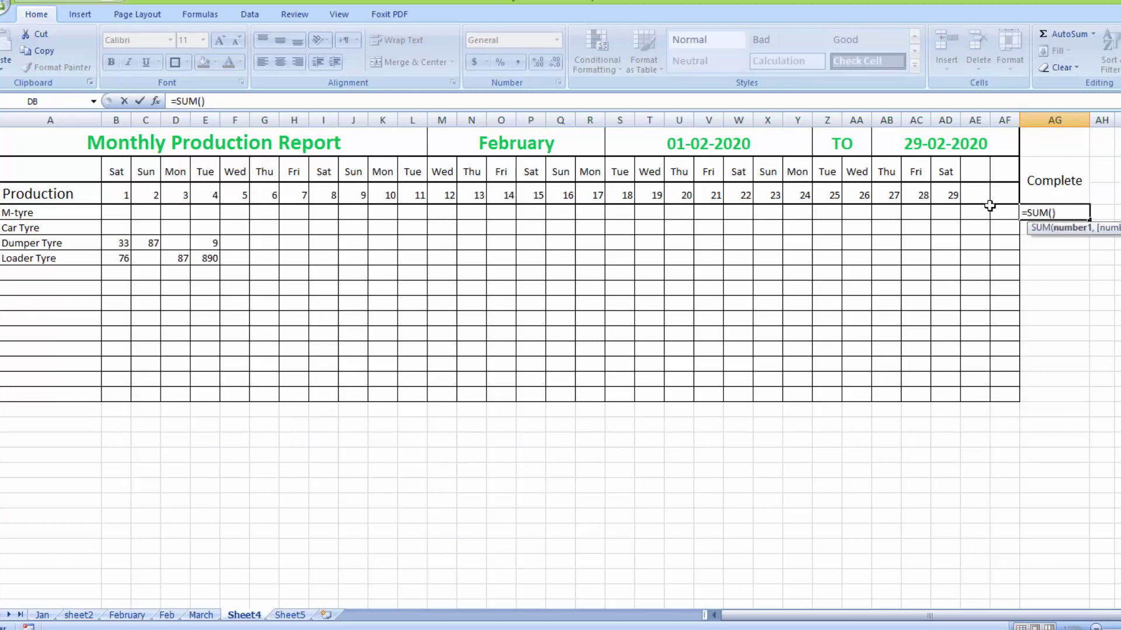
left_click_drag(995, 213, 119, 216)
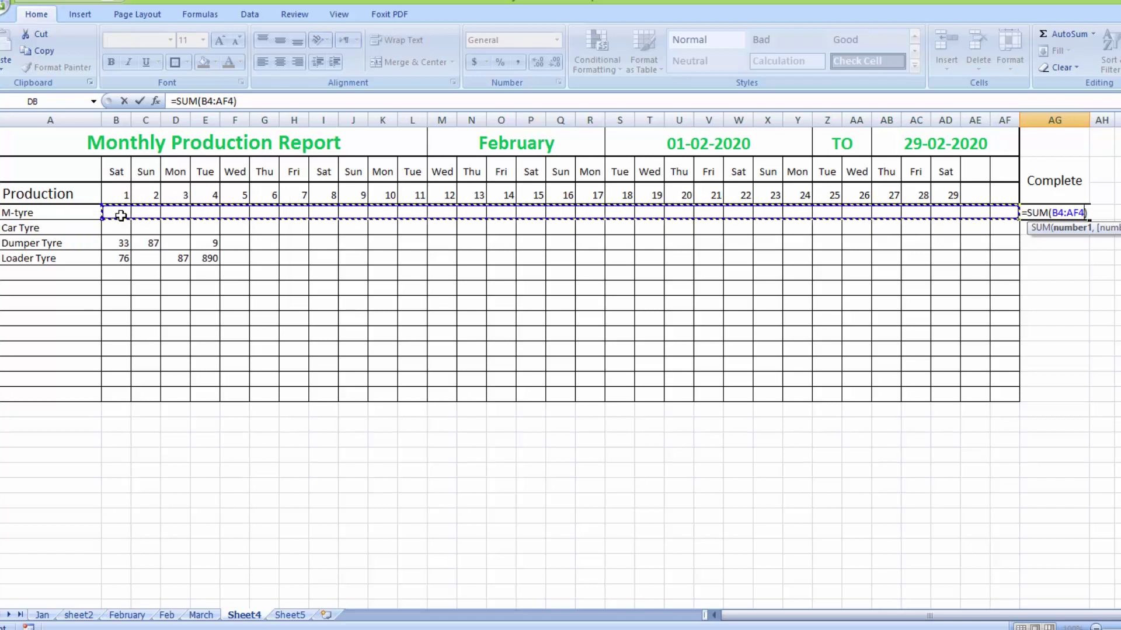
key("Return")
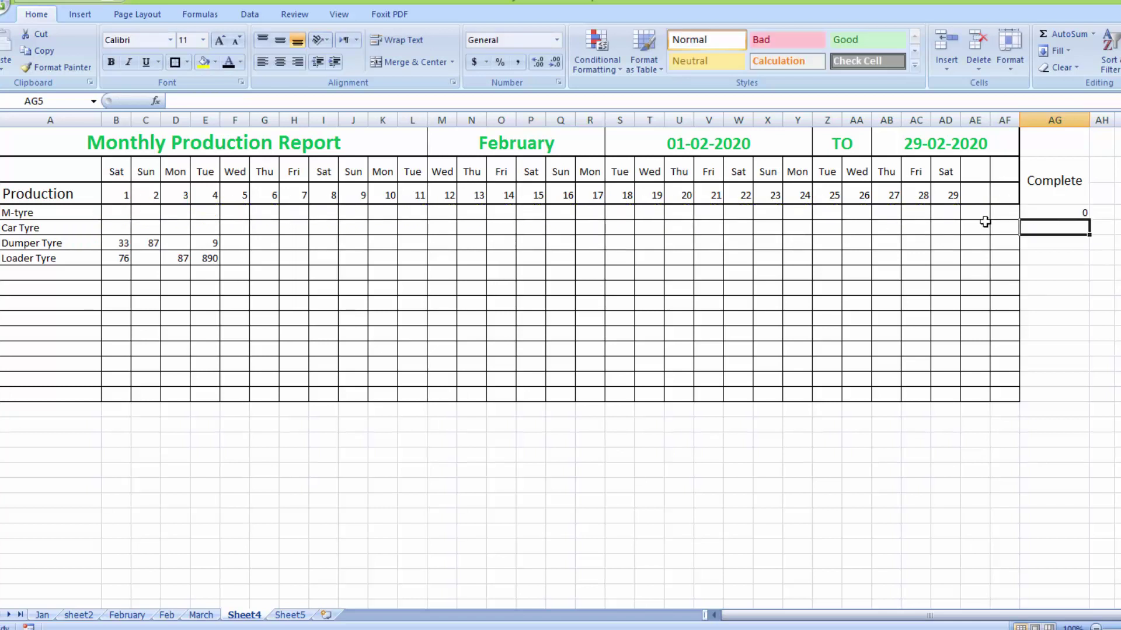
left_click(1050, 212)
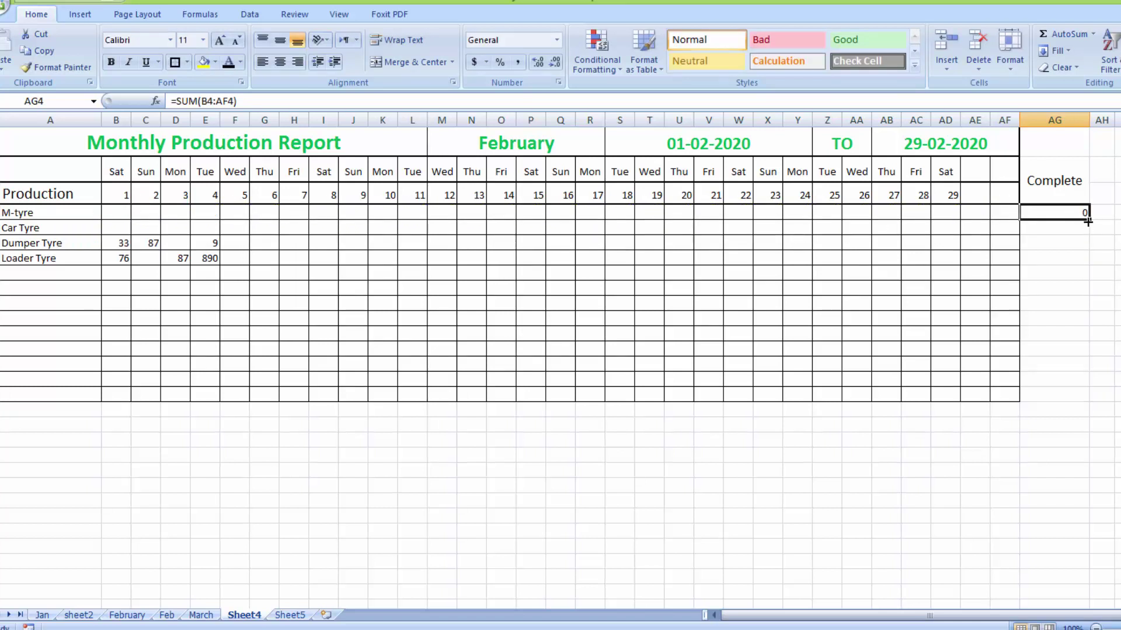
left_click_drag(1087, 222, 1071, 403)
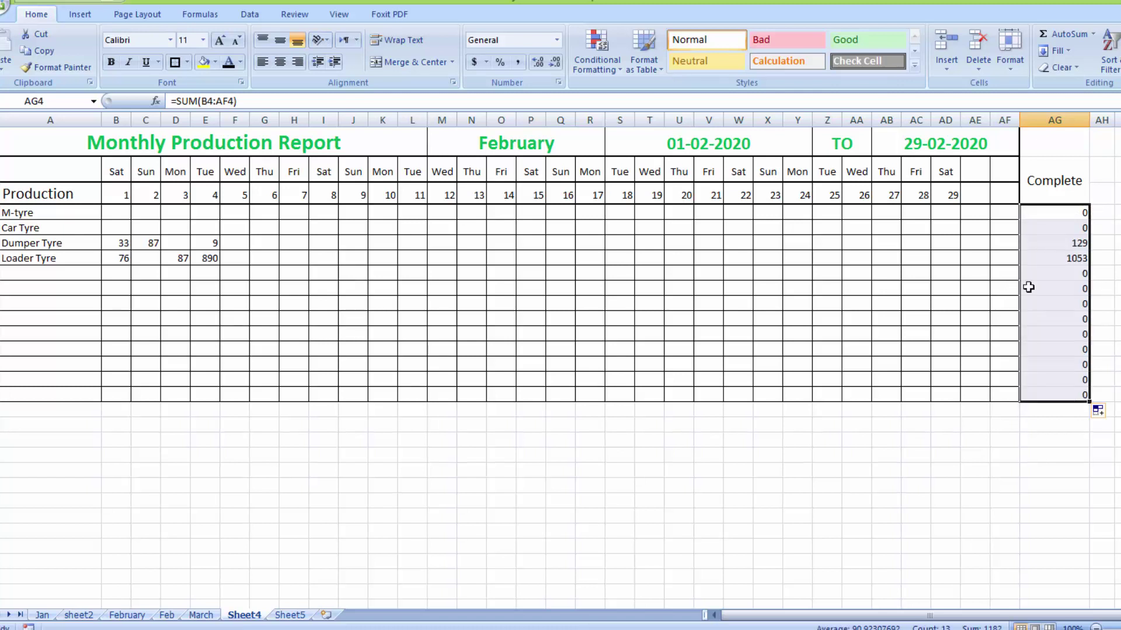
- Apply all borders plus a surrounding thick box border to the Complete column, AG2:AG16
left_click(1046, 186)
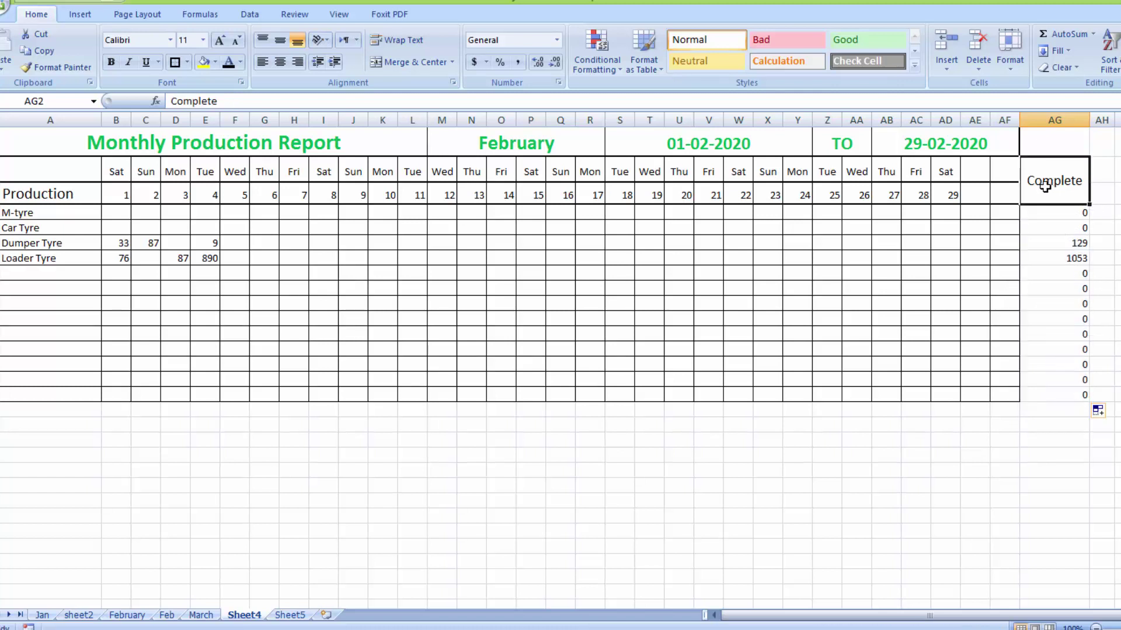
left_click_drag(1045, 186, 1058, 391)
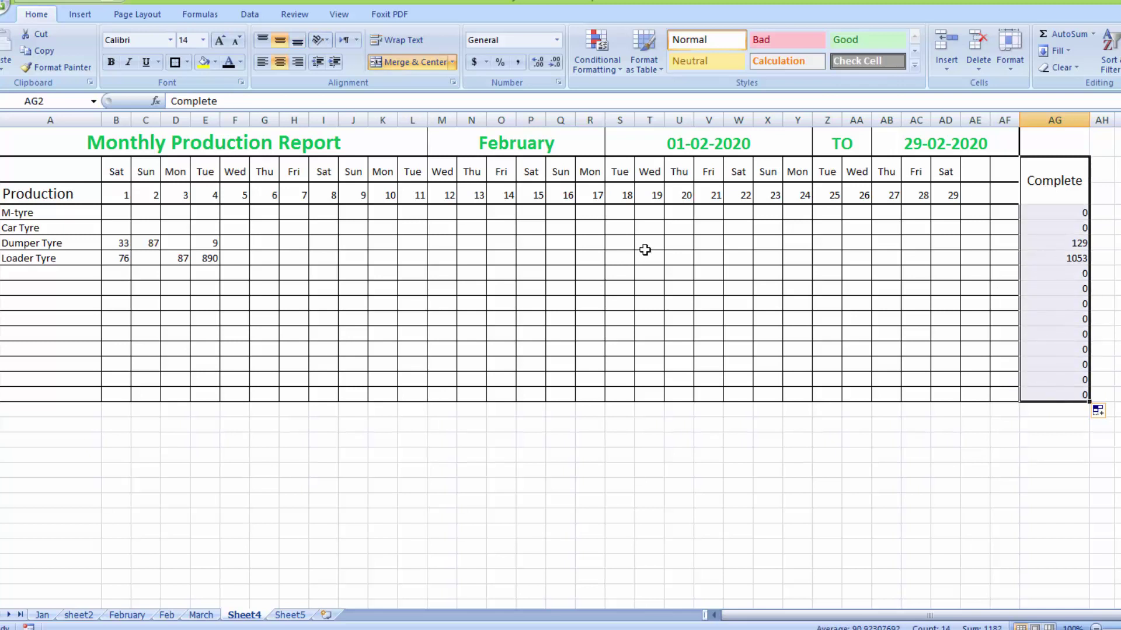
left_click(187, 63)
left_click(188, 182)
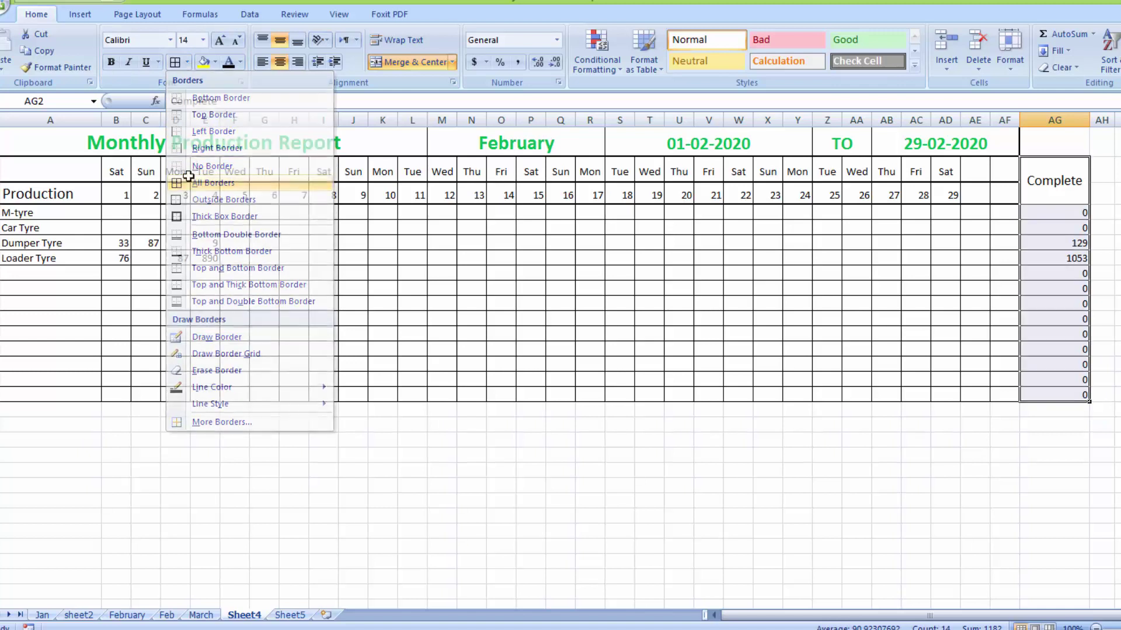
left_click(187, 63)
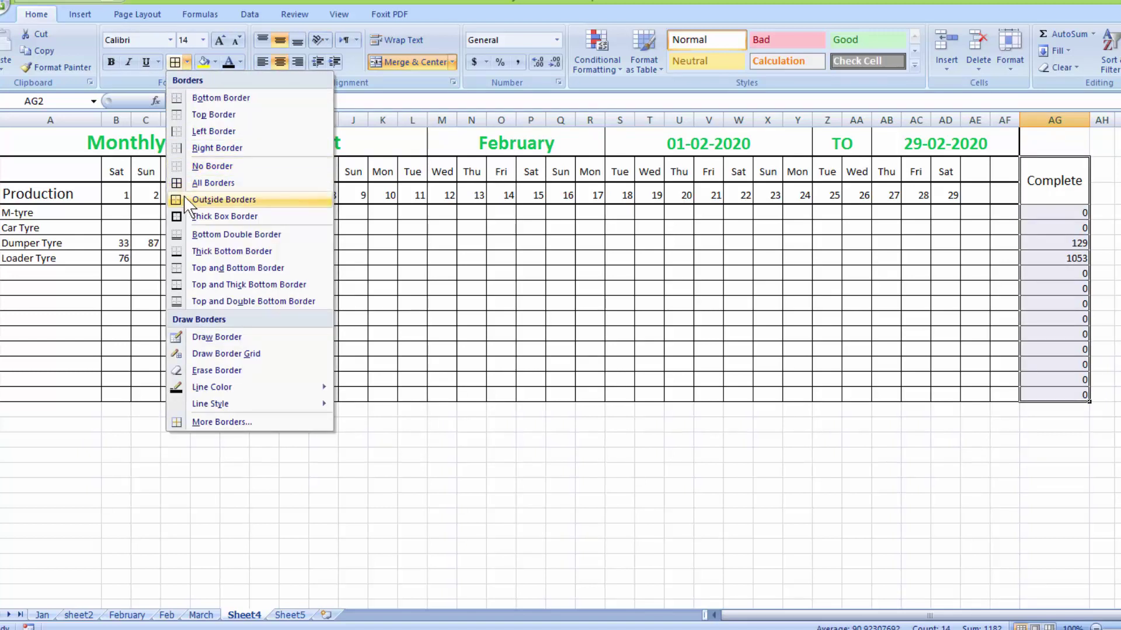
left_click(188, 217)
left_click(946, 488)
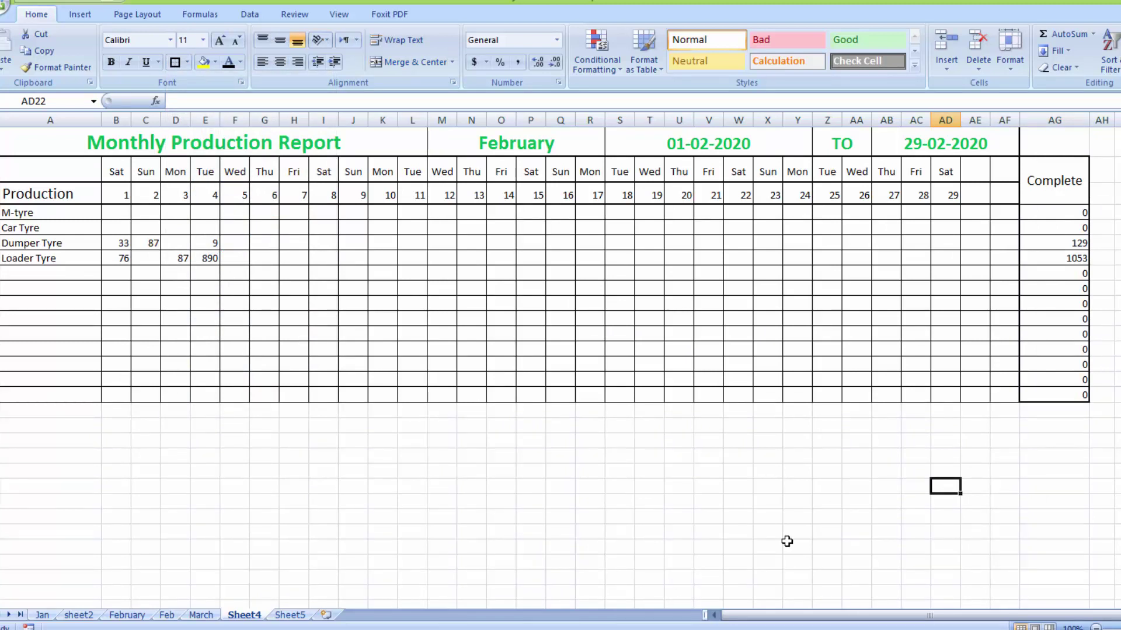
- Set the report month in M1 to January from the cell's list
left_click(578, 137)
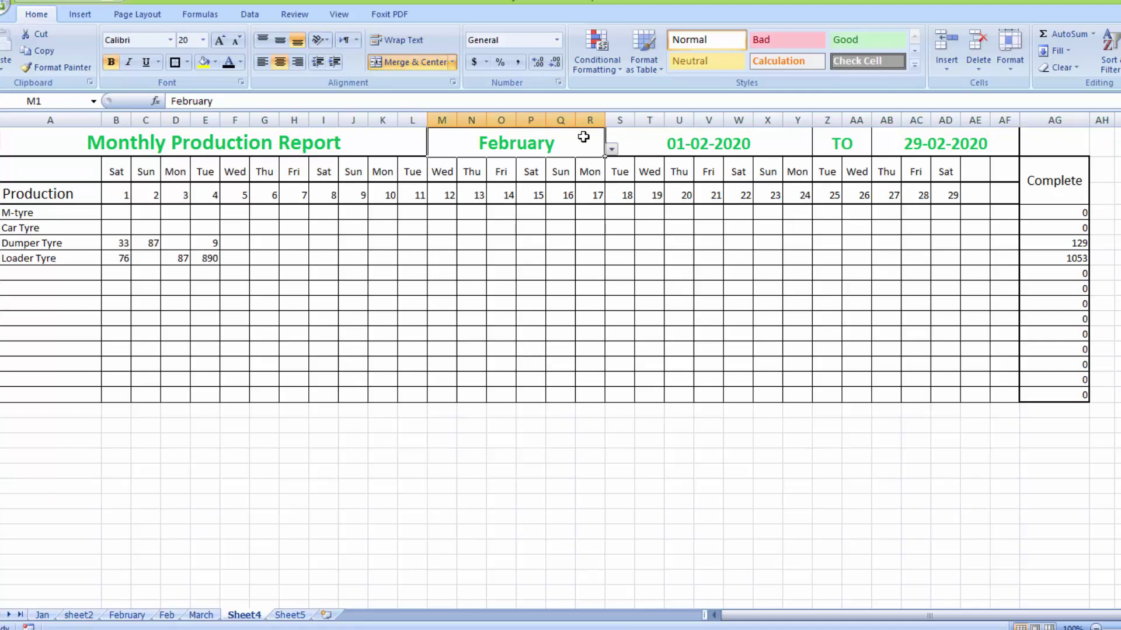
left_click(611, 151)
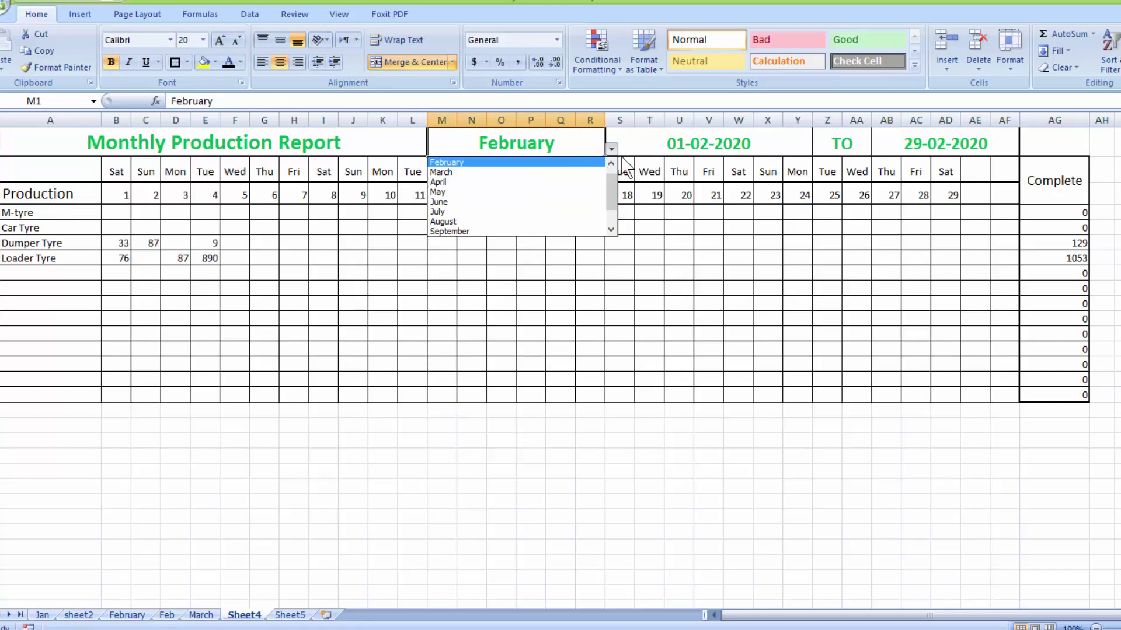
left_click(611, 166)
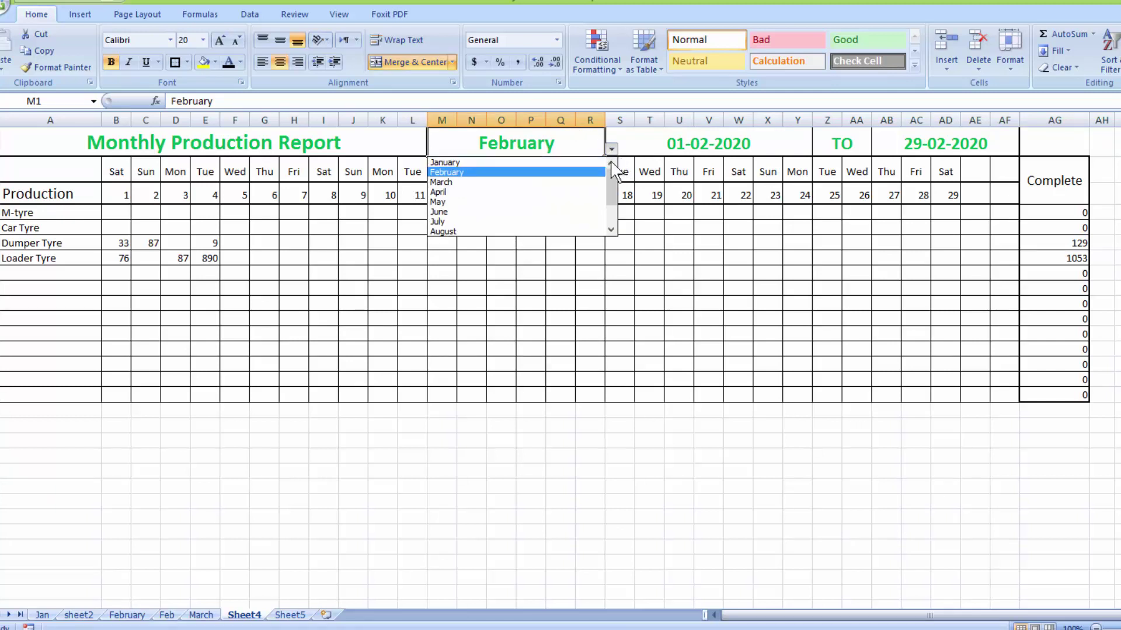
left_click(548, 163)
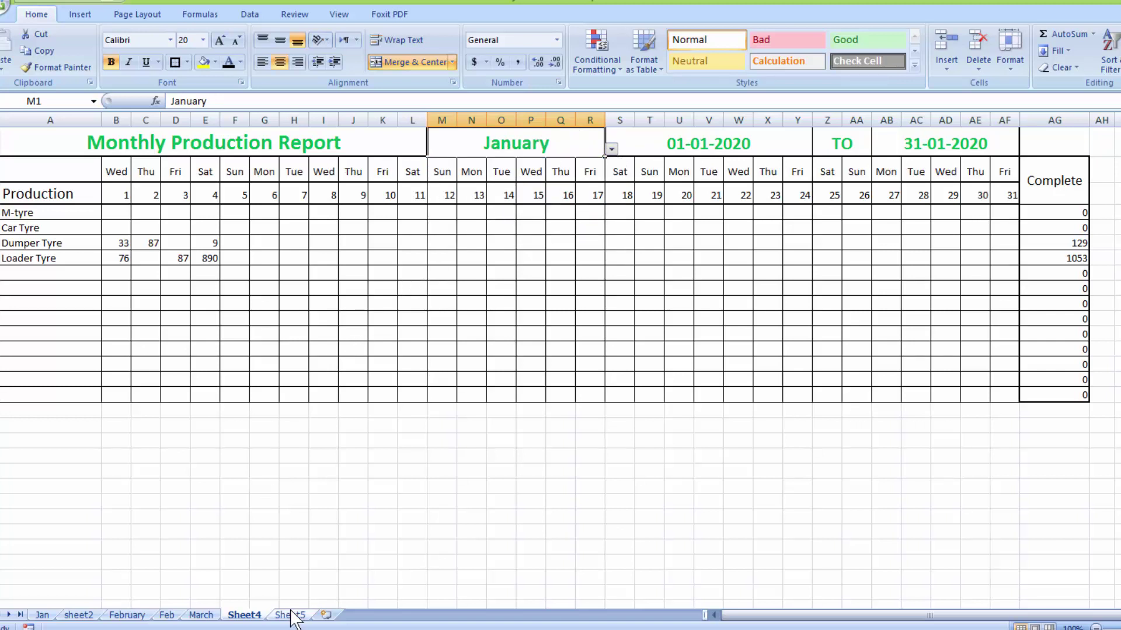
- Rename Sheet4 as January
right_click(257, 619)
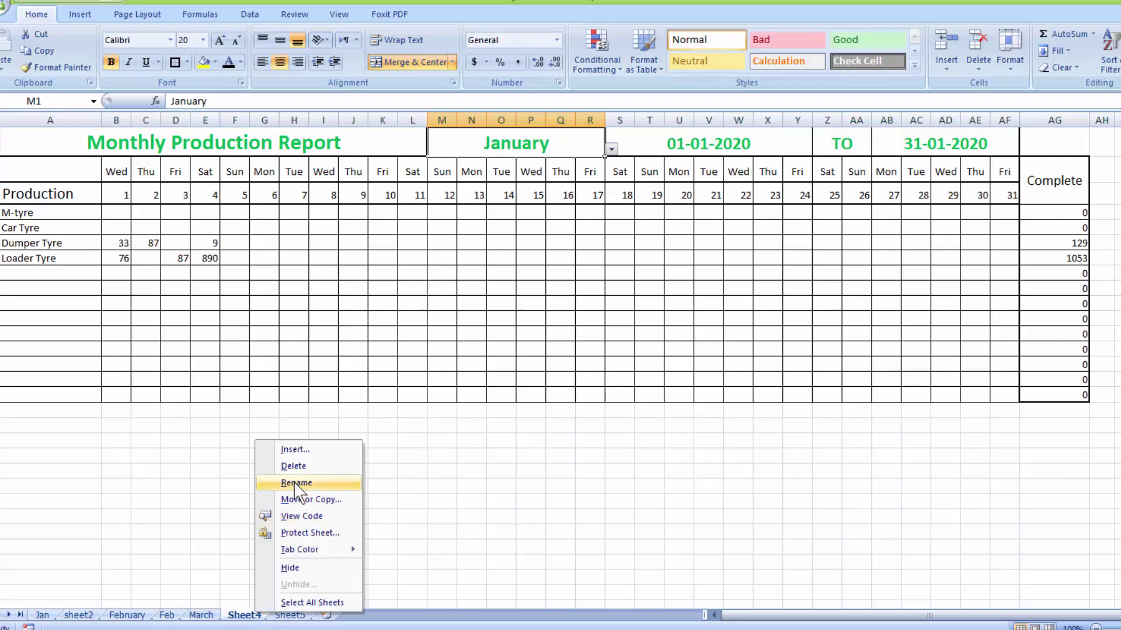
left_click(296, 484)
type("J")
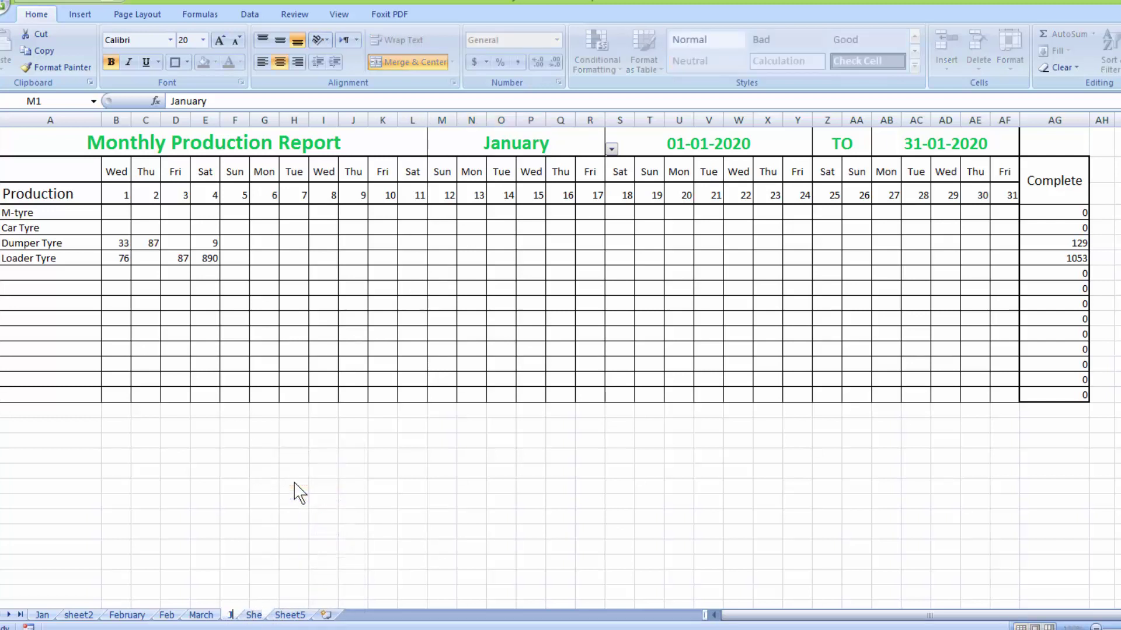
type("anuary")
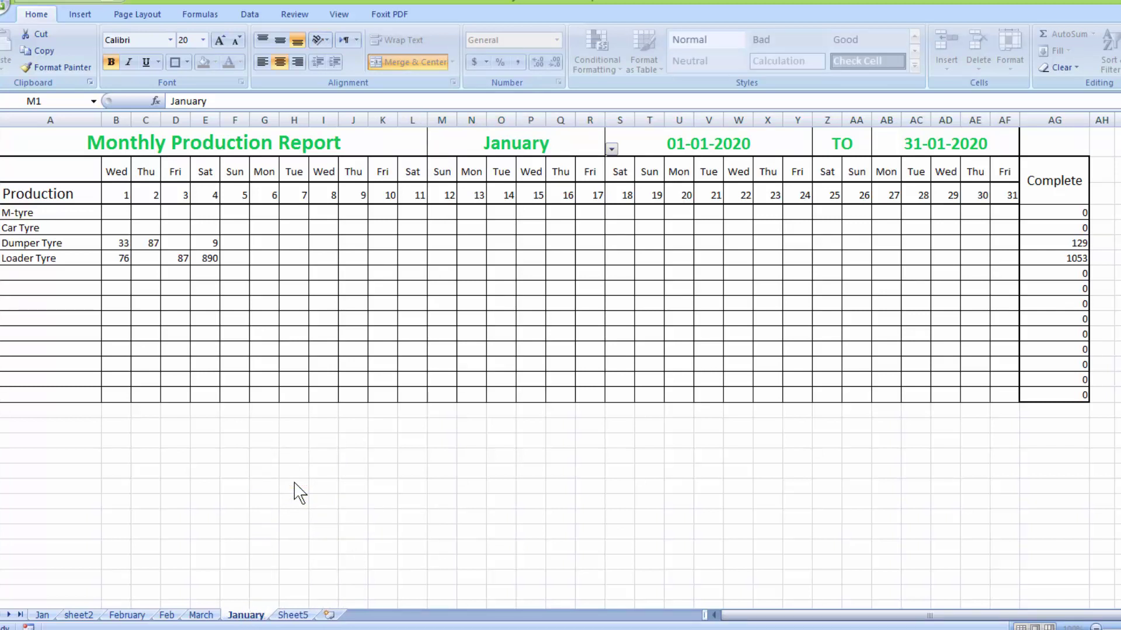
key("Return")
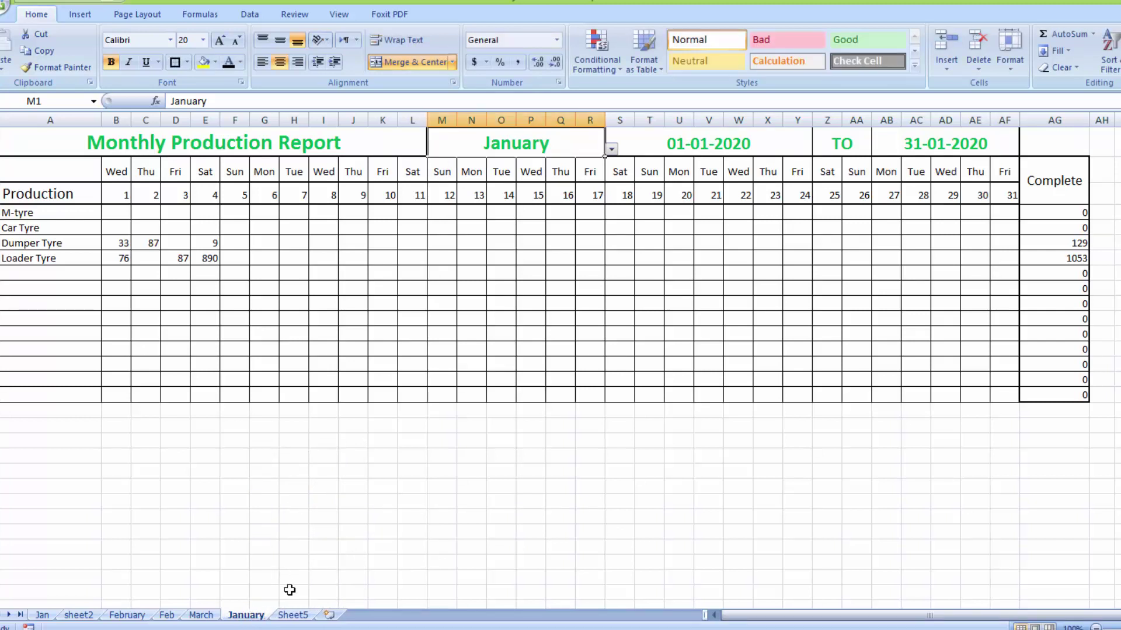
- Insert two new blank worksheets after Sheet5
left_click(297, 614)
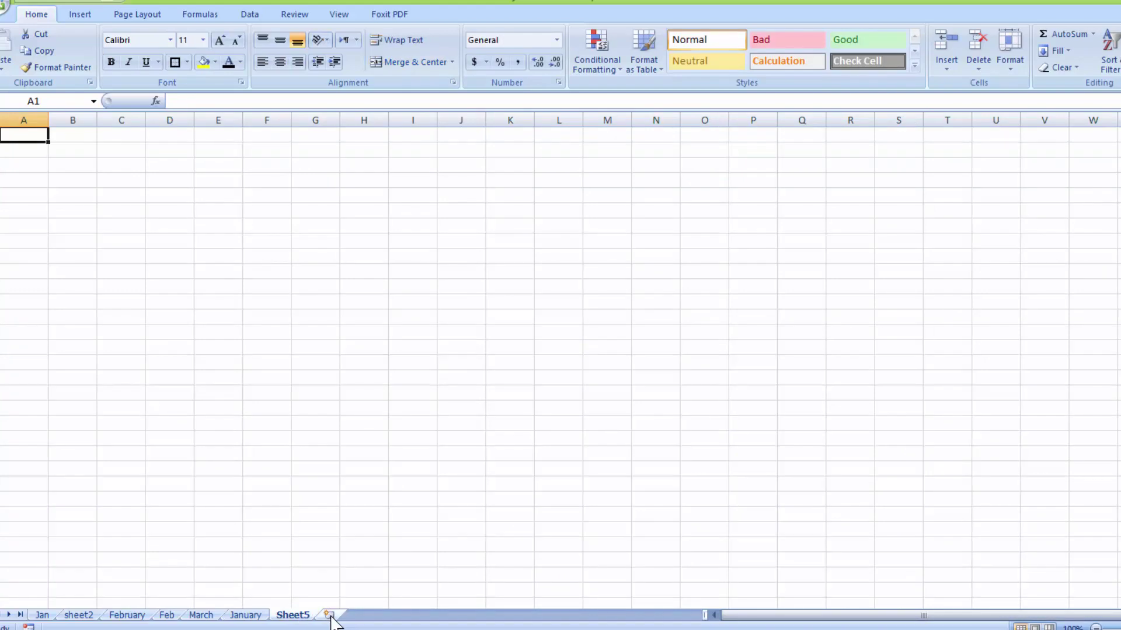
left_click(330, 615)
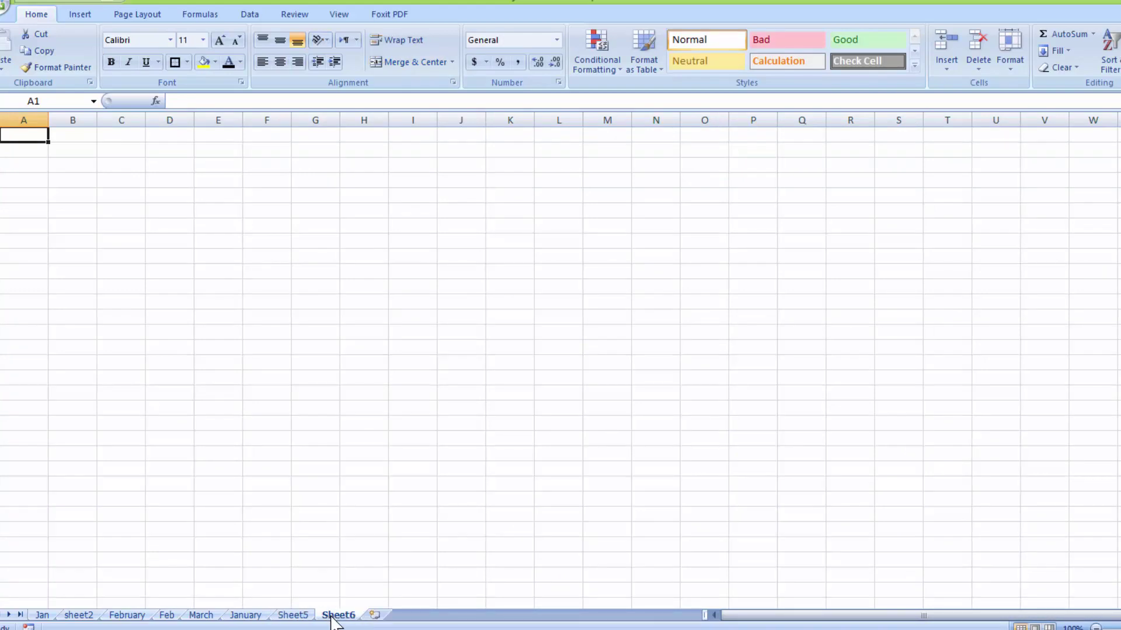
left_click(374, 616)
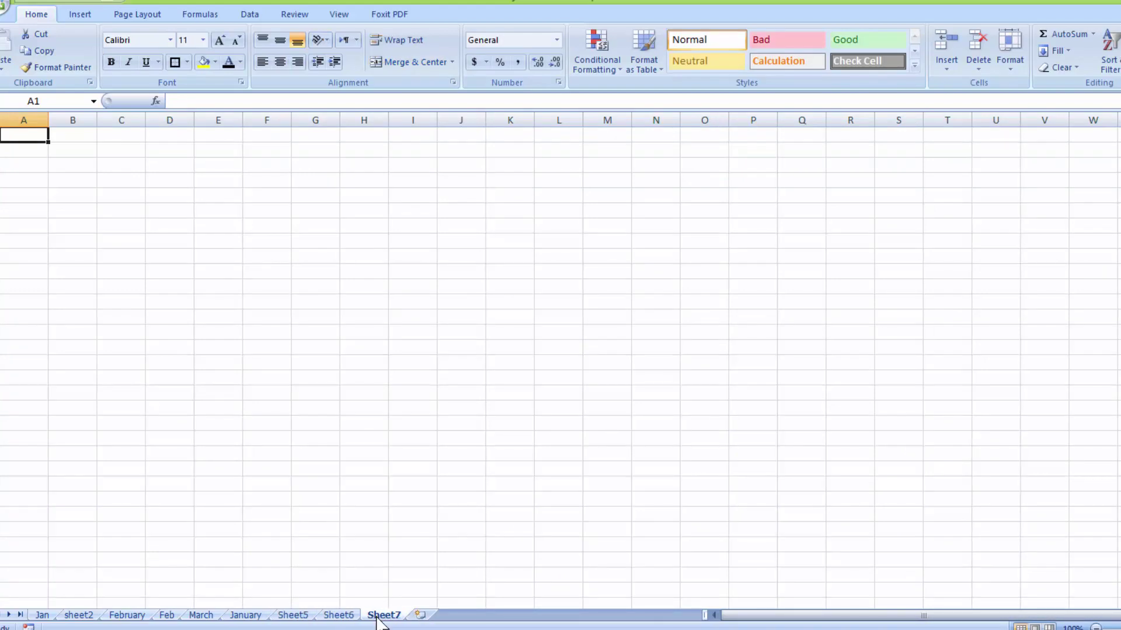
- Create a copy of the January sheet in the same workbook, placed before Sheet5
left_click(246, 615)
right_click(246, 618)
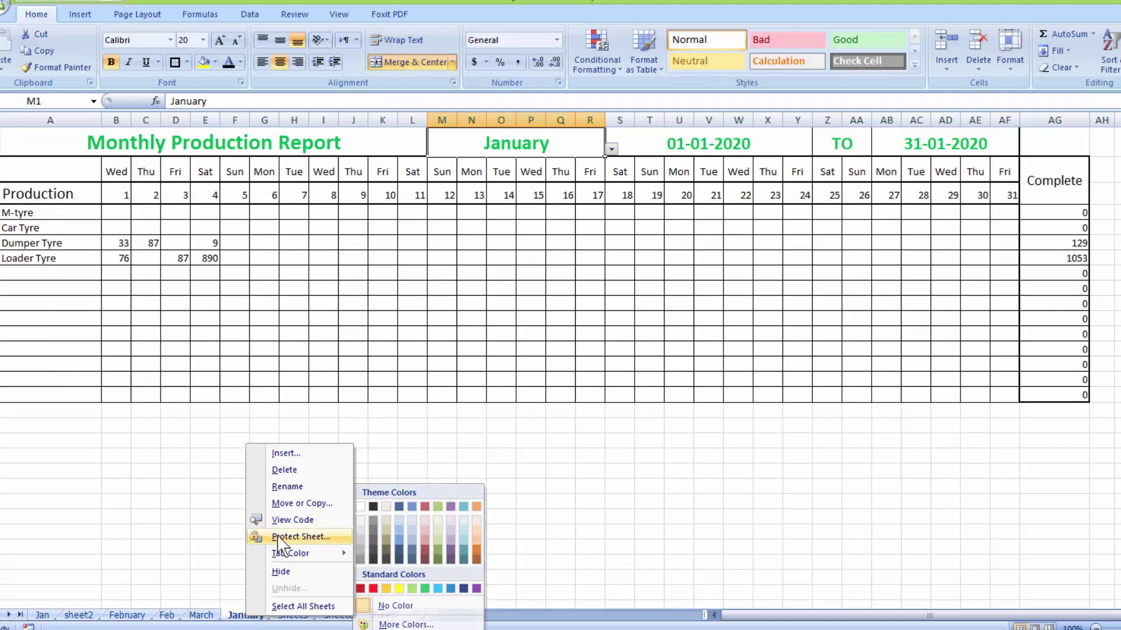
left_click(301, 506)
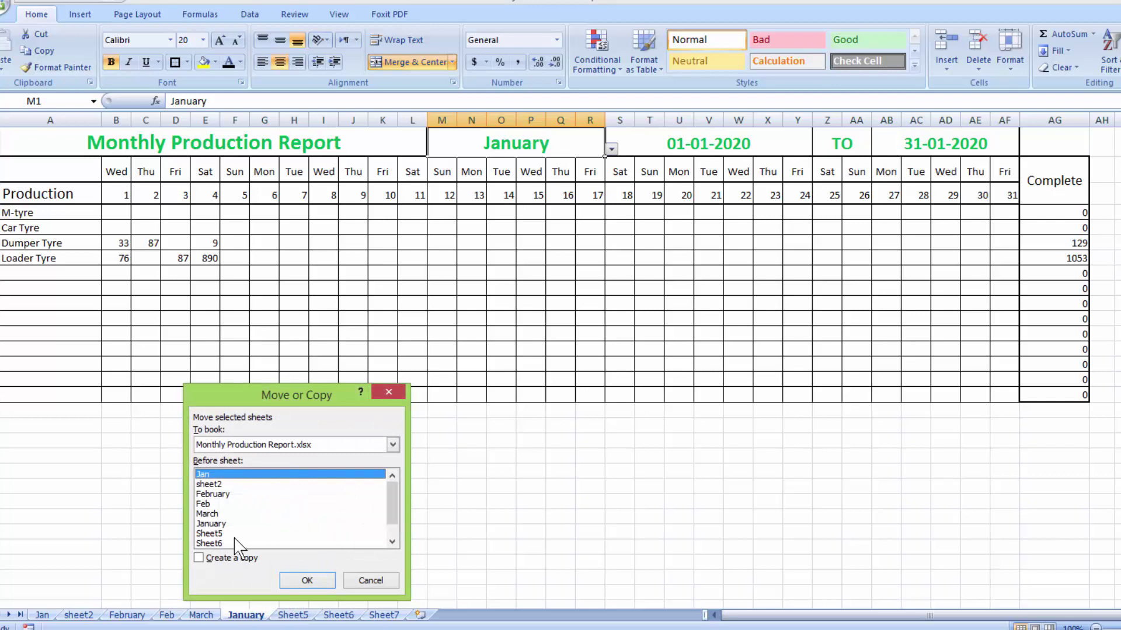
left_click(219, 534)
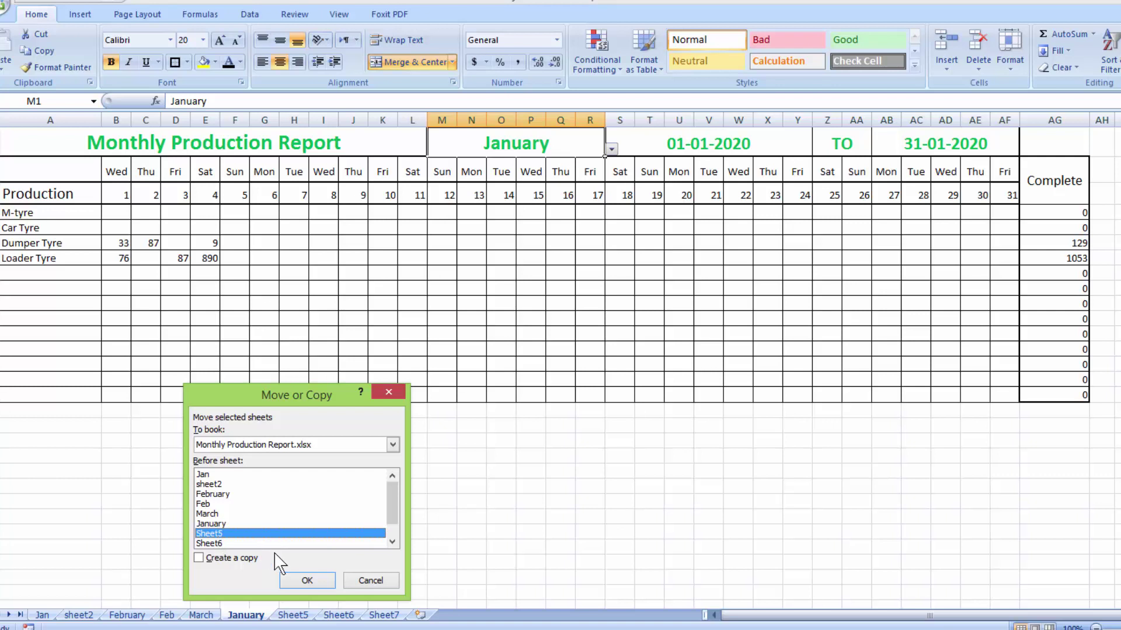
left_click(225, 560)
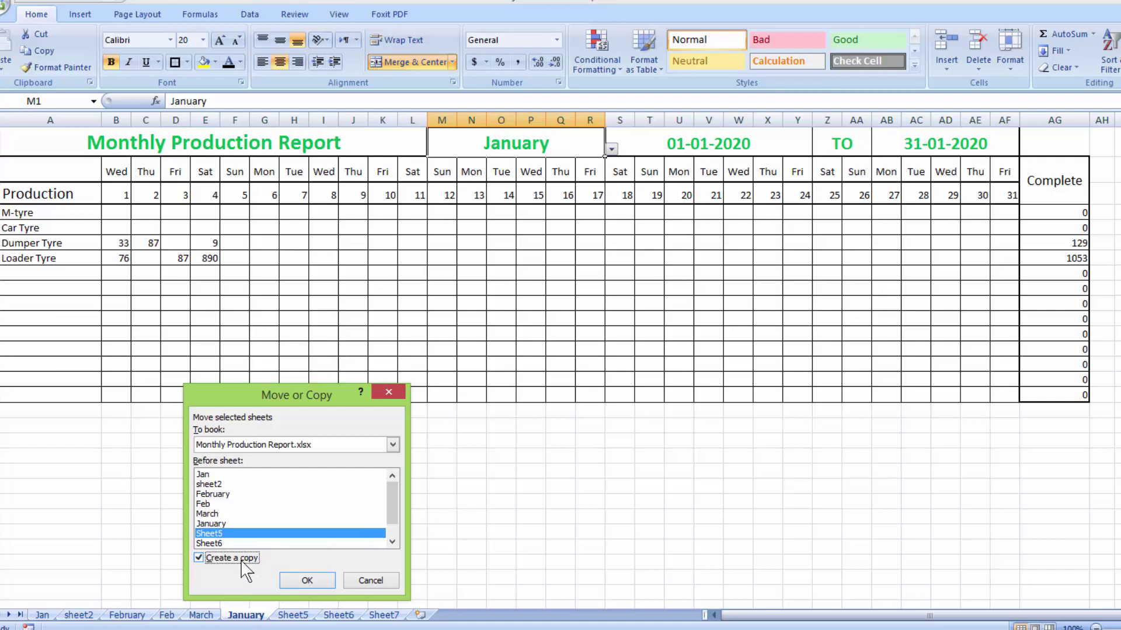
left_click(300, 580)
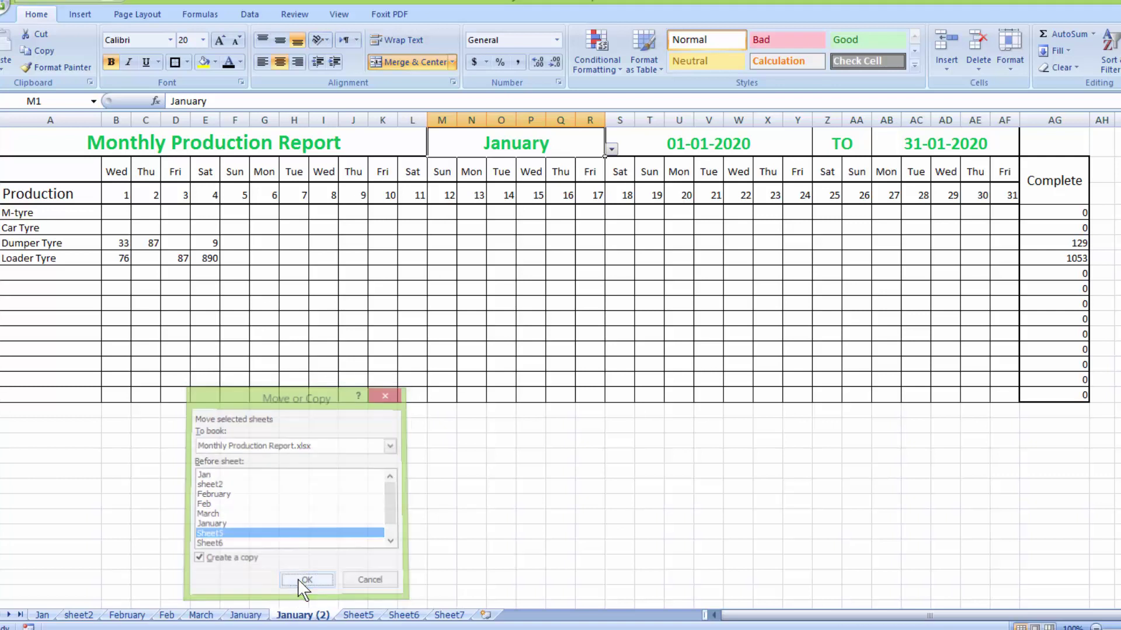
- Rename the copied January sheet, trying Feb first and settling on Feb1
right_click(297, 615)
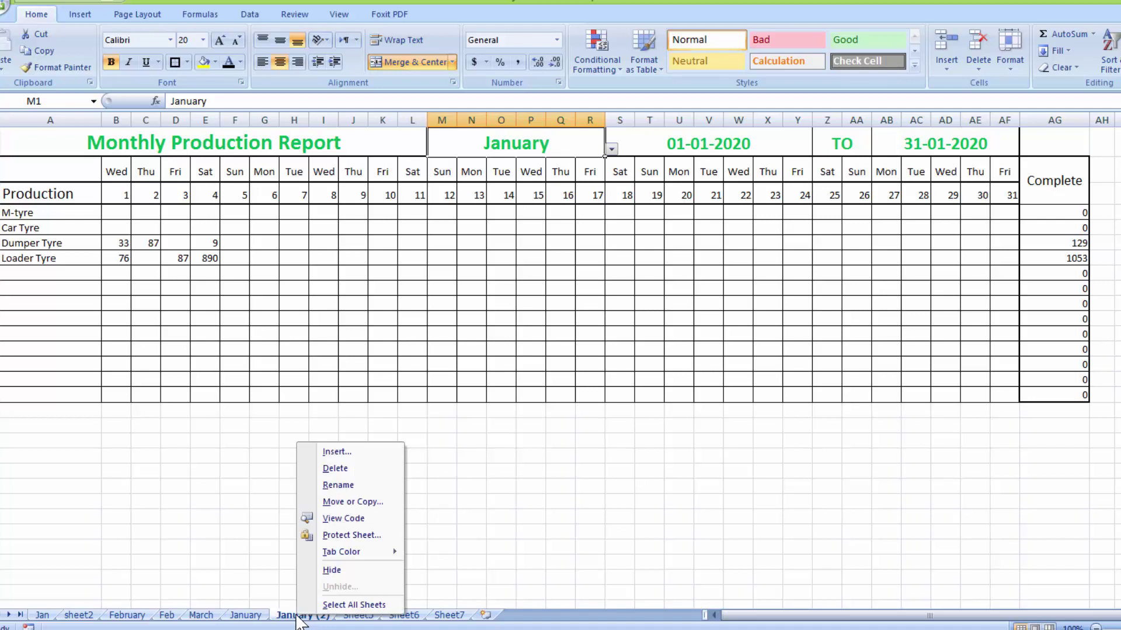
left_click(336, 485)
type("F")
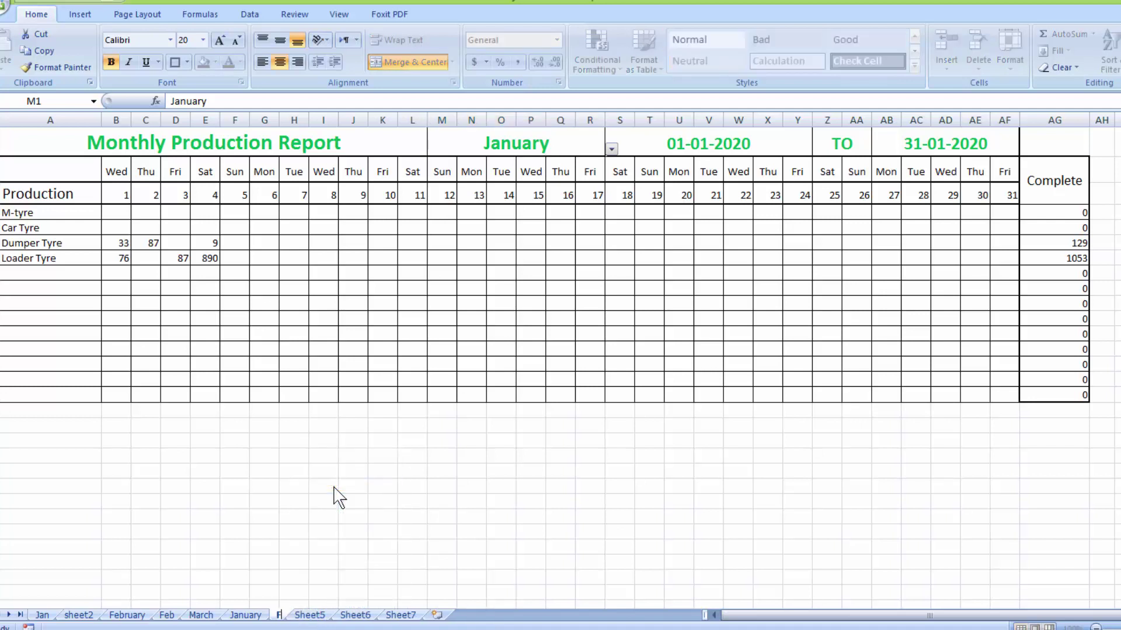
type("eb")
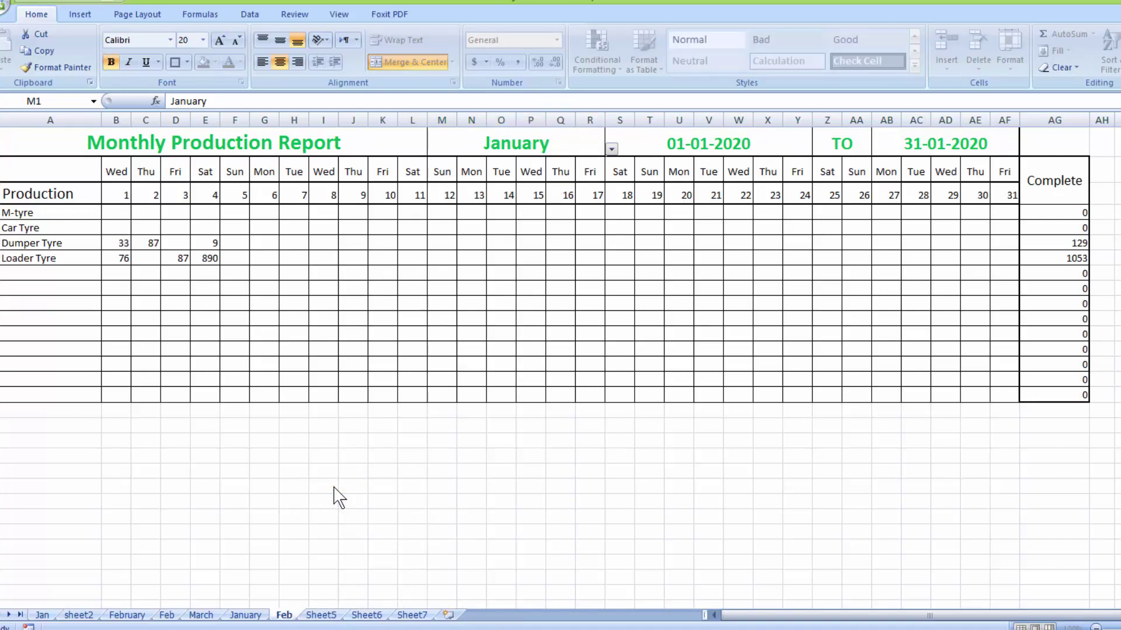
left_click(324, 616)
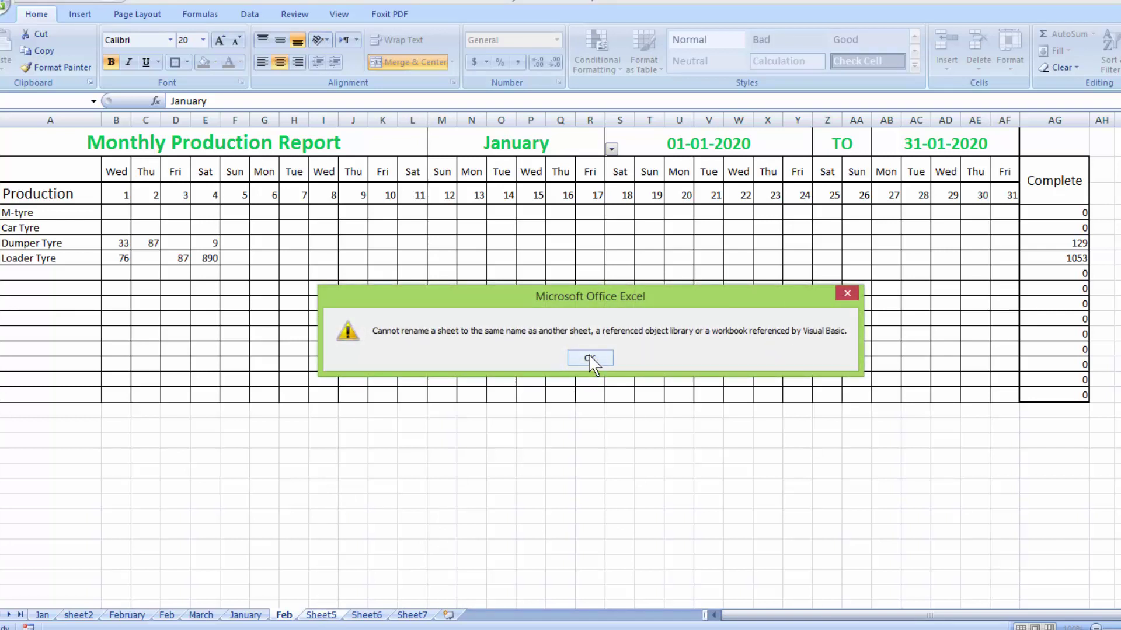
left_click(588, 357)
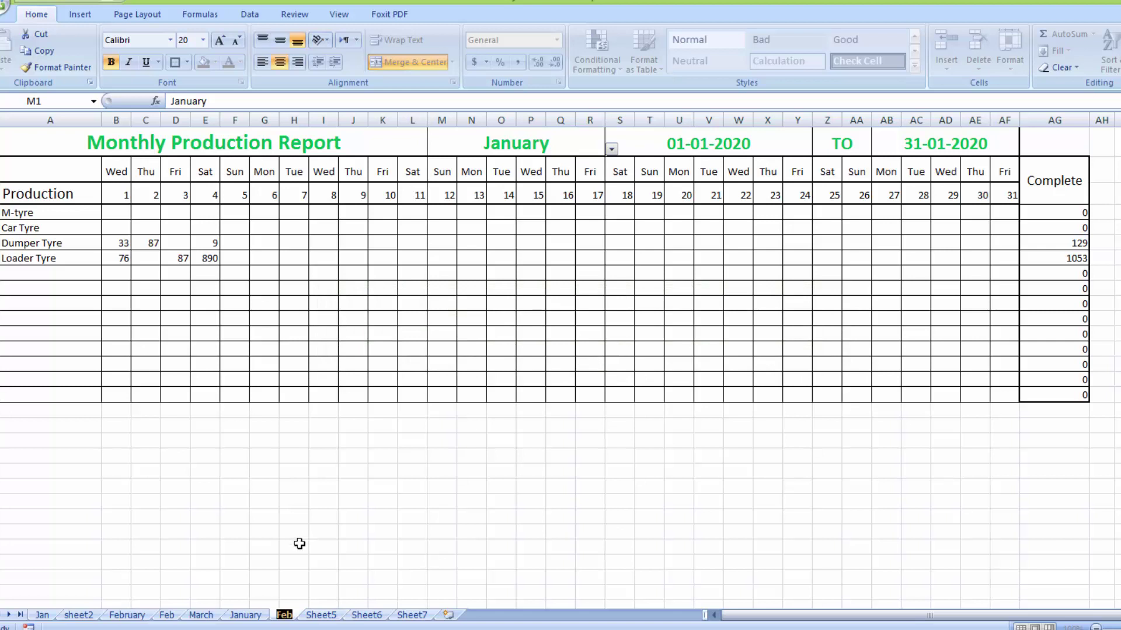
left_click(295, 618)
type("1")
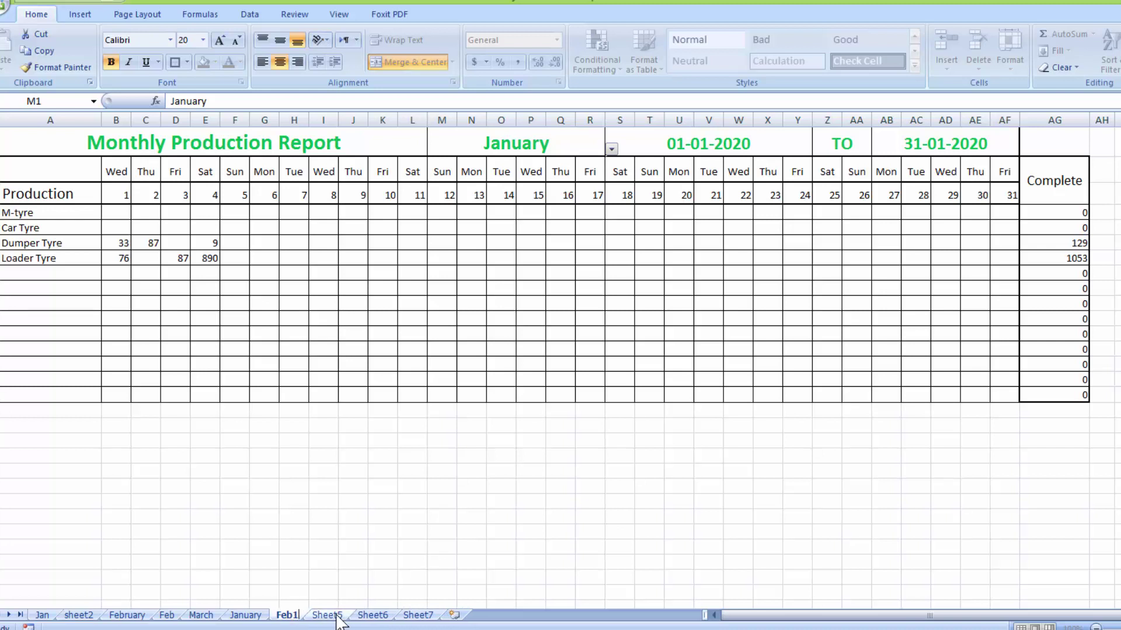
left_click(337, 617)
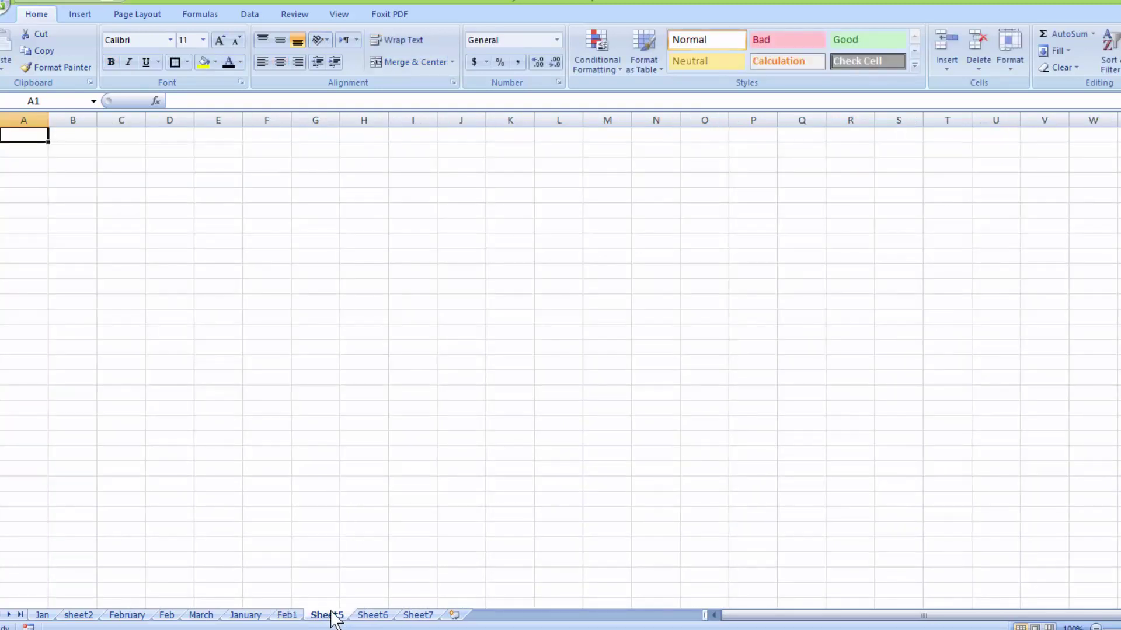
- Move the January sheet before Sheet5 without creating a copy
right_click(258, 617)
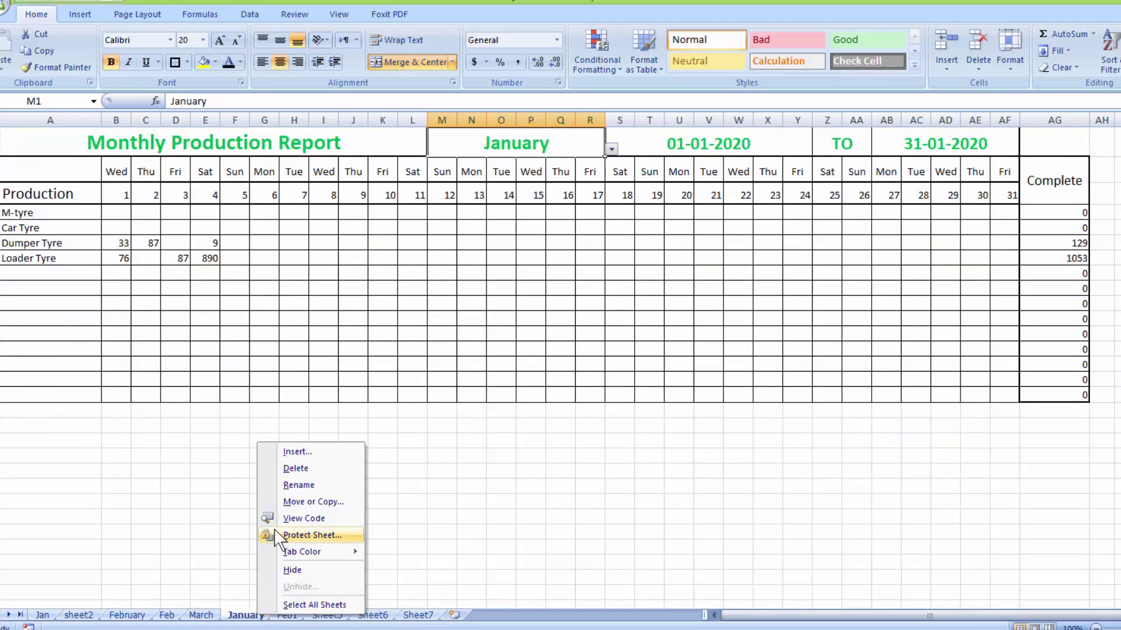
left_click(295, 503)
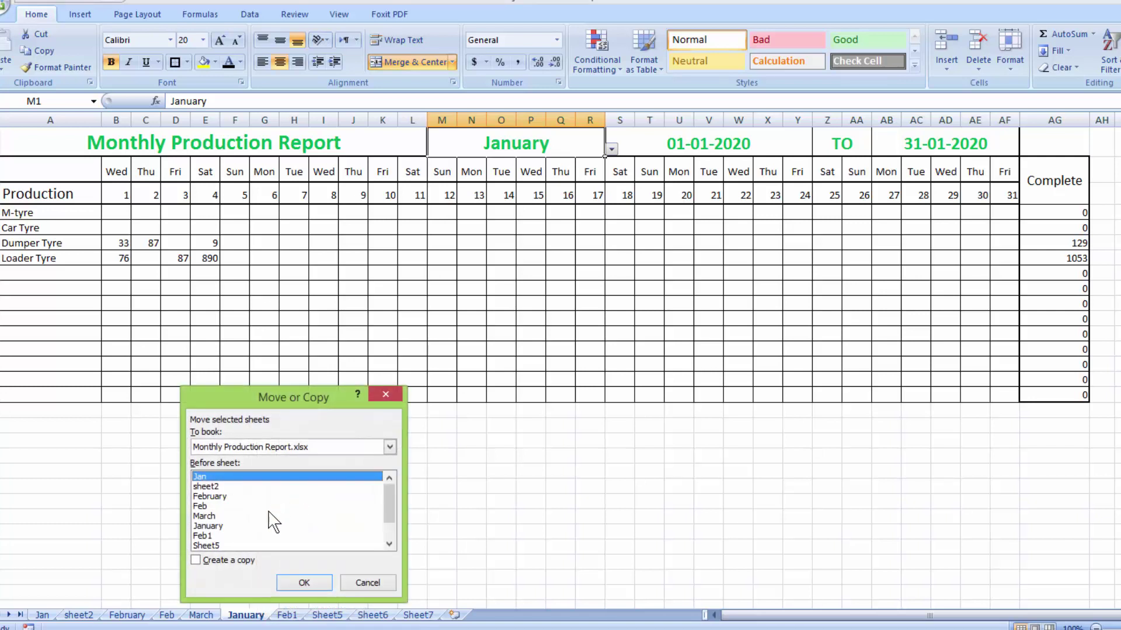
left_click(218, 546)
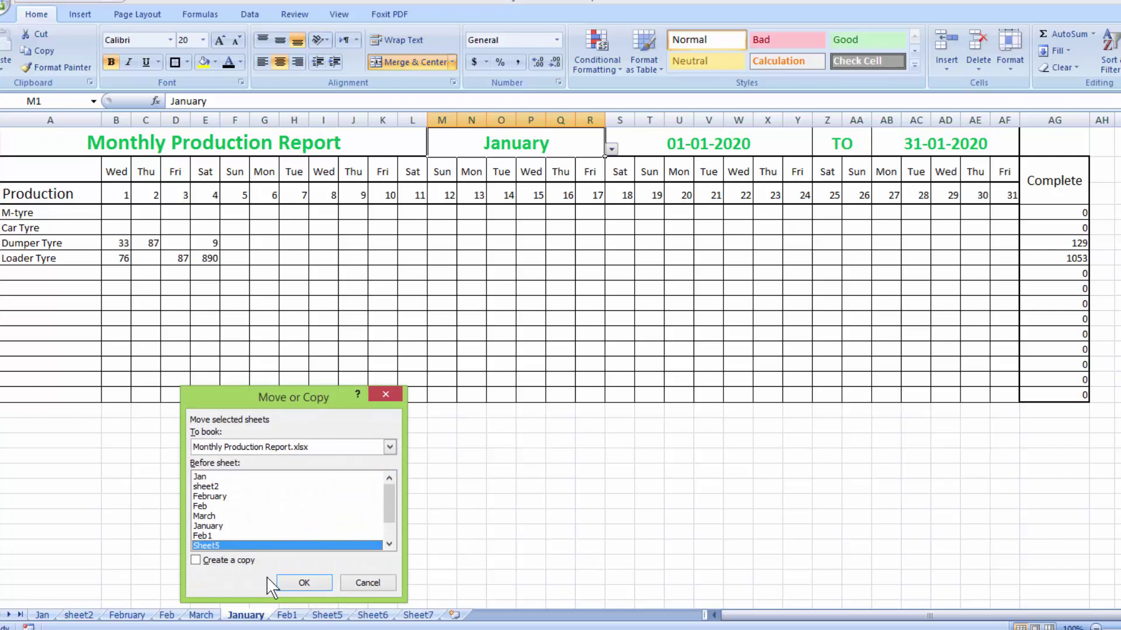
left_click(302, 582)
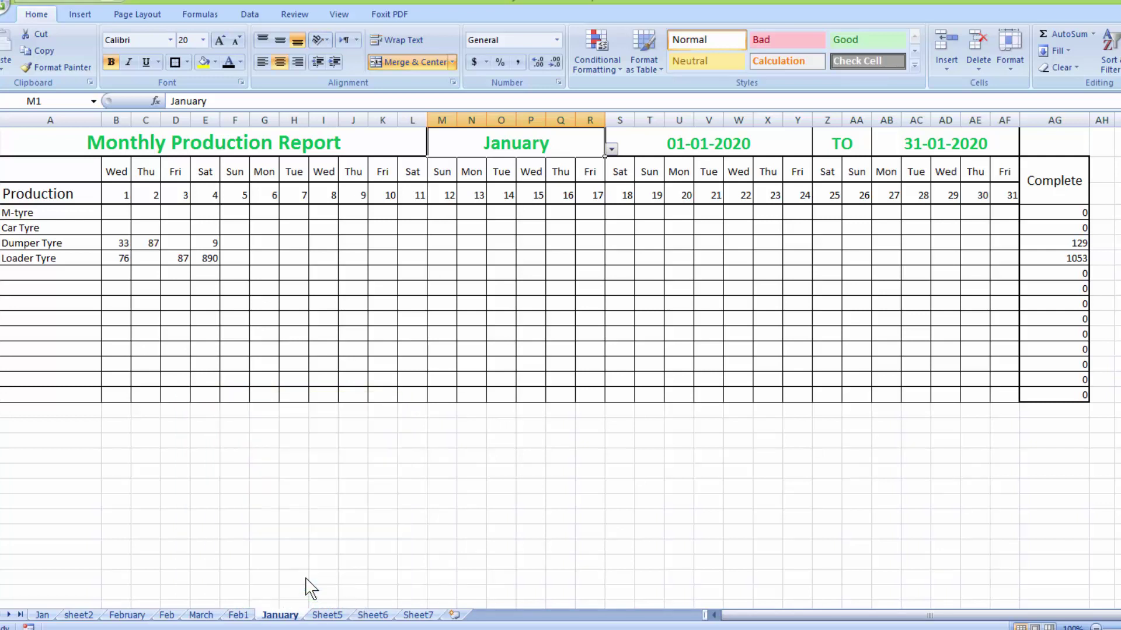
- Rename the January sheet as March1
right_click(293, 617)
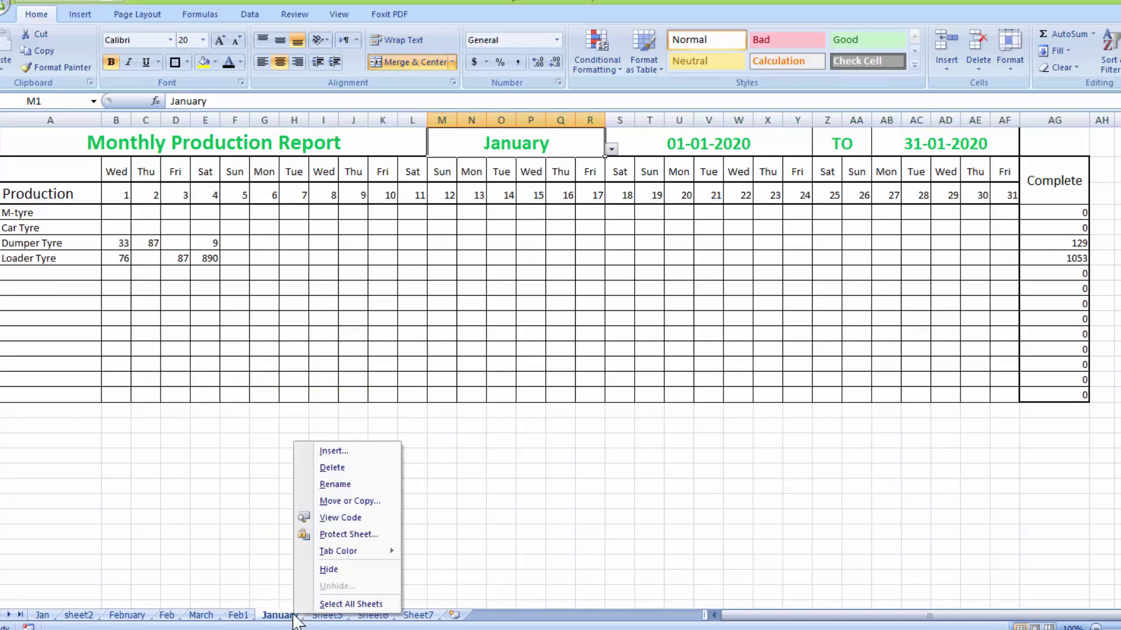
left_click(330, 485)
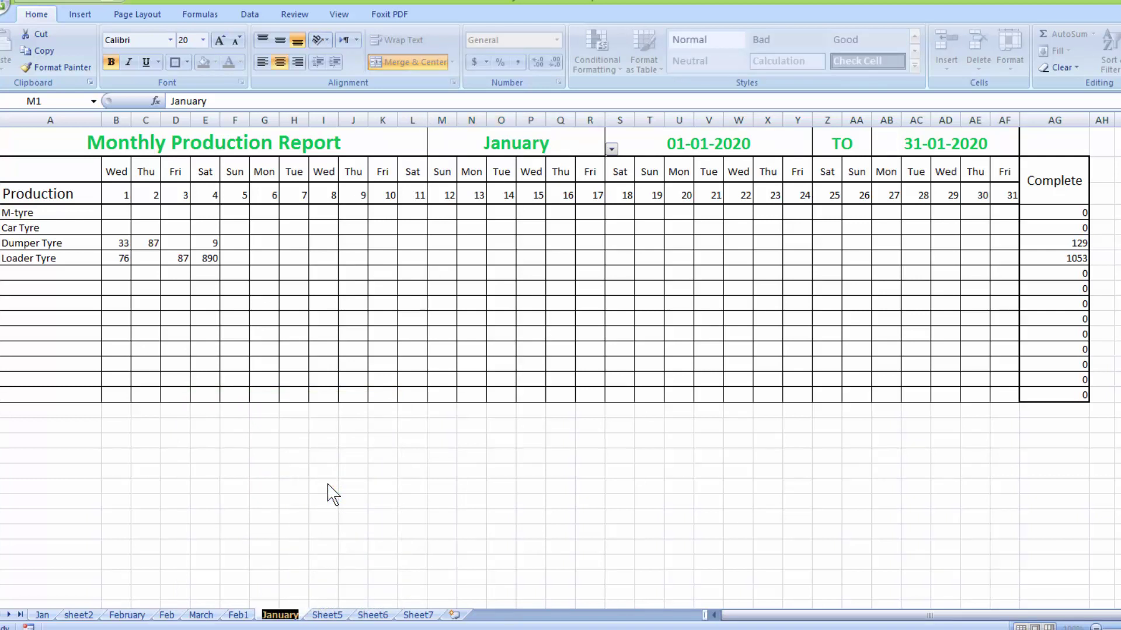
type("March")
key("Return")
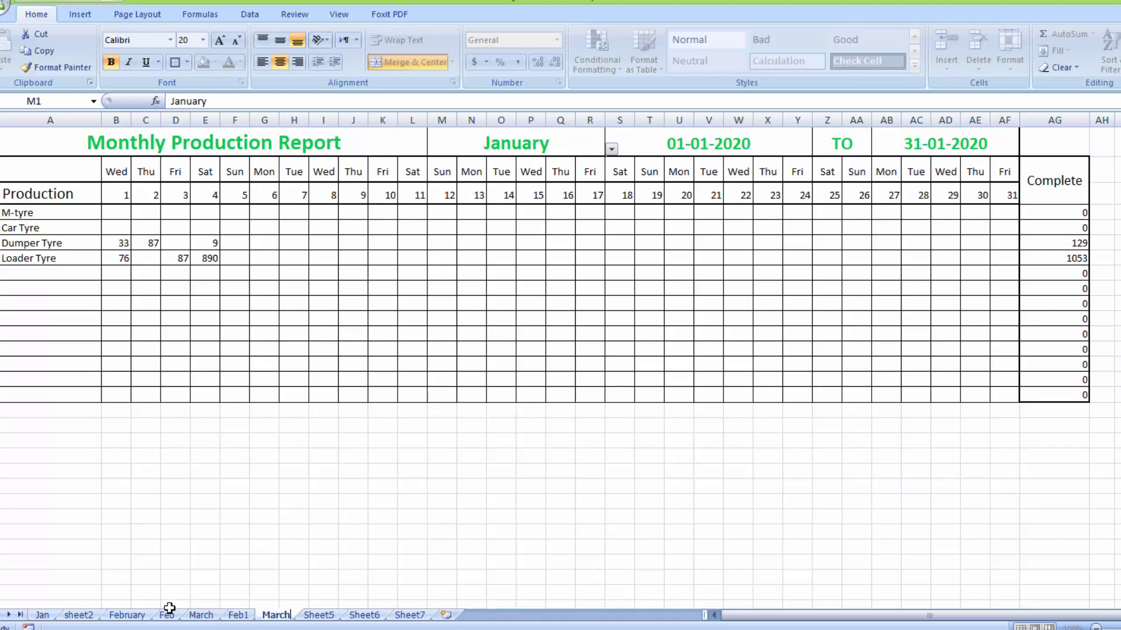
type("1")
left_click(321, 617)
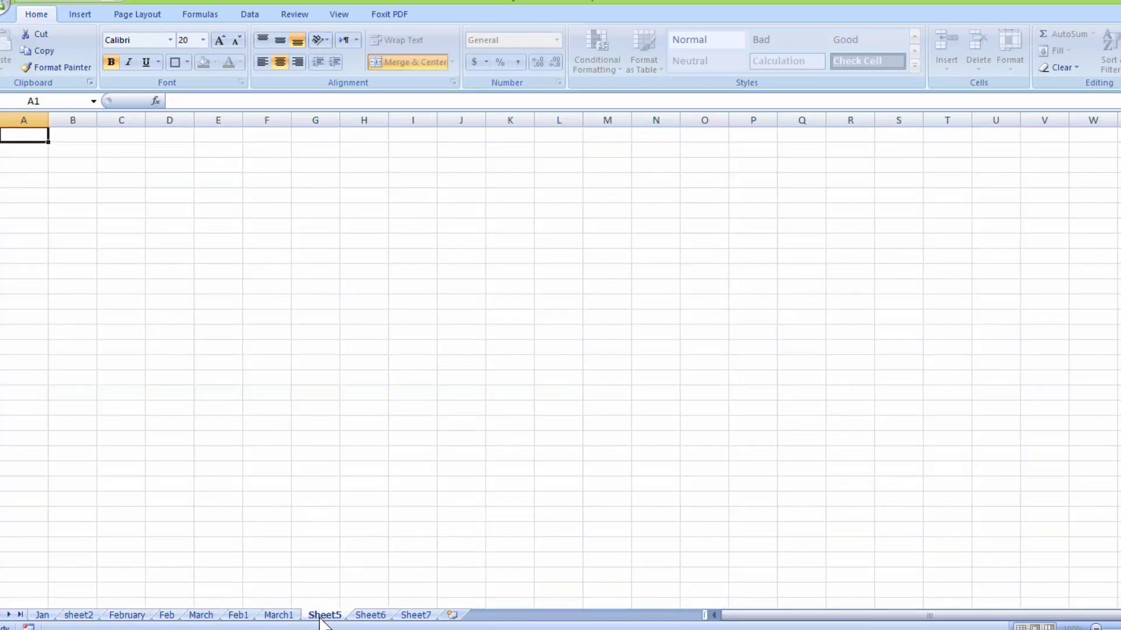
- Look through the March1, Feb1, March and Feb sheets to compare their contents, ending on March1
left_click(278, 615)
left_click(238, 615)
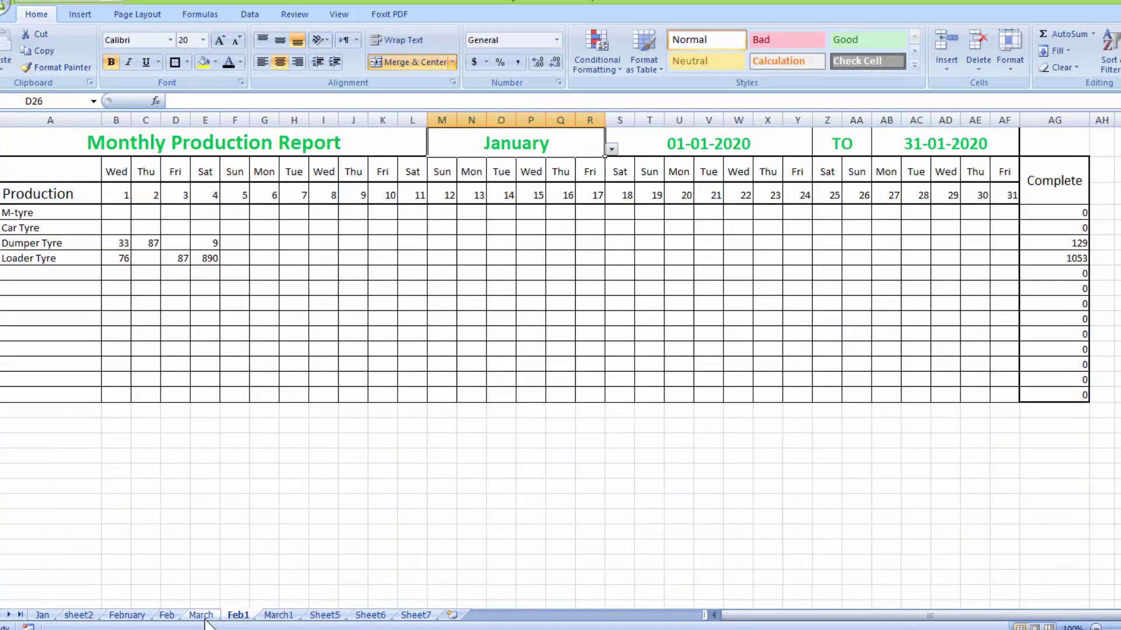
left_click(202, 616)
left_click(168, 617)
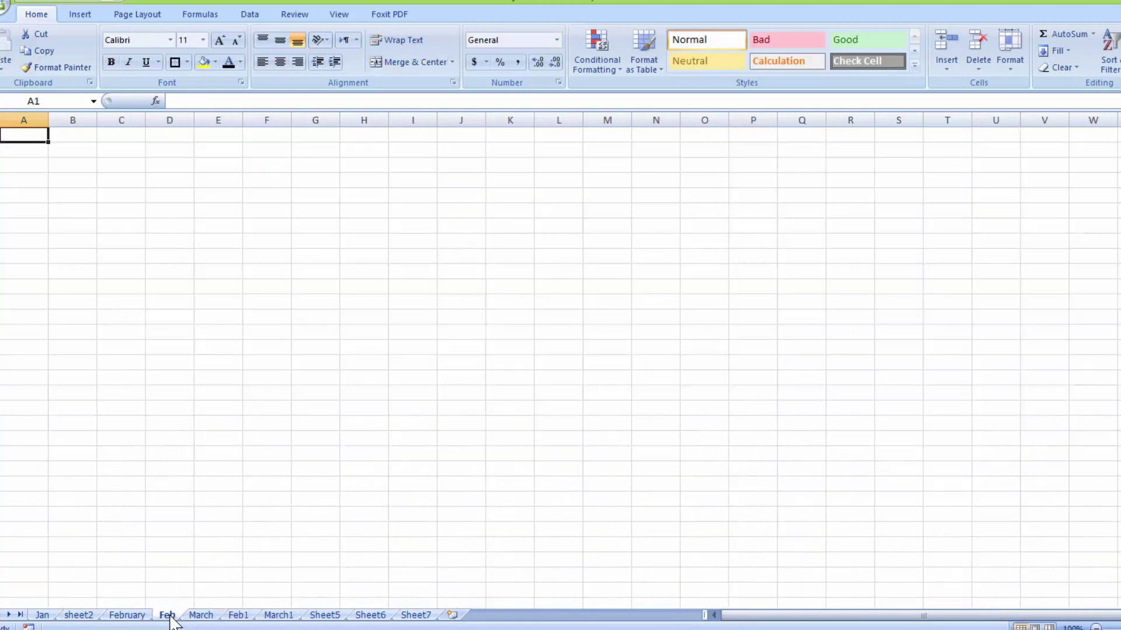
left_click(200, 616)
left_click(238, 616)
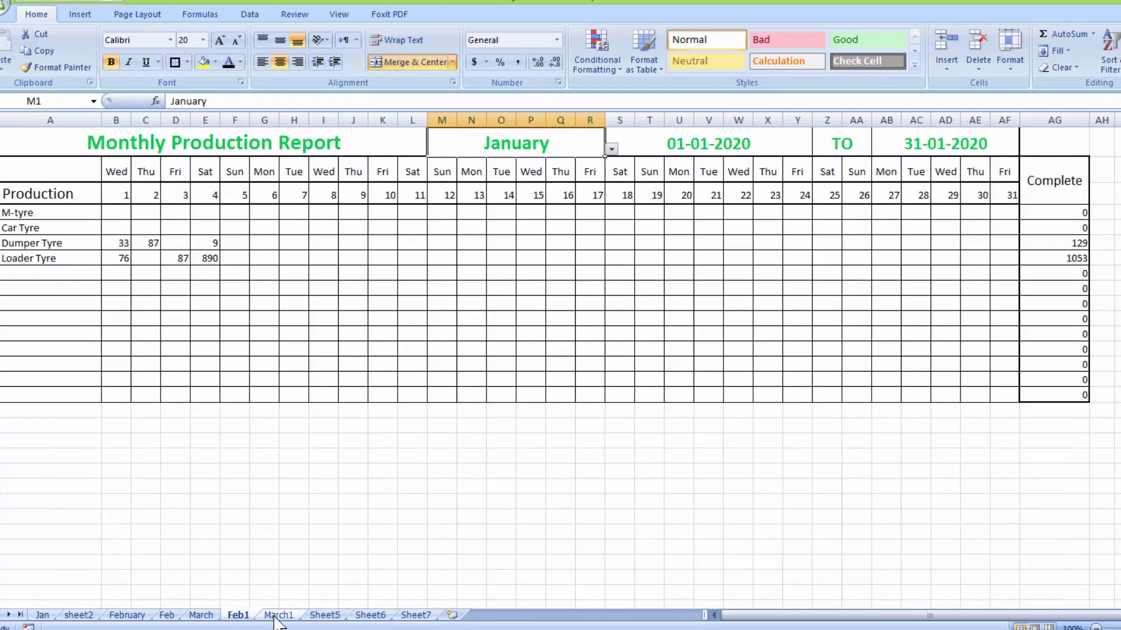
left_click(276, 617)
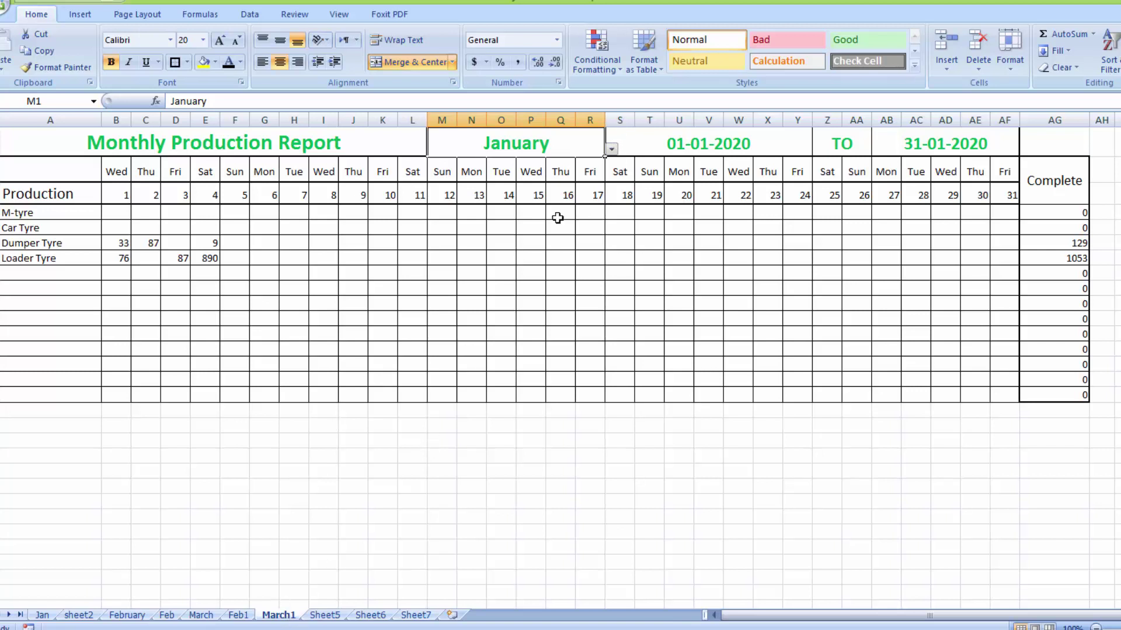
- Test the month drop-down on the March1 sheet by selecting March, then August, and finally February
left_click(612, 149)
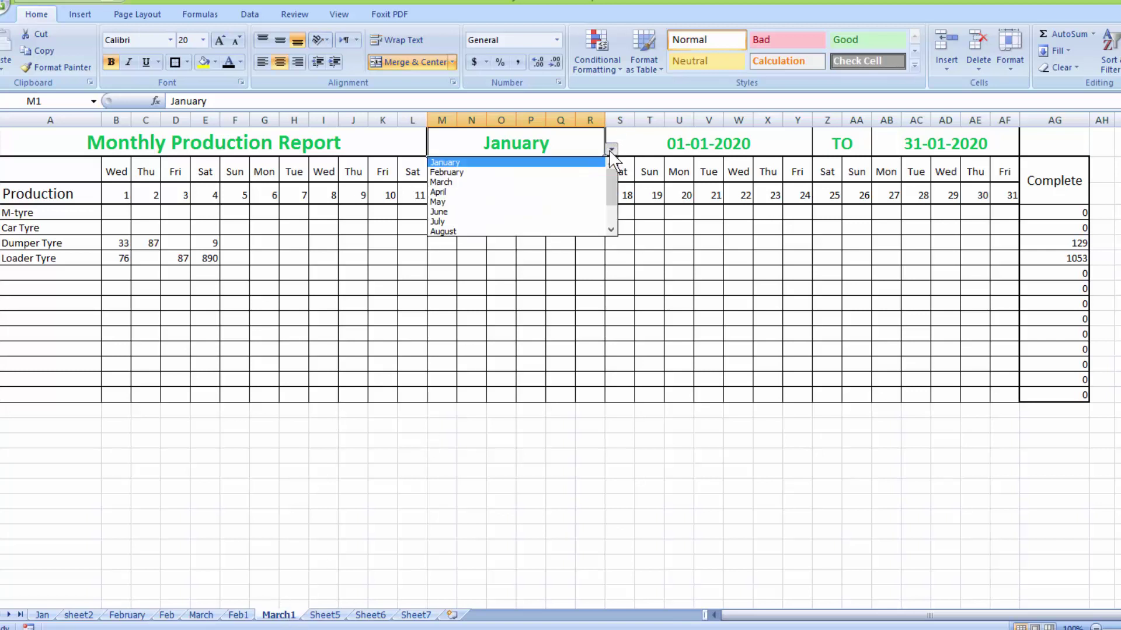
left_click(574, 182)
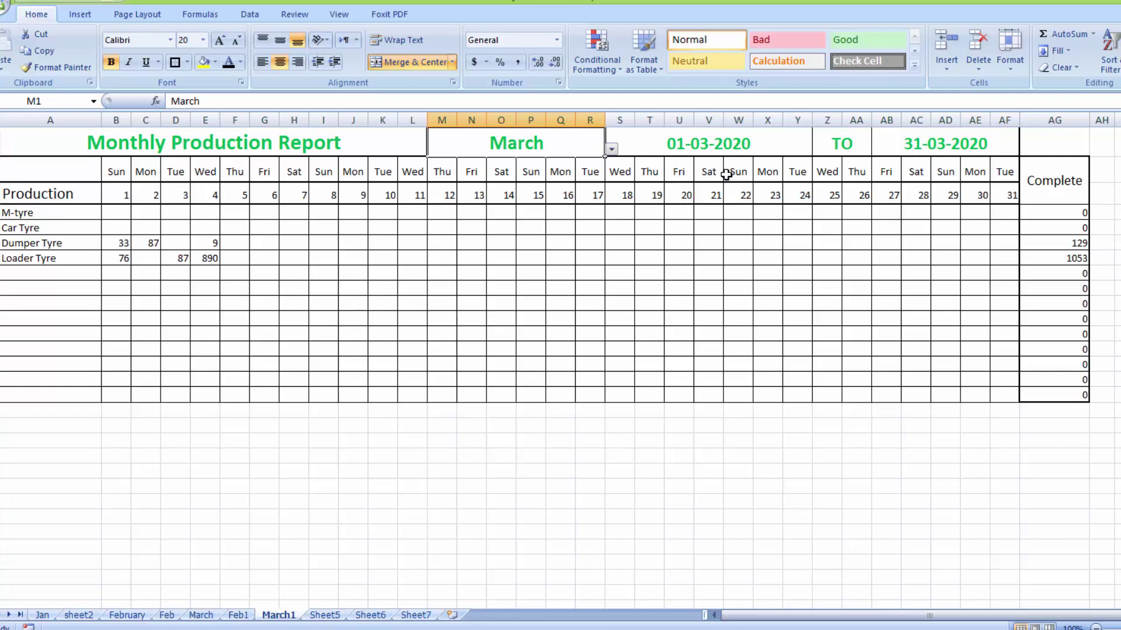
left_click(611, 149)
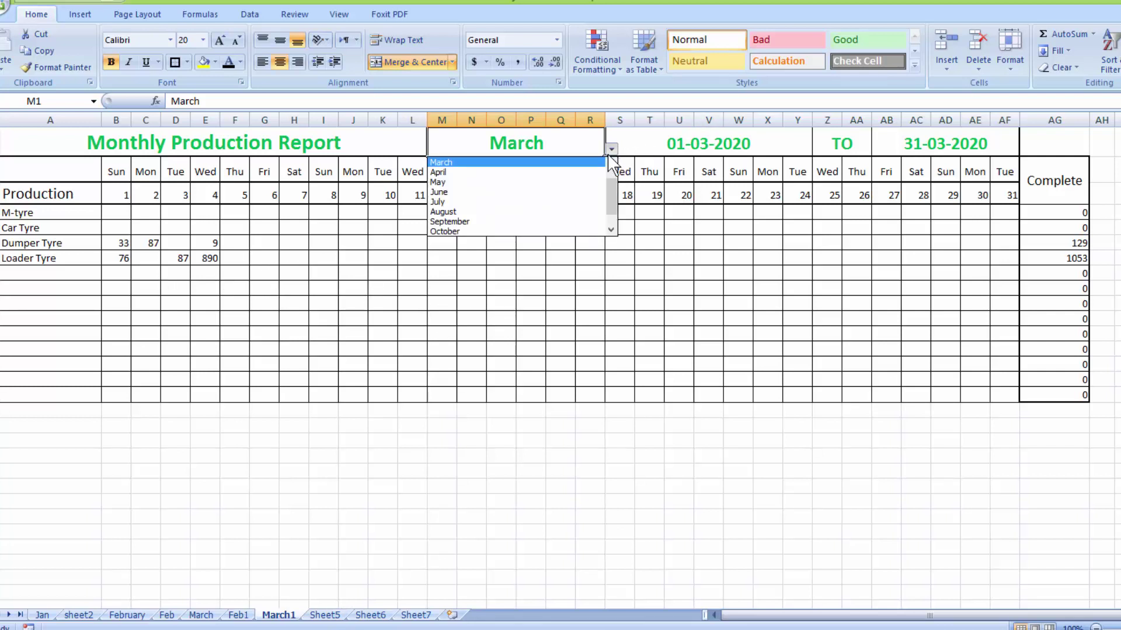
left_click(555, 212)
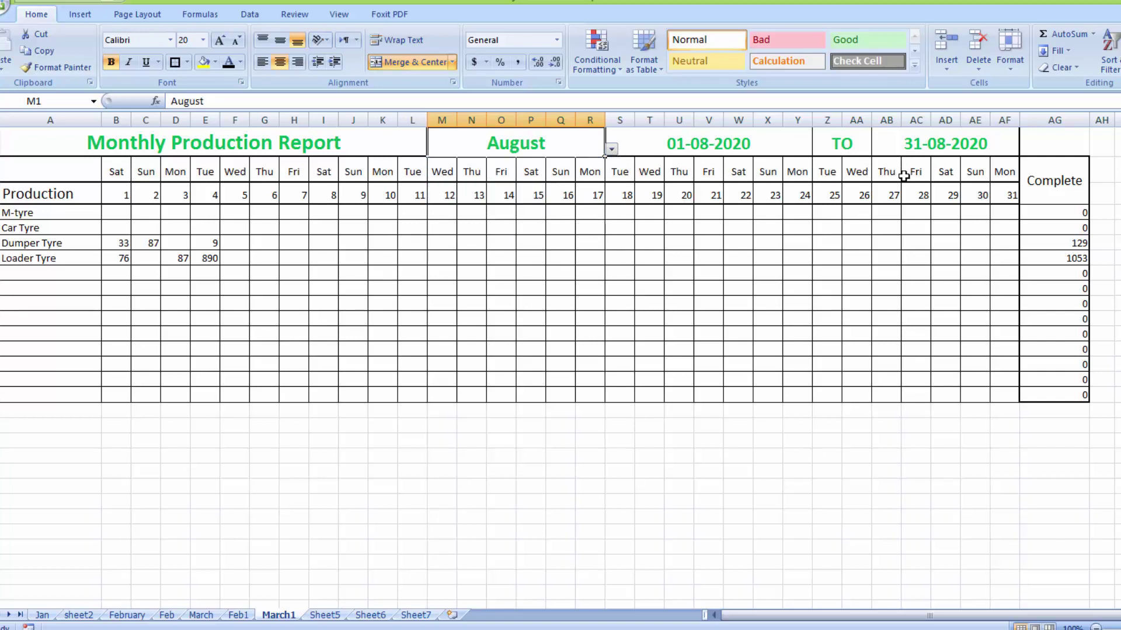
left_click(611, 150)
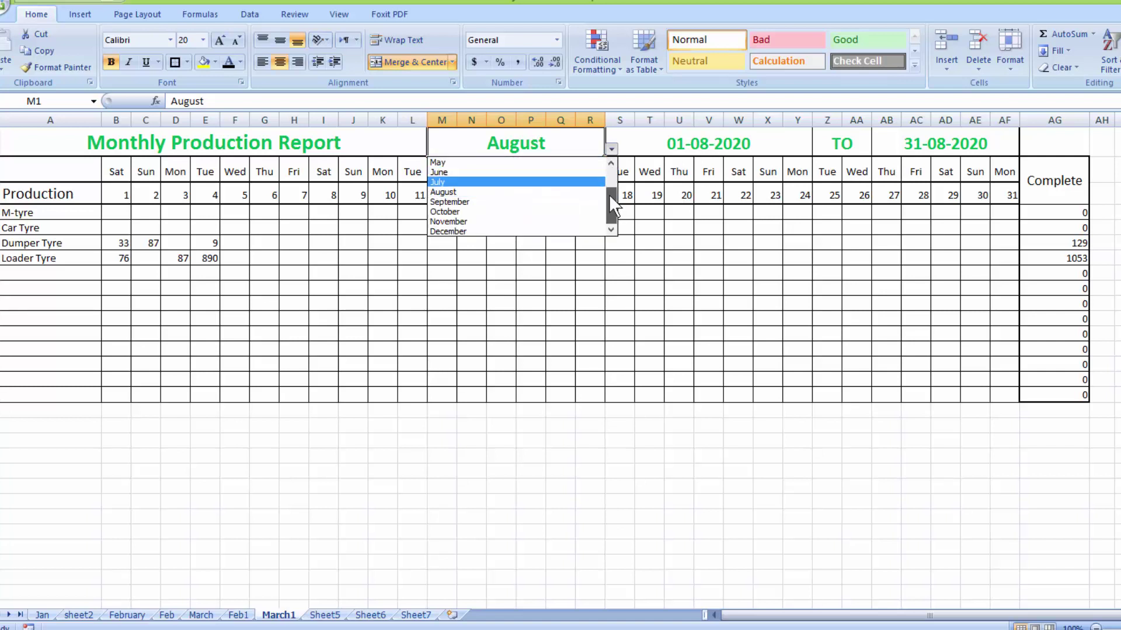
left_click_drag(610, 195, 608, 170)
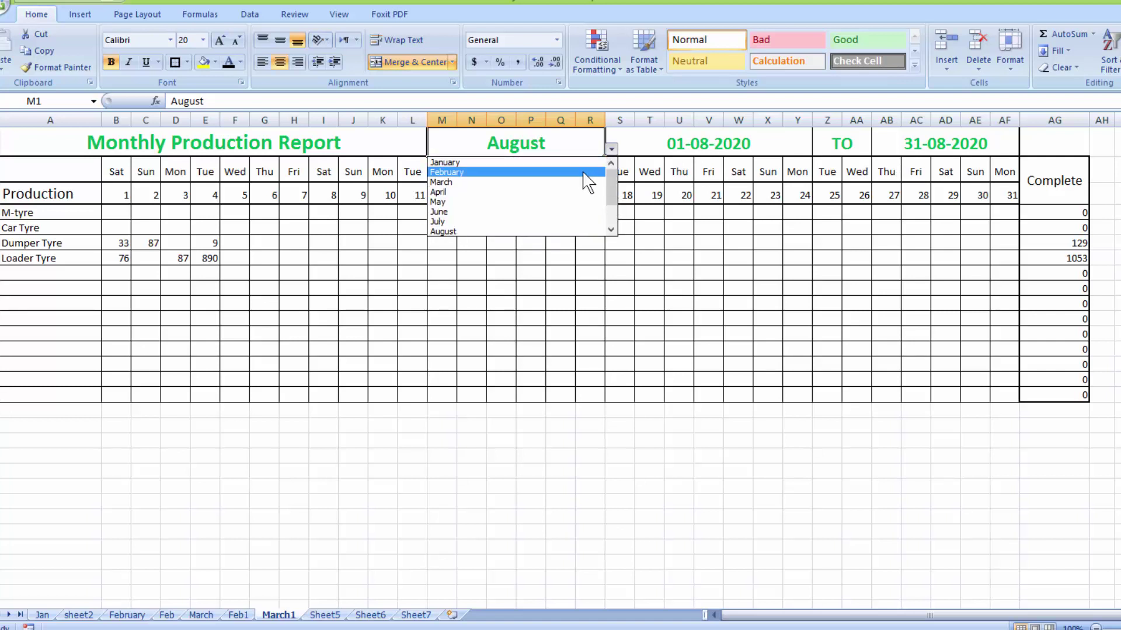
left_click(581, 173)
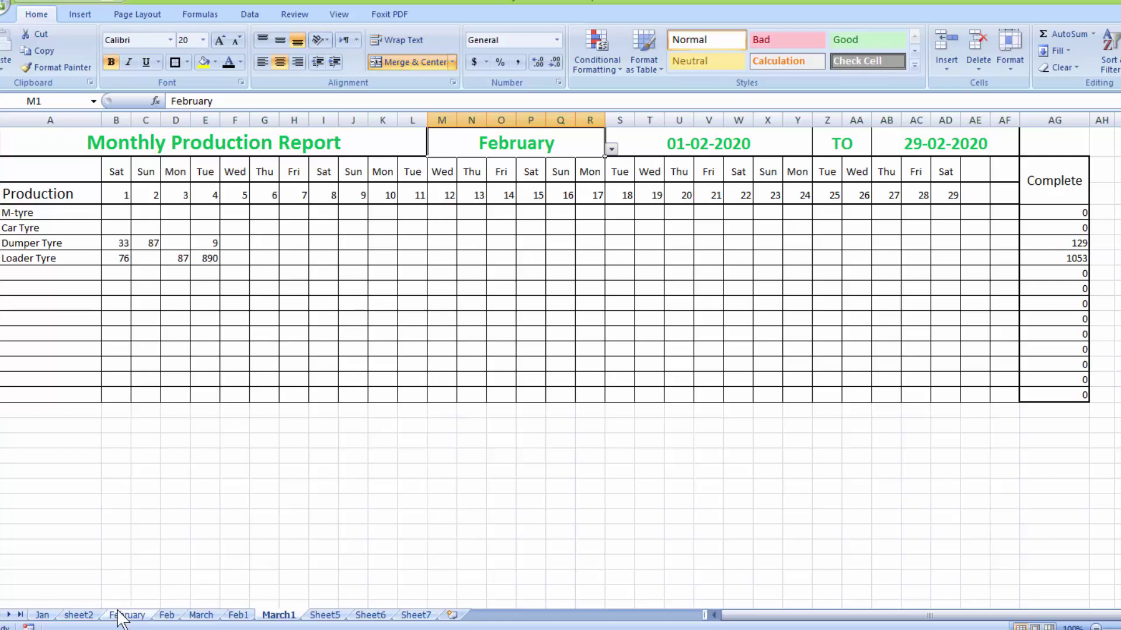
- On the Feb1 sheet, add a conditional formatting rule giving weekday cells B2:AF2 that contain "W" a light red fill
left_click(42, 615)
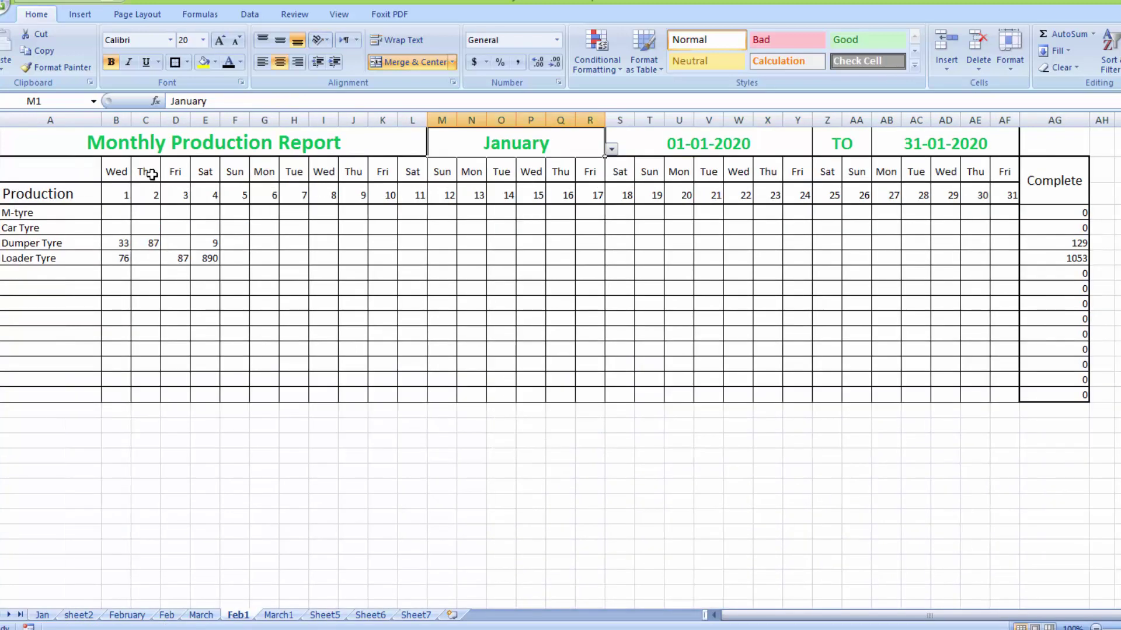
left_click_drag(129, 171, 1000, 174)
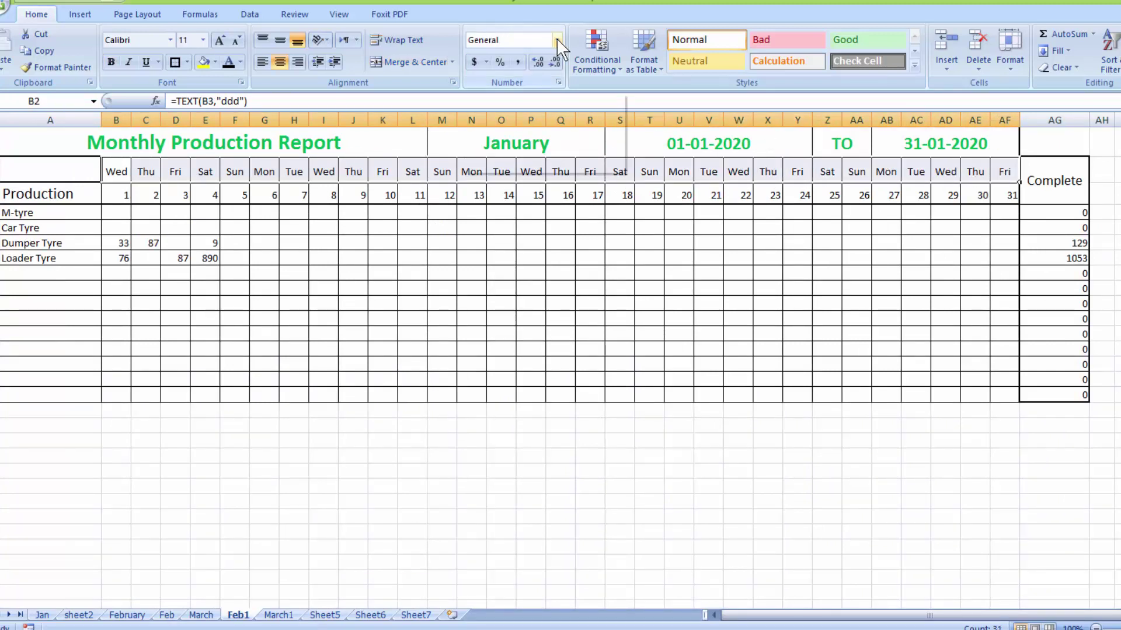
left_click(581, 52)
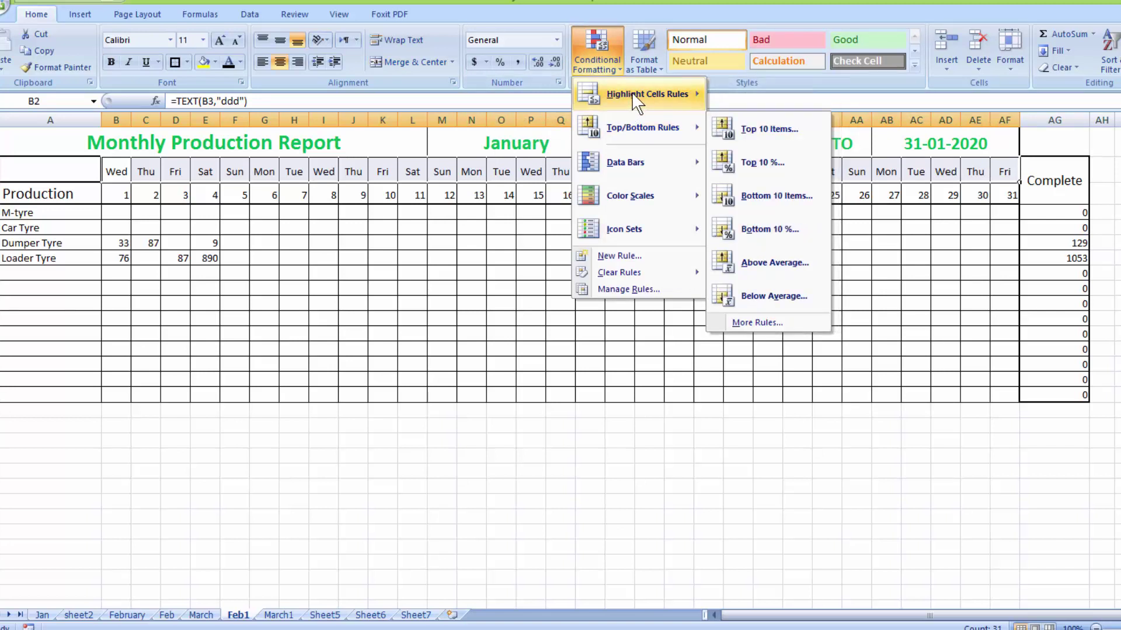
mouse_move(671, 95)
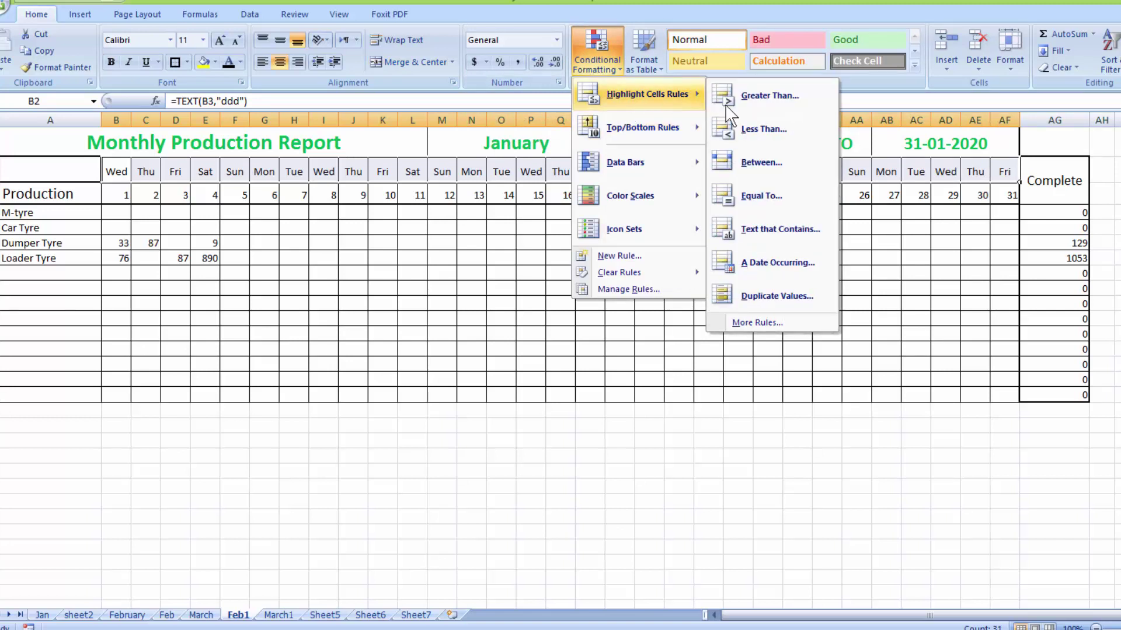
left_click(782, 232)
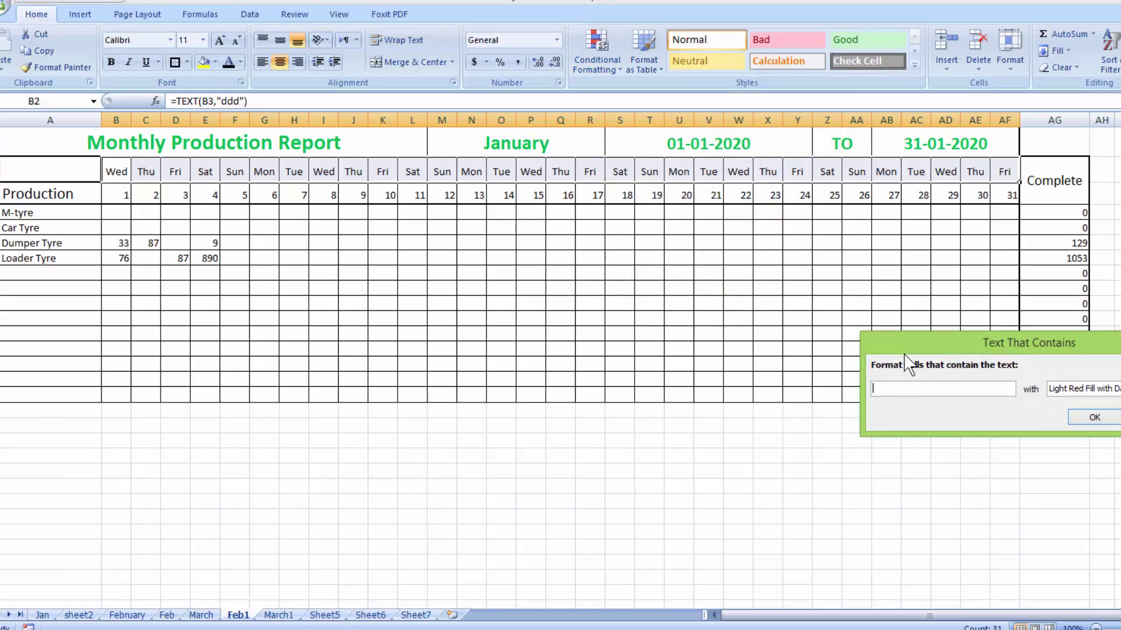
type("W")
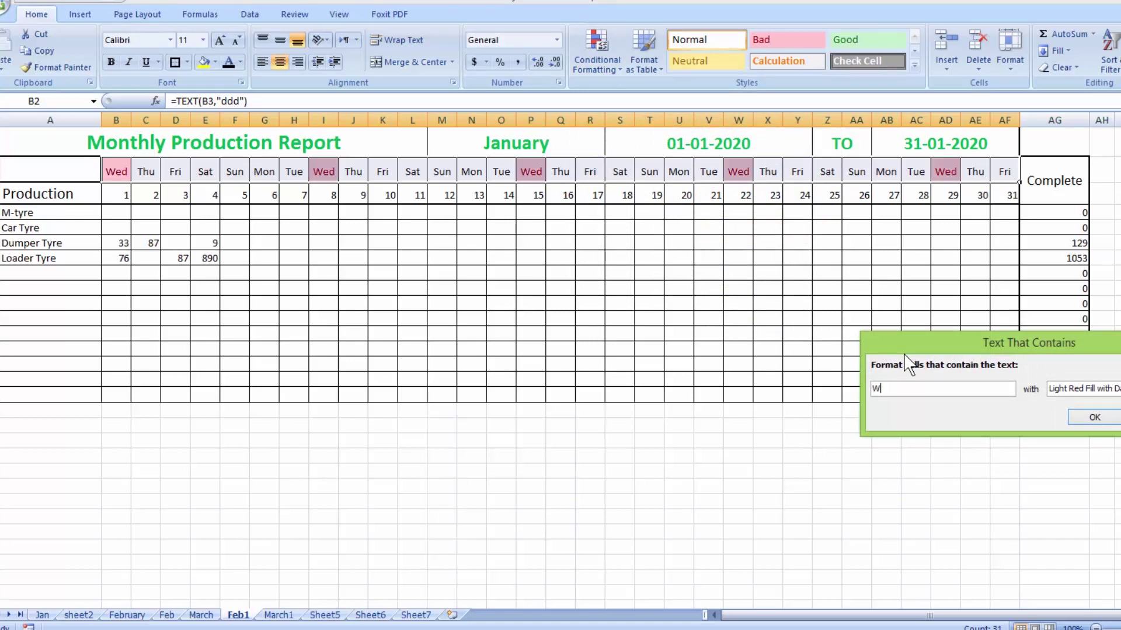
left_click(1105, 417)
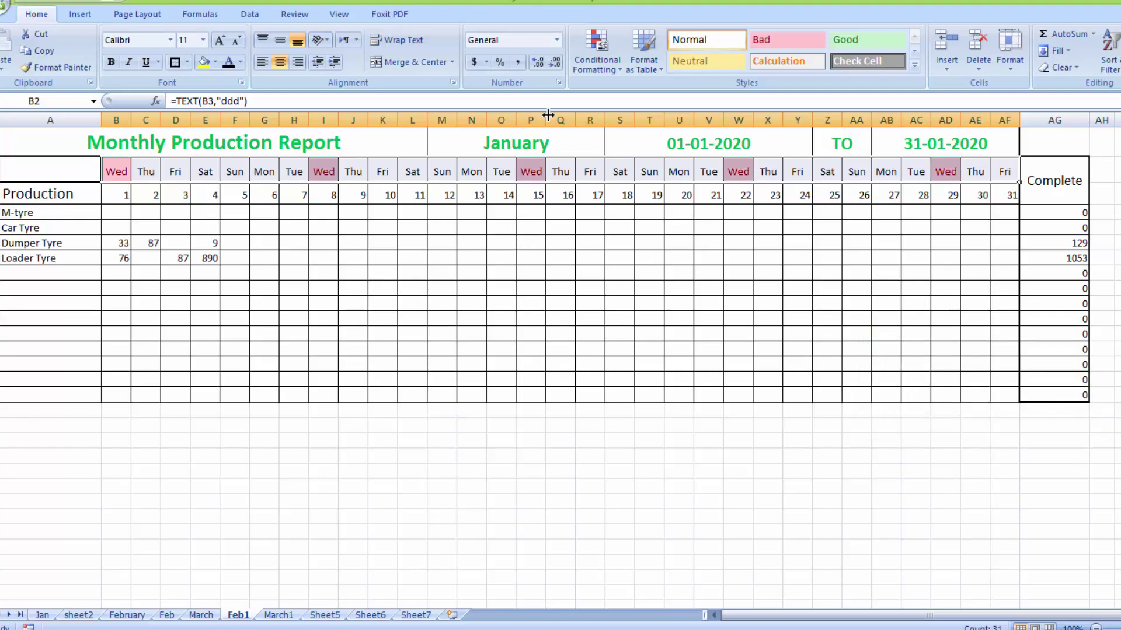
- Add a text-contains highlighting rule for "Sun" with a light red fill to the weekday row
left_click(602, 65)
mouse_move(704, 104)
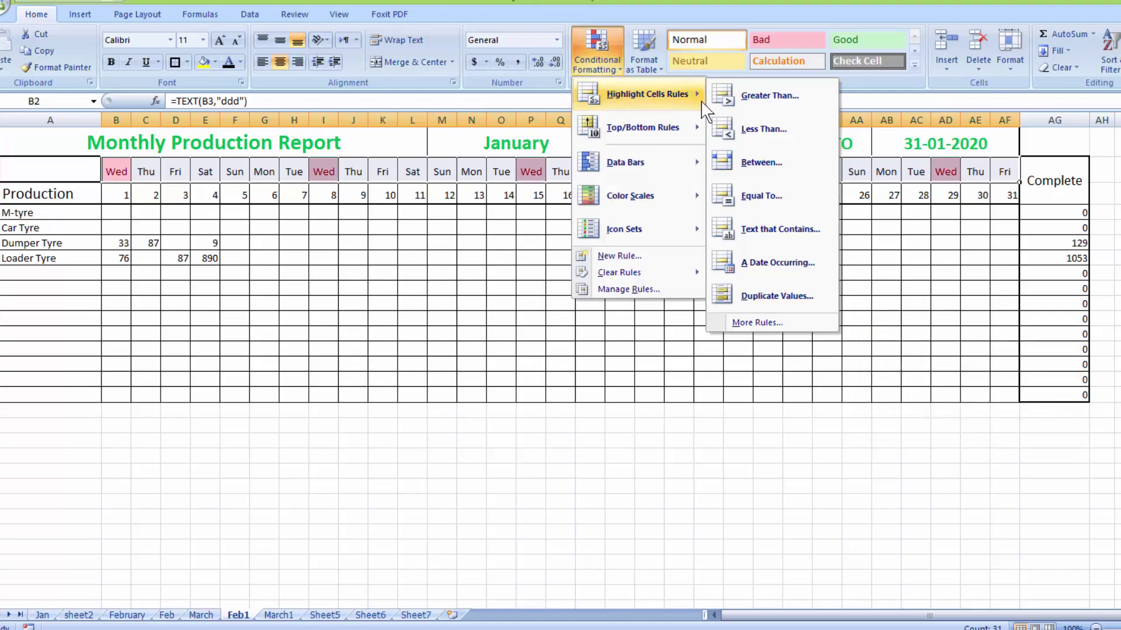
left_click(777, 234)
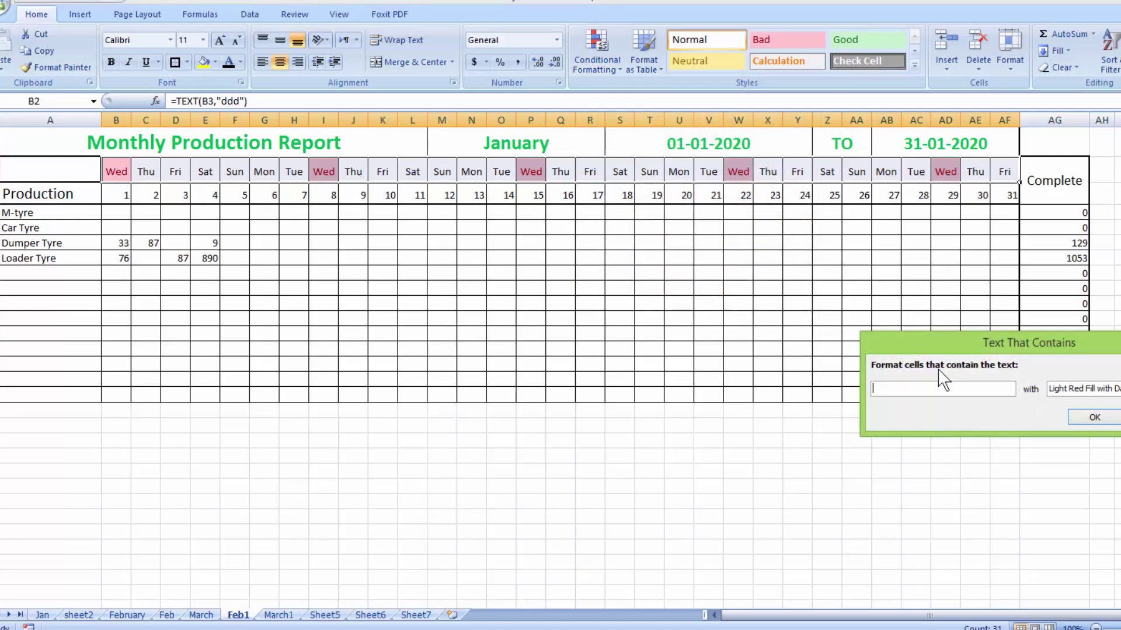
type("Sun")
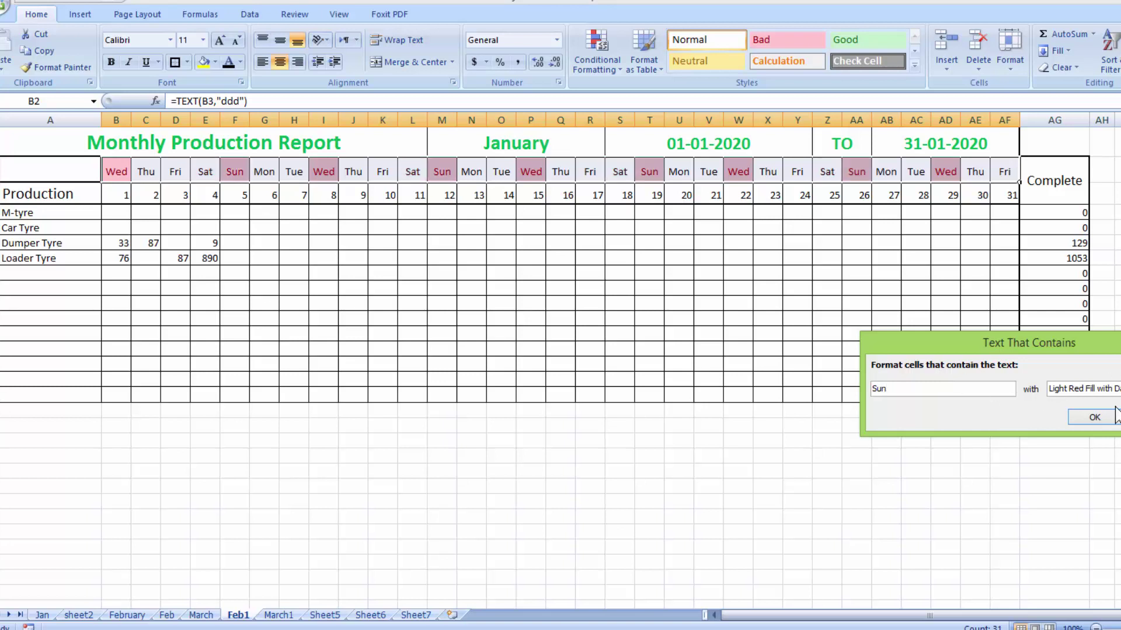
left_click(1077, 417)
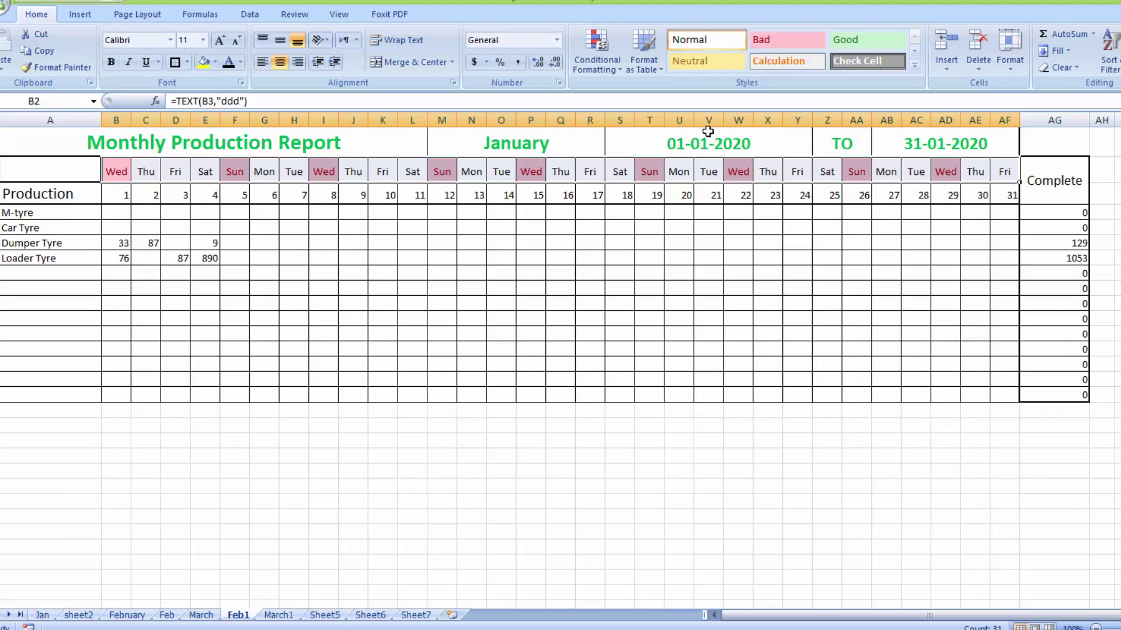
- Add a text-contains highlighting rule for "m" with a green fill and dark text to the weekday row
left_click(596, 48)
mouse_move(609, 120)
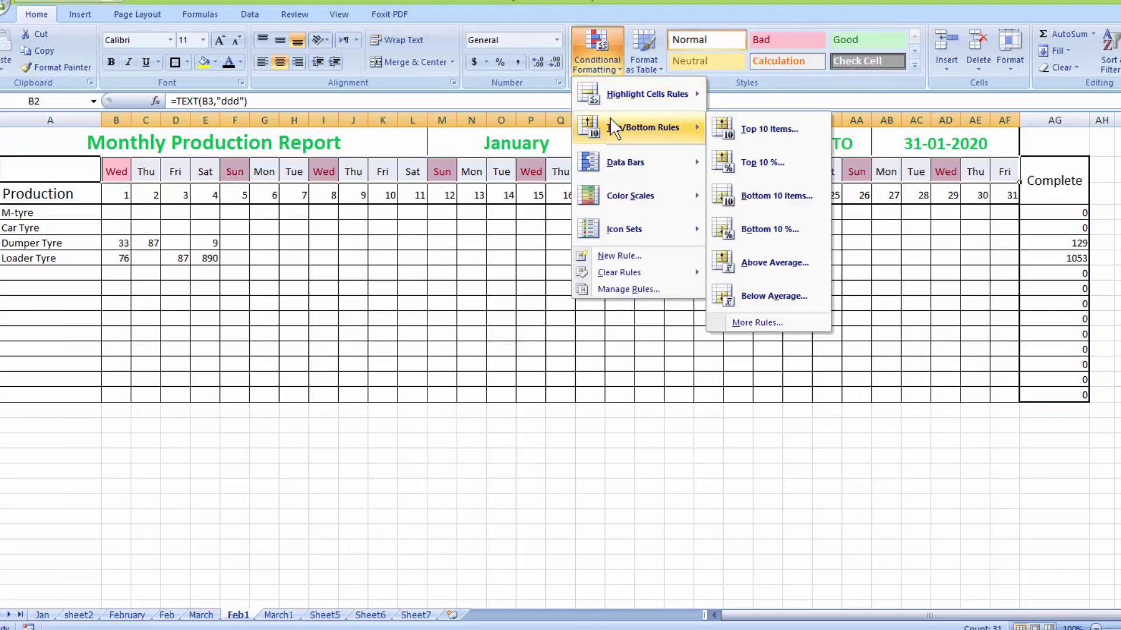
mouse_move(622, 94)
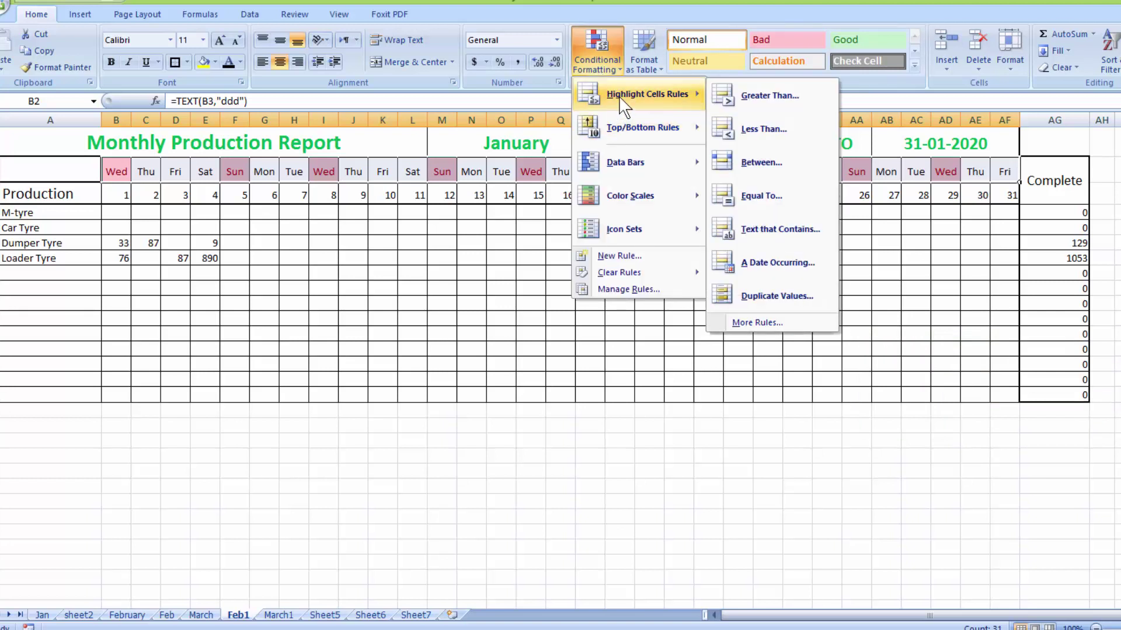
left_click(771, 229)
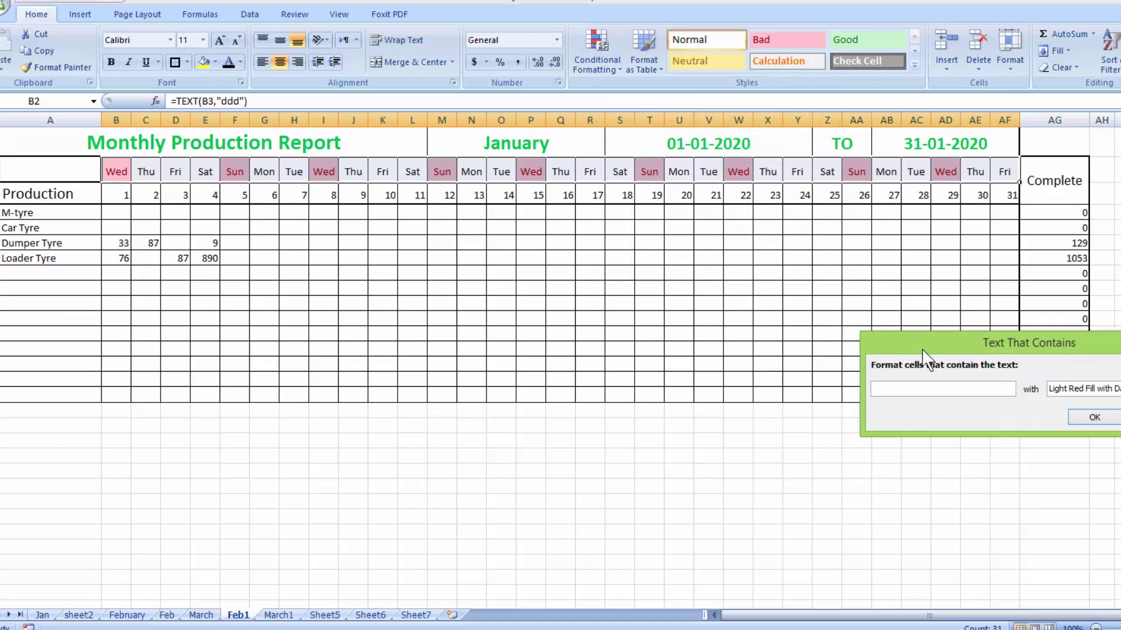
type("m")
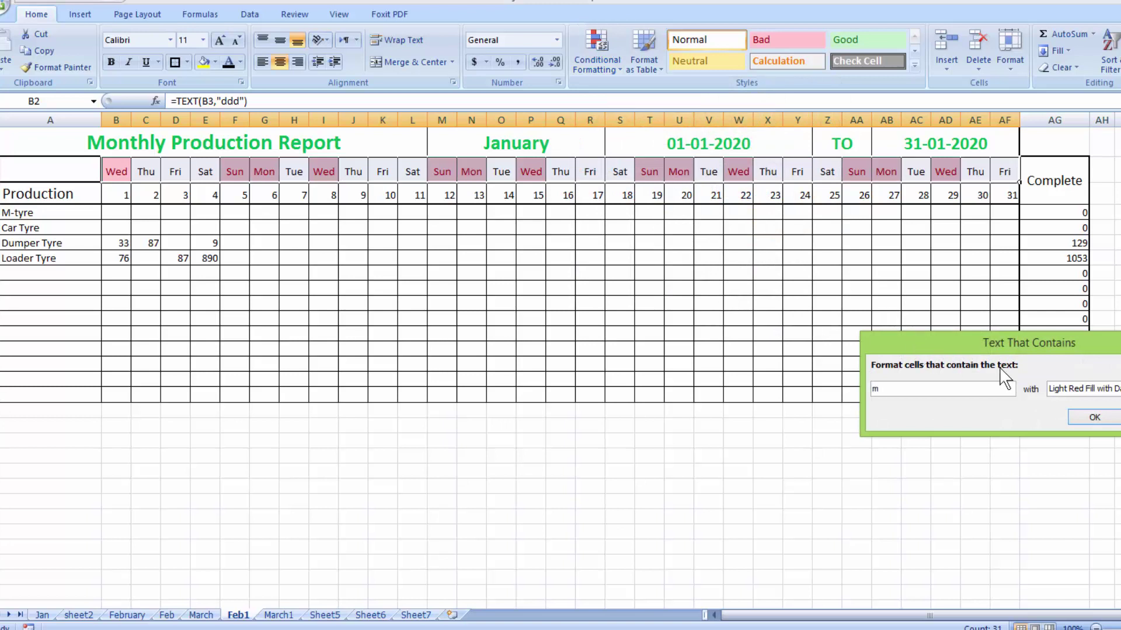
left_click(1116, 390)
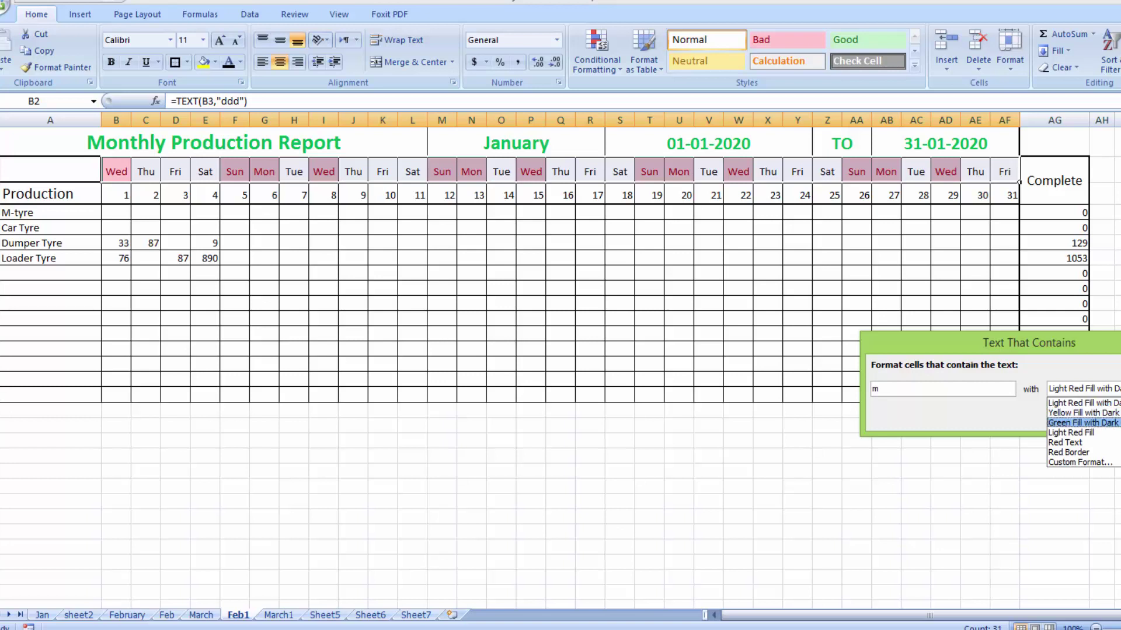
left_click(1083, 423)
left_click(1100, 416)
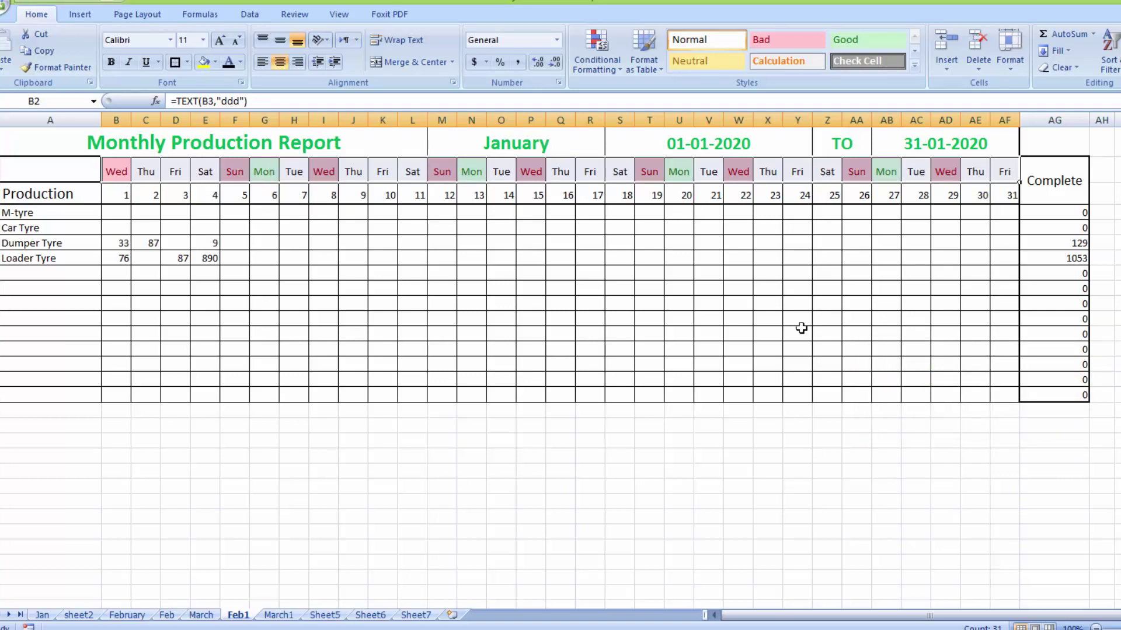
- Add a text-contains highlighting rule for "tue" with a yellow fill and dark text to the weekday row B2:AF2
left_click(592, 70)
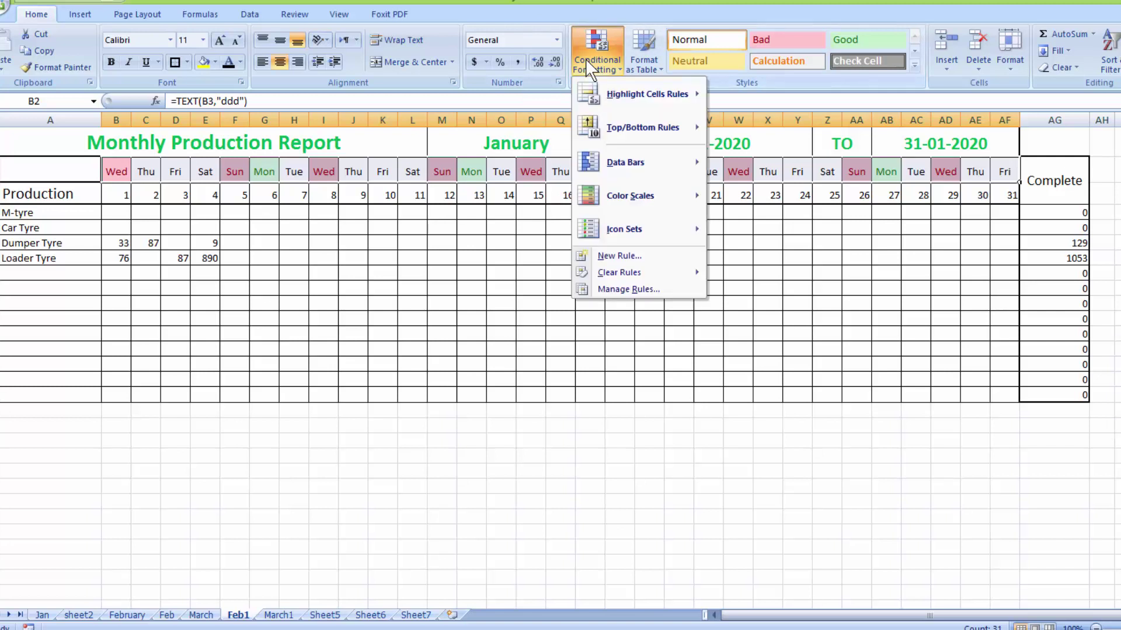
mouse_move(633, 96)
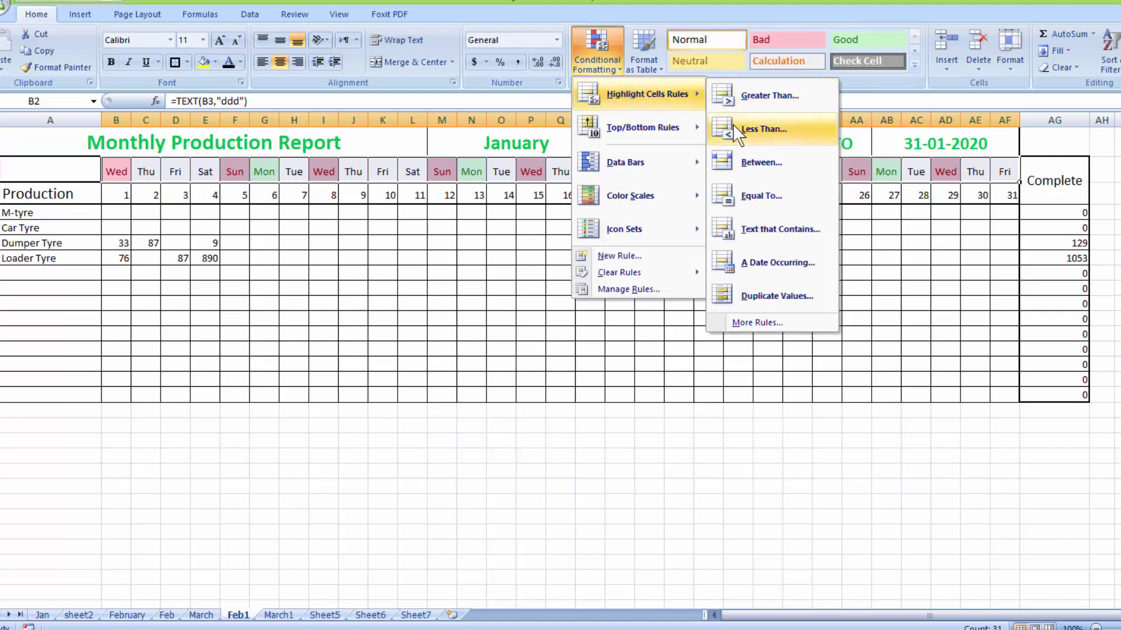
left_click(762, 231)
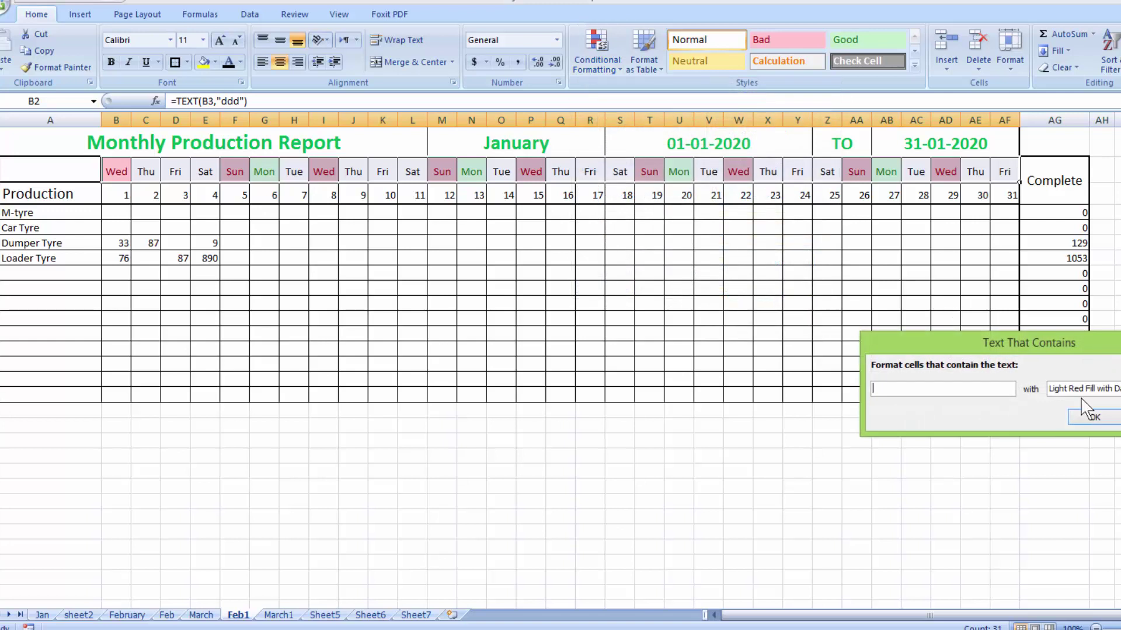
type("t")
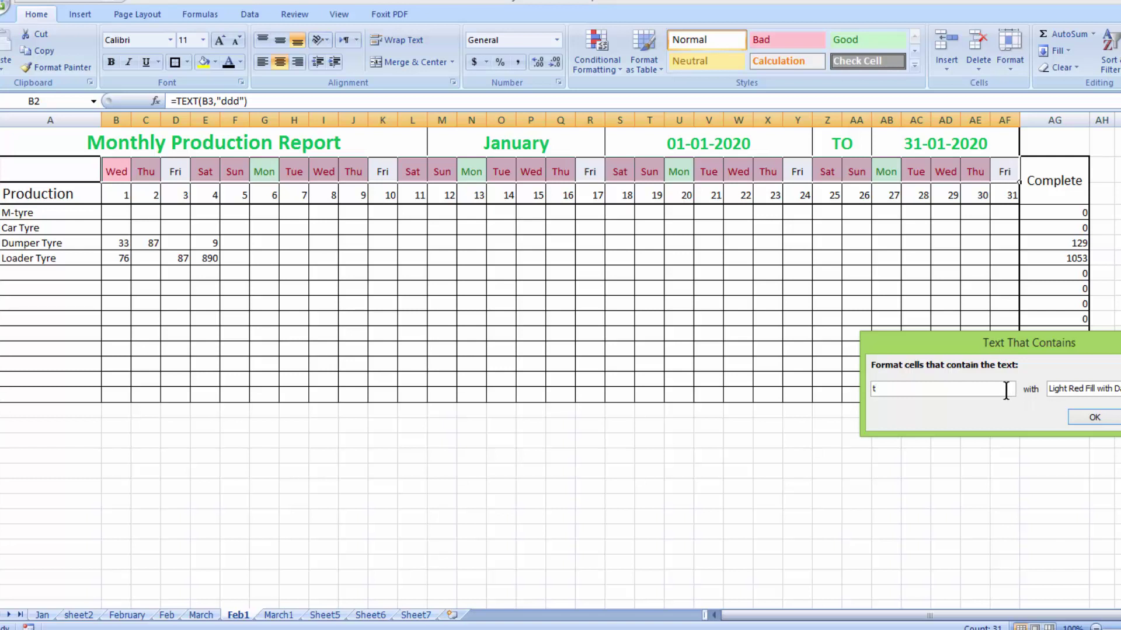
type("ue")
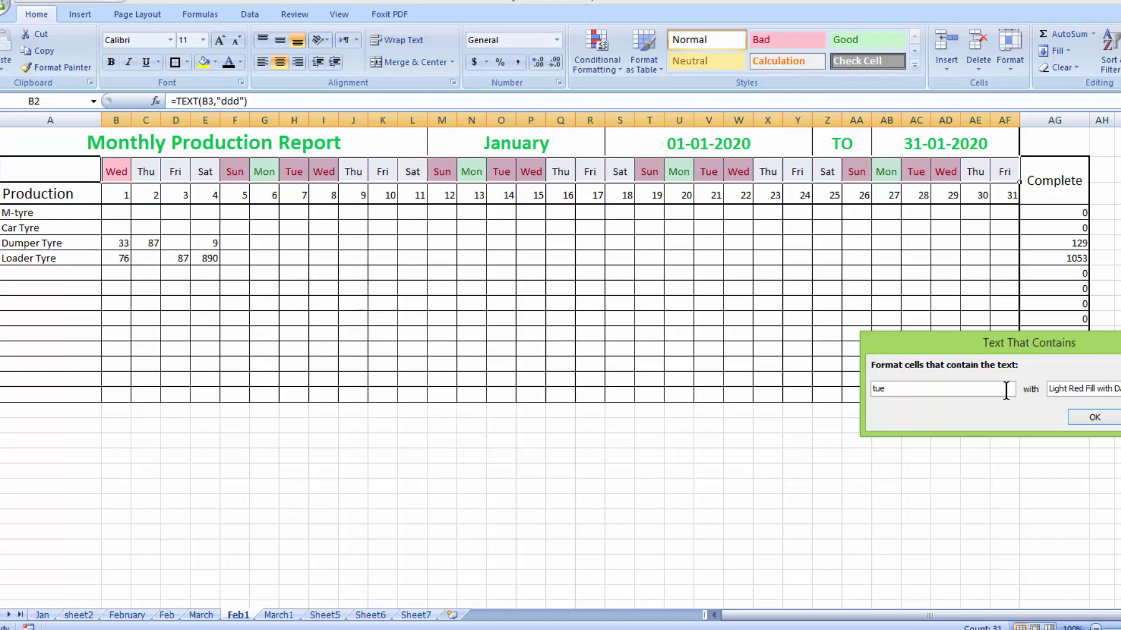
left_click(1119, 389)
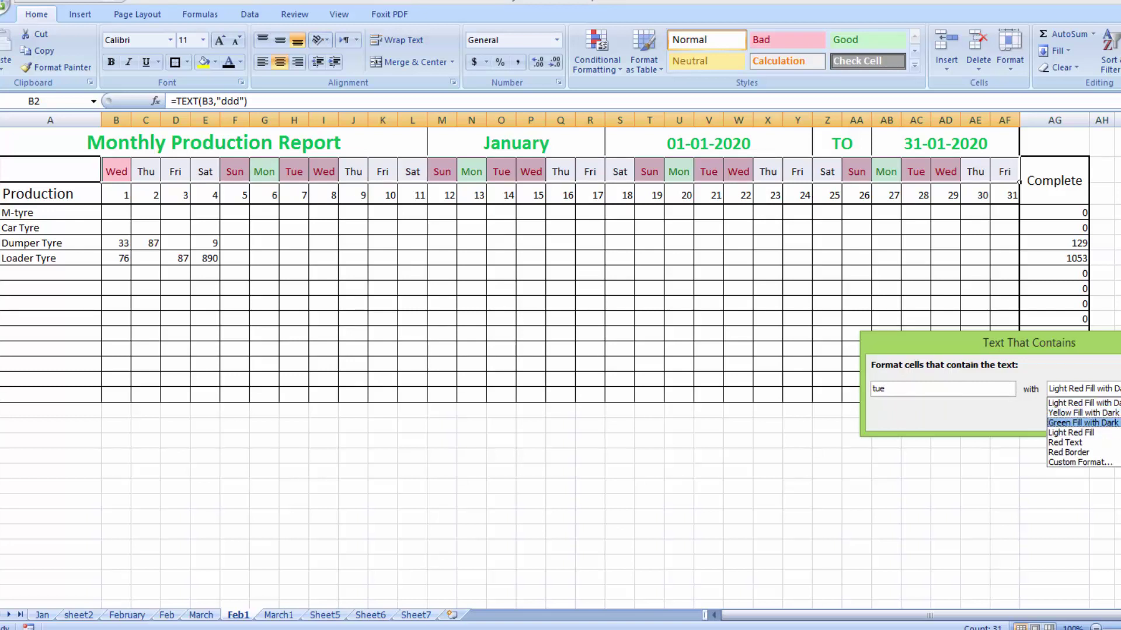
key("Return")
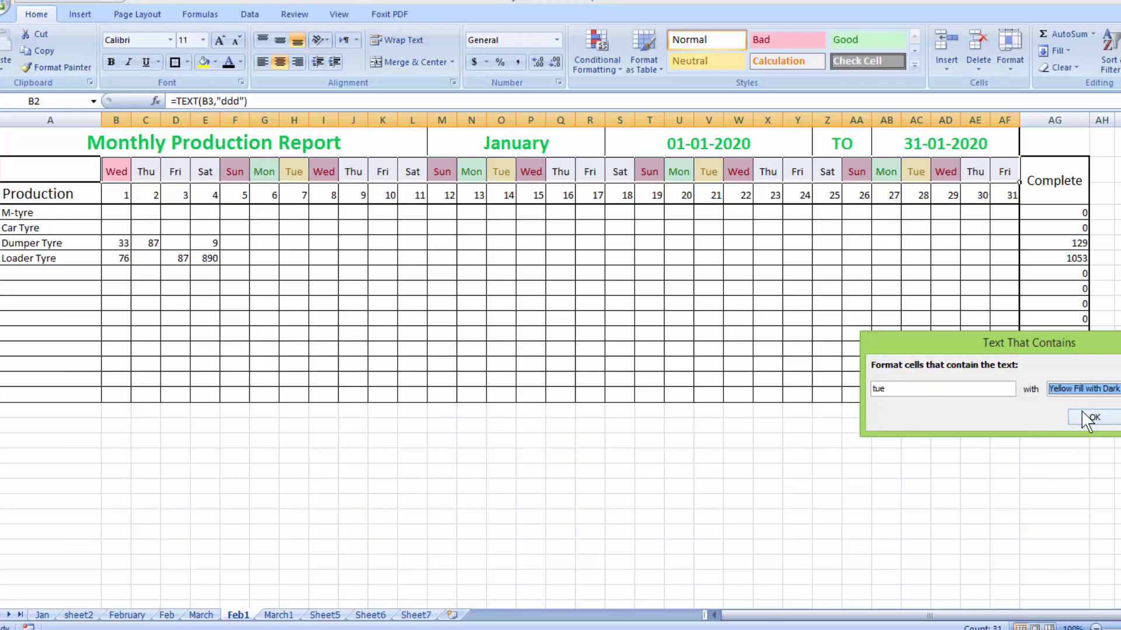
left_click(1089, 421)
left_click(886, 454)
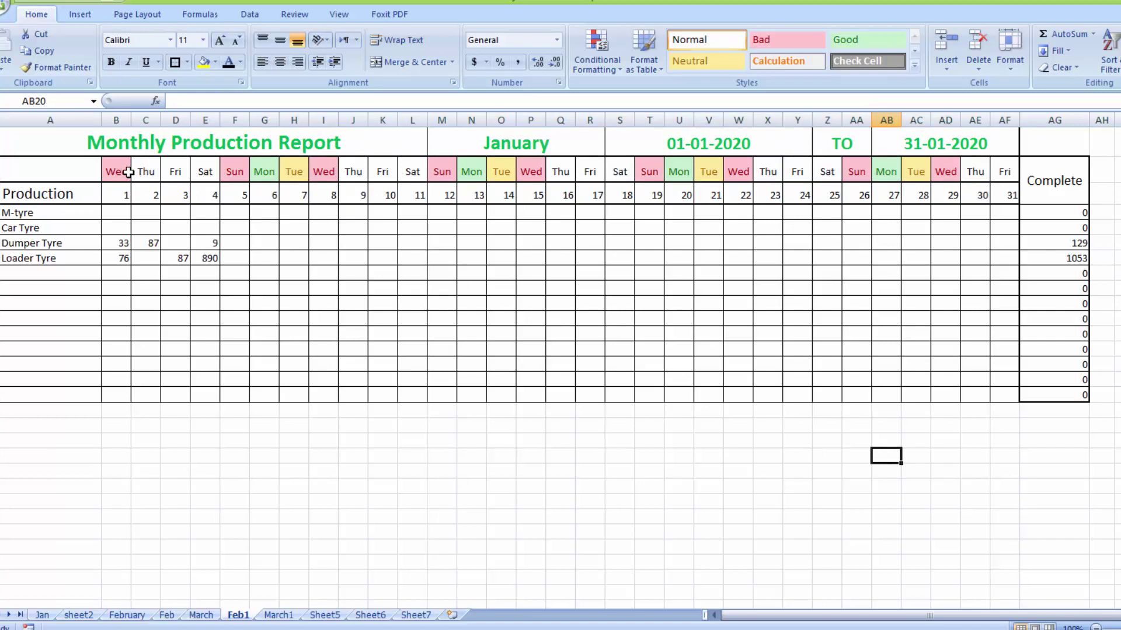
- Select the weekday cells B2:AF2 on the Feb1 sheet and switch to the March sheet
left_click_drag(128, 172, 1001, 179)
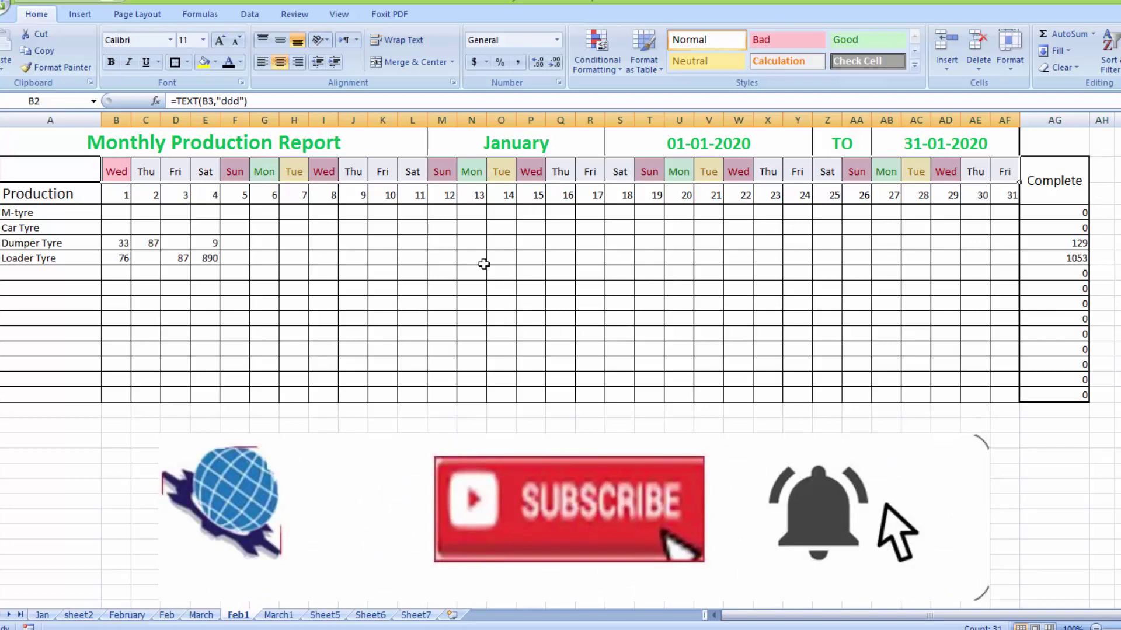
left_click(198, 614)
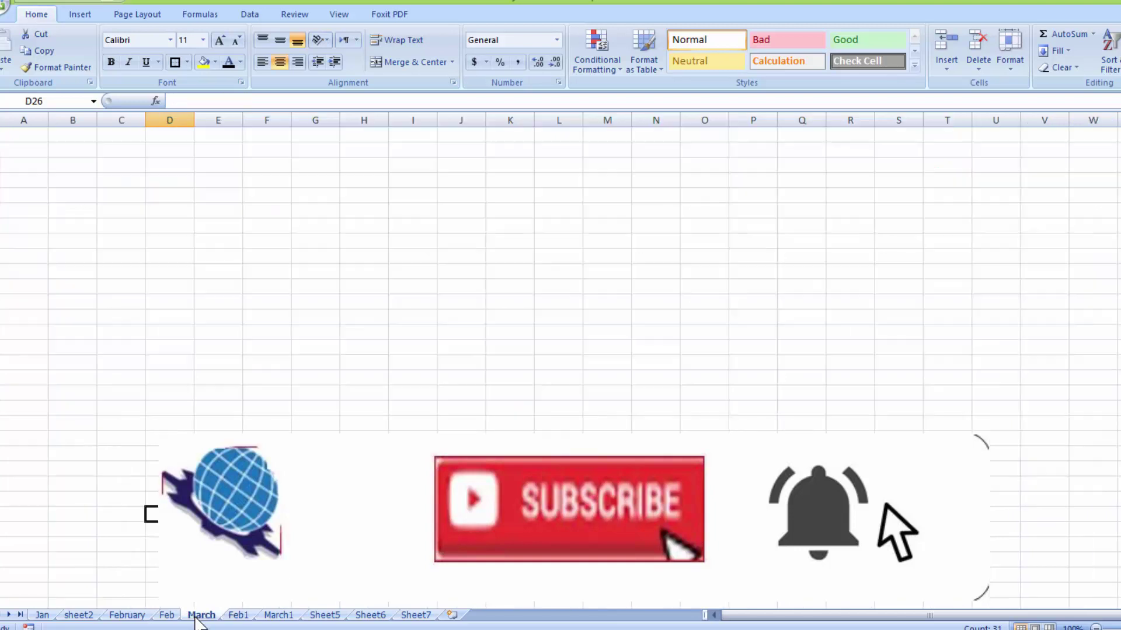